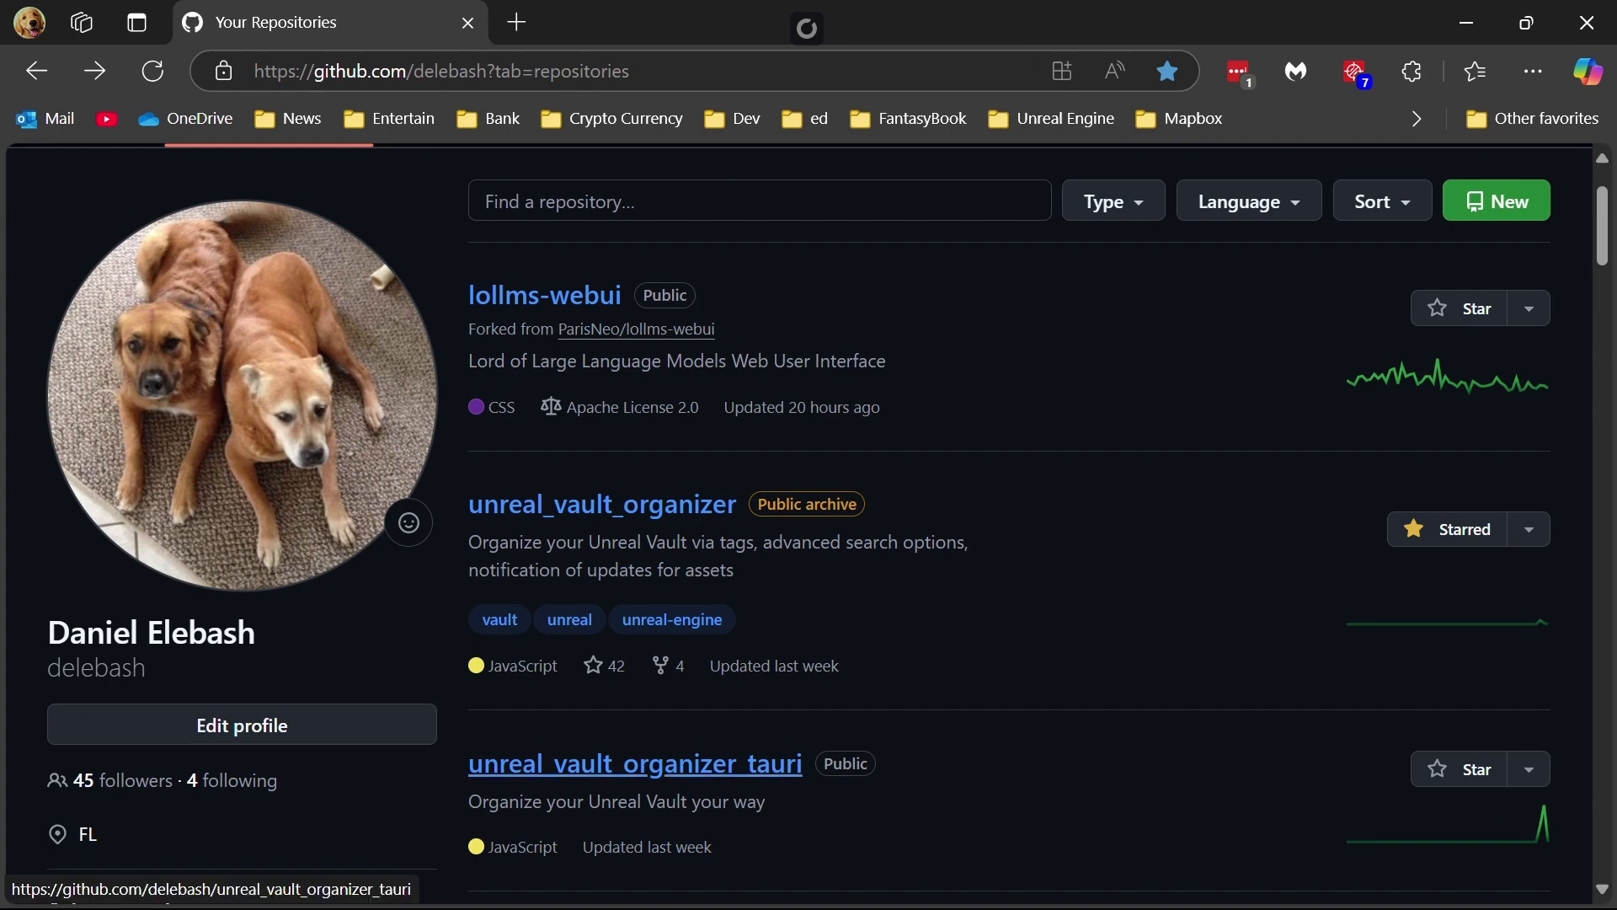
- Open the releases of the unreal_vault_organizer_tauri repository and view the assets of Unreal Vault Organizer v1.0.0
{"action": "left_click", "coordinate": [635, 763]}
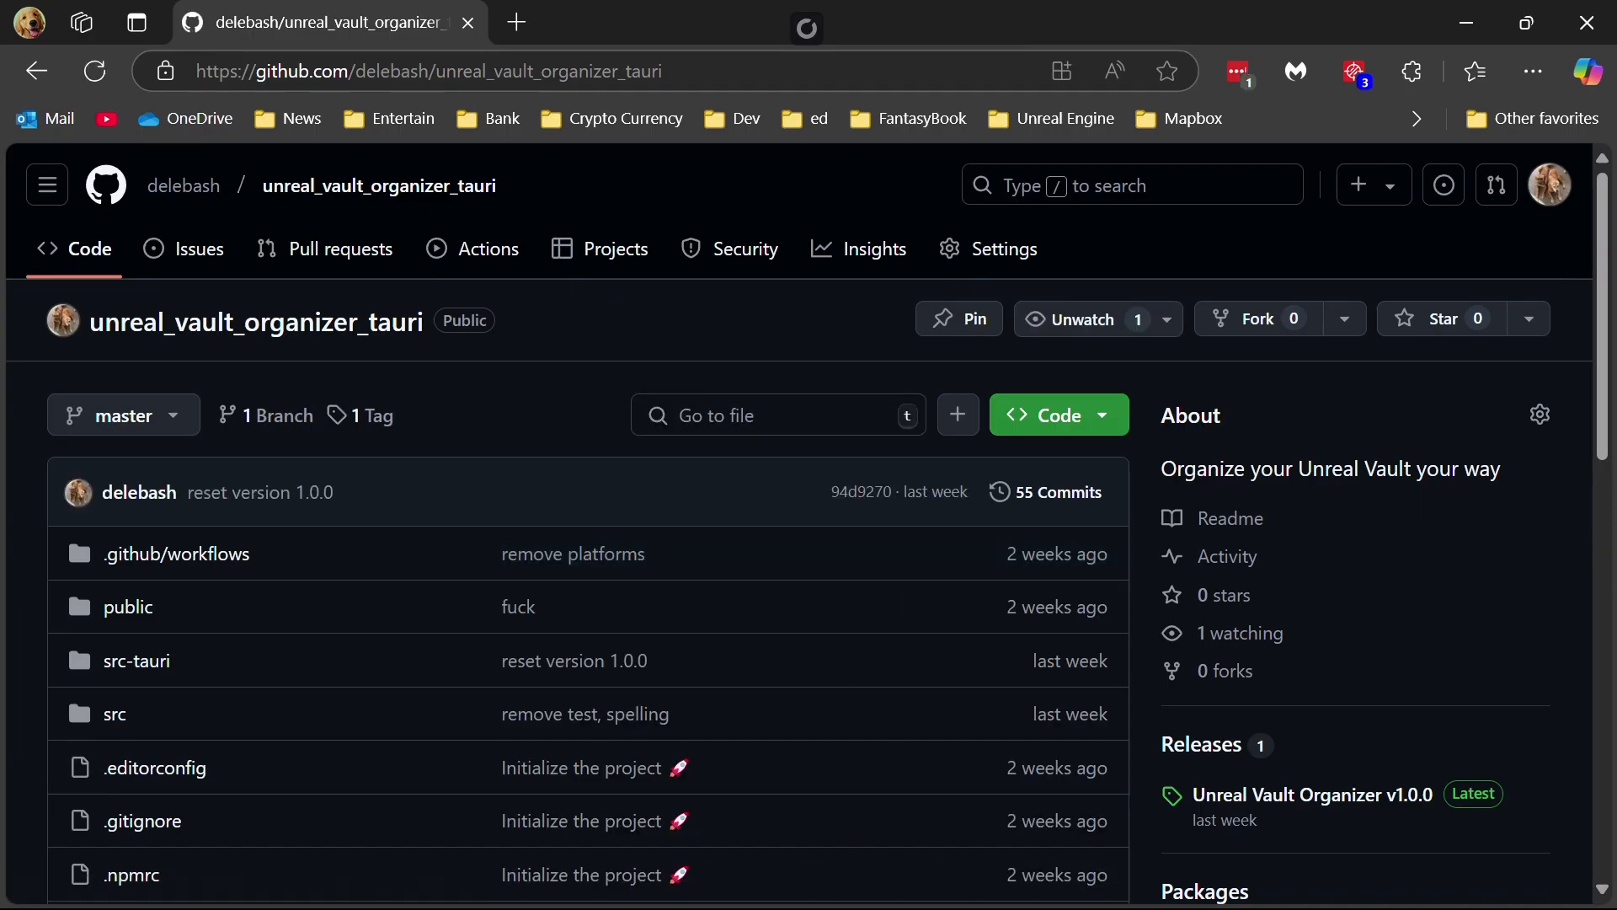
{"action": "left_click", "coordinate": [1202, 744]}
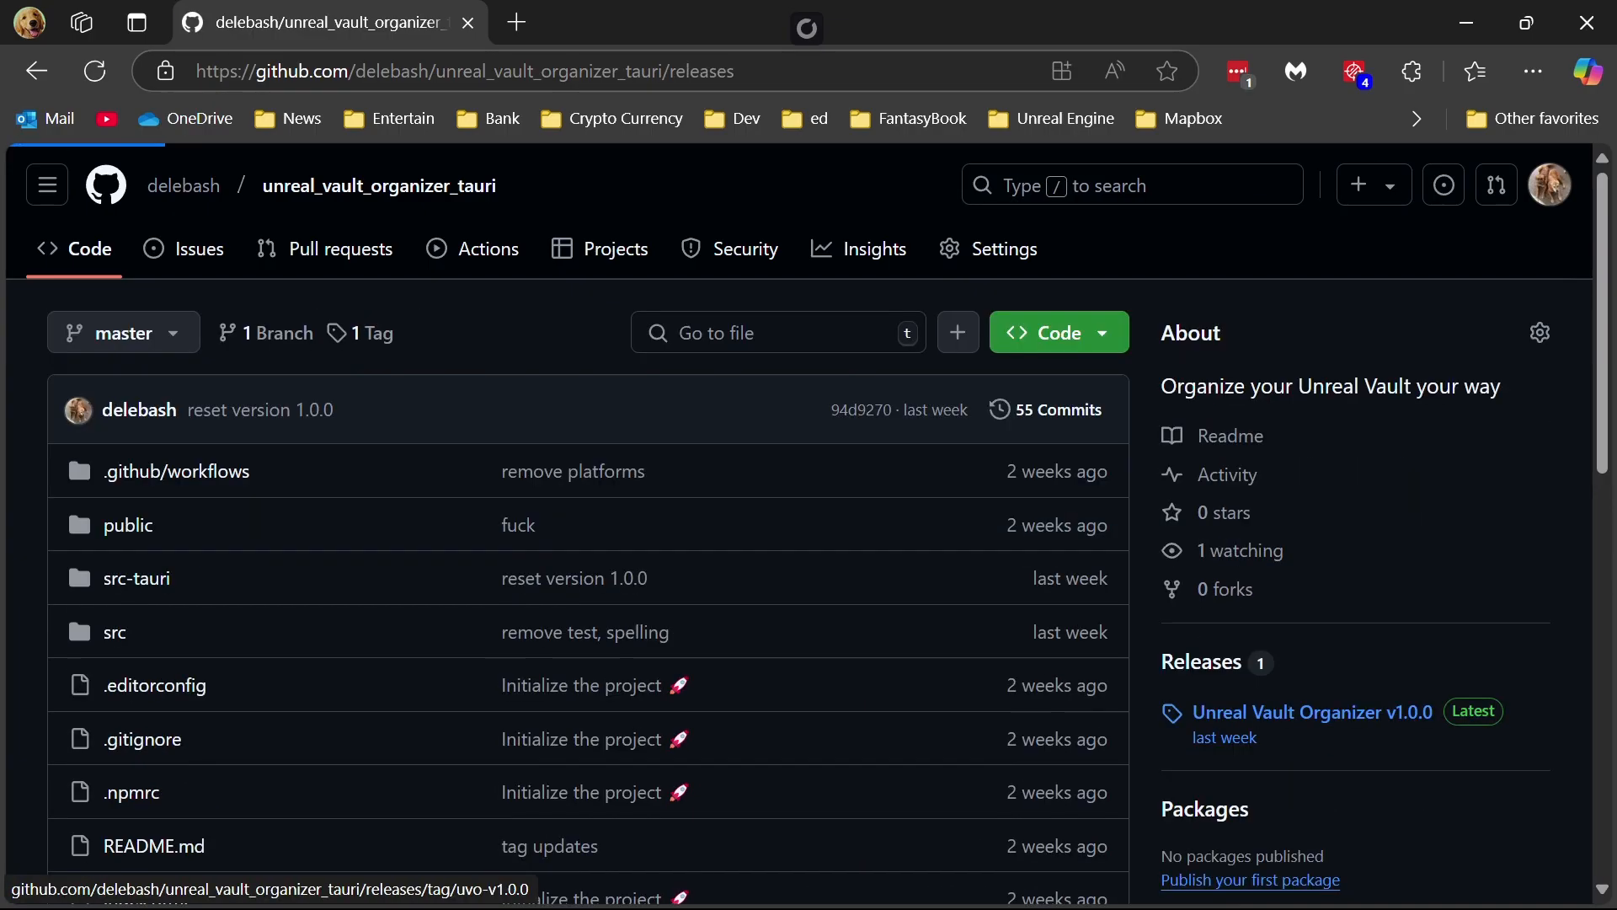
{"action": "scroll", "coordinate": [627, 619], "scroll_direction": "down", "scroll_amount": 3}
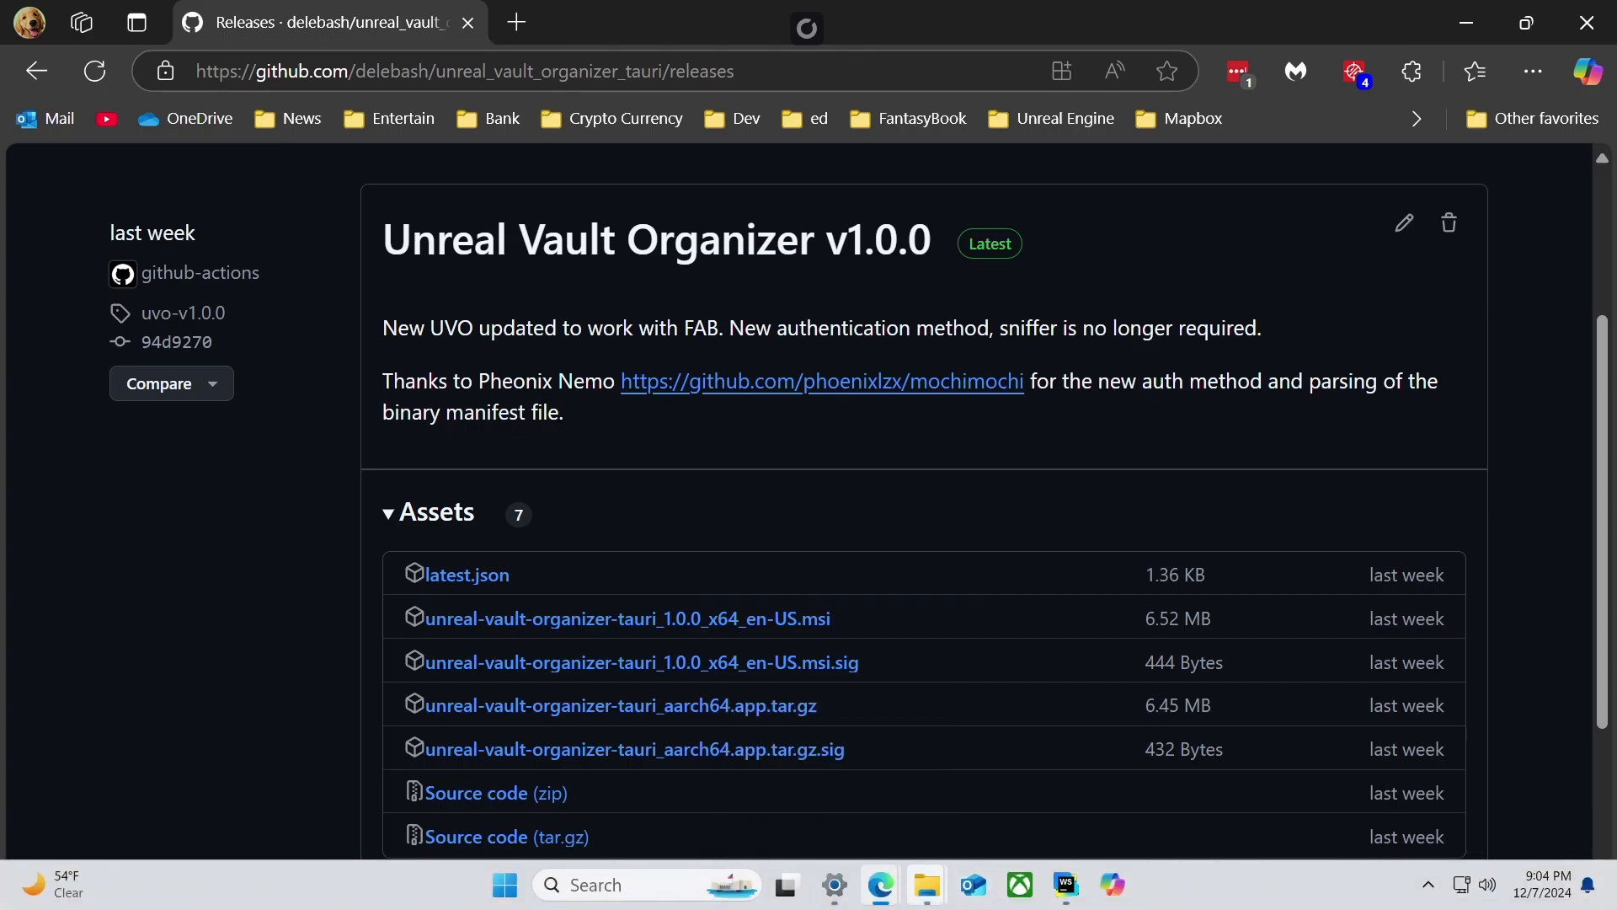
- Switch to the Downloads folder and install unreal-vault-organizer-tauri 1.0.0 with the default options, allowing device changes and launching it on completion
{"action": "mouse_move", "coordinate": [926, 885]}
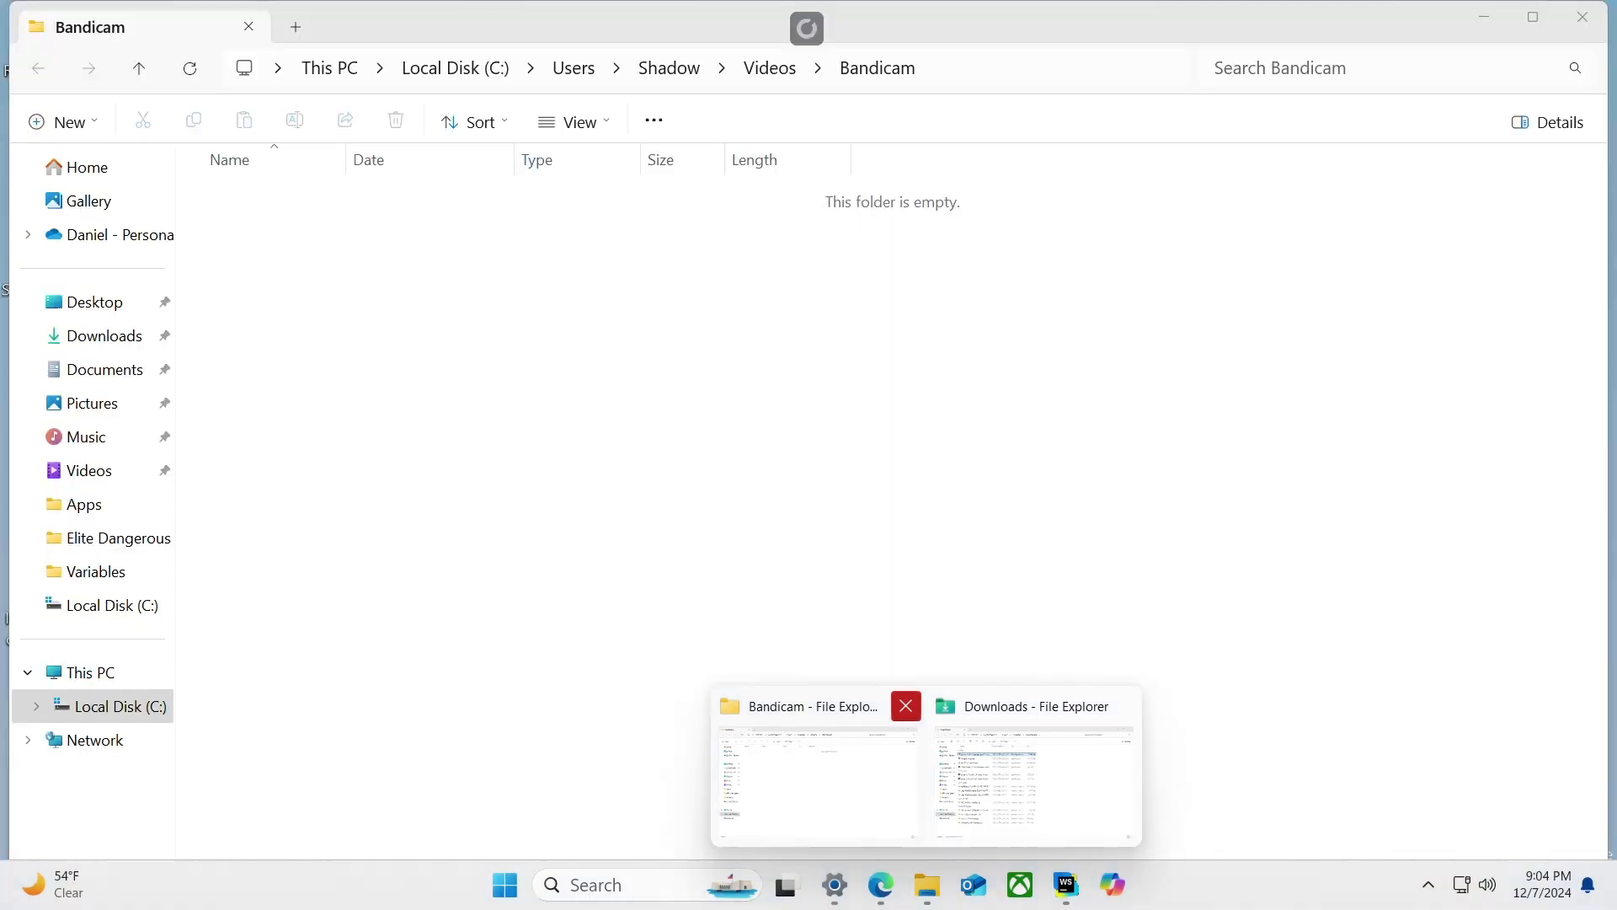
{"action": "left_click", "coordinate": [905, 705]}
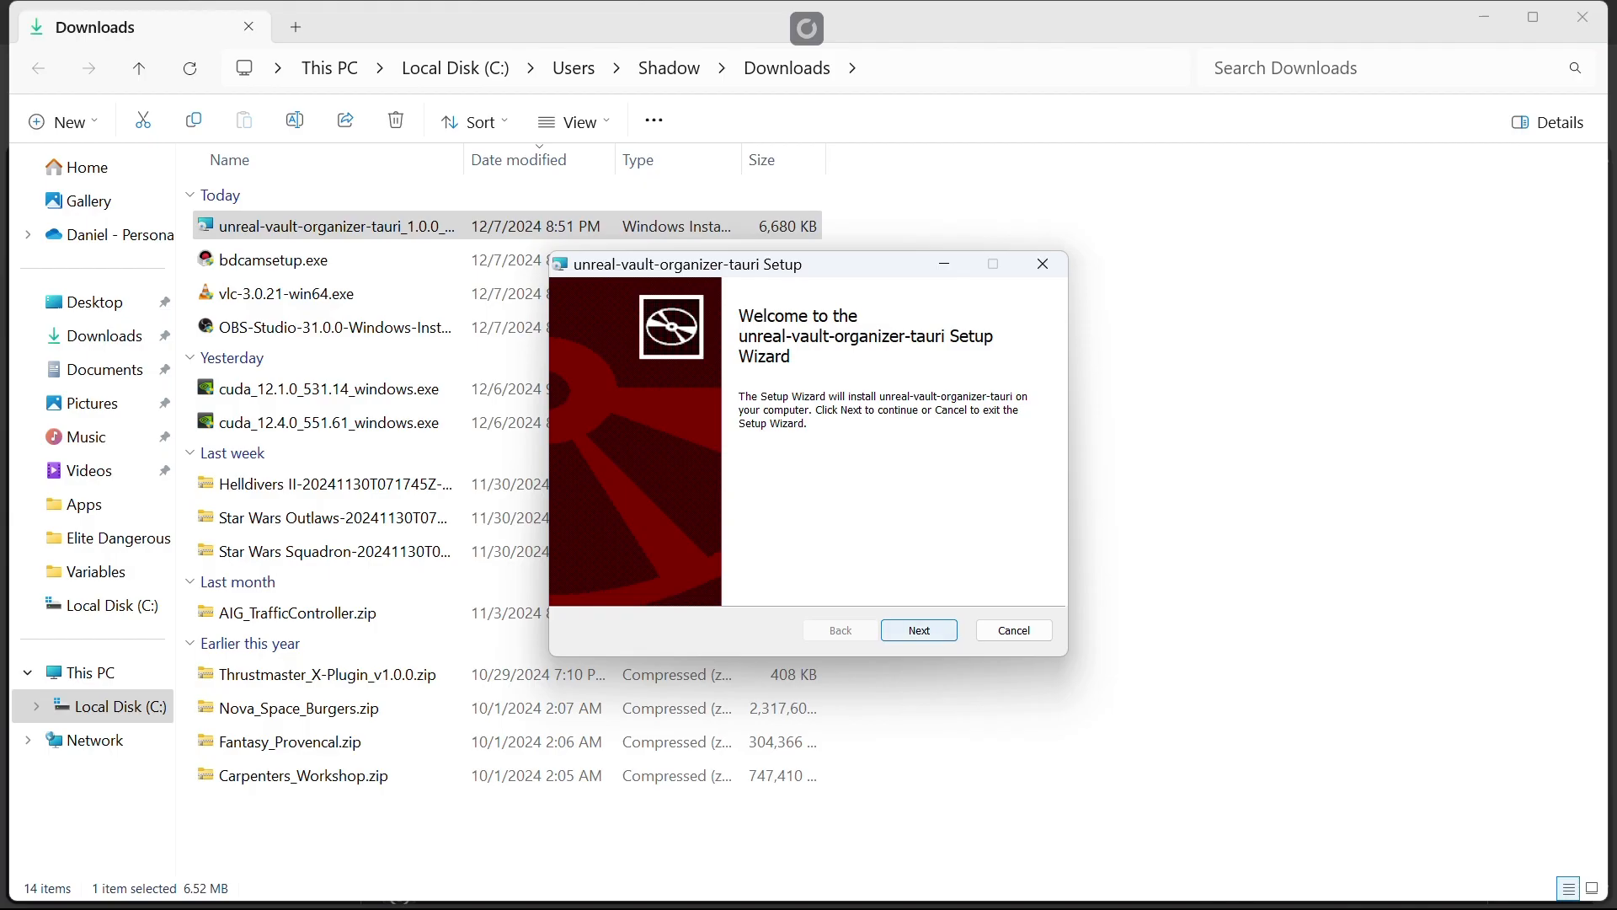
{"action": "left_click", "coordinate": [919, 630]}
{"action": "left_click", "coordinate": [919, 630]}
{"action": "left_click", "coordinate": [913, 629]}
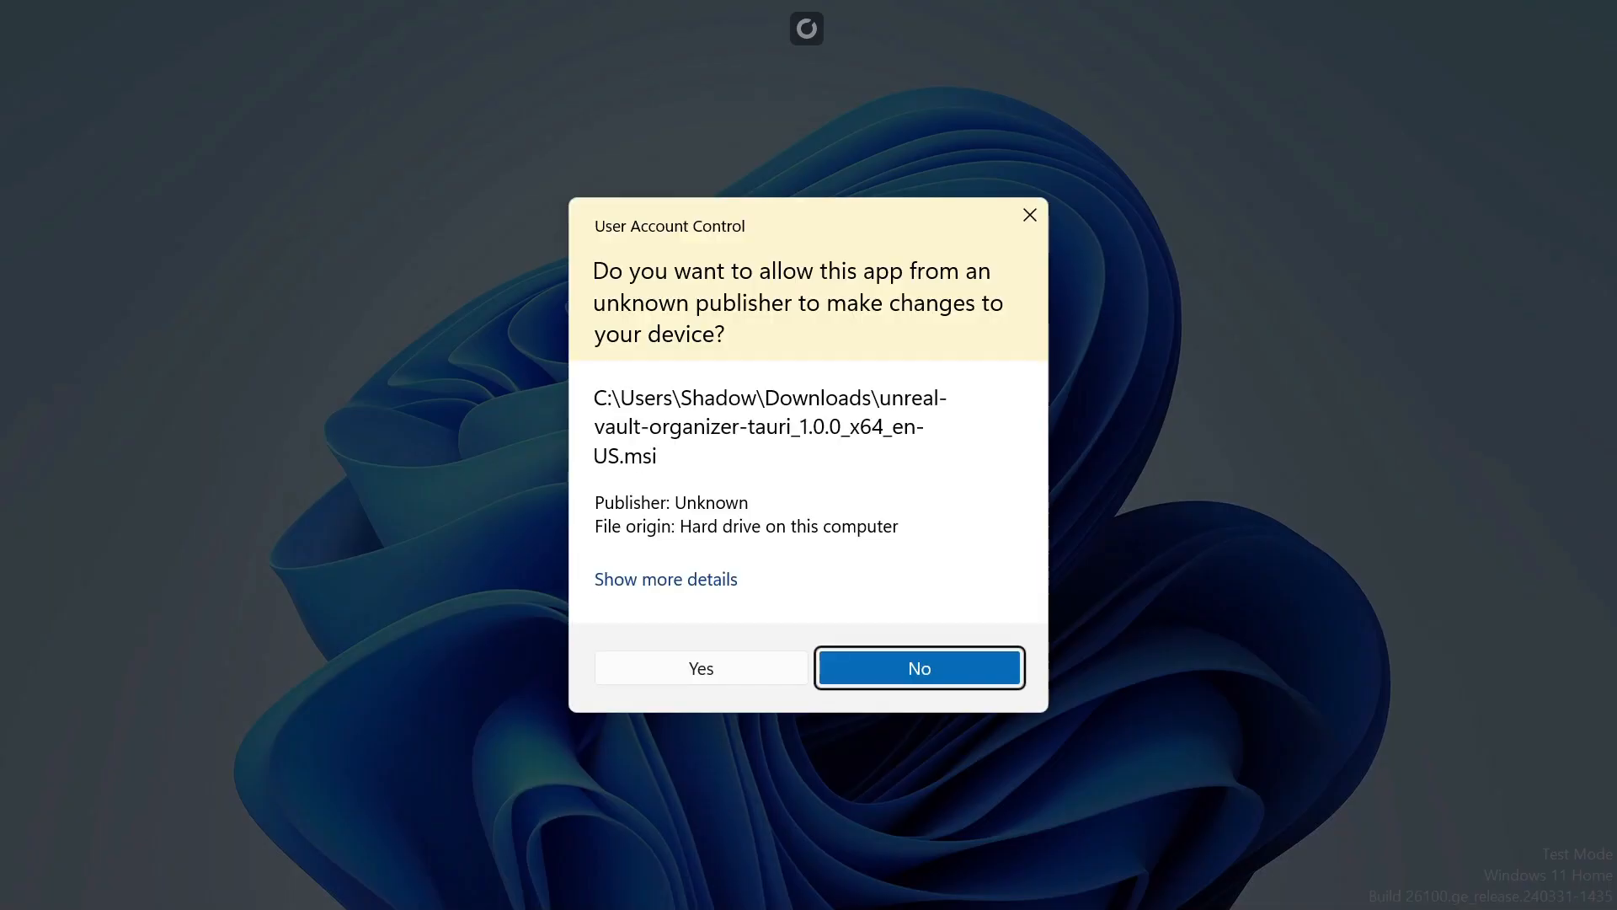
{"action": "left_click", "coordinate": [700, 668]}
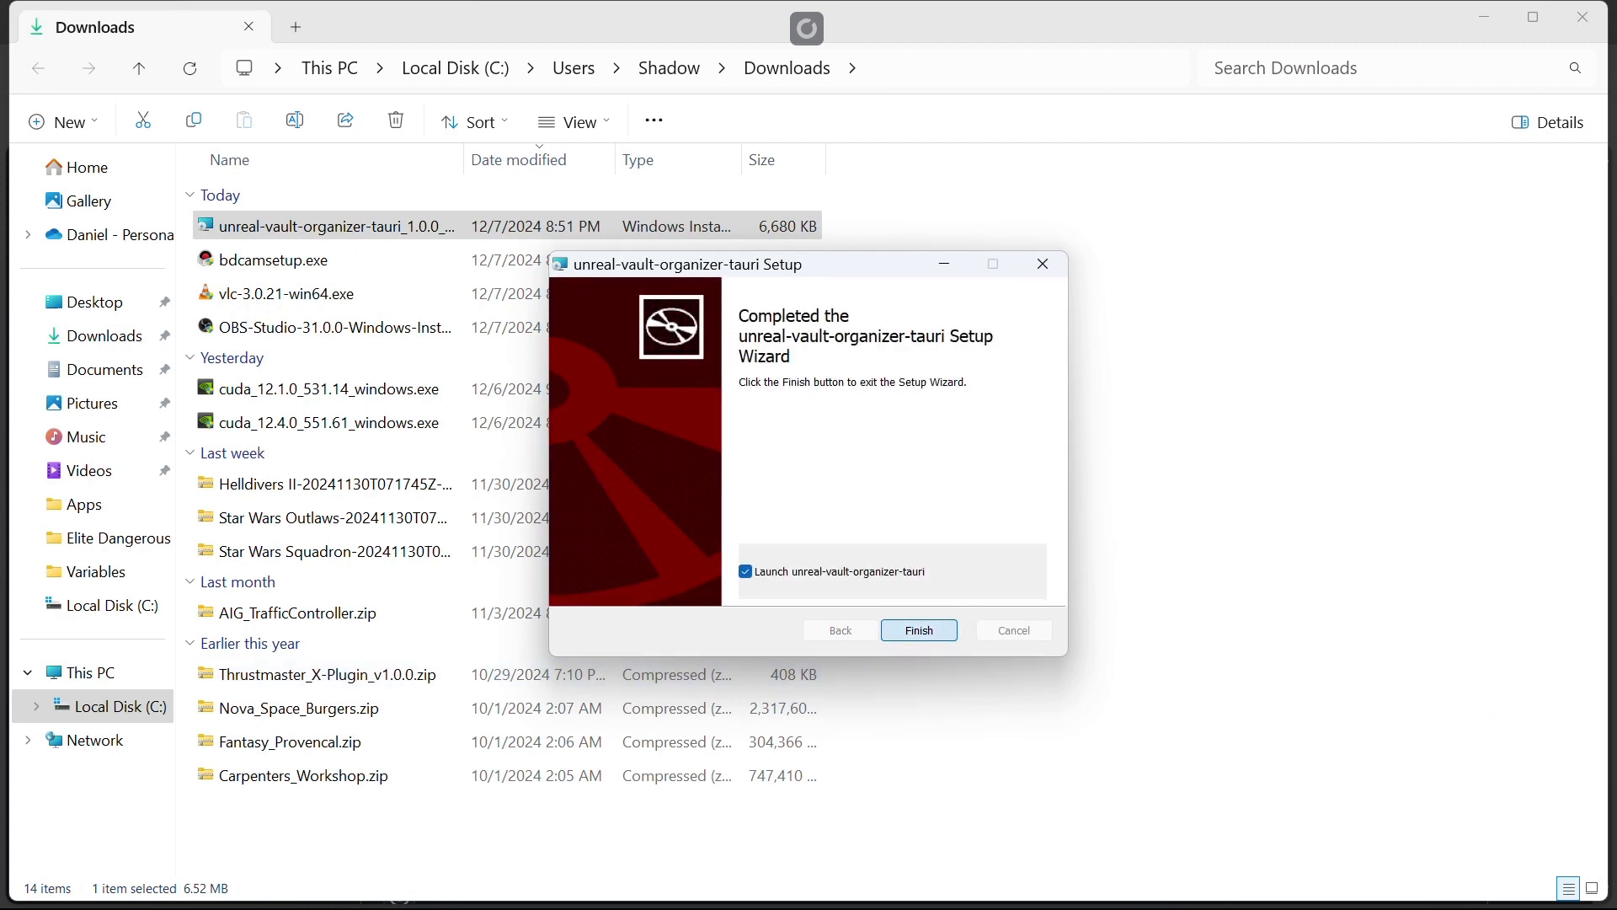
{"action": "key", "text": "Return"}
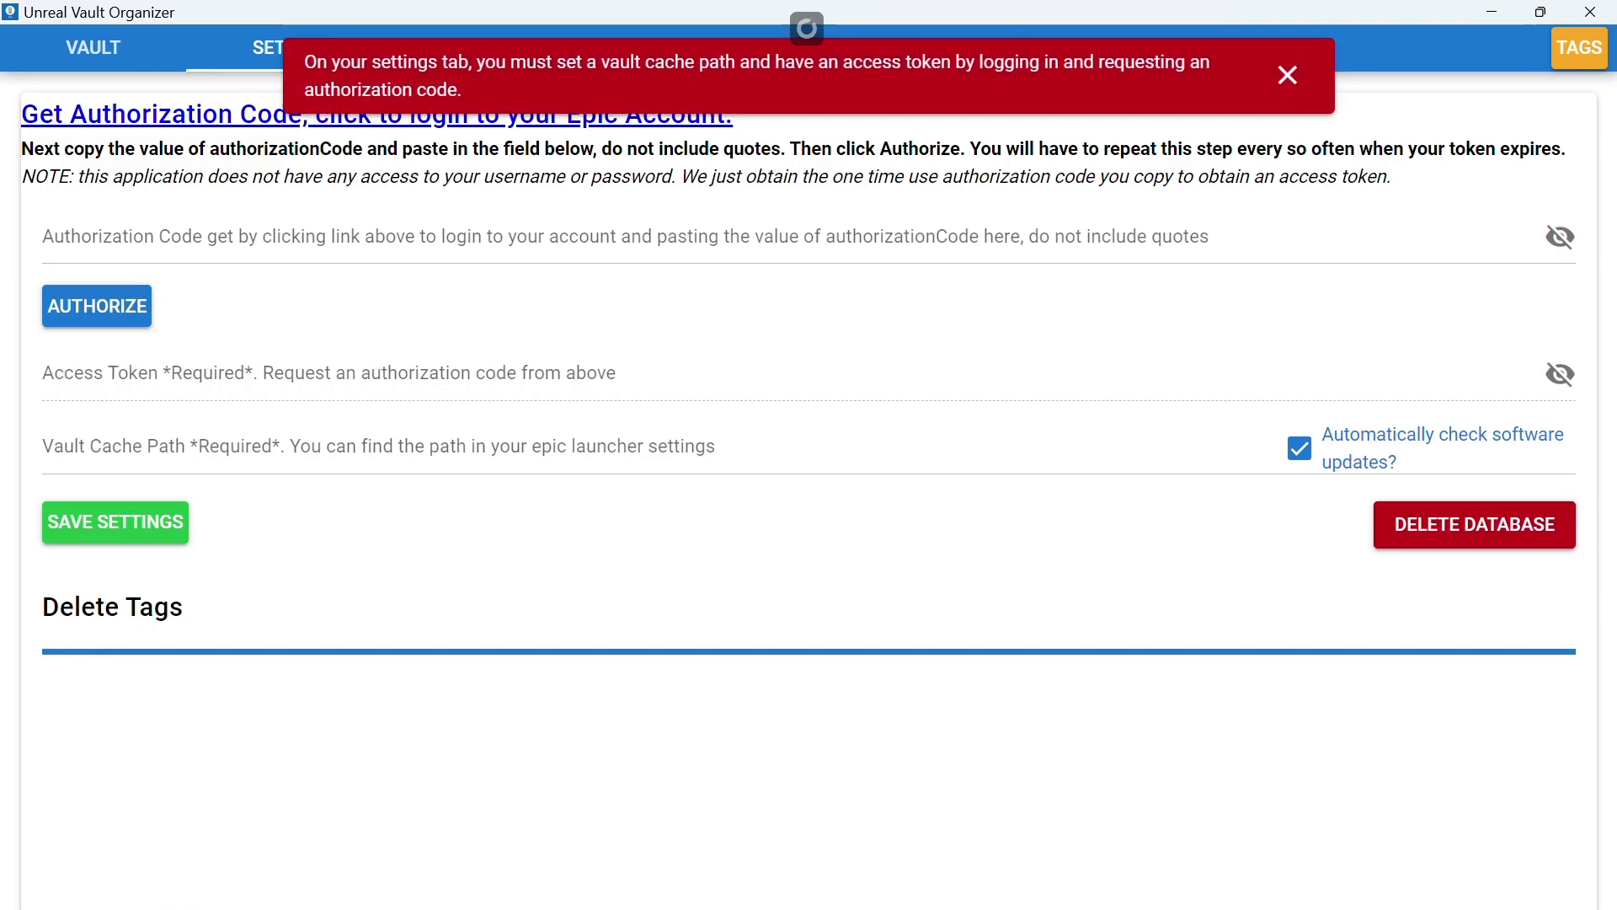
- Switch to the Epic Games Launcher and open its vault cache location setting for editing
{"action": "left_click", "coordinate": [44, 456]}
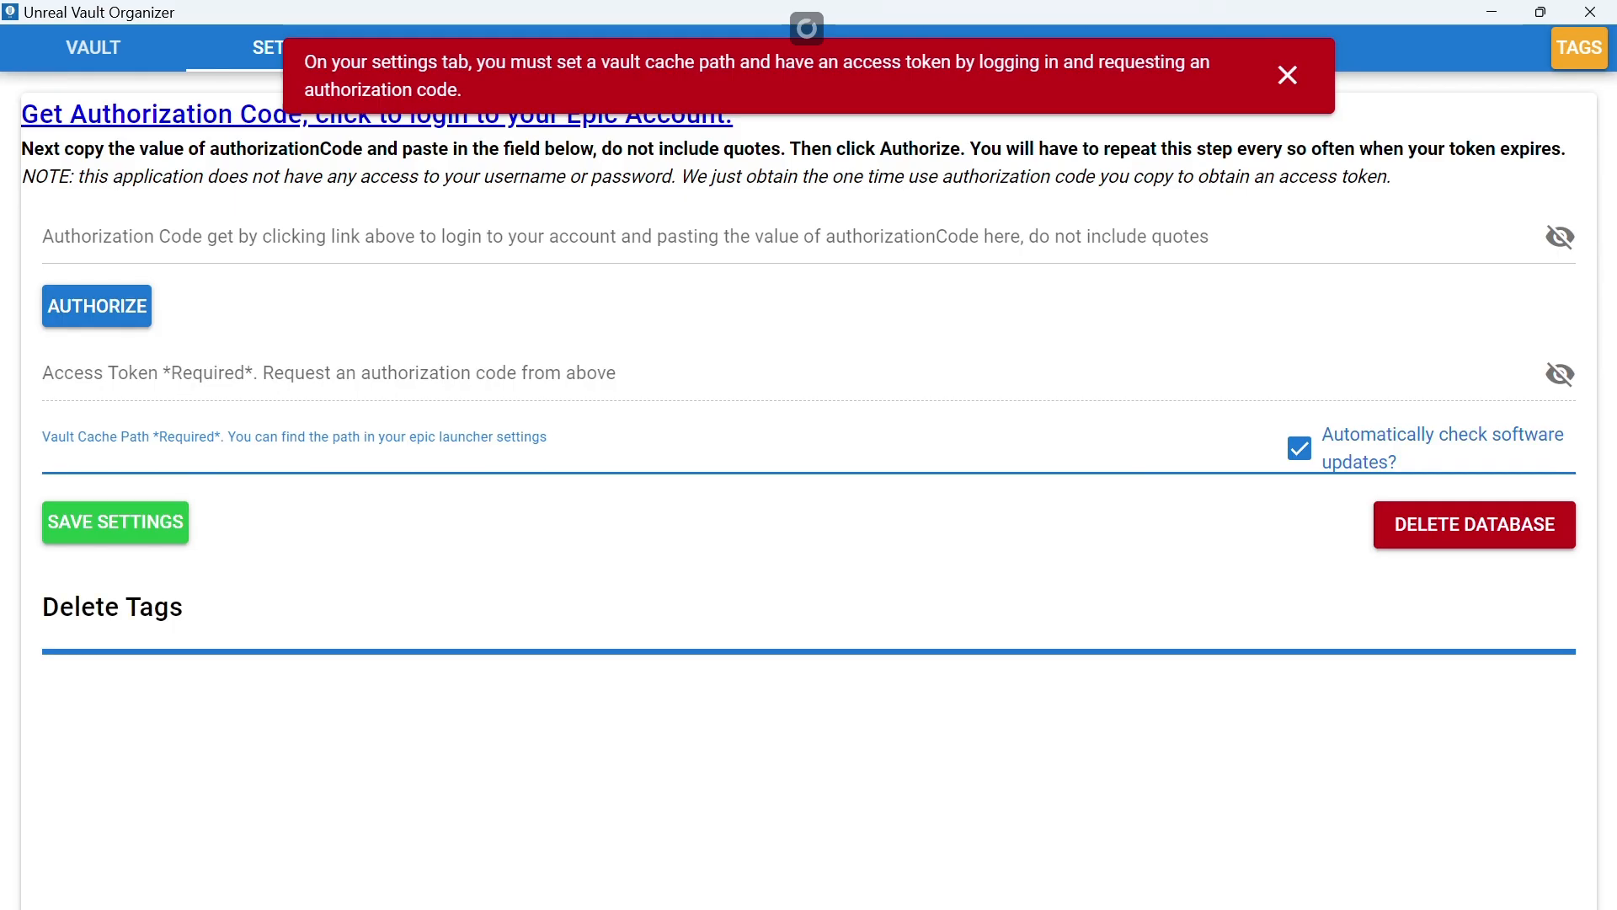
{"action": "mouse_move", "coordinate": [904, 884]}
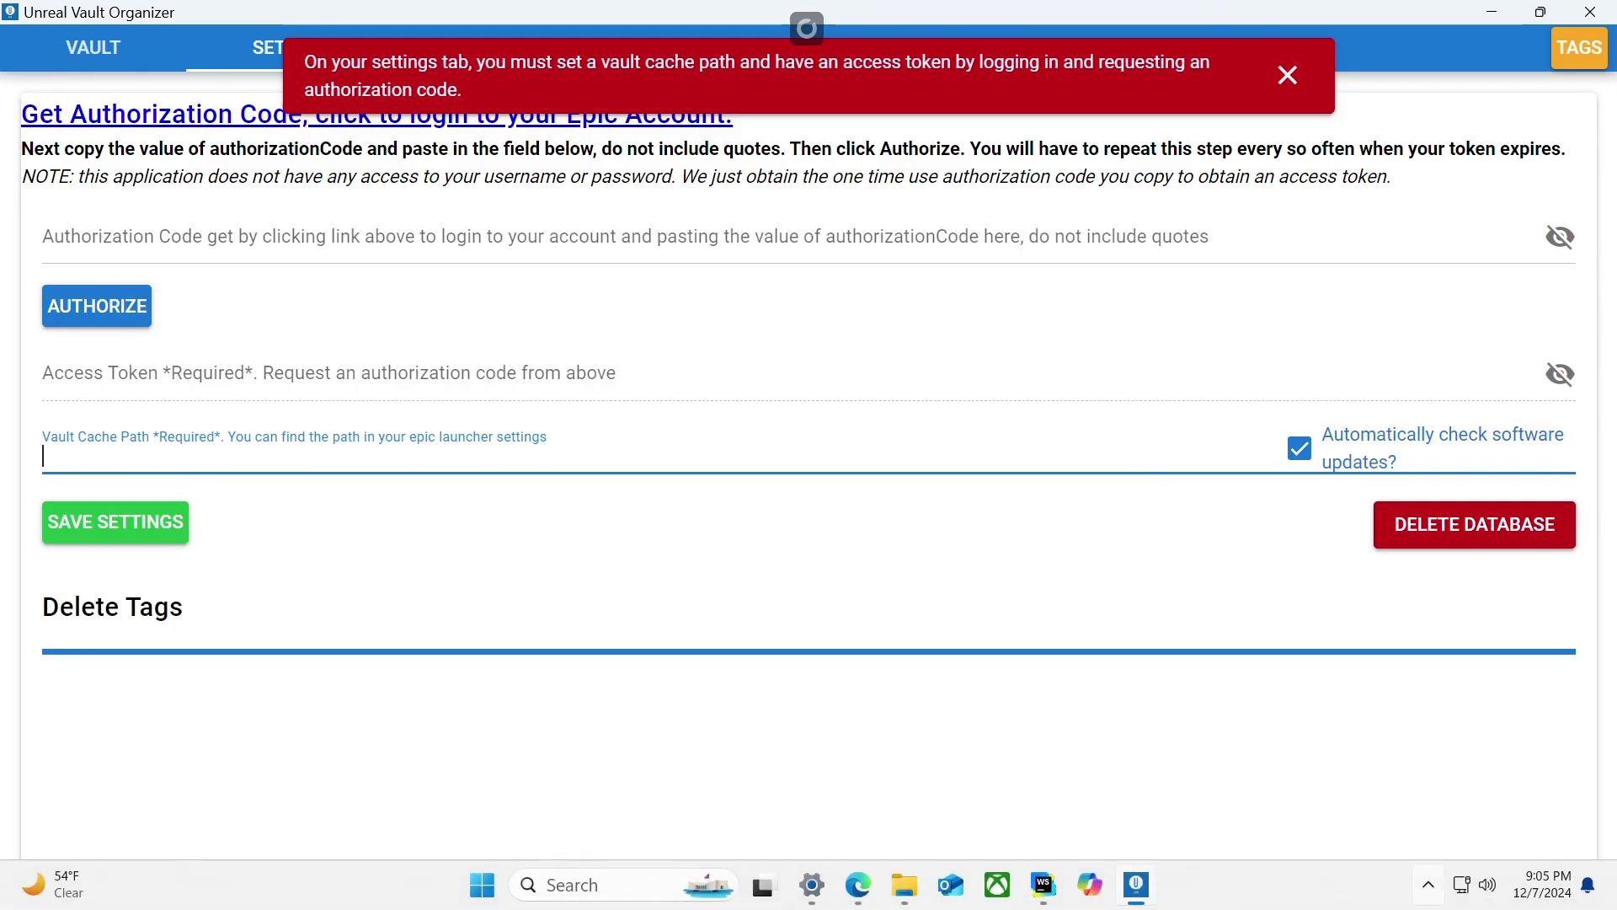
{"action": "left_click", "coordinate": [1427, 884]}
{"action": "double_click", "coordinate": [1470, 819]}
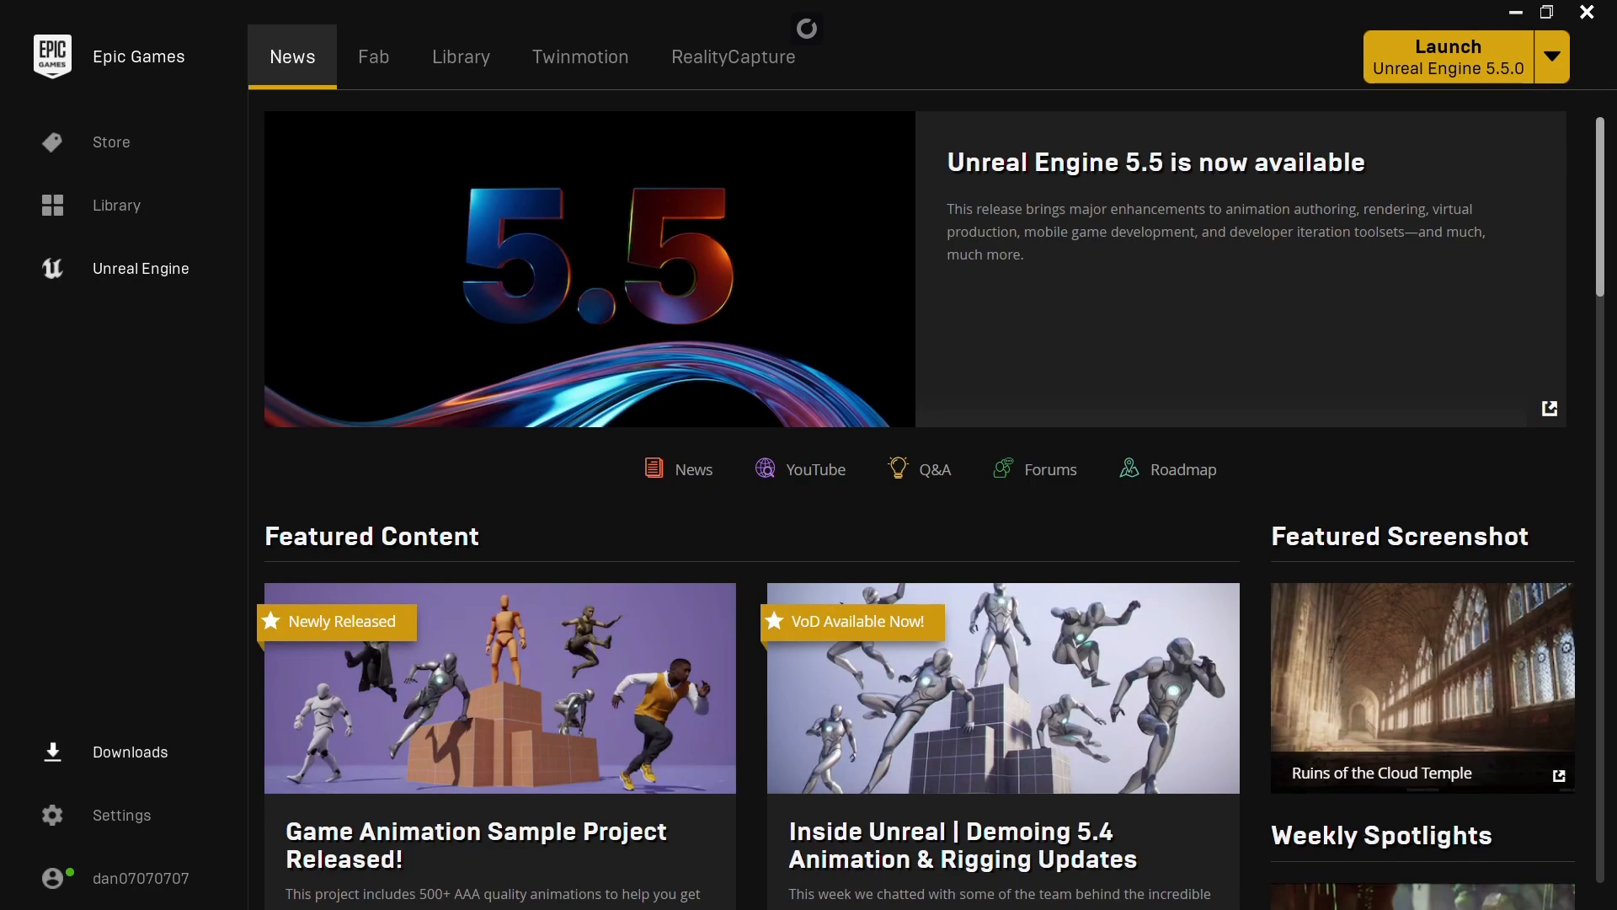
{"action": "left_click", "coordinate": [121, 815]}
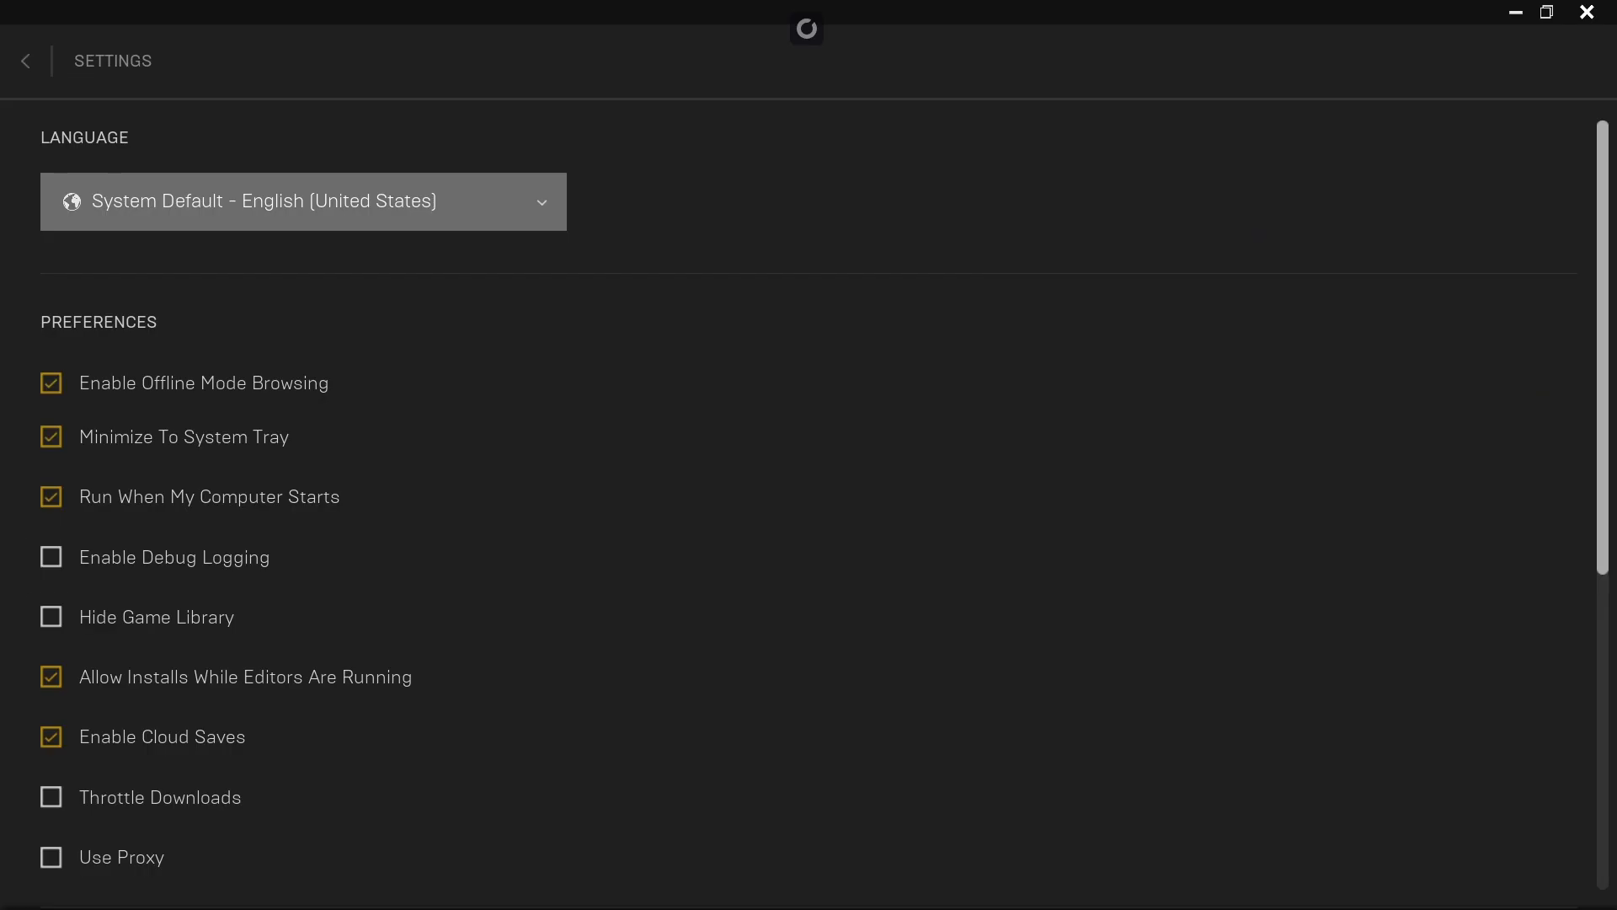
{"action": "scroll", "coordinate": [303, 202], "scroll_direction": "down", "scroll_amount": 7}
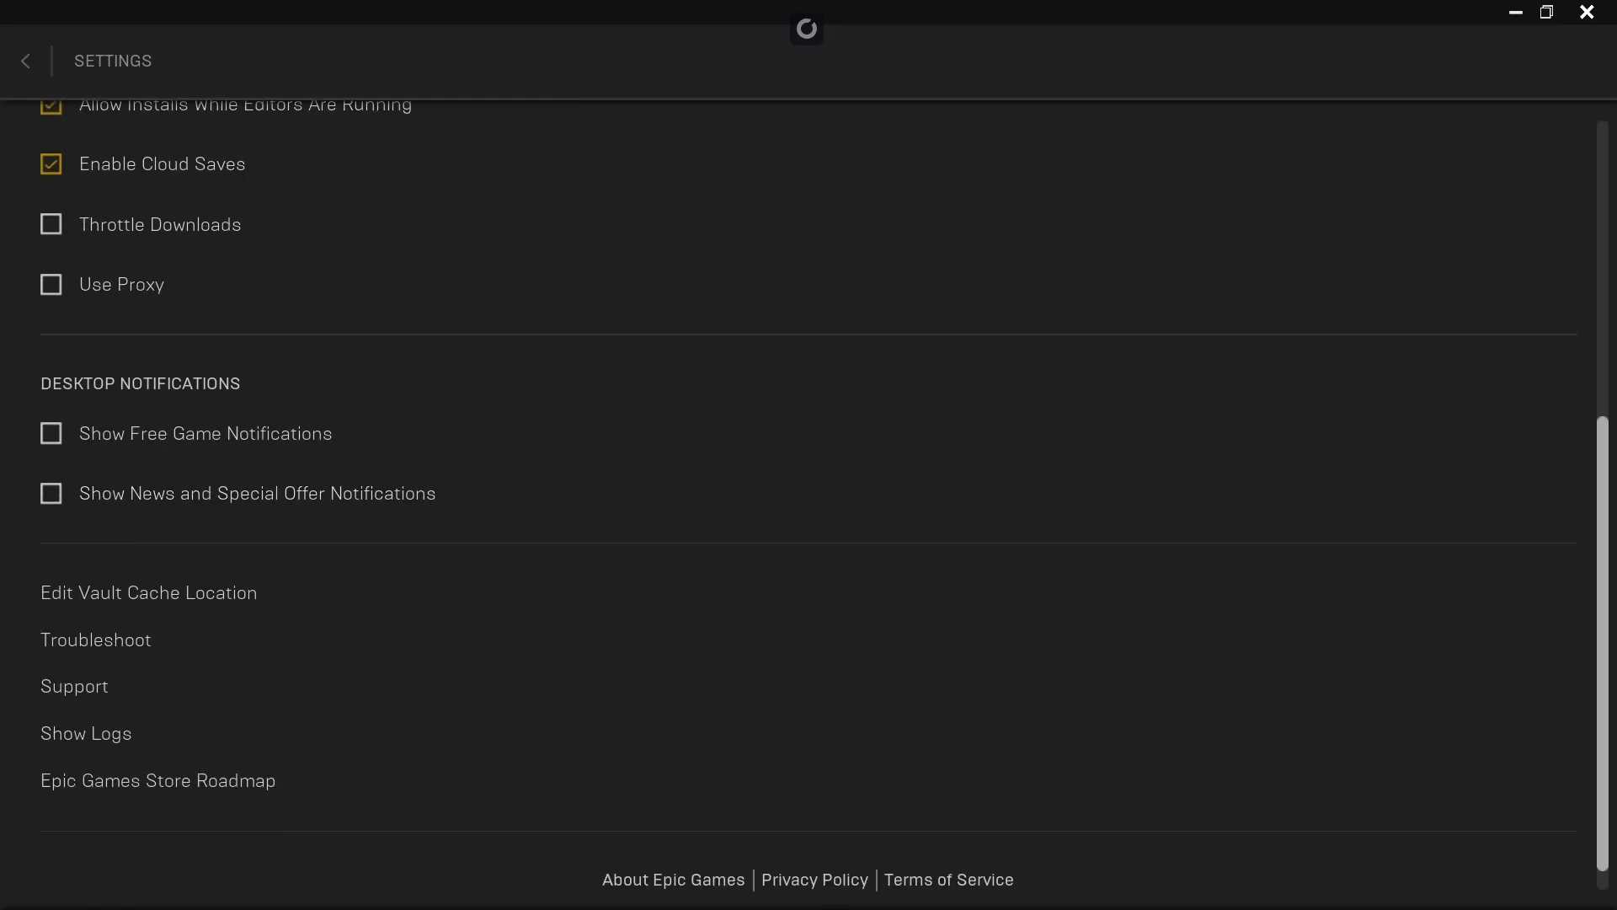
{"action": "left_click", "coordinate": [148, 592]}
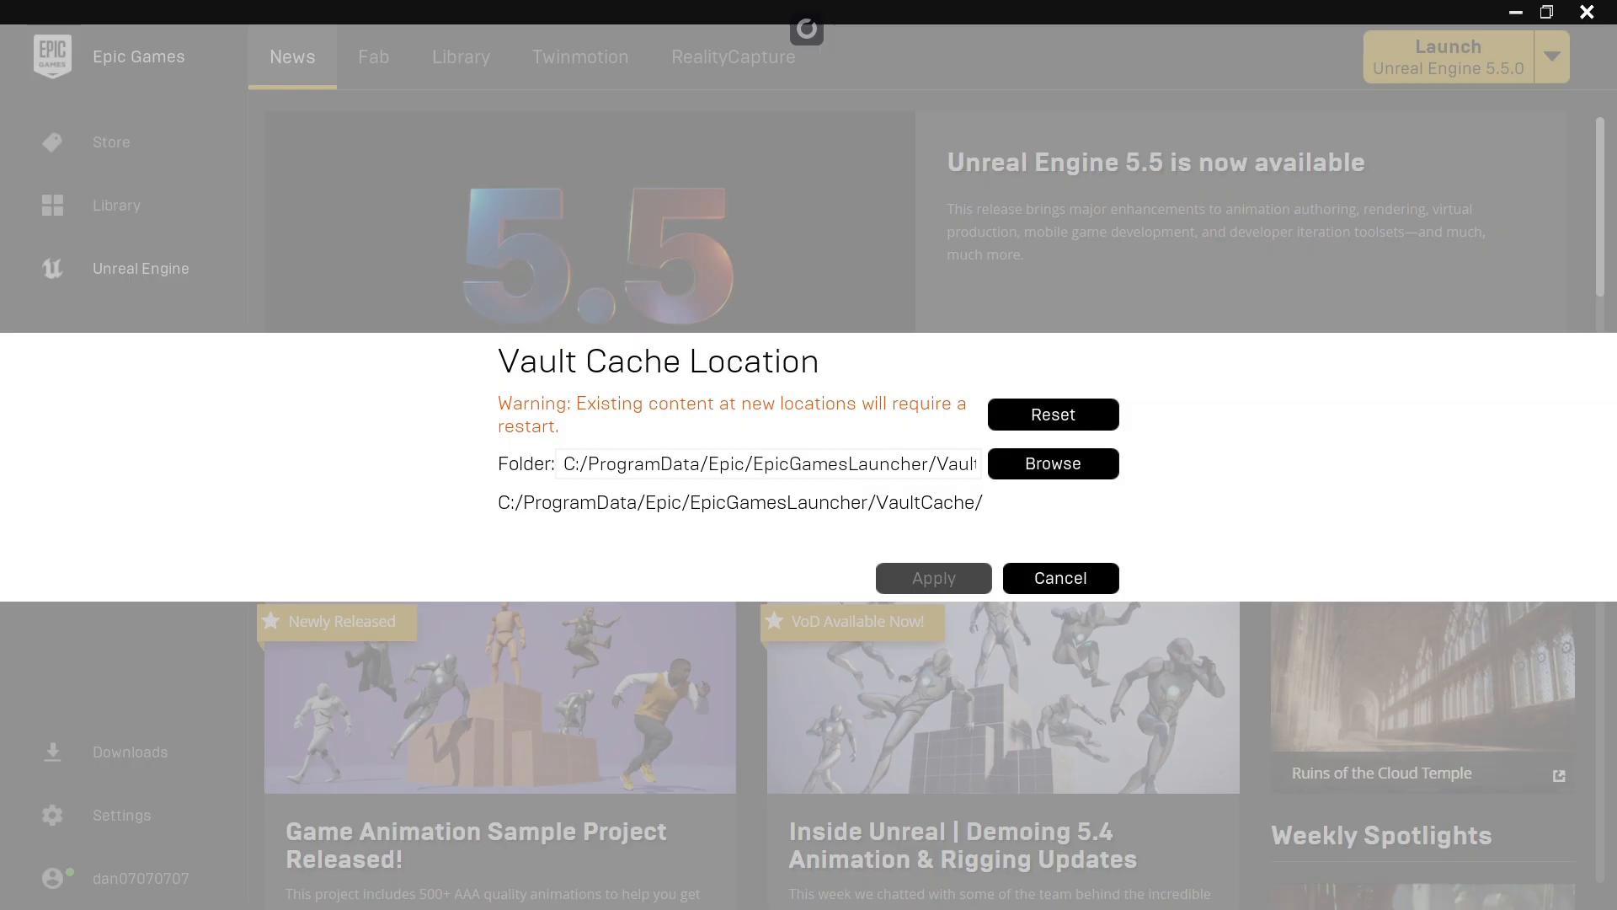
- Copy the launcher's cache folder path and set Unreal Vault Organizer's Vault Cache Path to C:/ProgramData/Epic/EpicGamesLauncher/VaultCache/
{"action": "key", "text": "ctrl+a"}
{"action": "key", "text": "ctrl+c"}
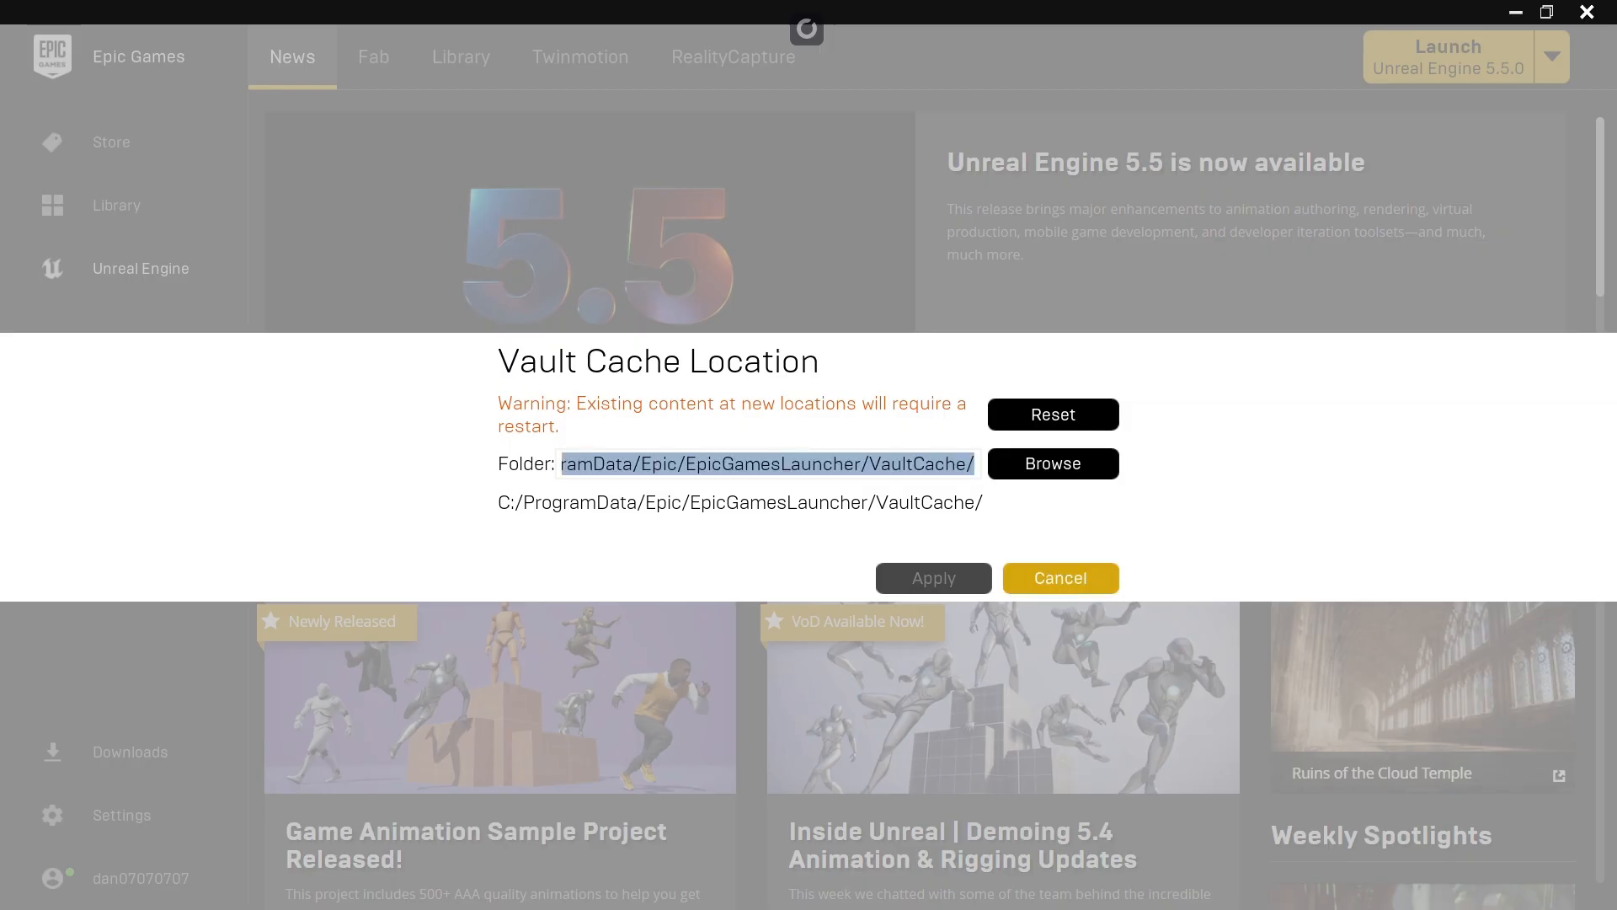
{"action": "left_click", "coordinate": [1060, 578]}
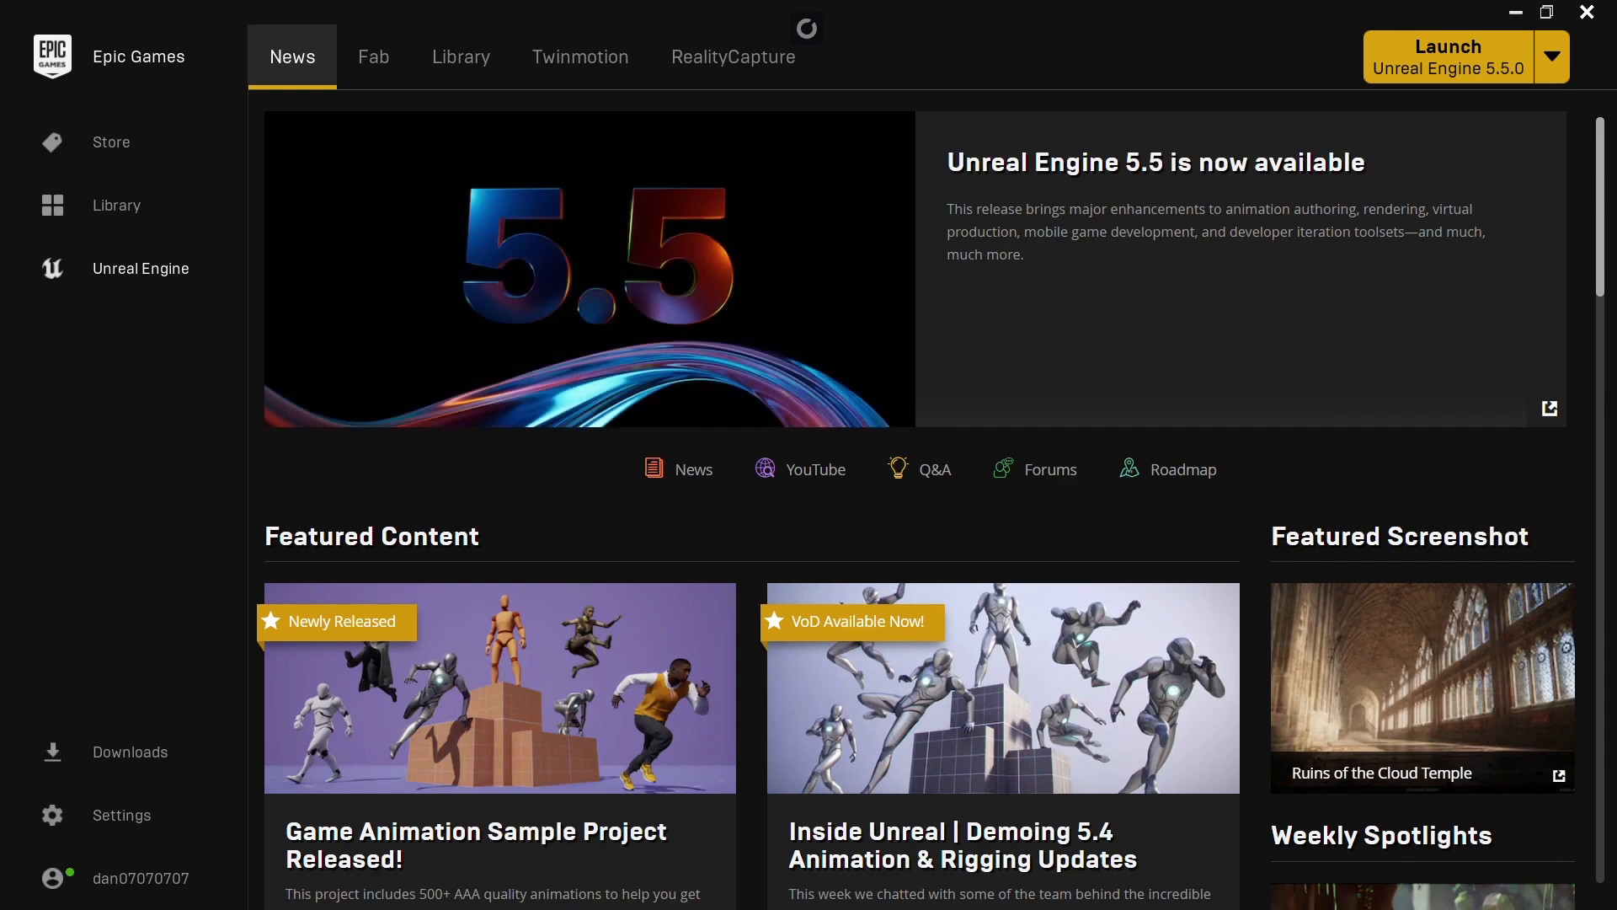
{"action": "left_click", "coordinate": [1587, 12]}
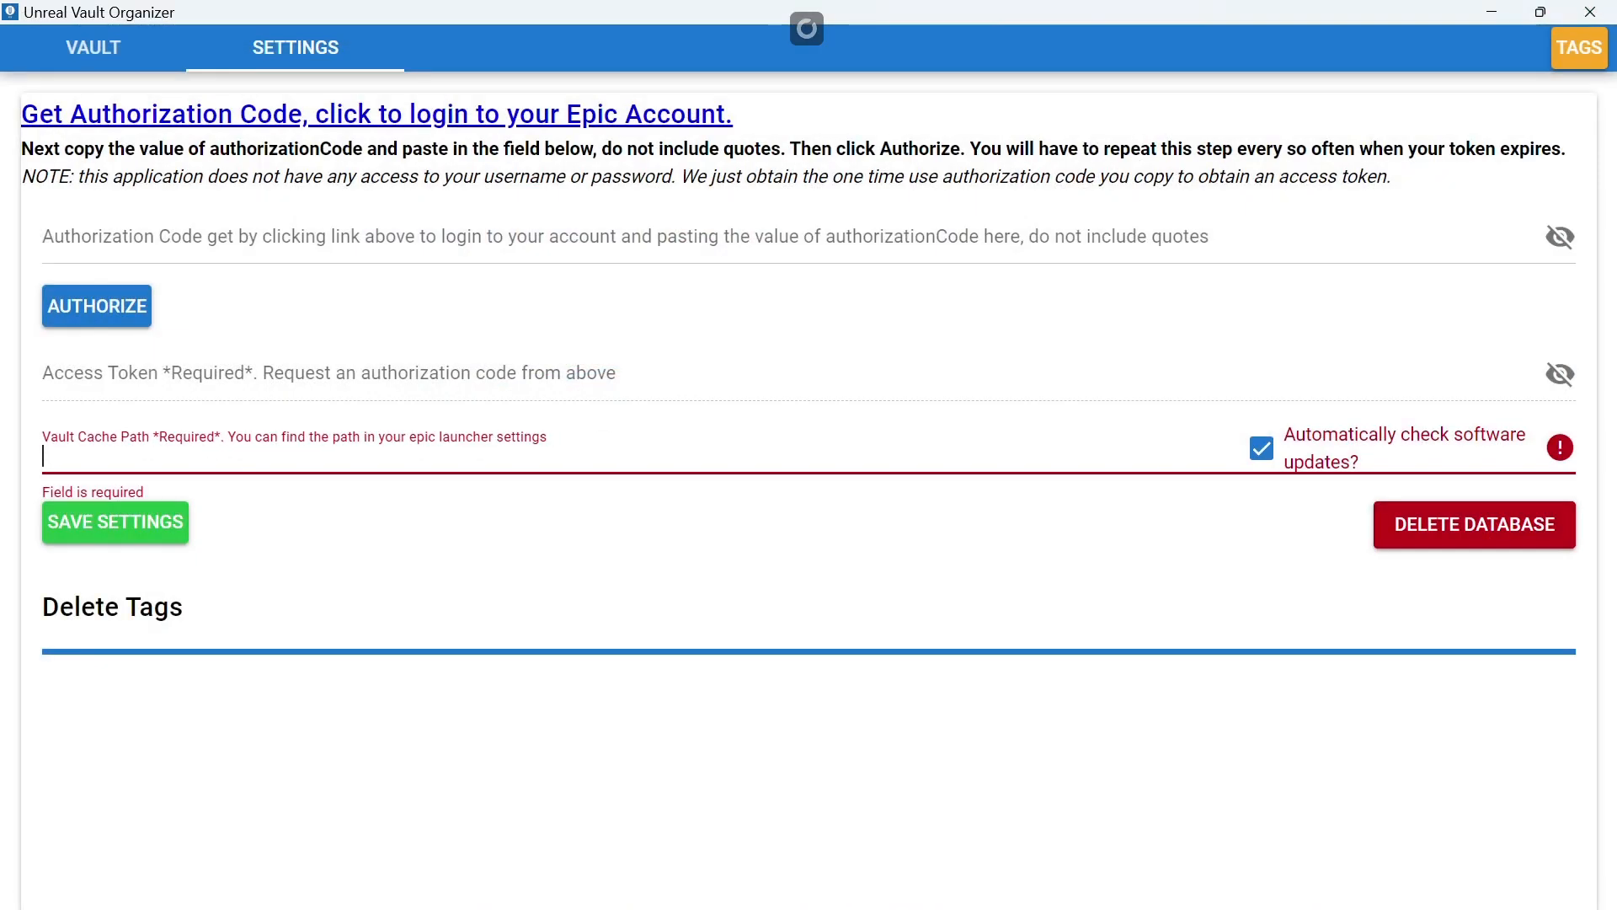
{"action": "key", "text": "ctrl+v"}
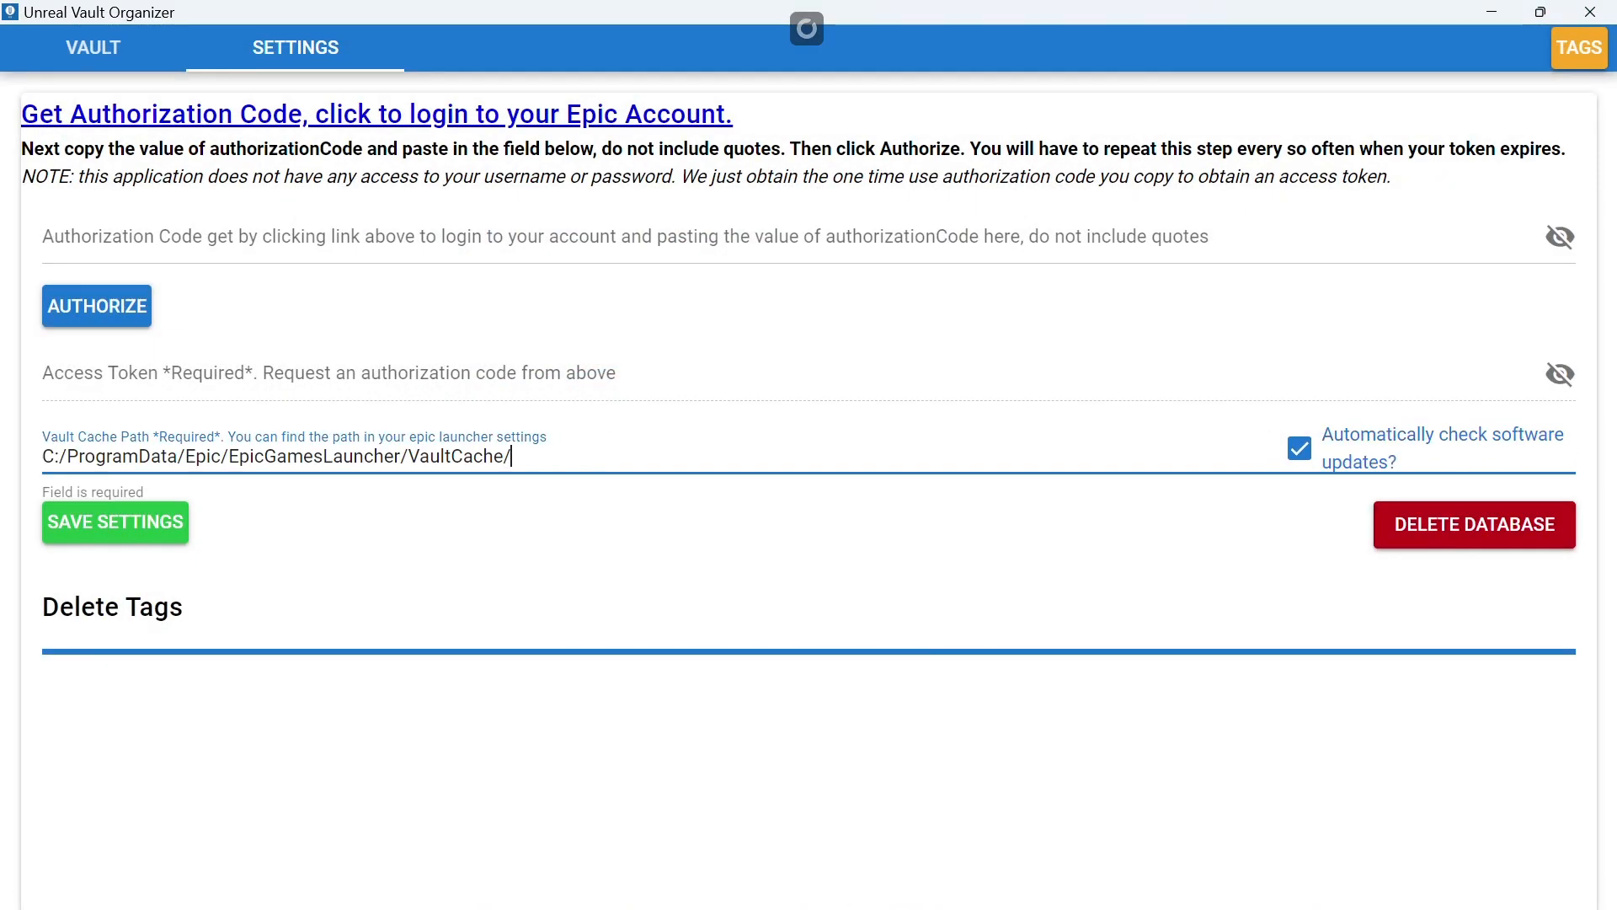
{"action": "left_click", "coordinate": [328, 373]}
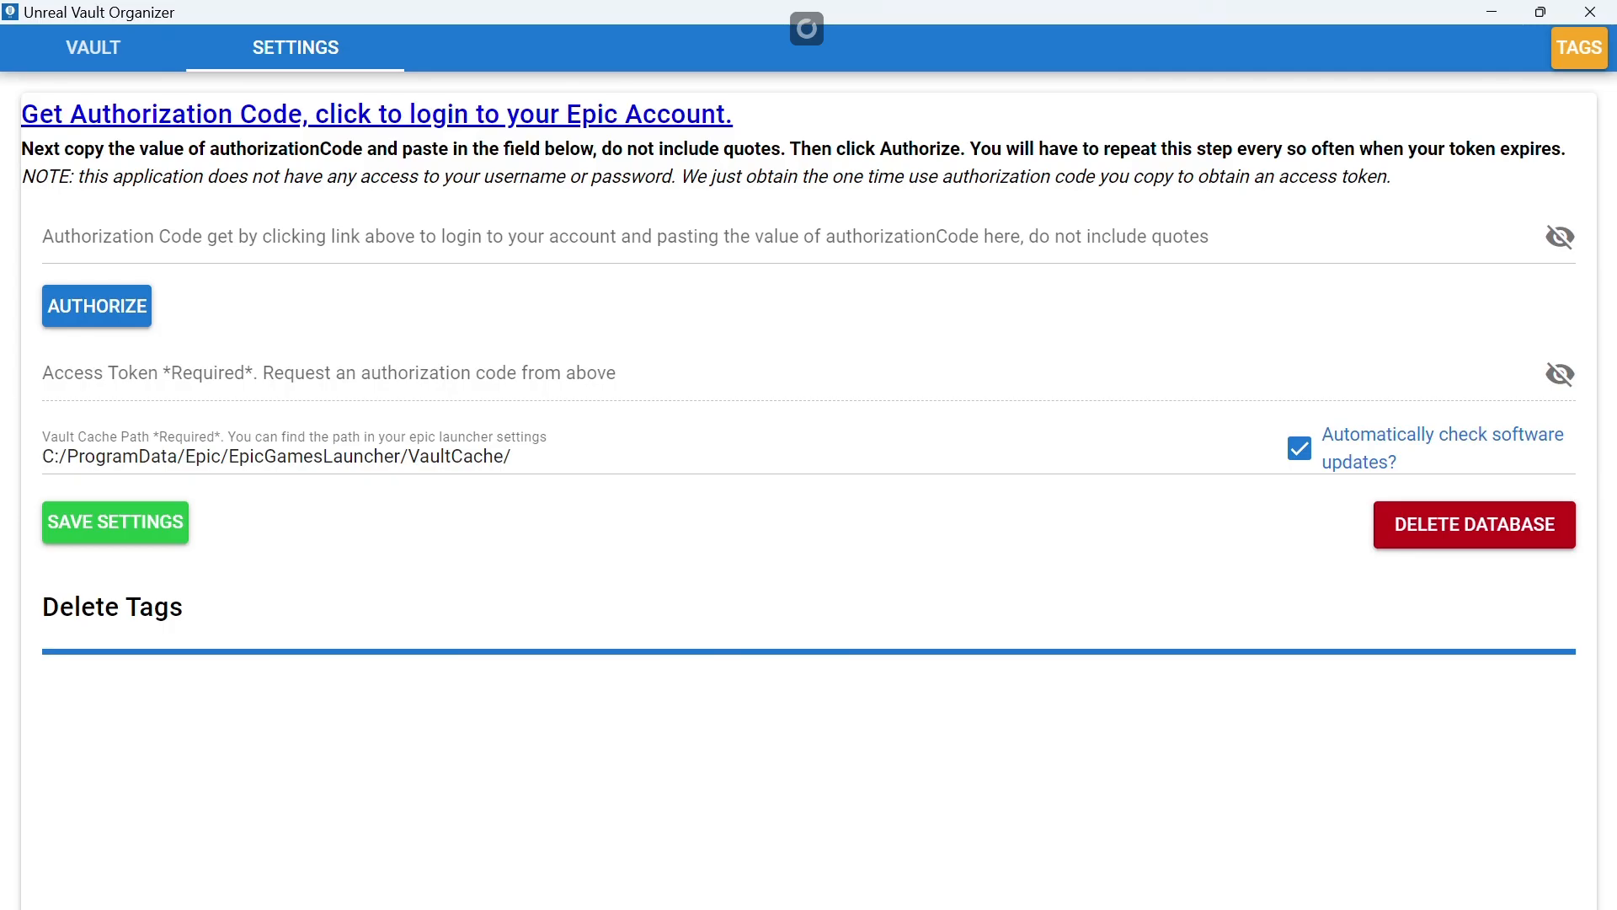
- Request an authorization code from the Epic account, copy its value without quotes into the Authorization Code field, and reveal the field
{"action": "left_click", "coordinate": [43, 246]}
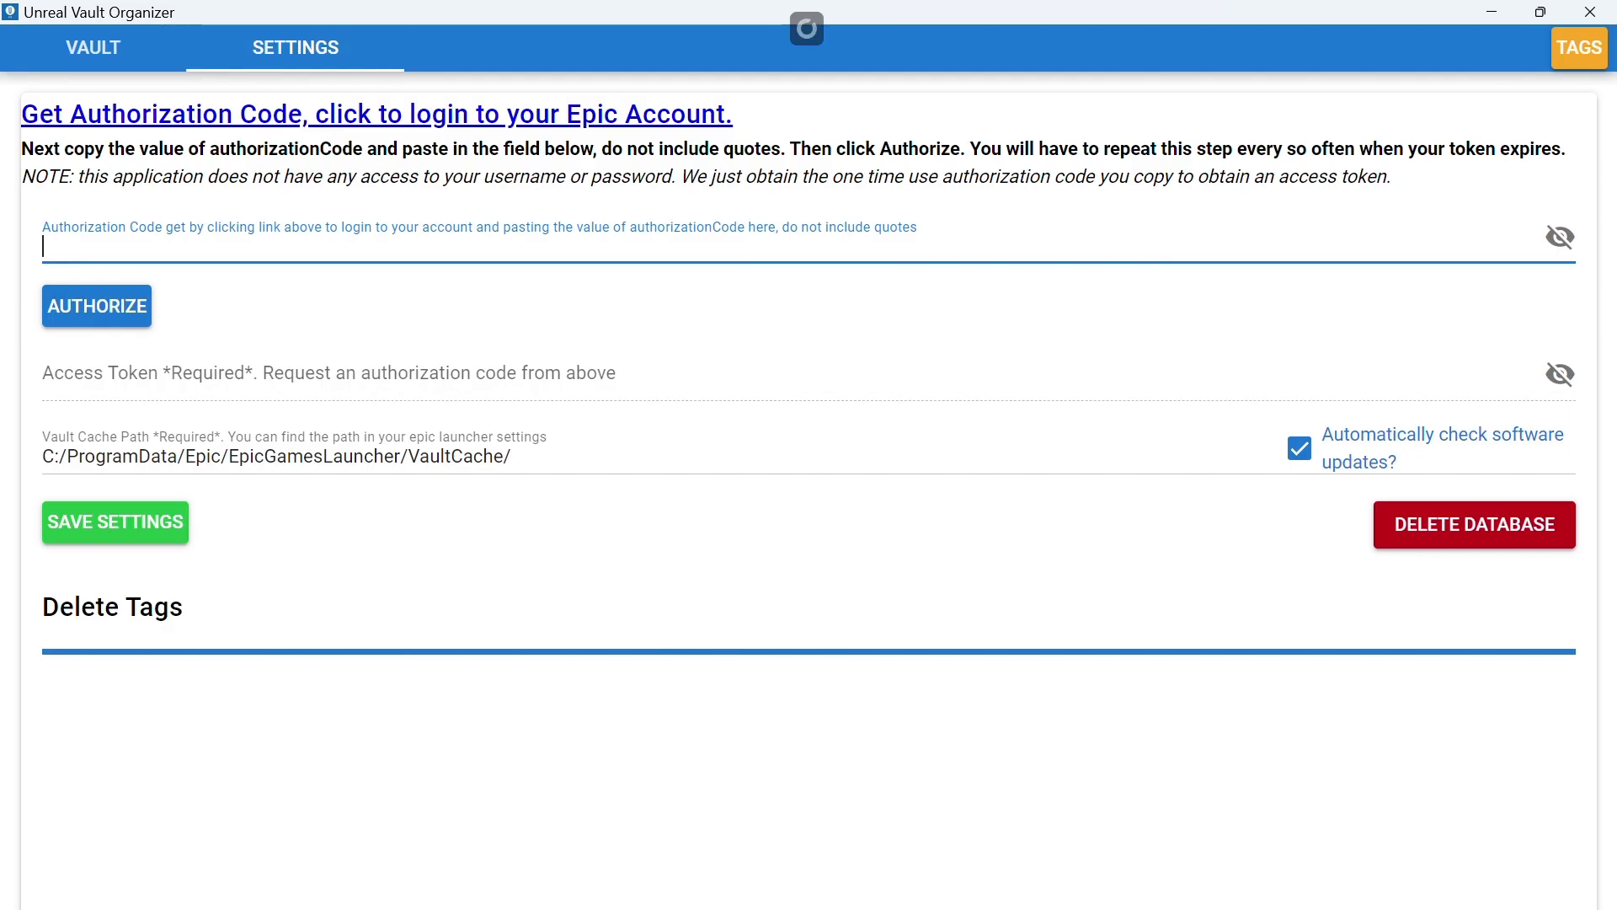
{"action": "left_click", "coordinate": [295, 114]}
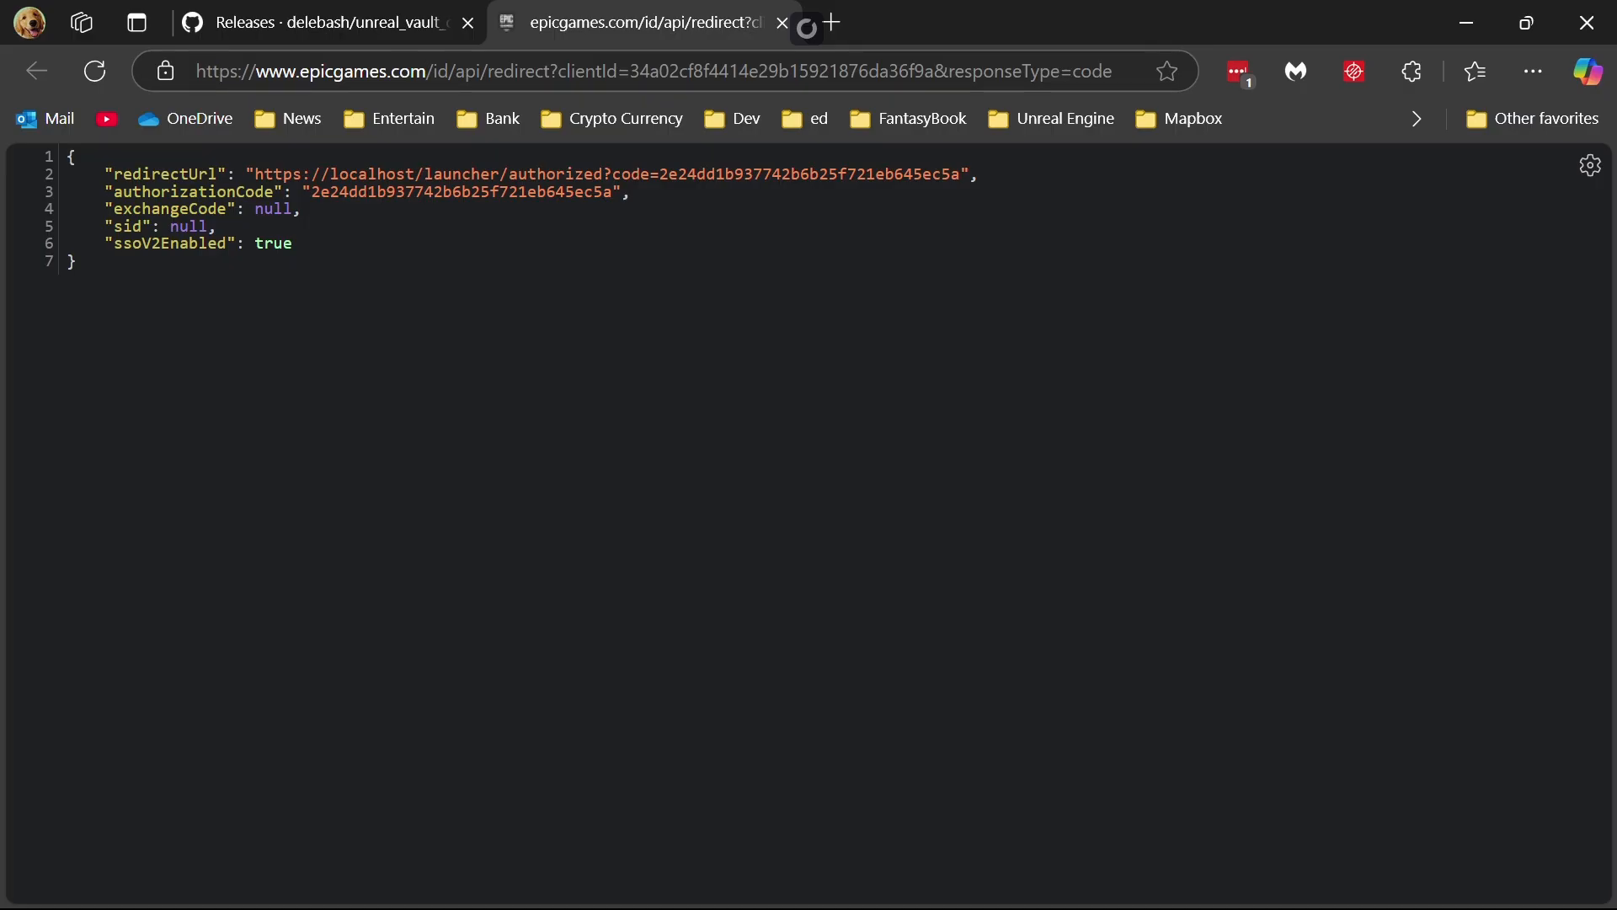
{"action": "left_click_drag", "start_coordinate": [614, 193], "coordinate": [311, 193]}
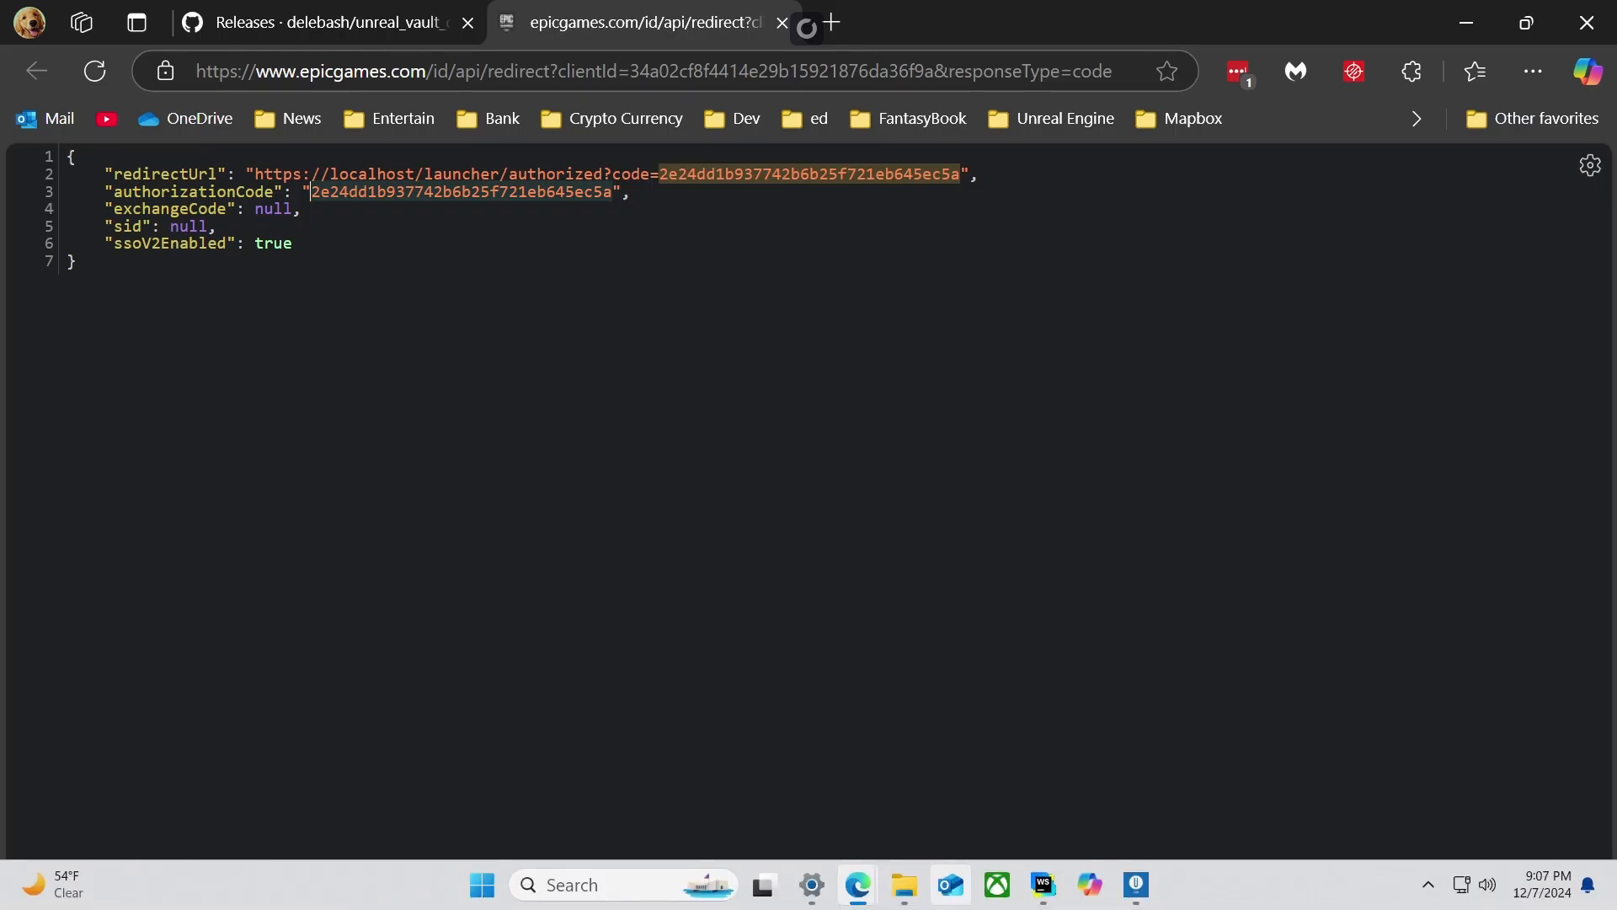
{"action": "left_click", "coordinate": [1135, 884]}
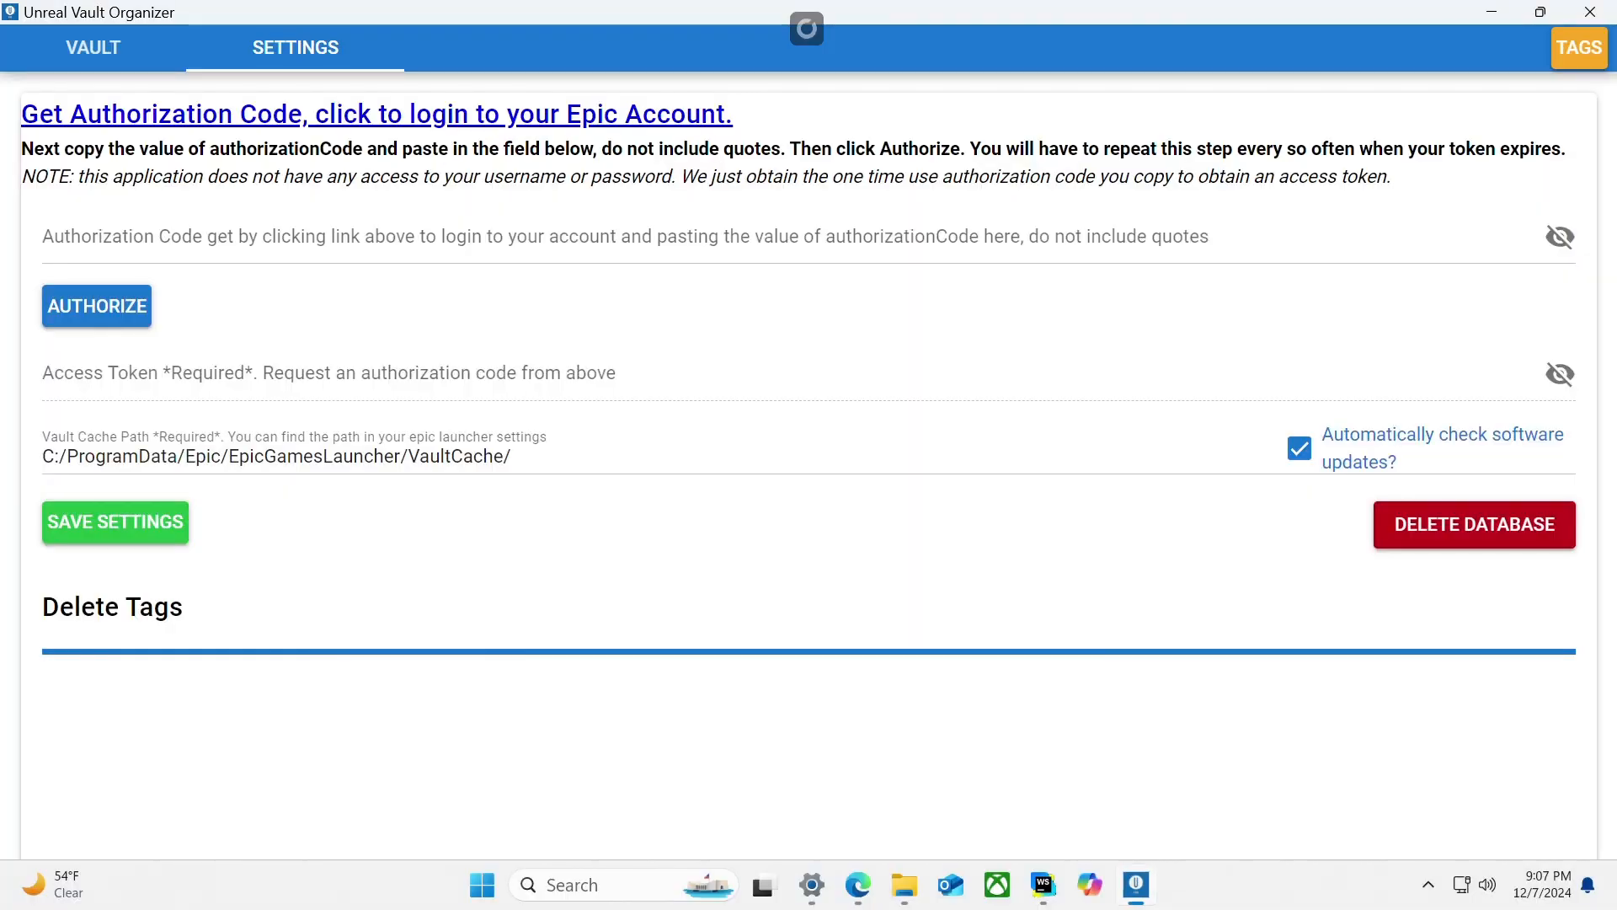
{"action": "left_click", "coordinate": [43, 246]}
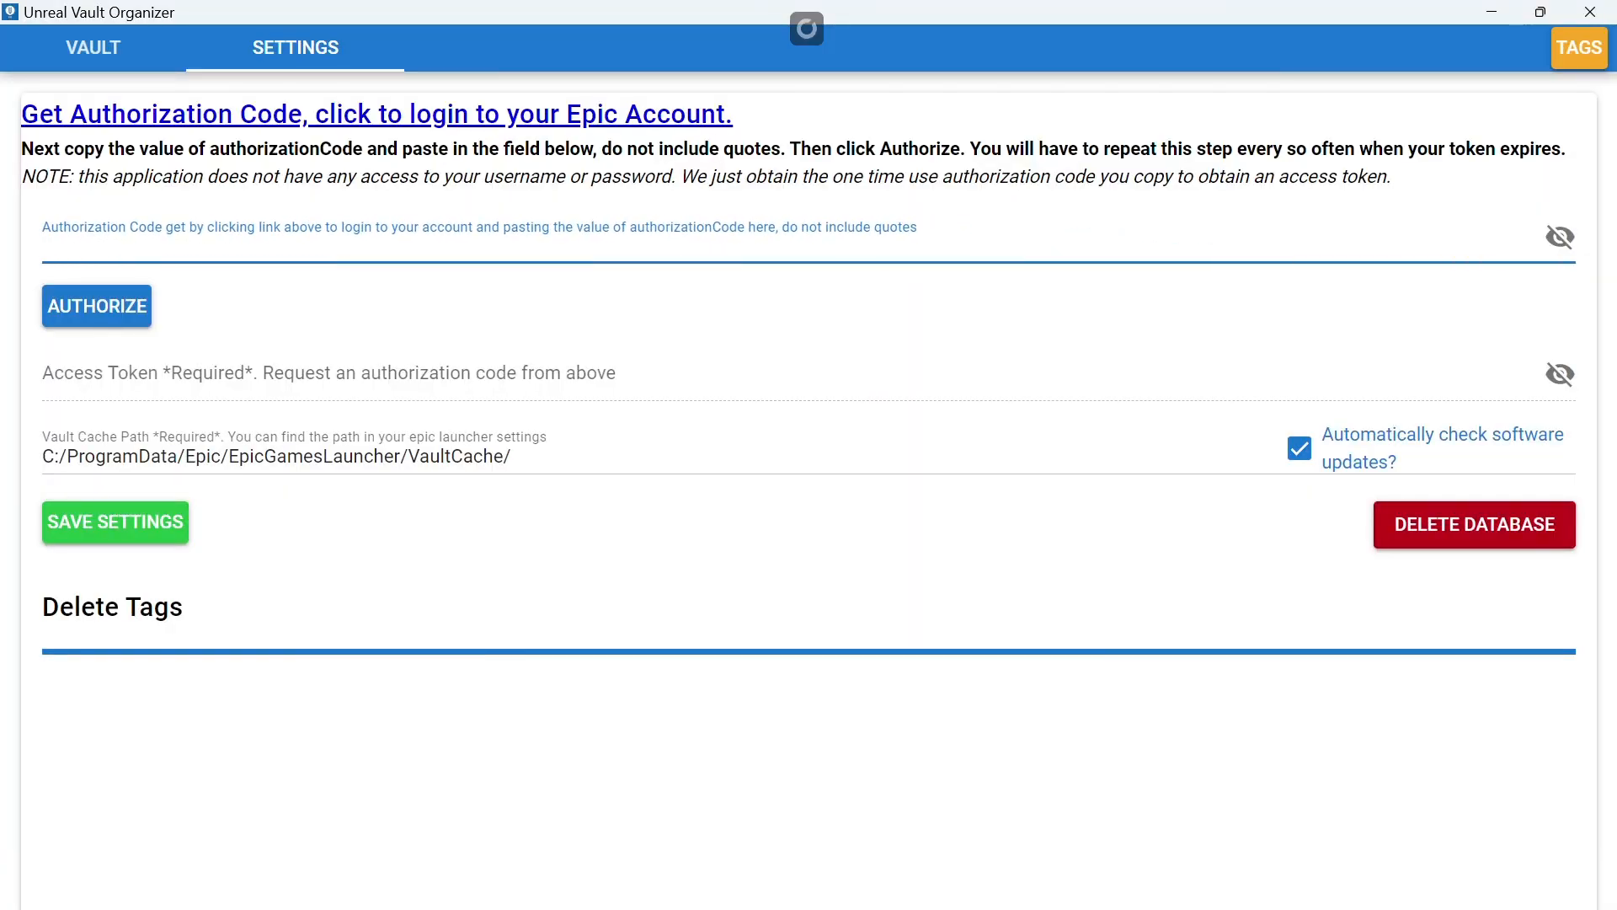
{"action": "key", "text": "ctrl+v"}
{"action": "left_click", "coordinate": [1559, 237]}
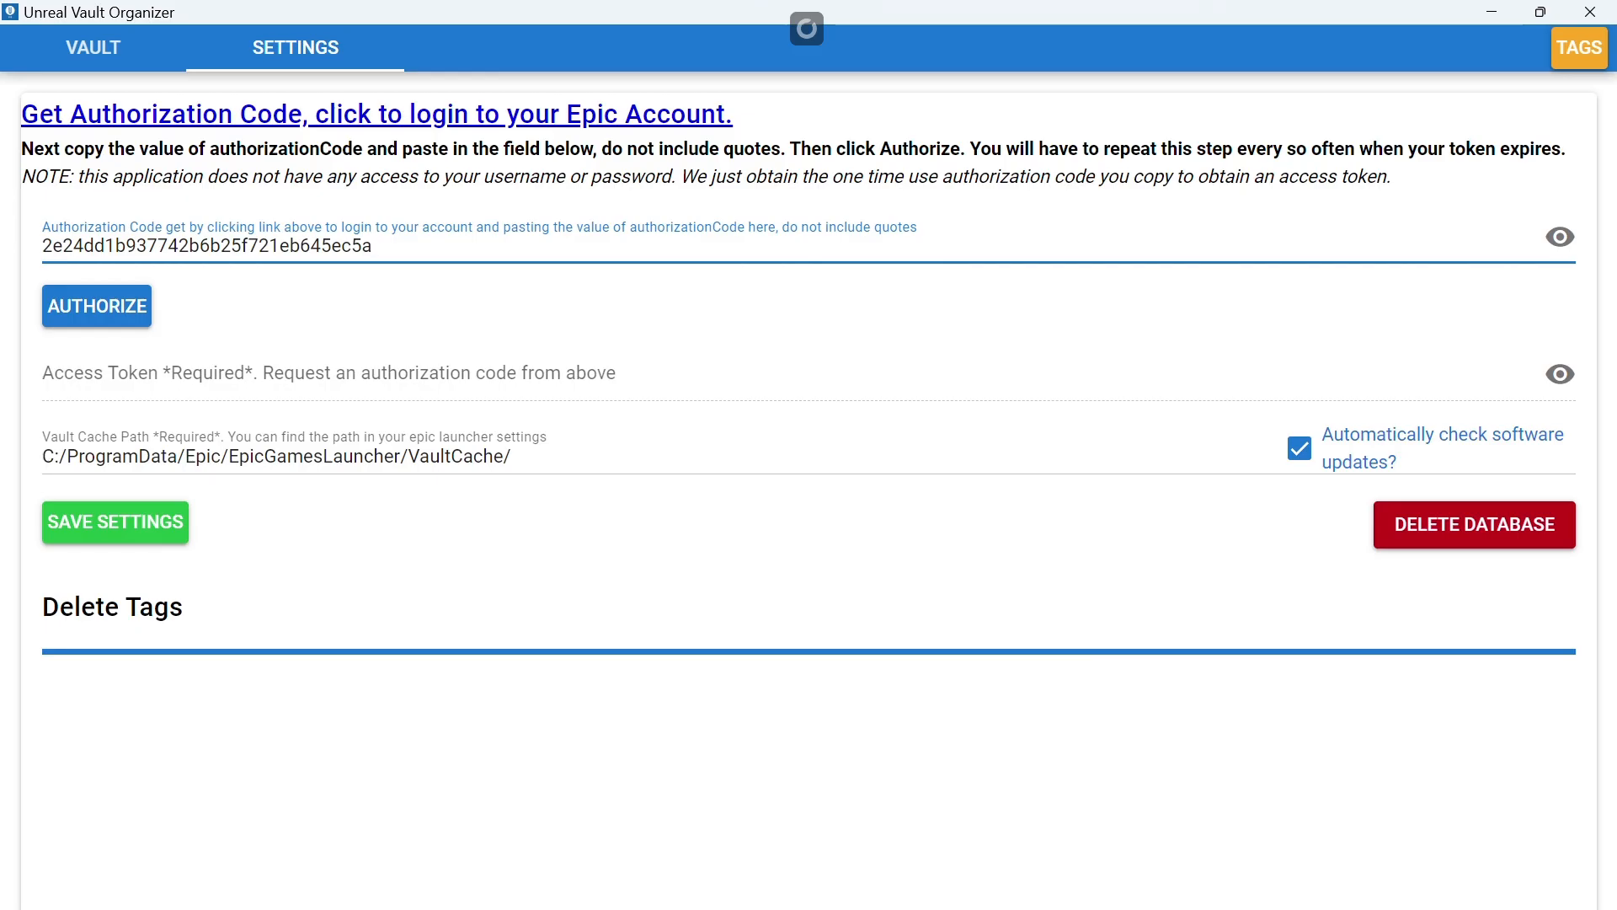
- Try to authorize with a quotation mark added at the end of the authorization code
{"action": "type", "text": "\""}
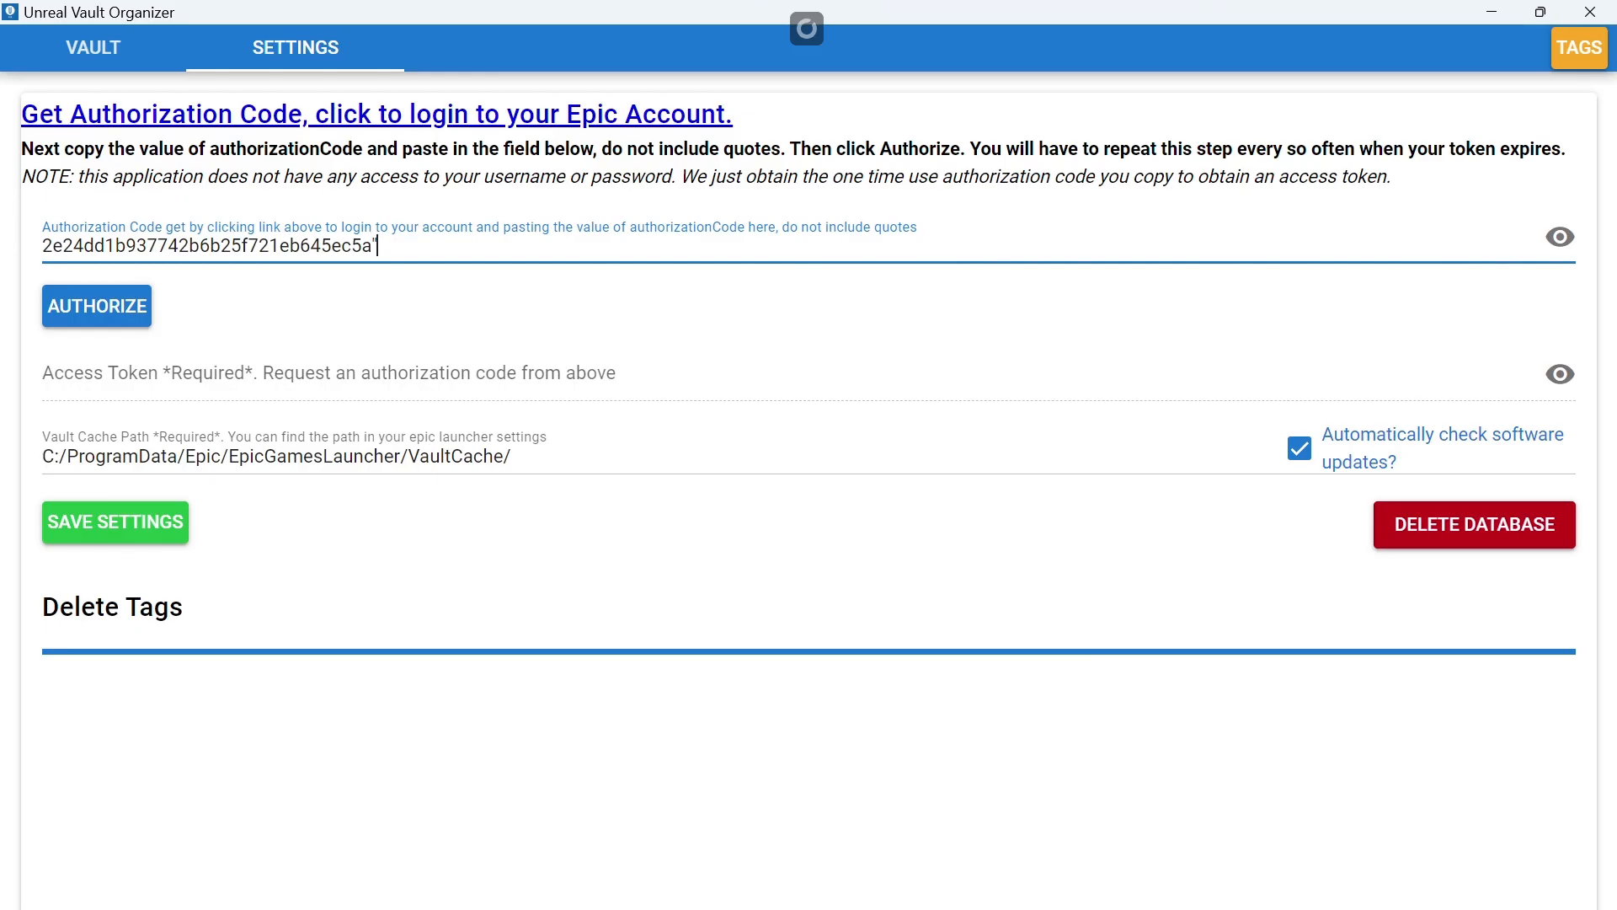
{"action": "key", "text": "Return"}
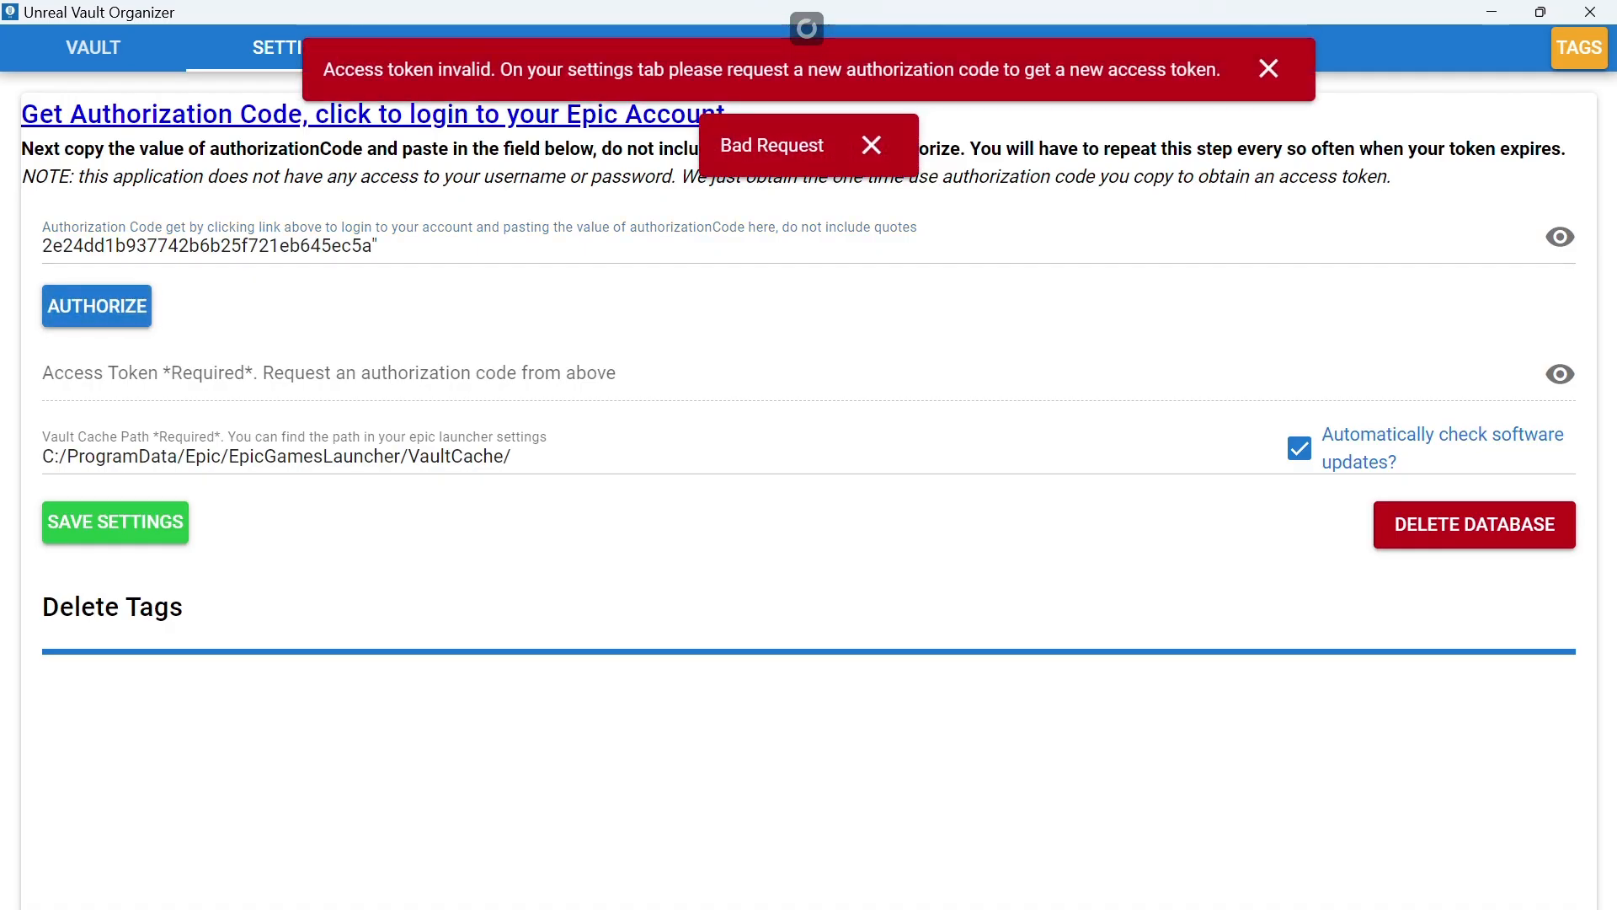
- Authorize again with the trailing quotation mark removed from the authorization code, and save the settings
{"action": "left_click", "coordinate": [377, 245]}
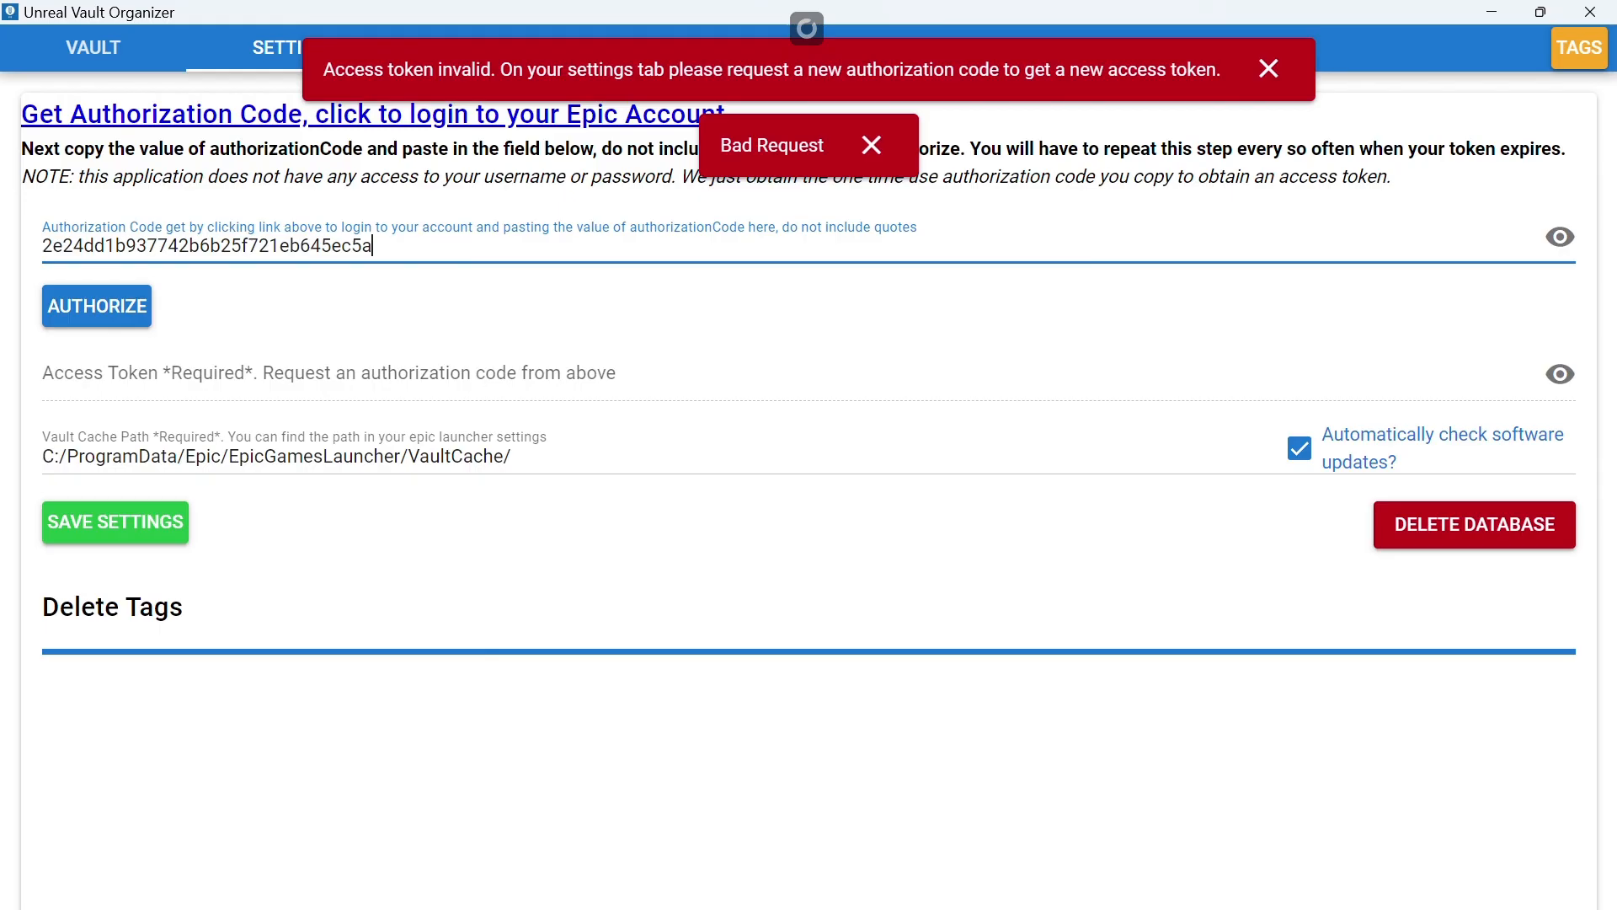
{"action": "key", "text": "Return"}
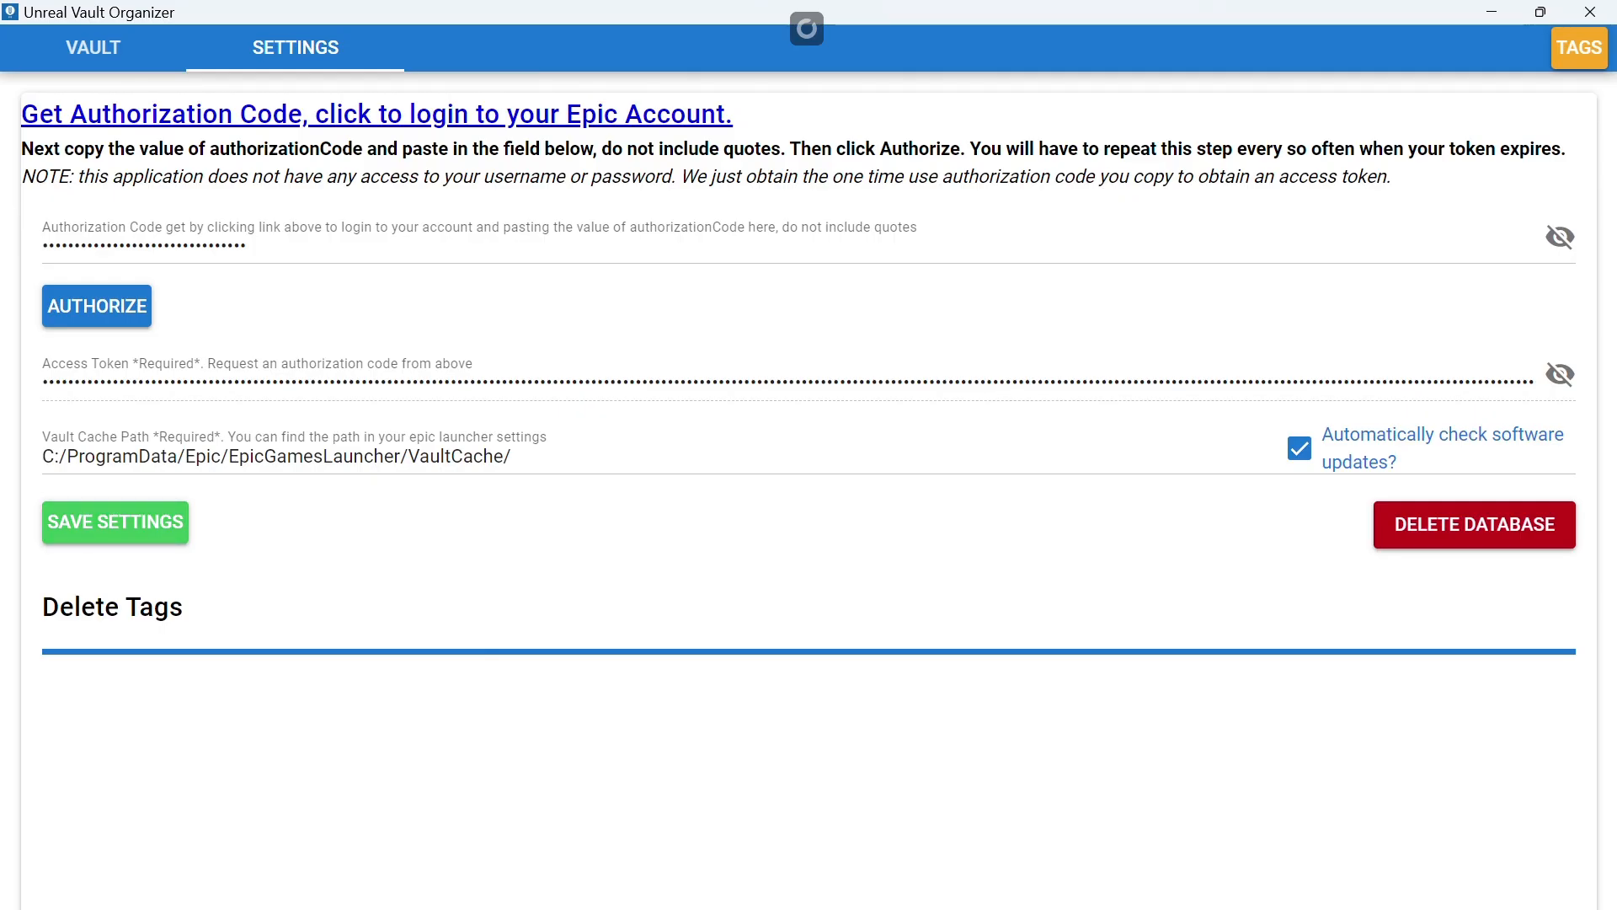
{"action": "left_click", "coordinate": [115, 522]}
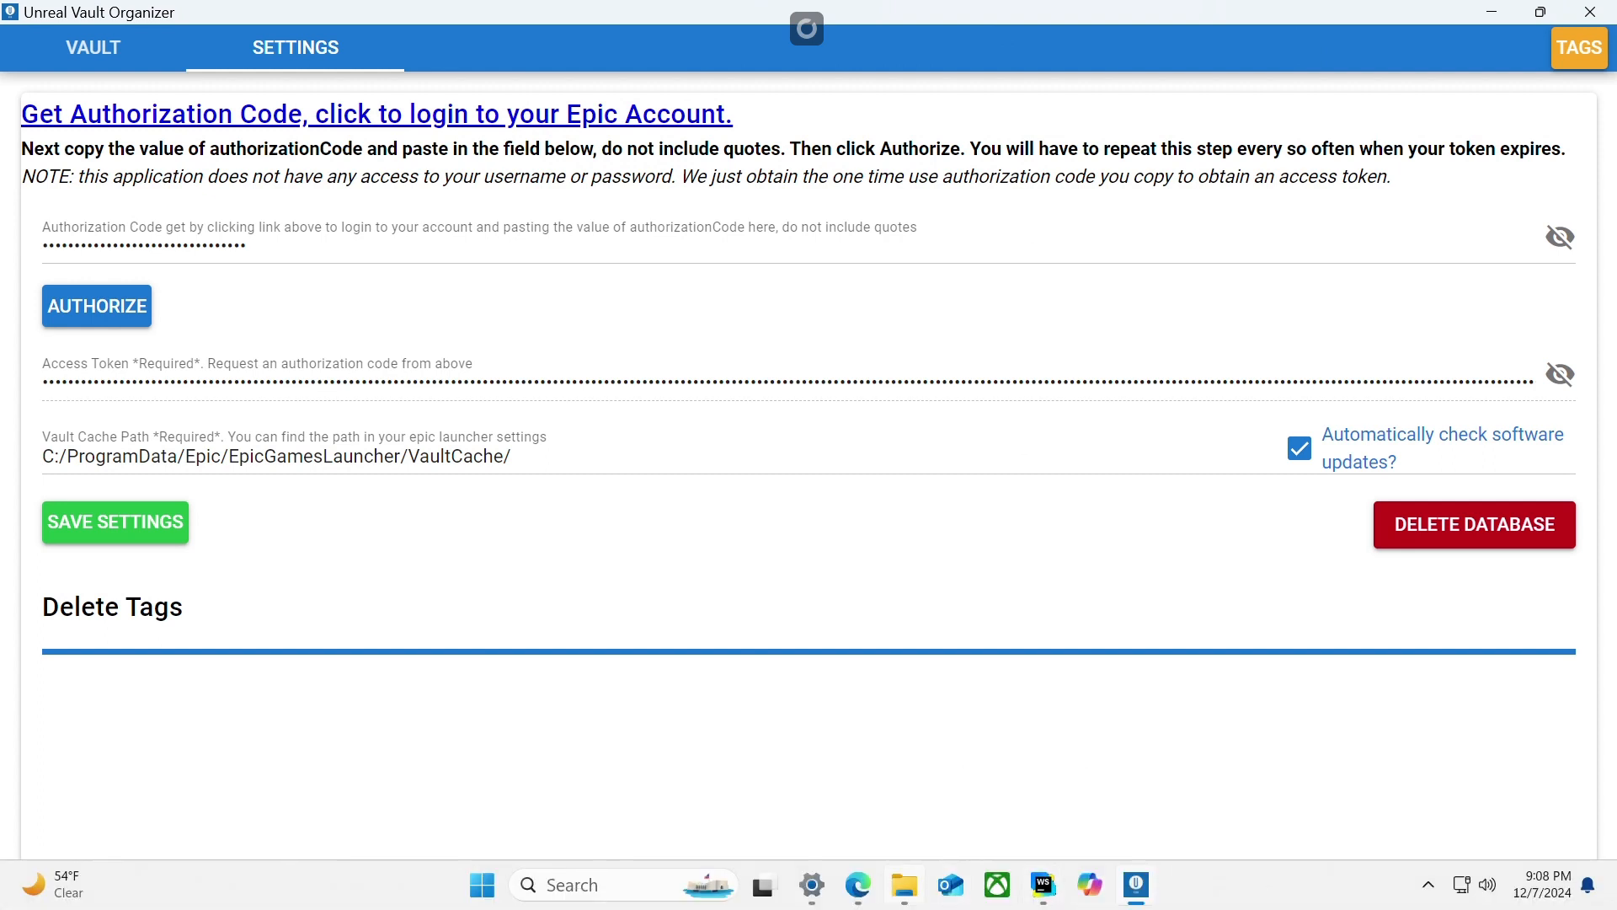
- Switch to the browser page that shows the Epic Games authorization code response
{"action": "mouse_move", "coordinate": [859, 884]}
{"action": "left_click", "coordinate": [1011, 691]}
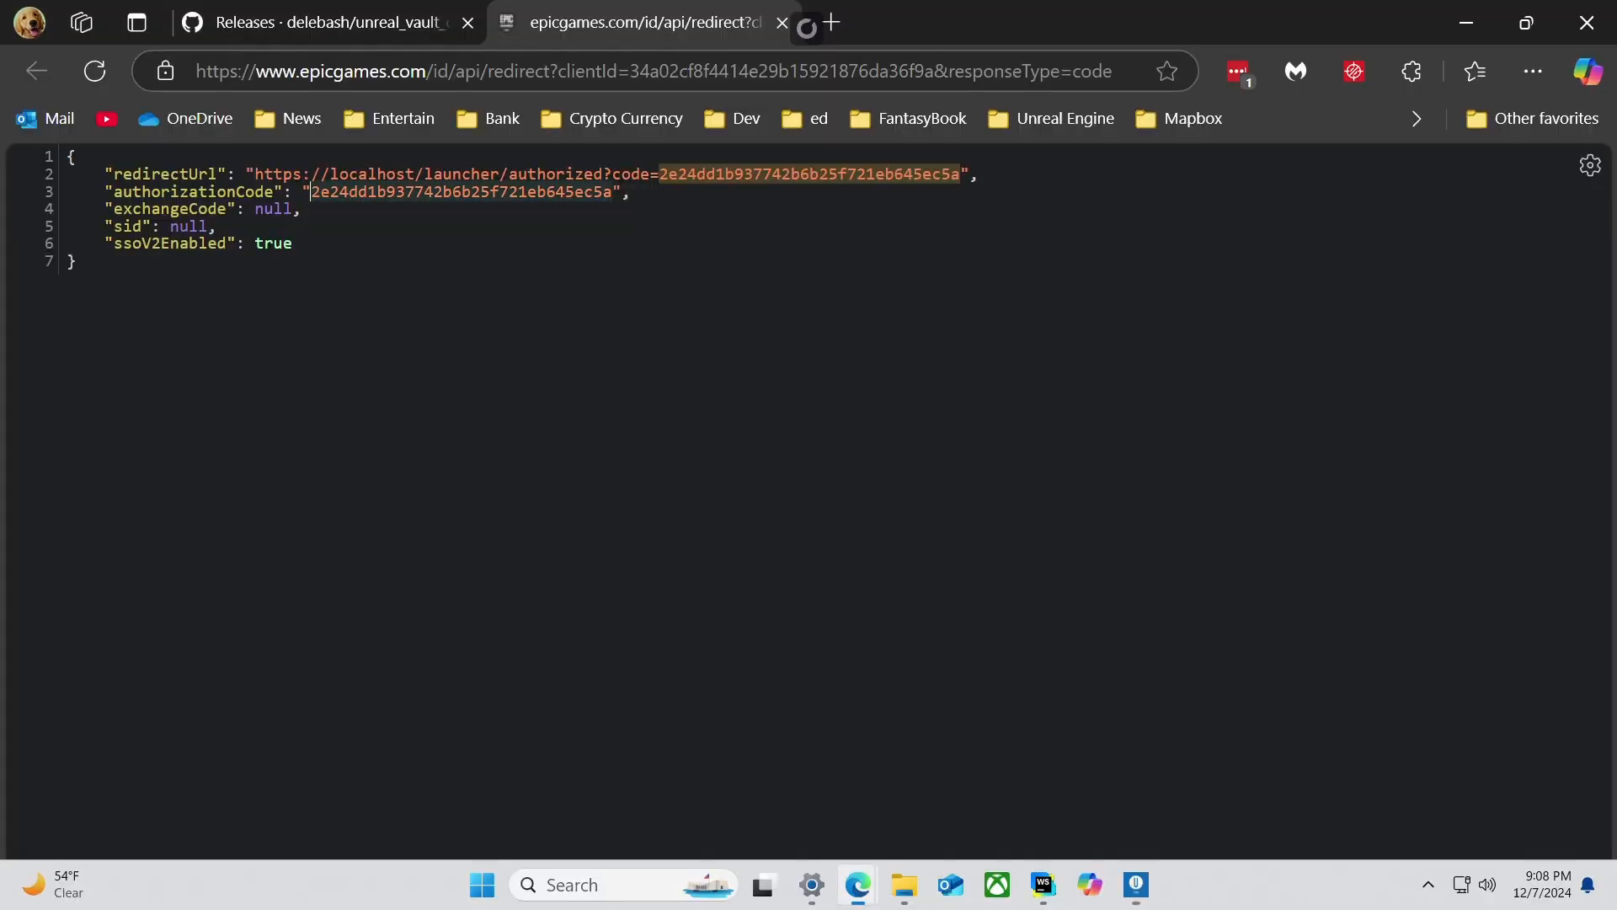
{"action": "mouse_move", "coordinate": [1526, 23]}
{"action": "left_click", "coordinate": [1523, 91]}
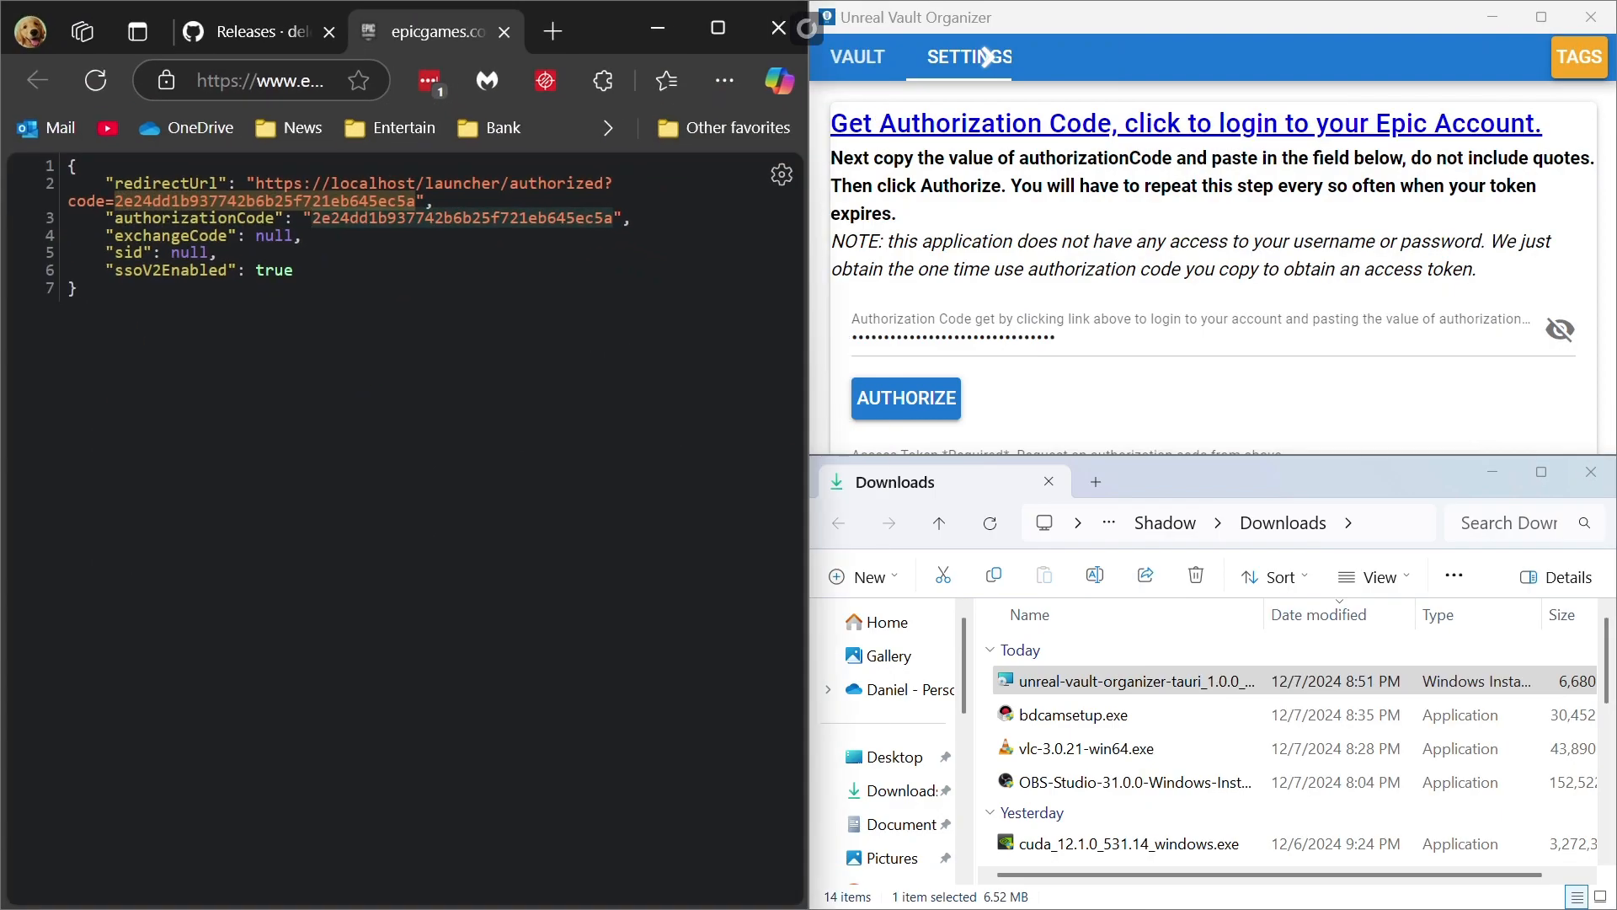
{"action": "left_click", "coordinate": [718, 27]}
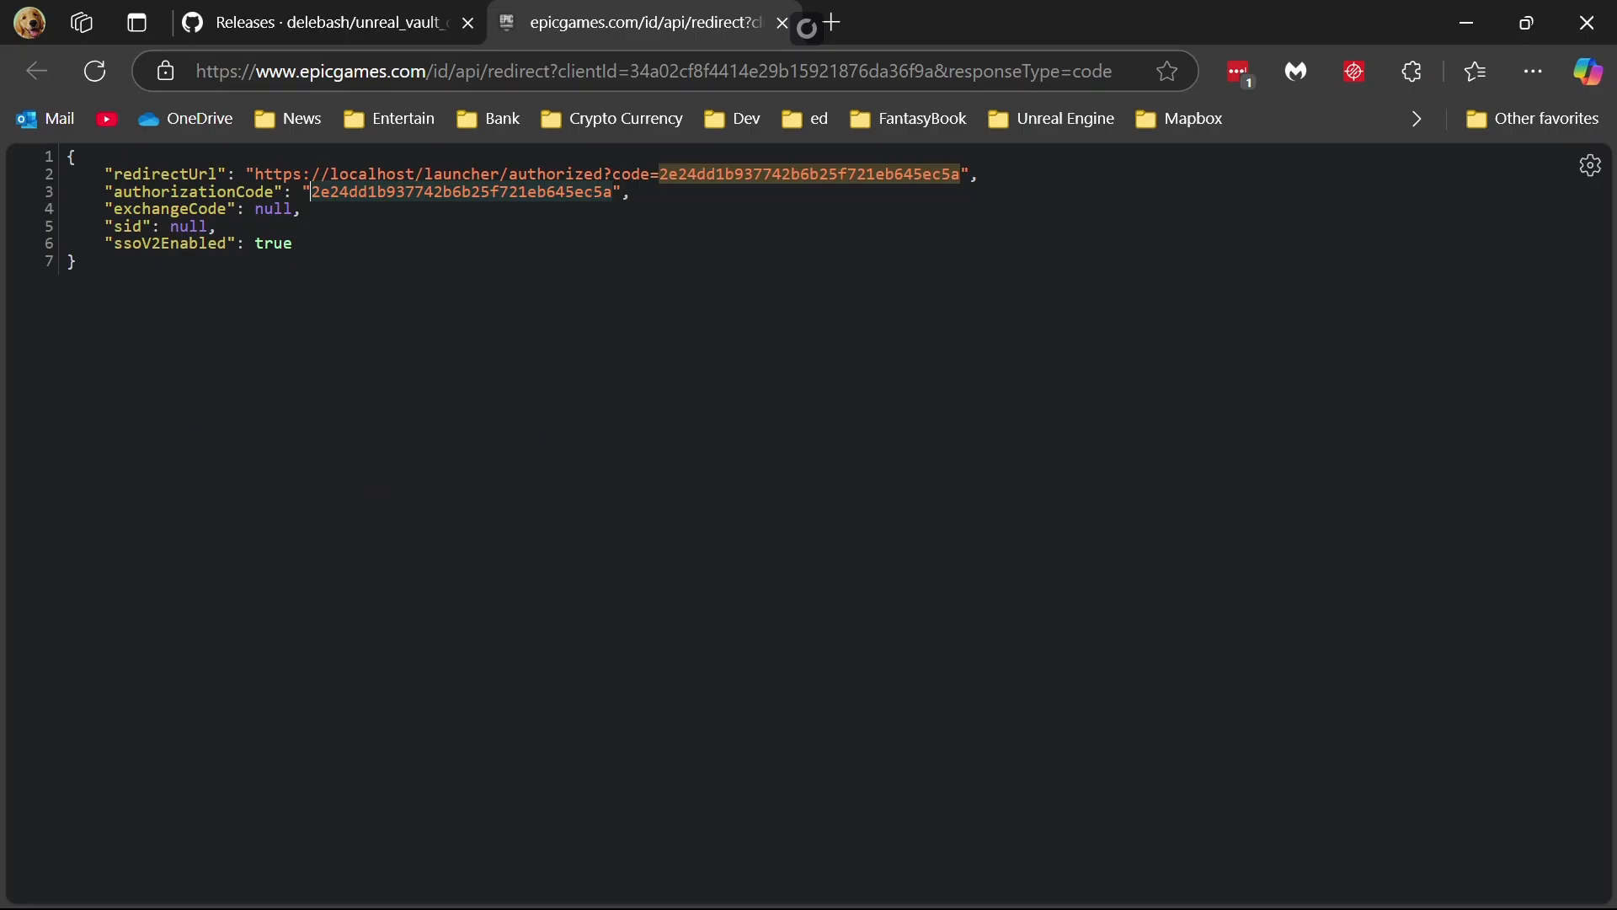
- Open the browser's developer tools to inspect the Epic Games authorization response page
{"action": "right_click", "coordinate": [929, 282]}
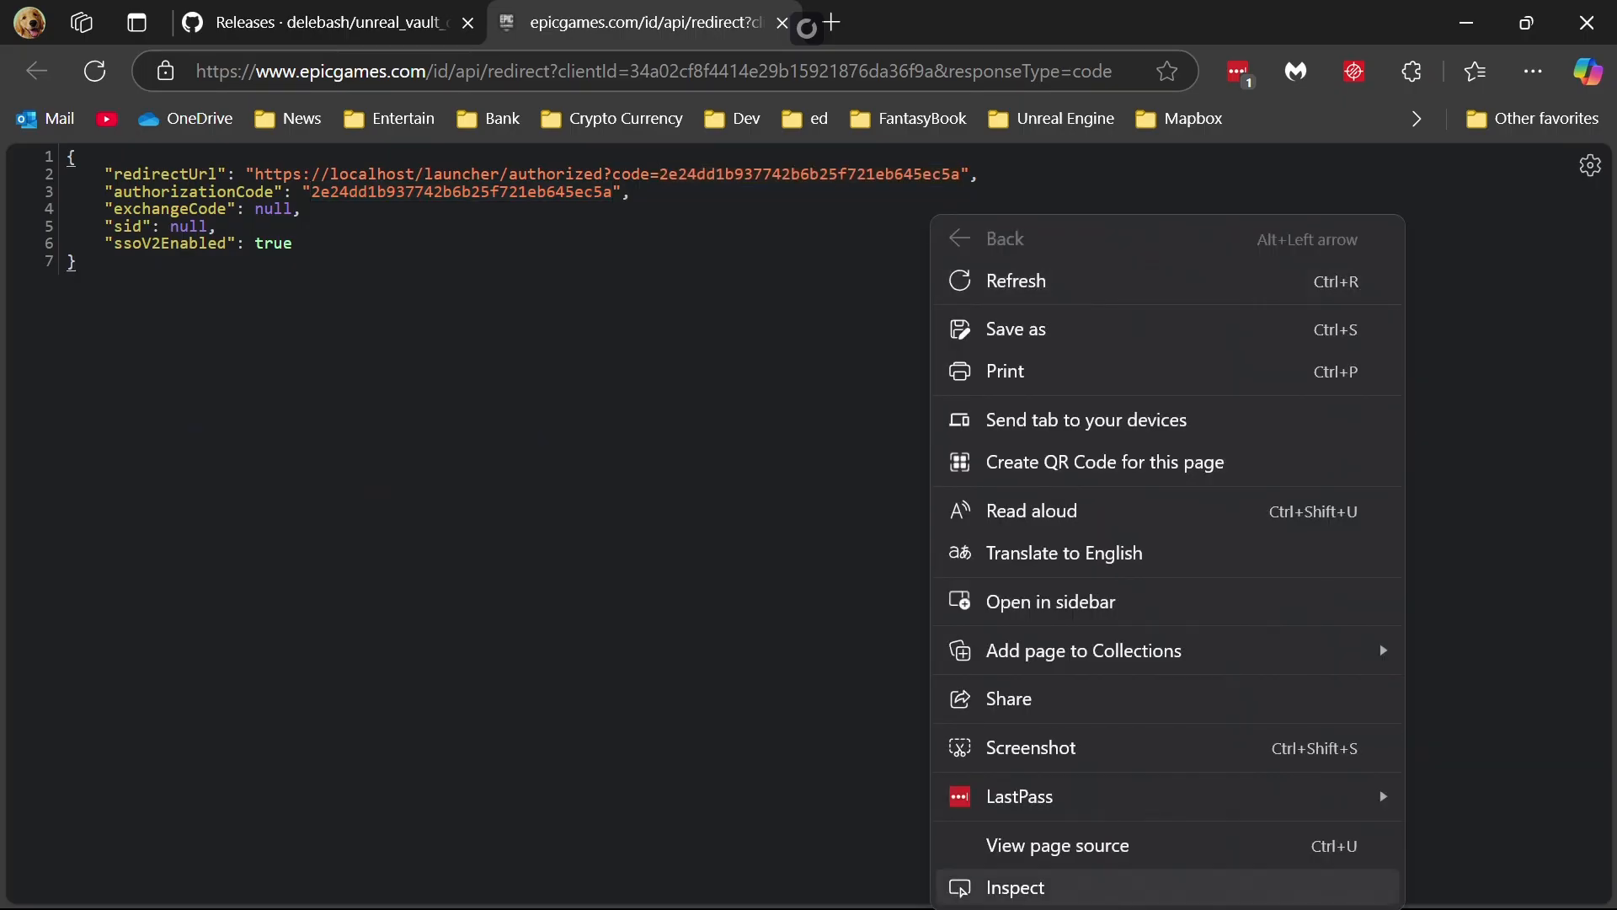
{"action": "left_click", "coordinate": [1015, 887]}
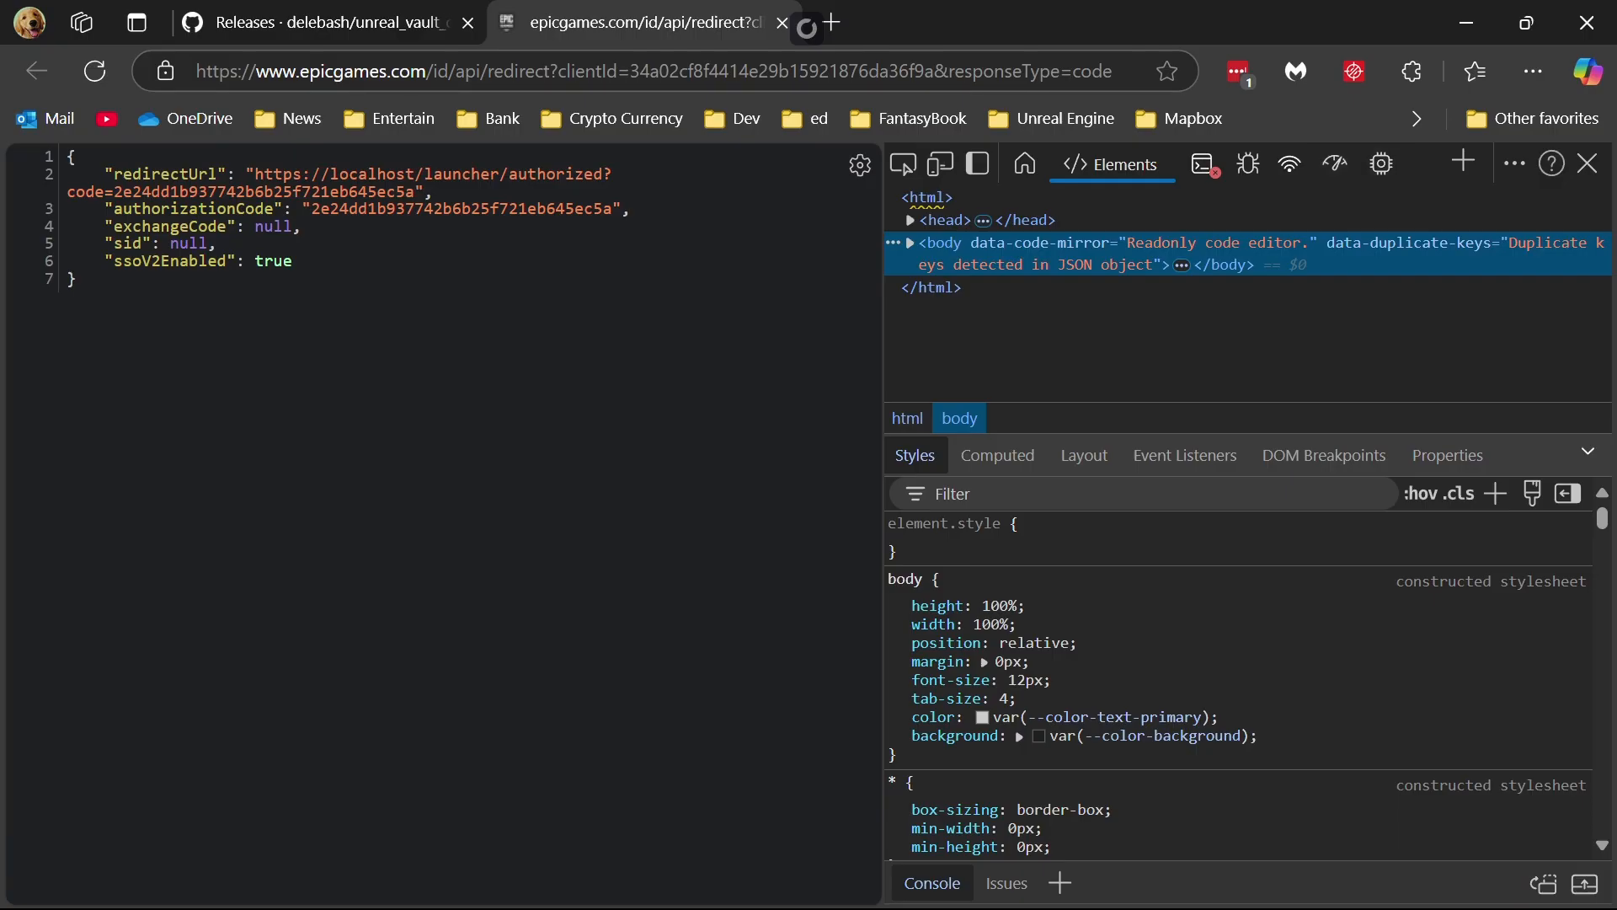
- Examine the Epic Games page's stored data in the developer tools, down to the epic-service-worker database under IndexedDB
{"action": "left_click", "coordinate": [1463, 161]}
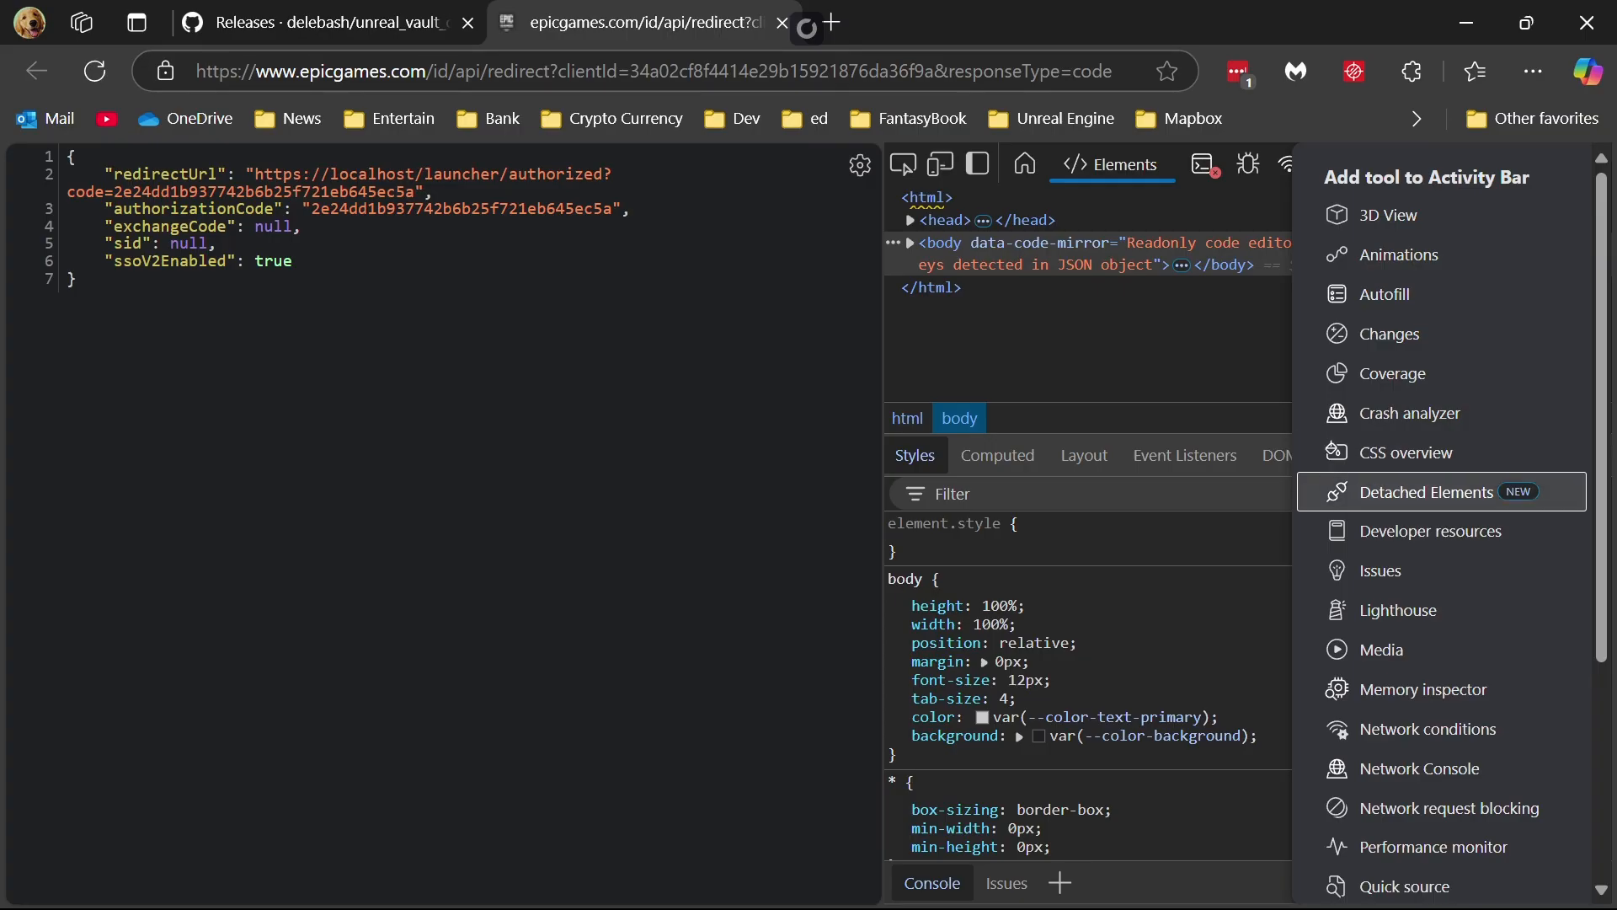
{"action": "key", "text": "Escape"}
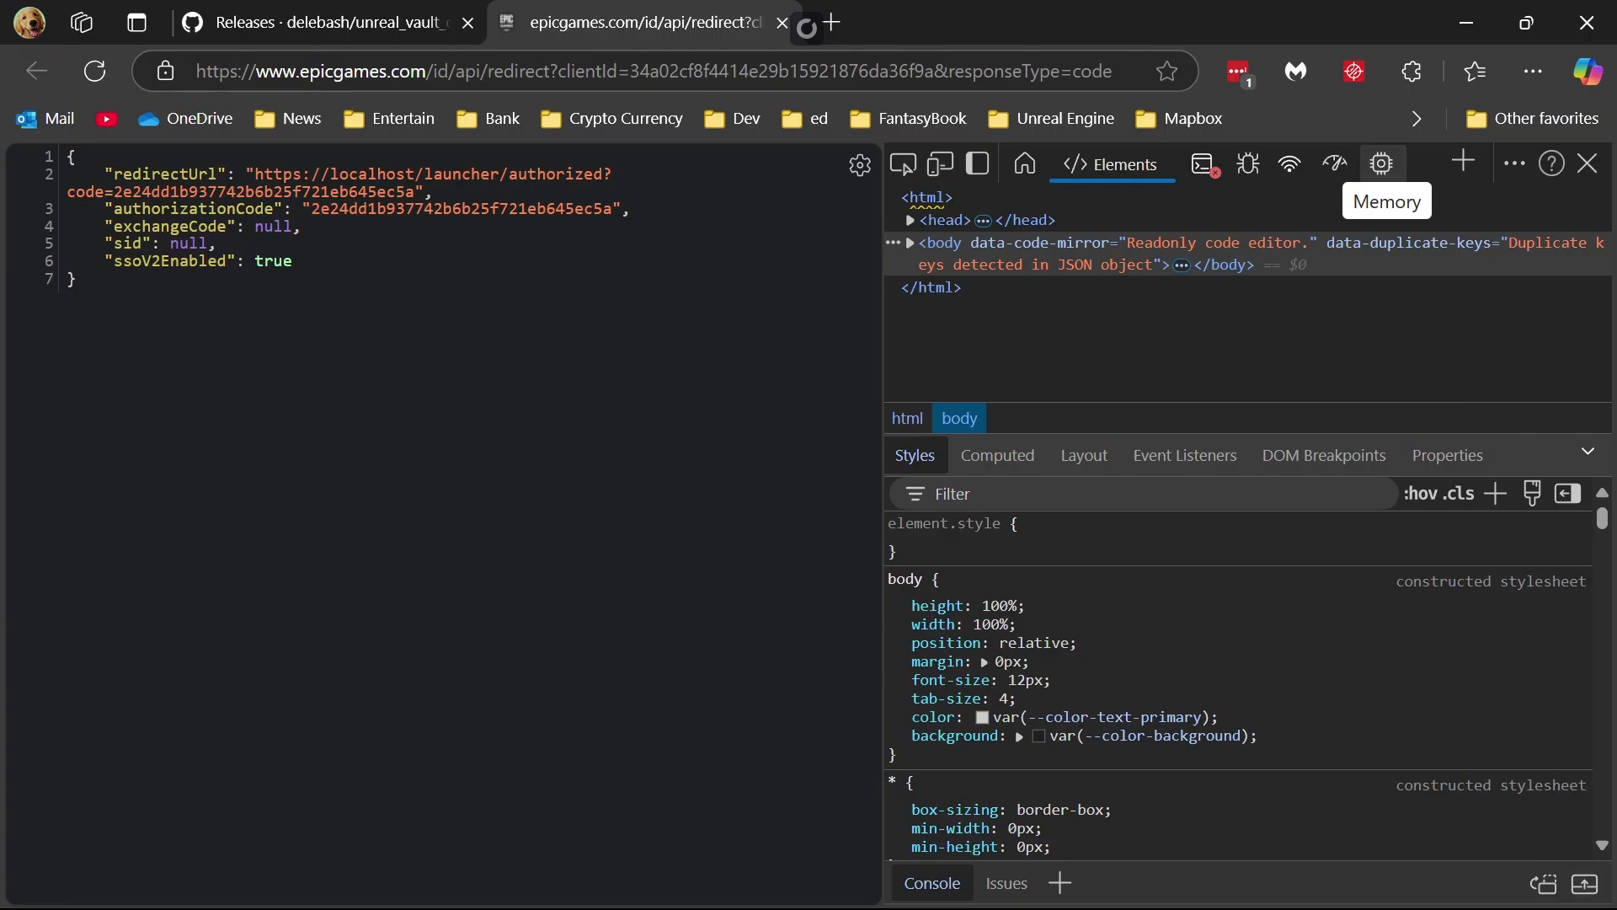
{"action": "left_click", "coordinate": [1515, 164]}
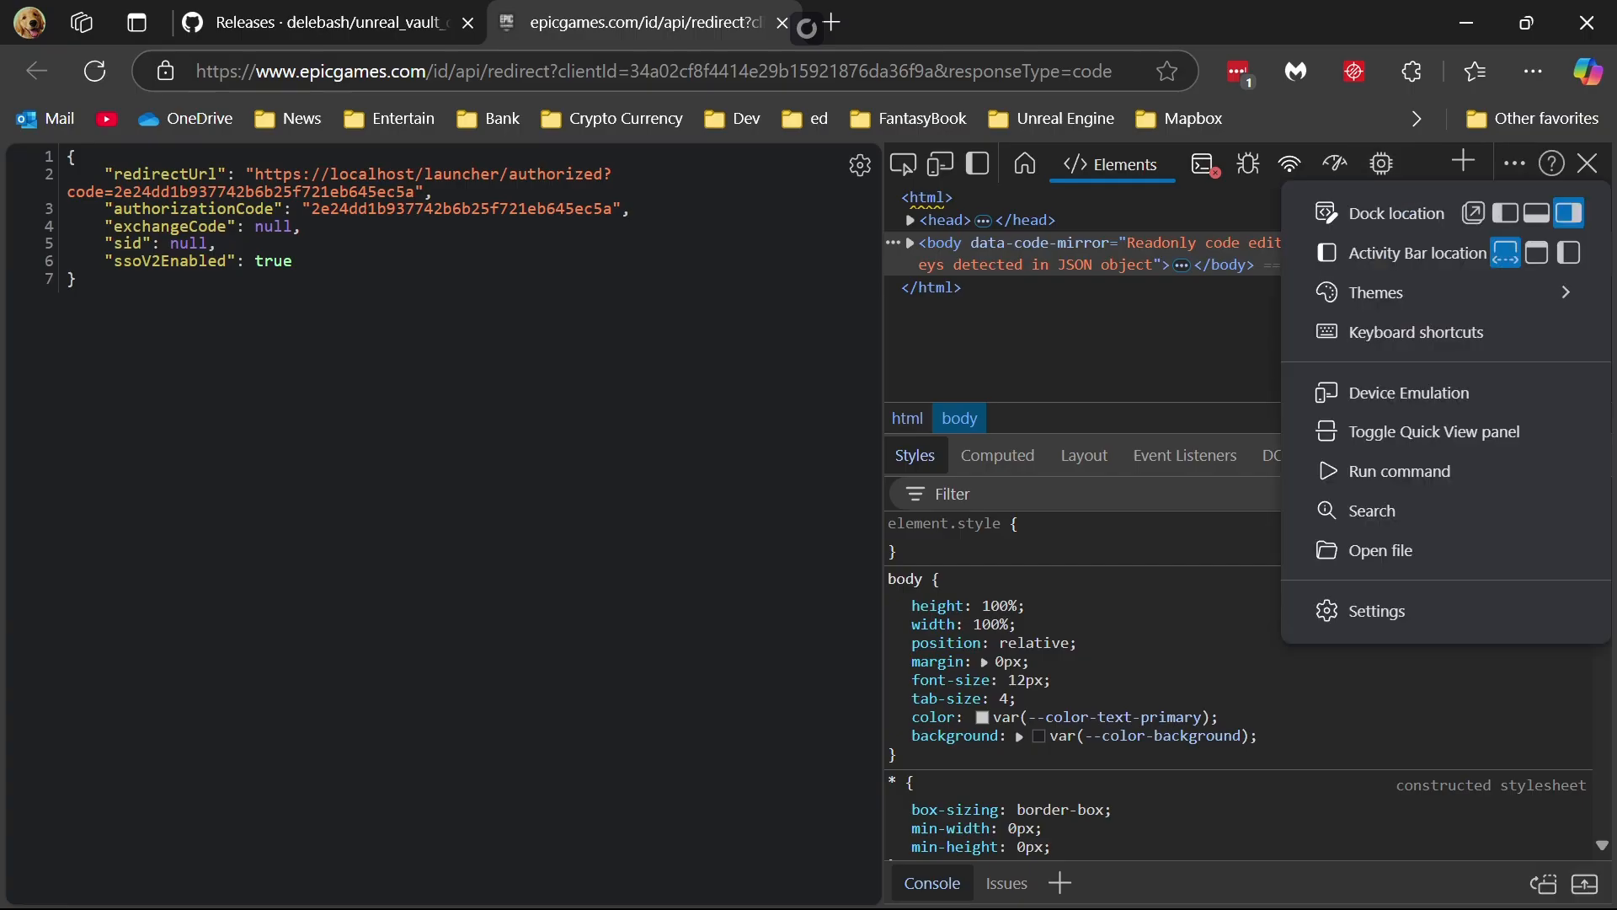
{"action": "left_click", "coordinate": [1514, 164]}
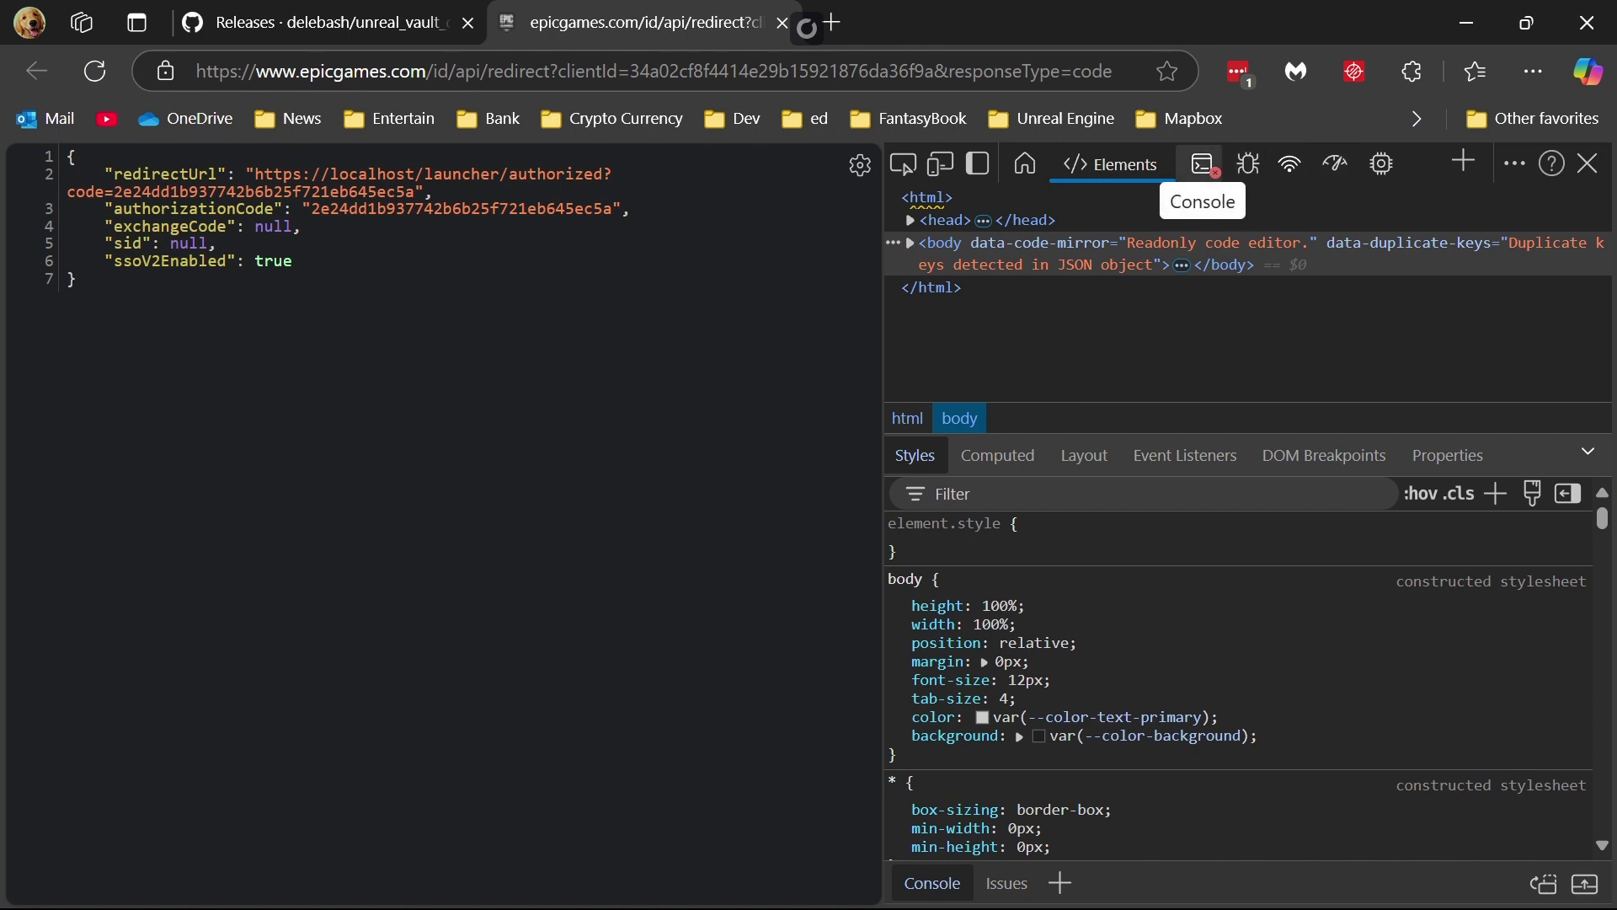
{"action": "left_click", "coordinate": [1203, 163]}
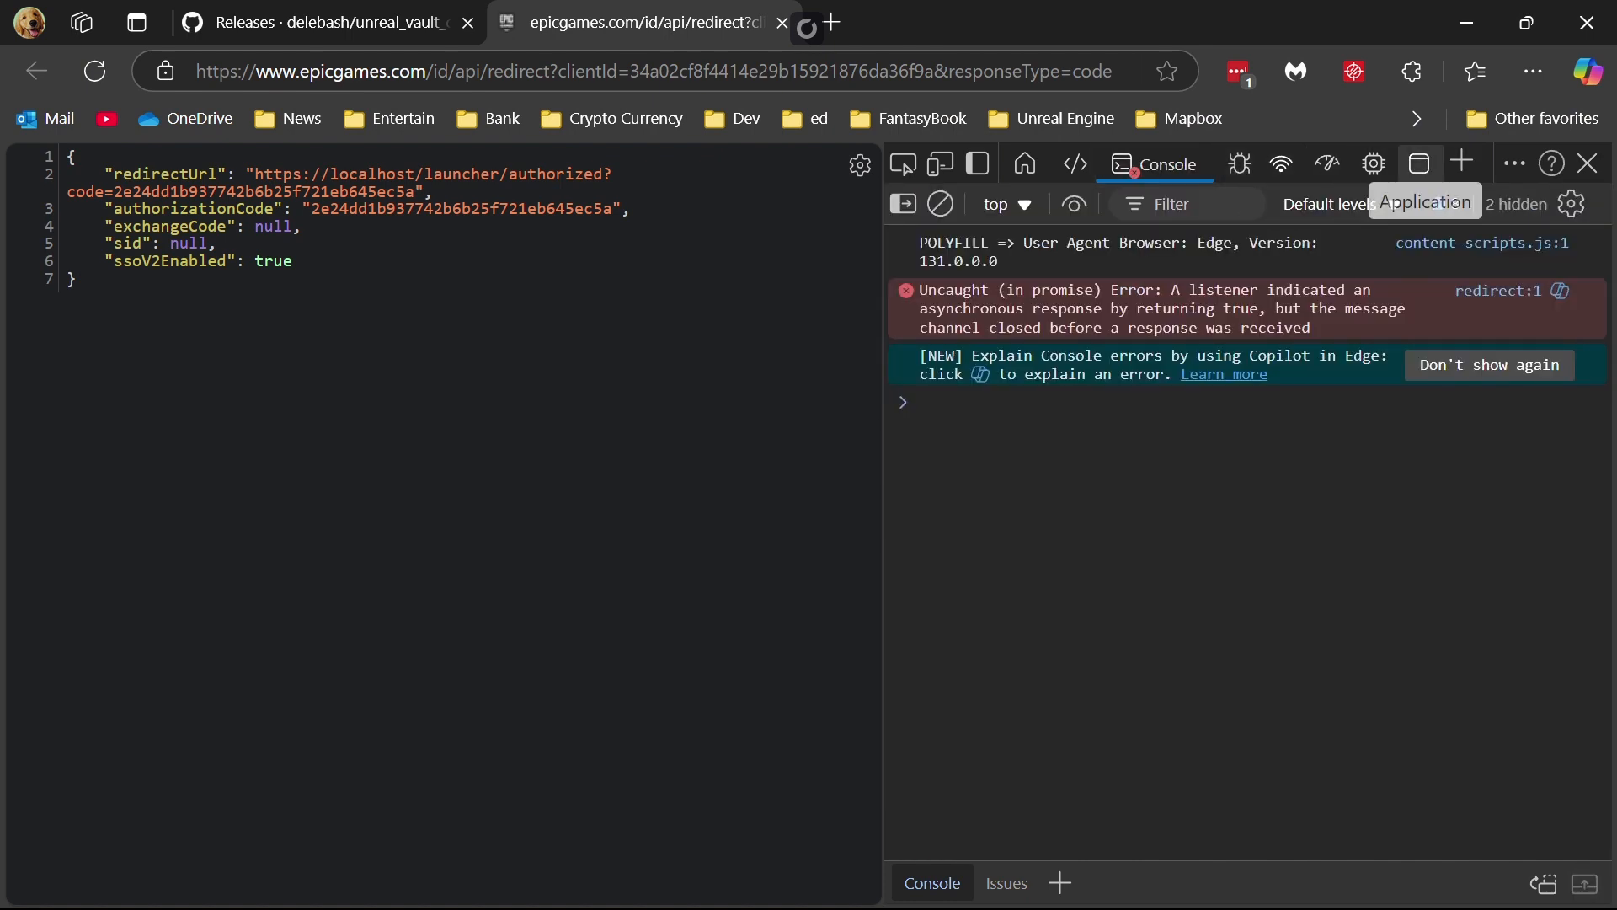
{"action": "left_click", "coordinate": [1419, 164]}
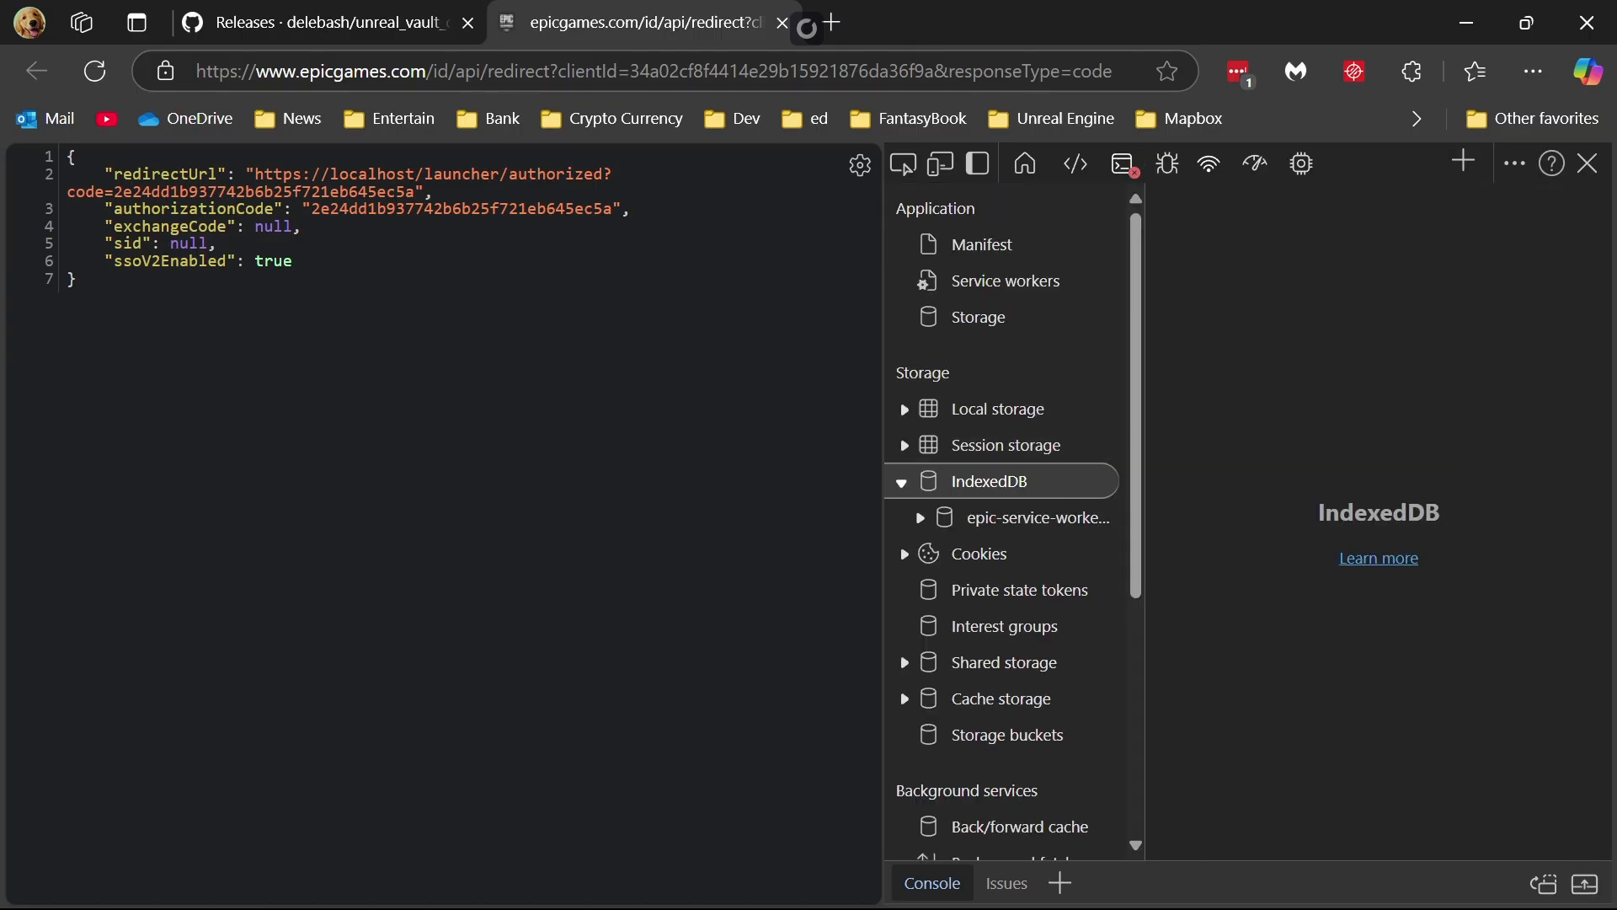
{"action": "left_click", "coordinate": [1014, 517]}
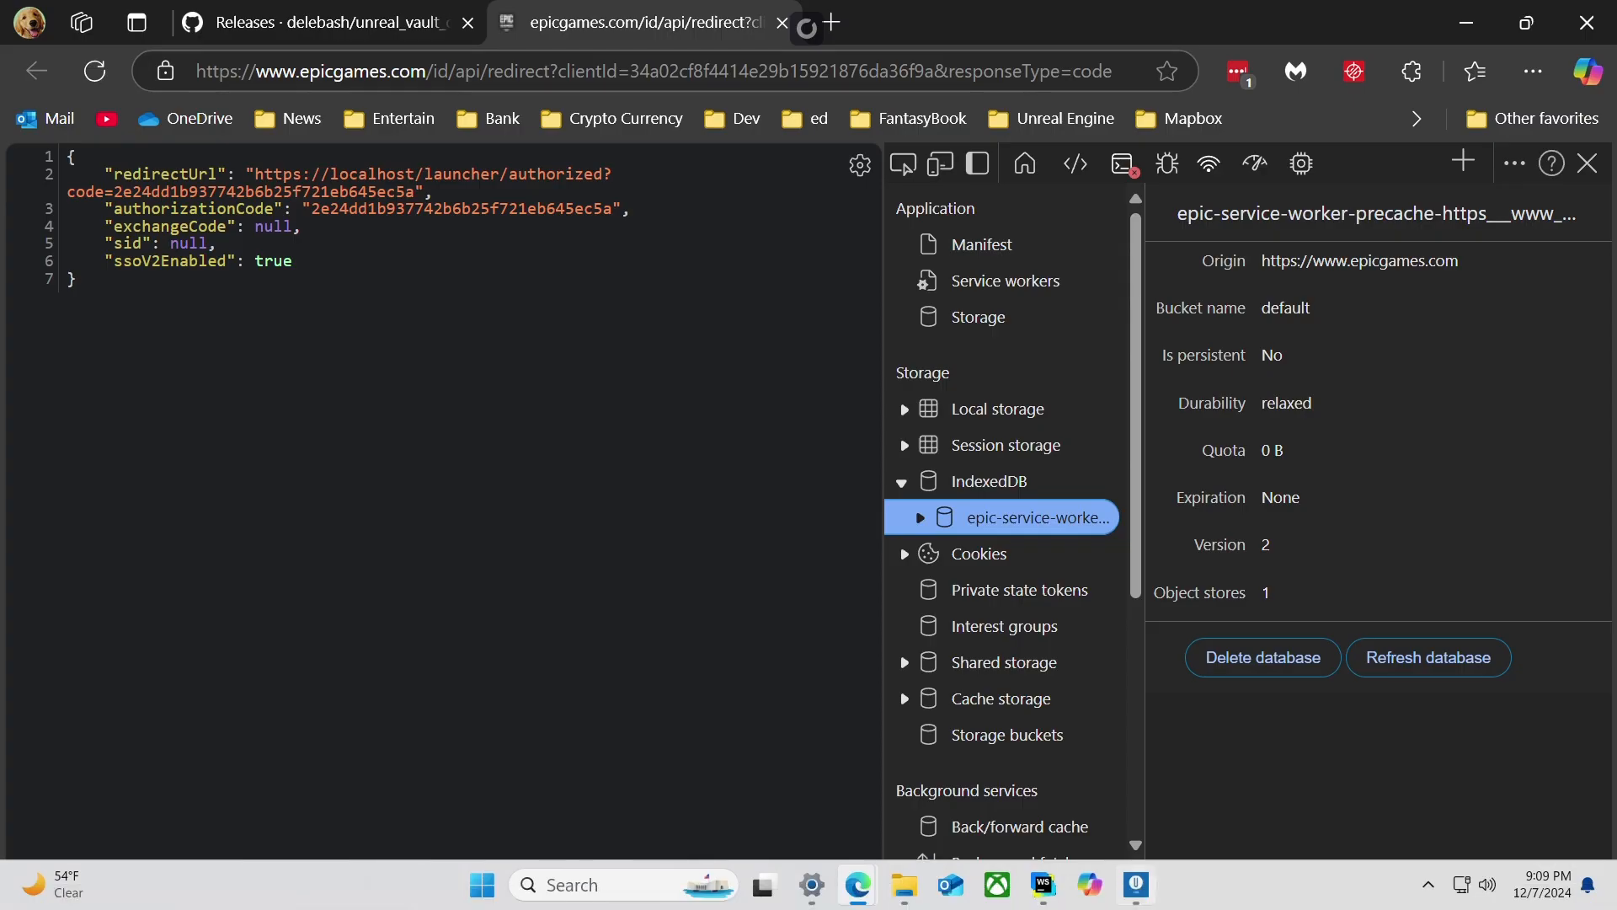
- Minimize the browser and switch to a maximized Unreal Vault Organizer window
{"action": "mouse_move", "coordinate": [1136, 885]}
{"action": "left_click", "coordinate": [1242, 780]}
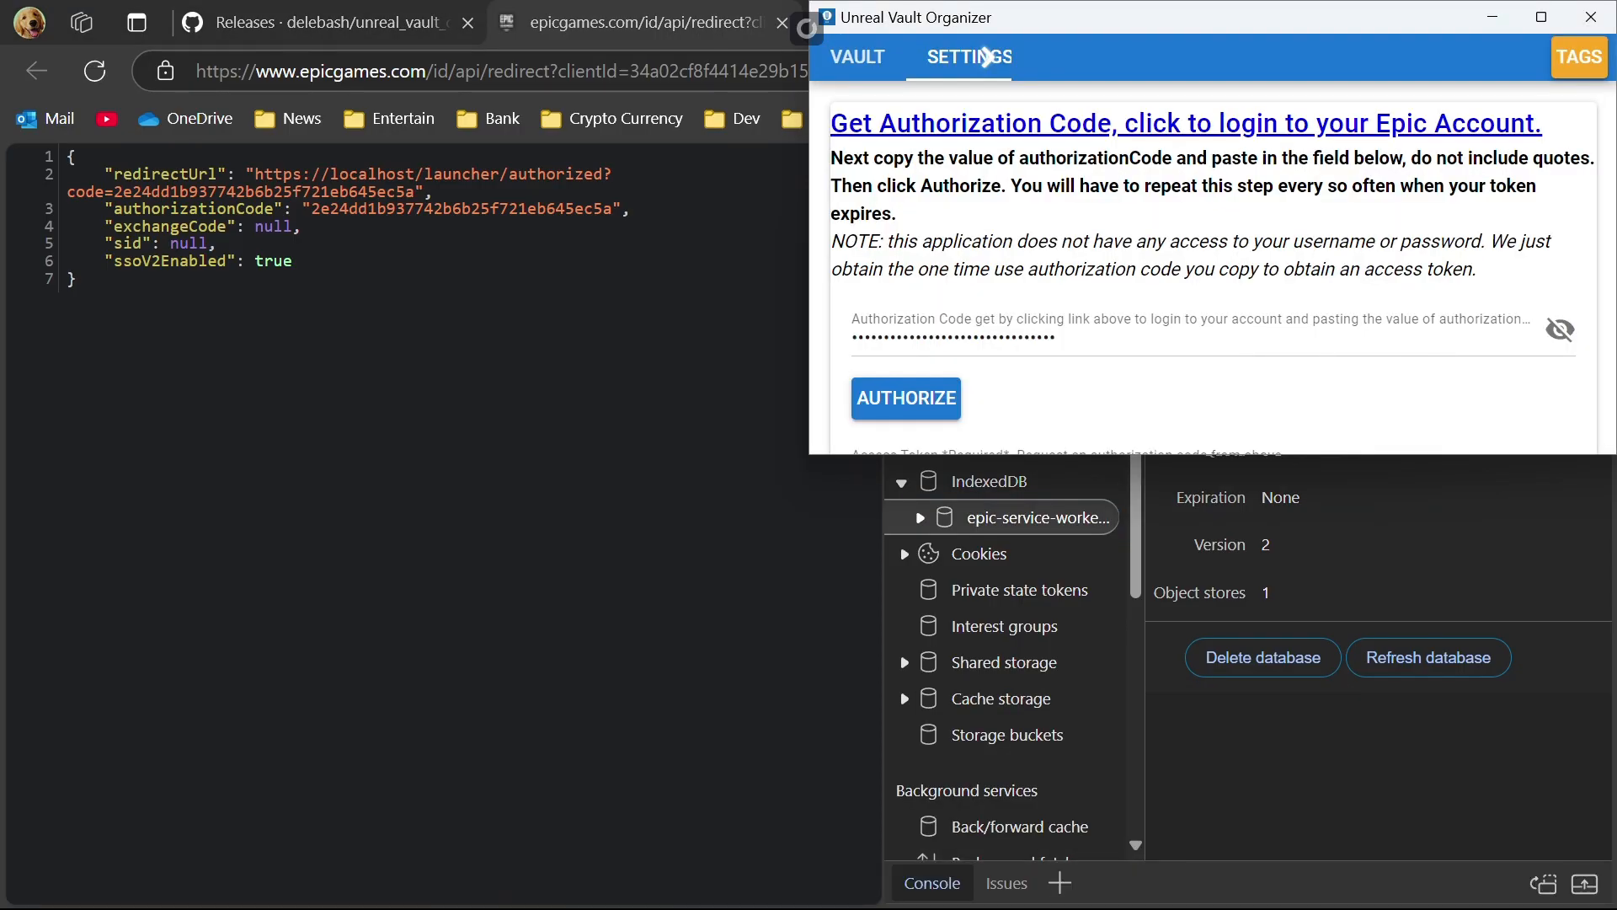
{"action": "left_click", "coordinate": [1491, 17]}
{"action": "mouse_move", "coordinate": [1499, 18]}
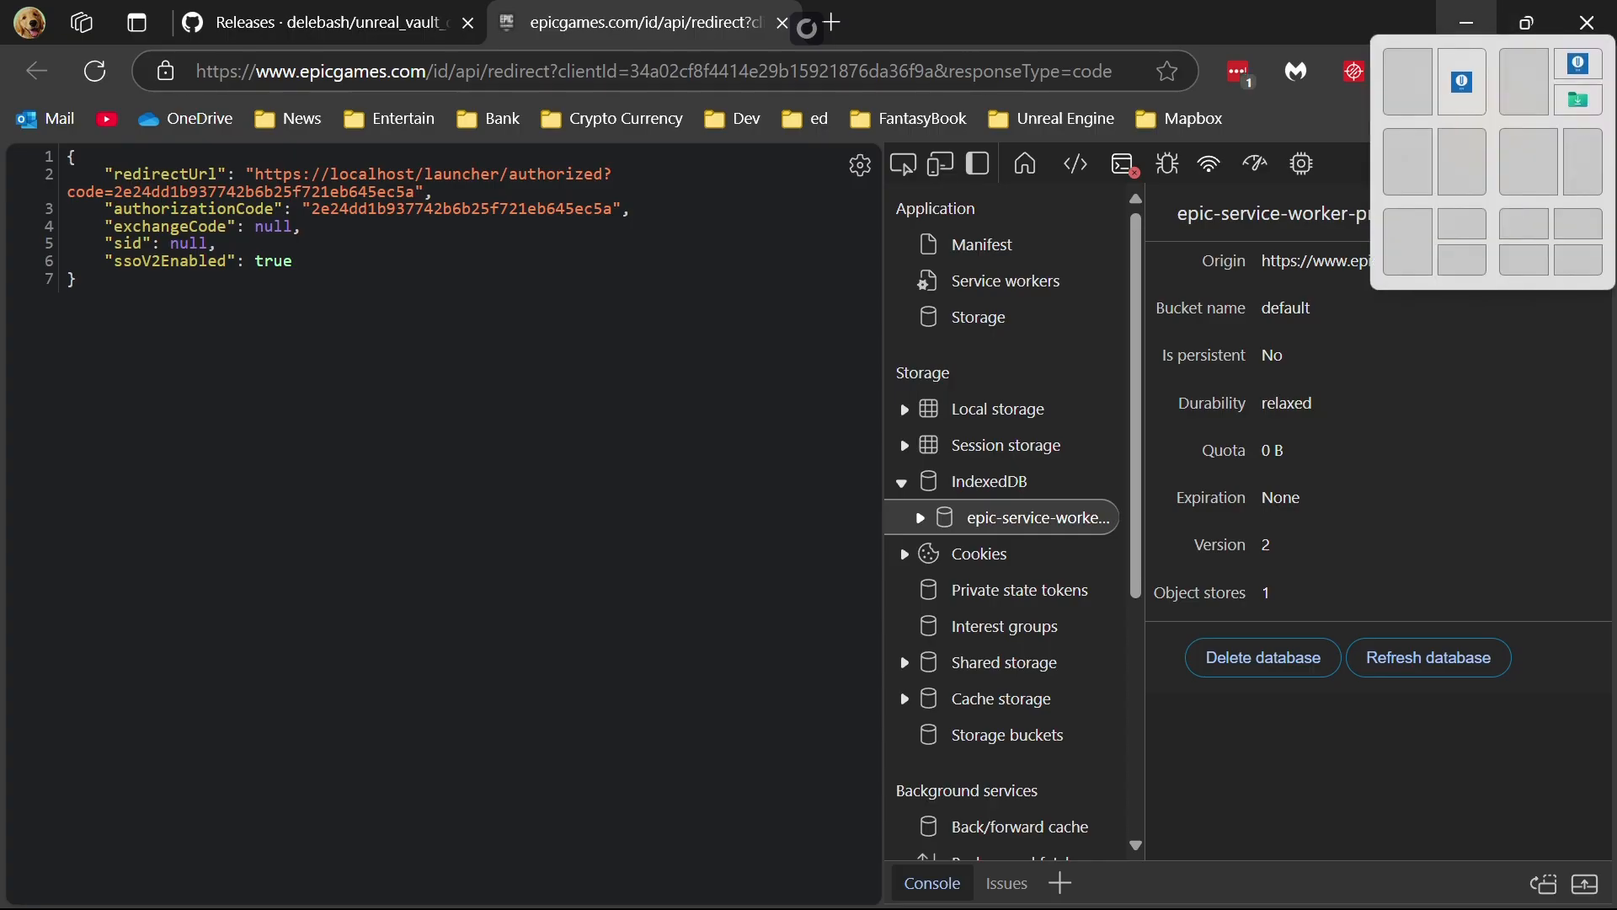
{"action": "left_click", "coordinate": [1477, 22]}
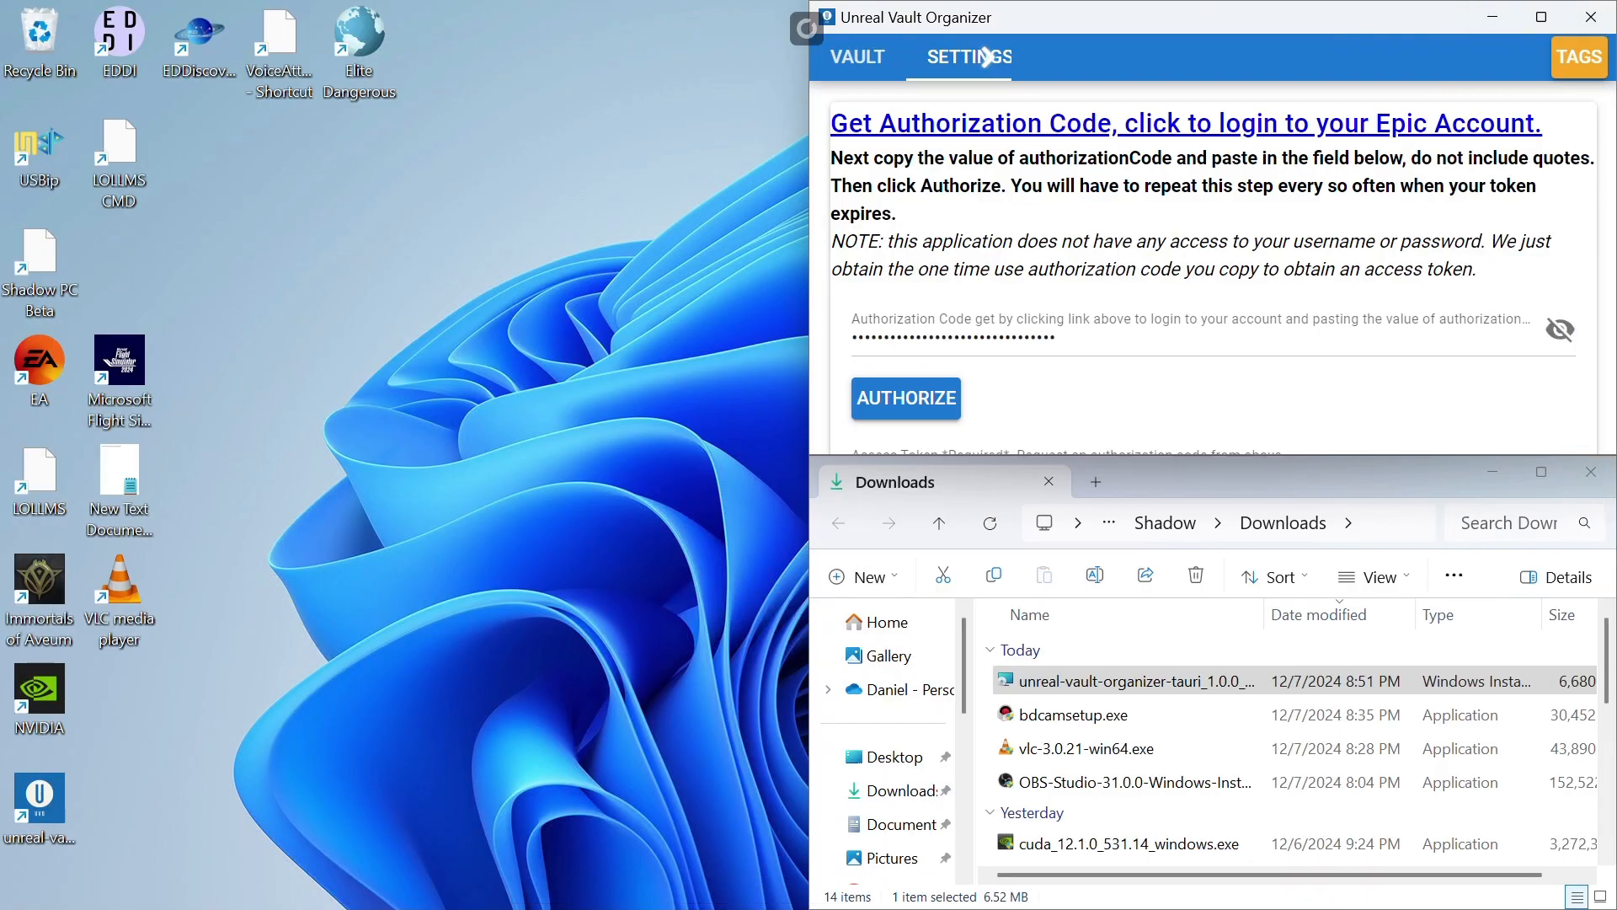
{"action": "left_click_drag", "start_coordinate": [987, 57], "coordinate": [251, 113]}
{"action": "left_click", "coordinate": [833, 74]}
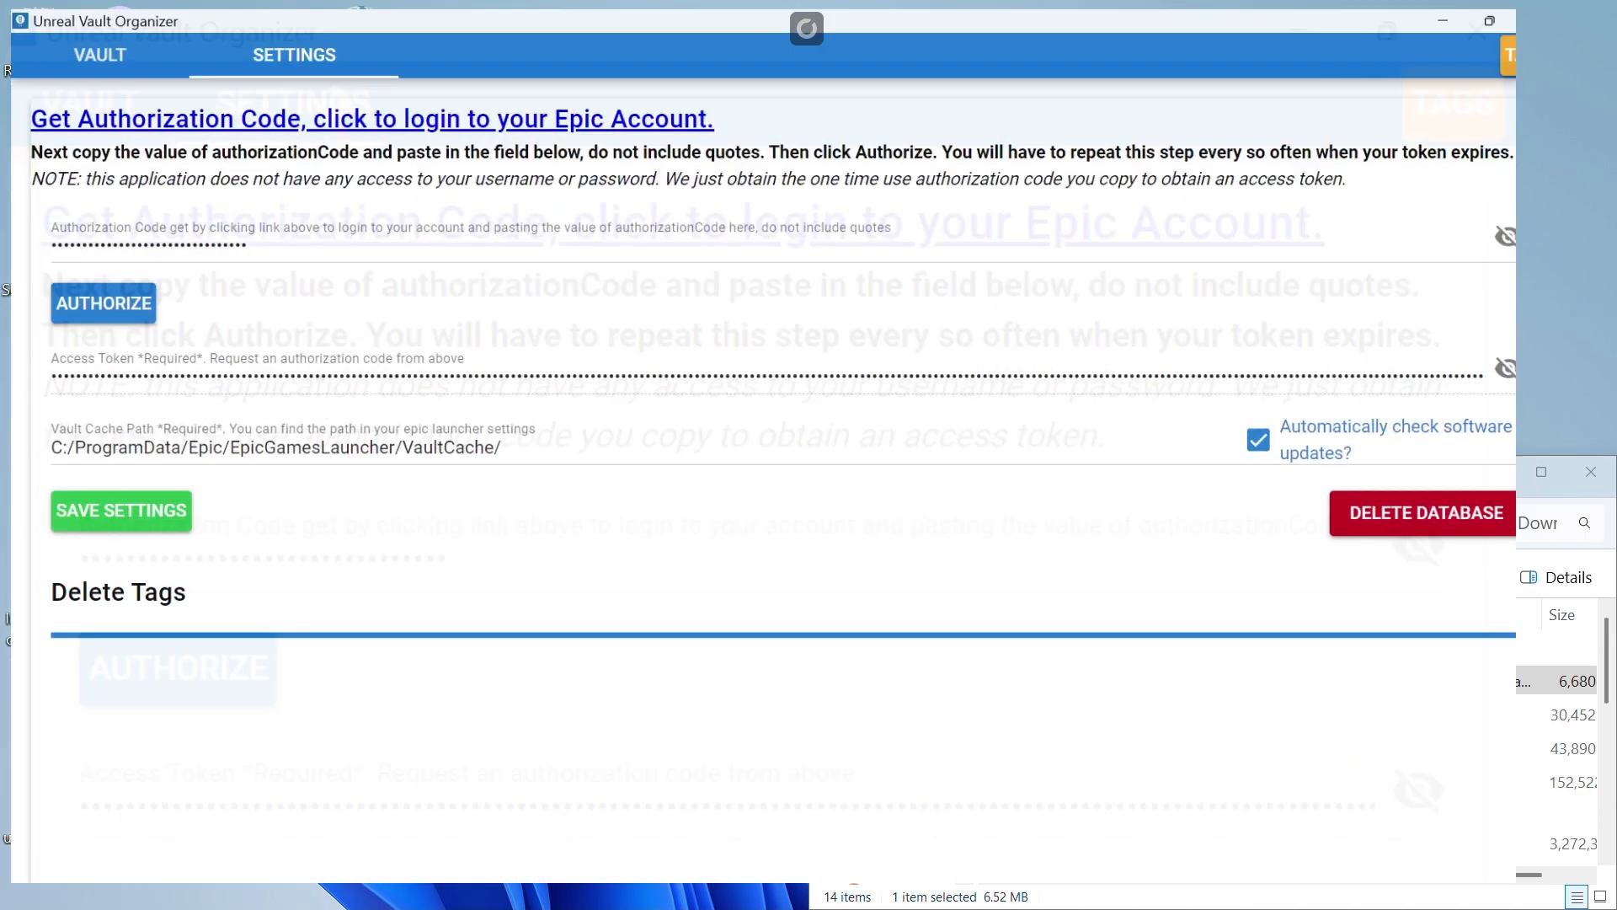
- Inspect Unreal Vault Organizer in maximized developer tools and expand its unreal_vault_organizer IndexedDB database to show the object stores
{"action": "right_click", "coordinate": [939, 300]}
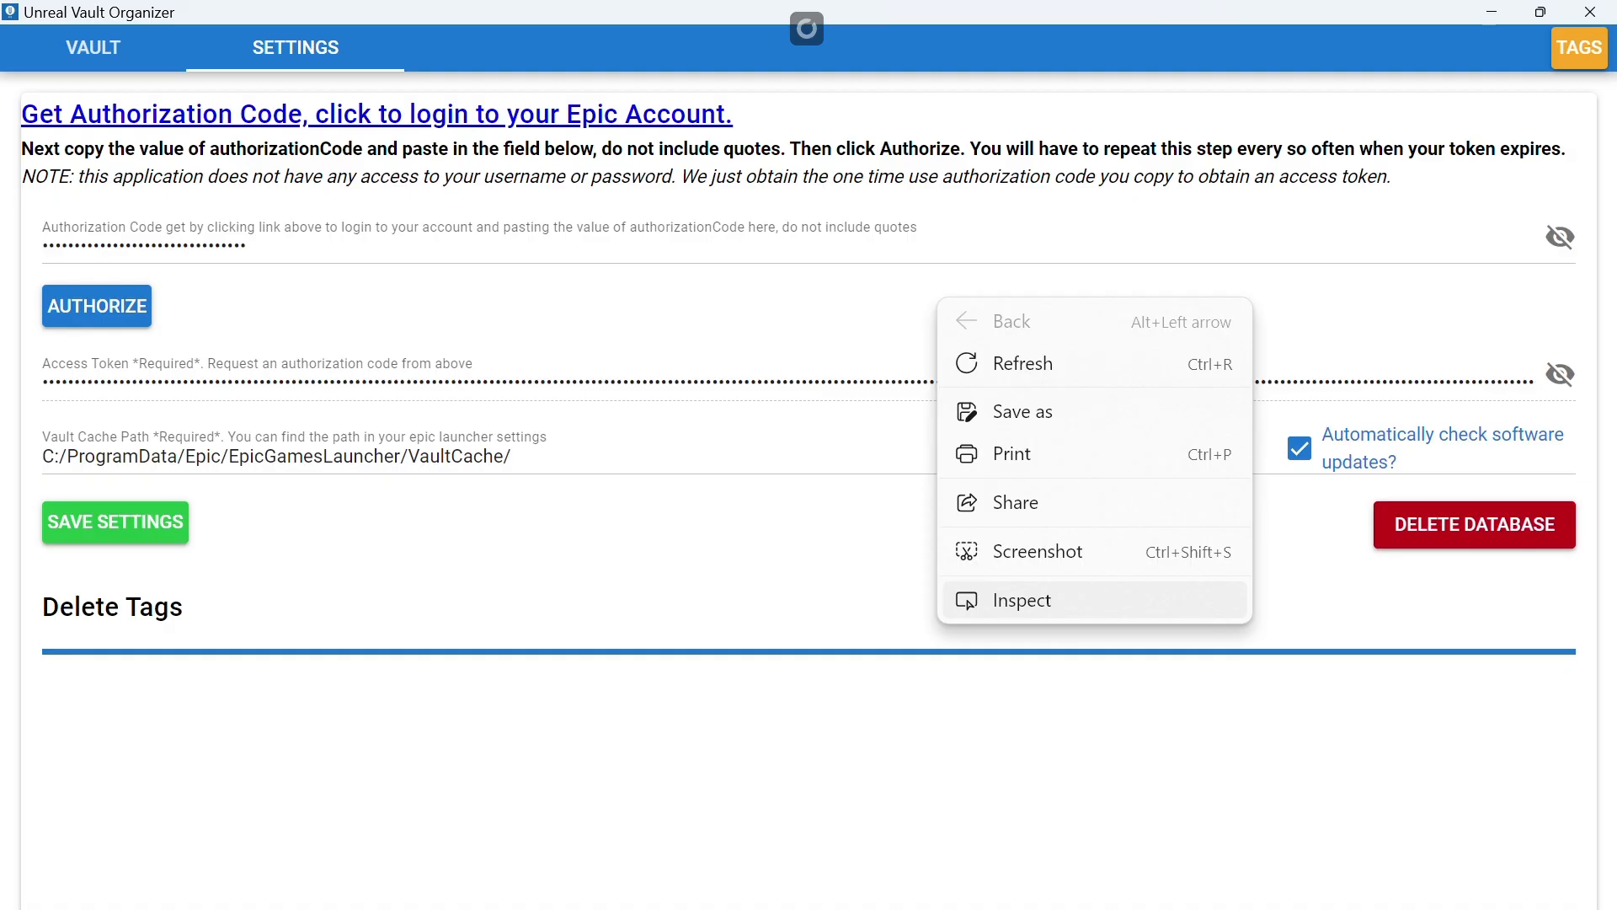
{"action": "left_click", "coordinate": [1022, 599]}
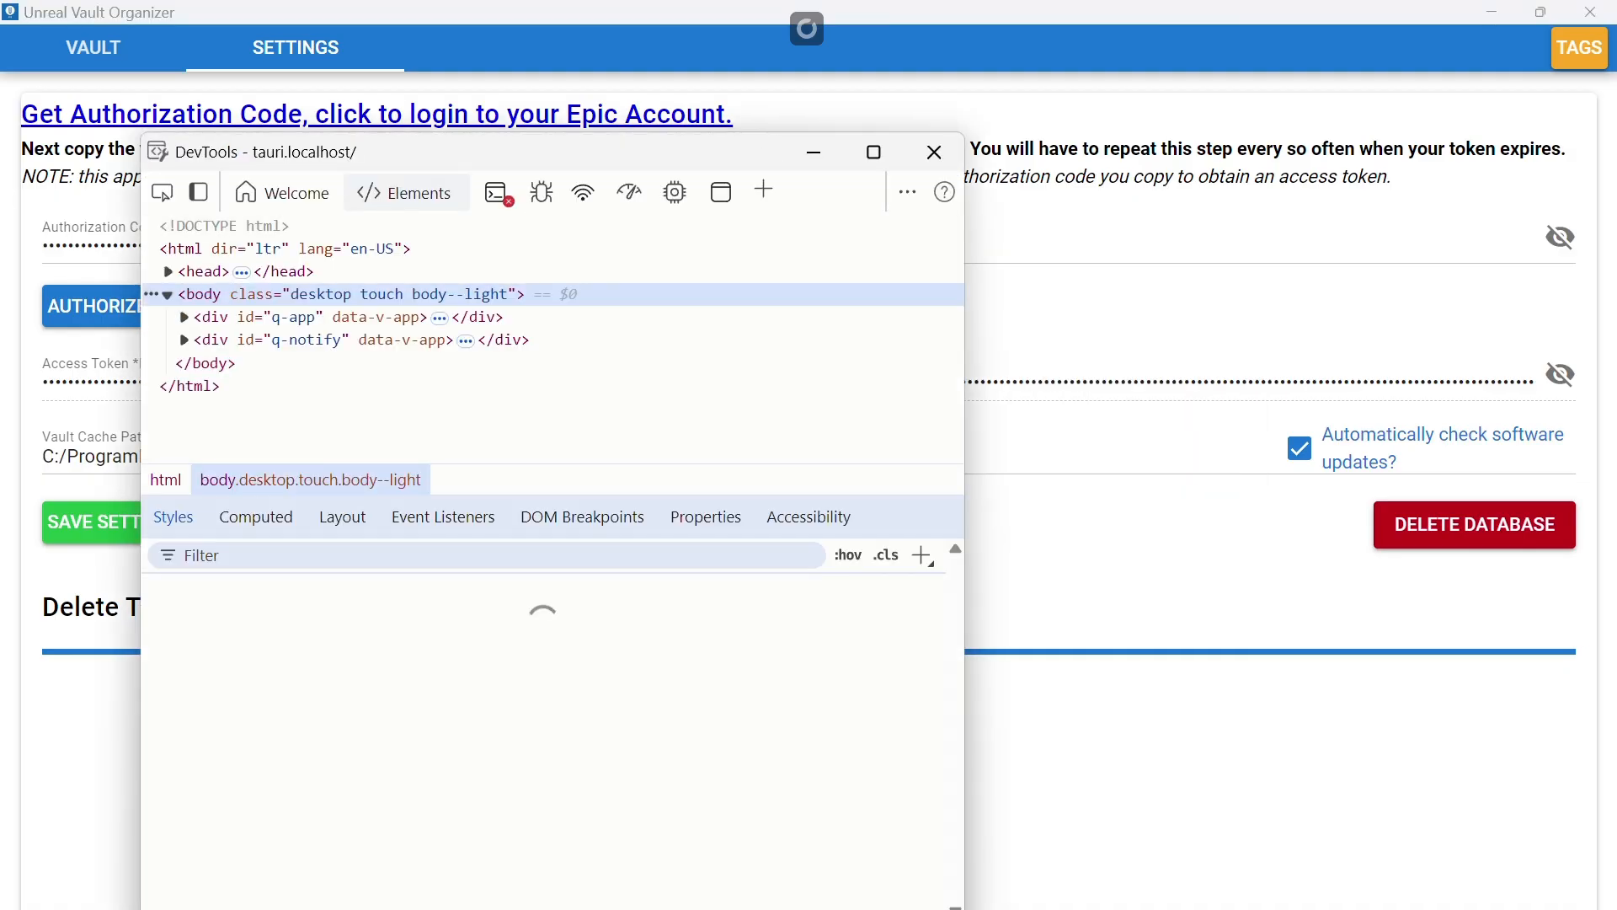
{"action": "left_click", "coordinate": [721, 192]}
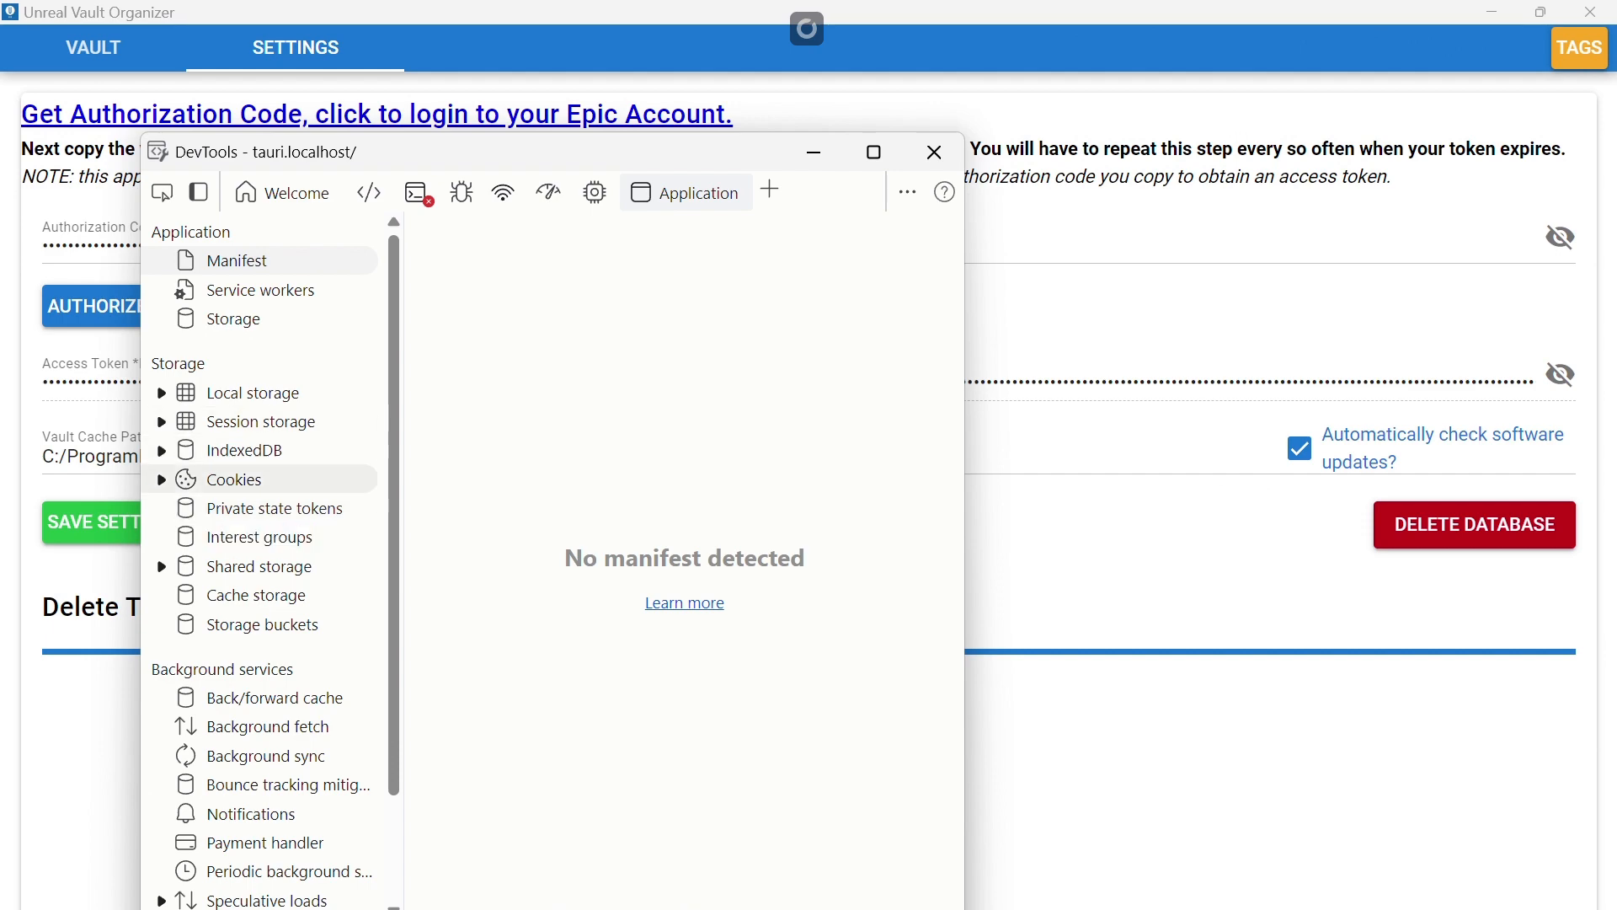
{"action": "left_click", "coordinate": [161, 451]}
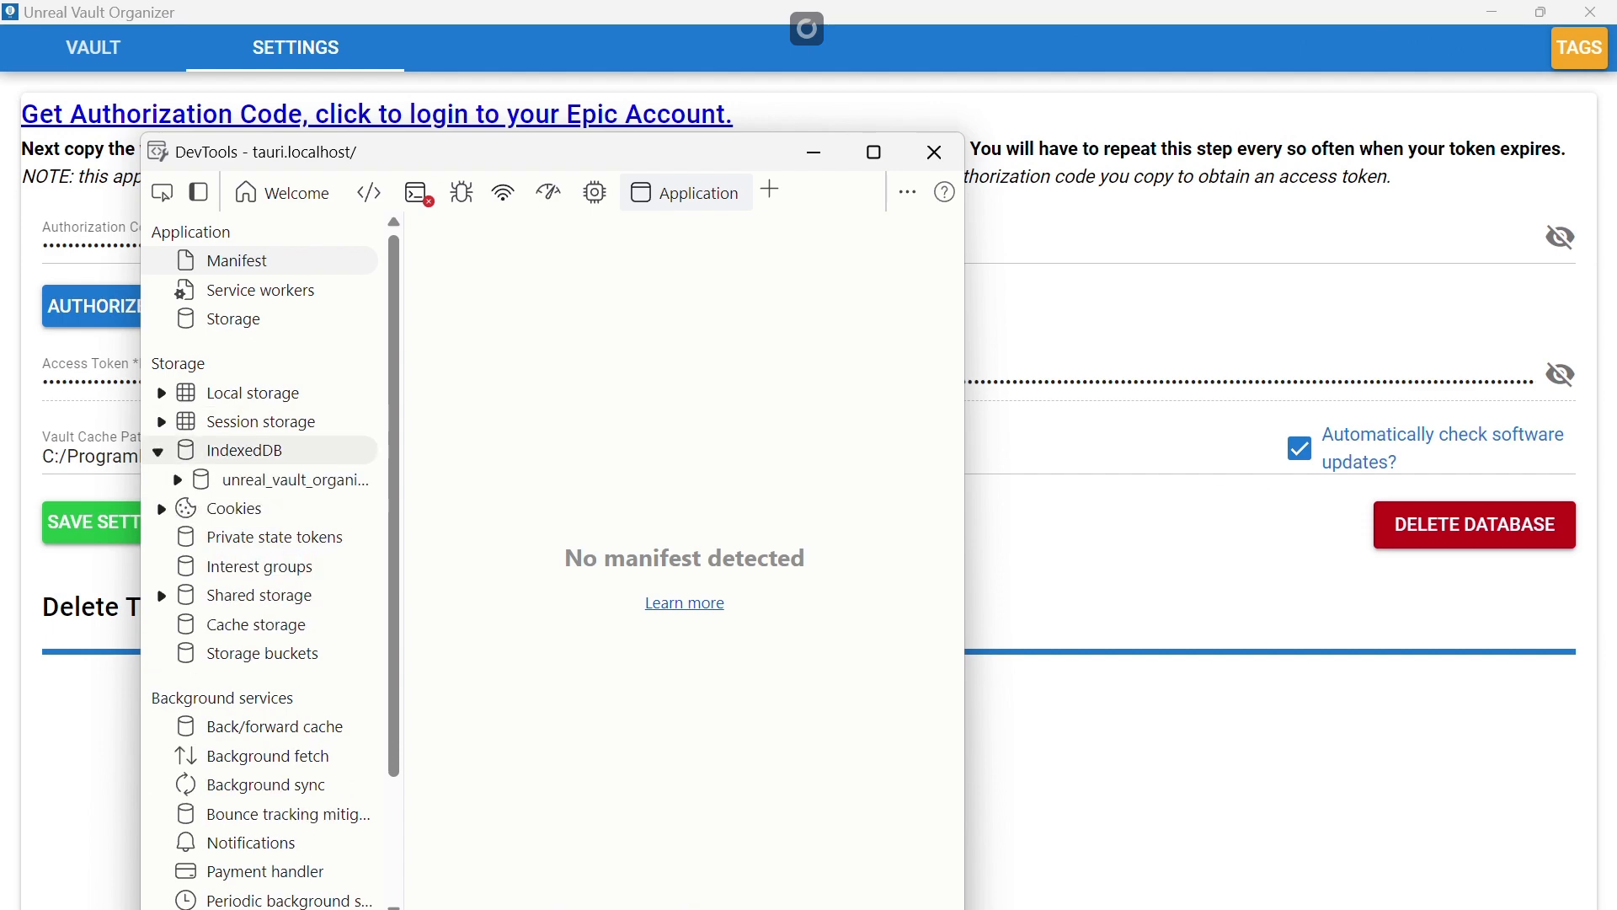
{"action": "left_click", "coordinate": [295, 479]}
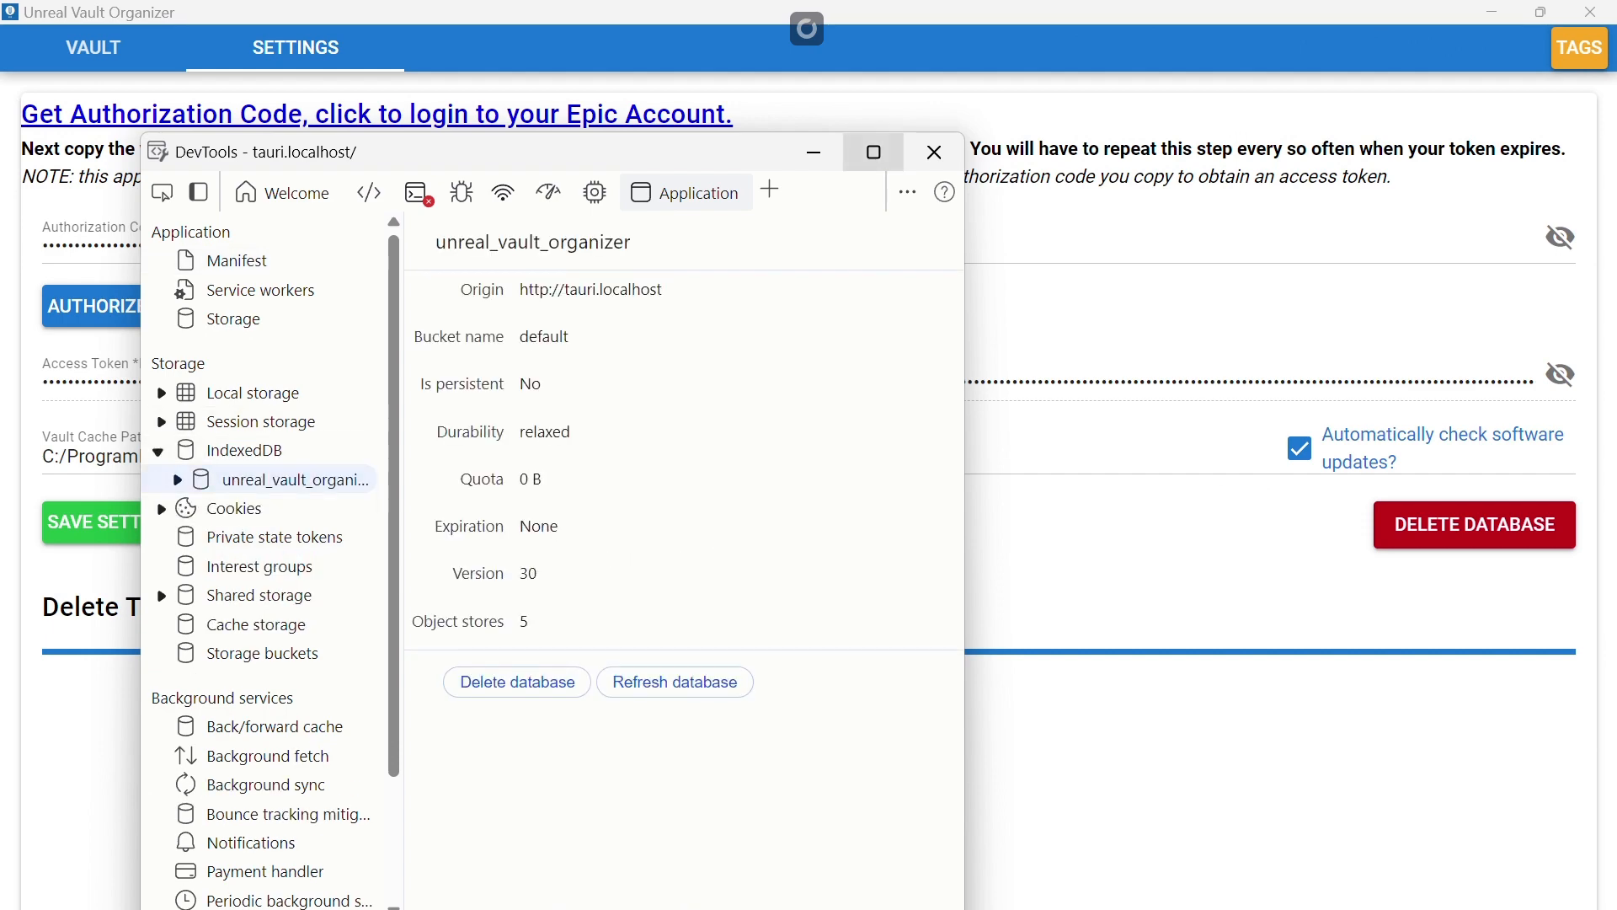
{"action": "left_click", "coordinate": [873, 151]}
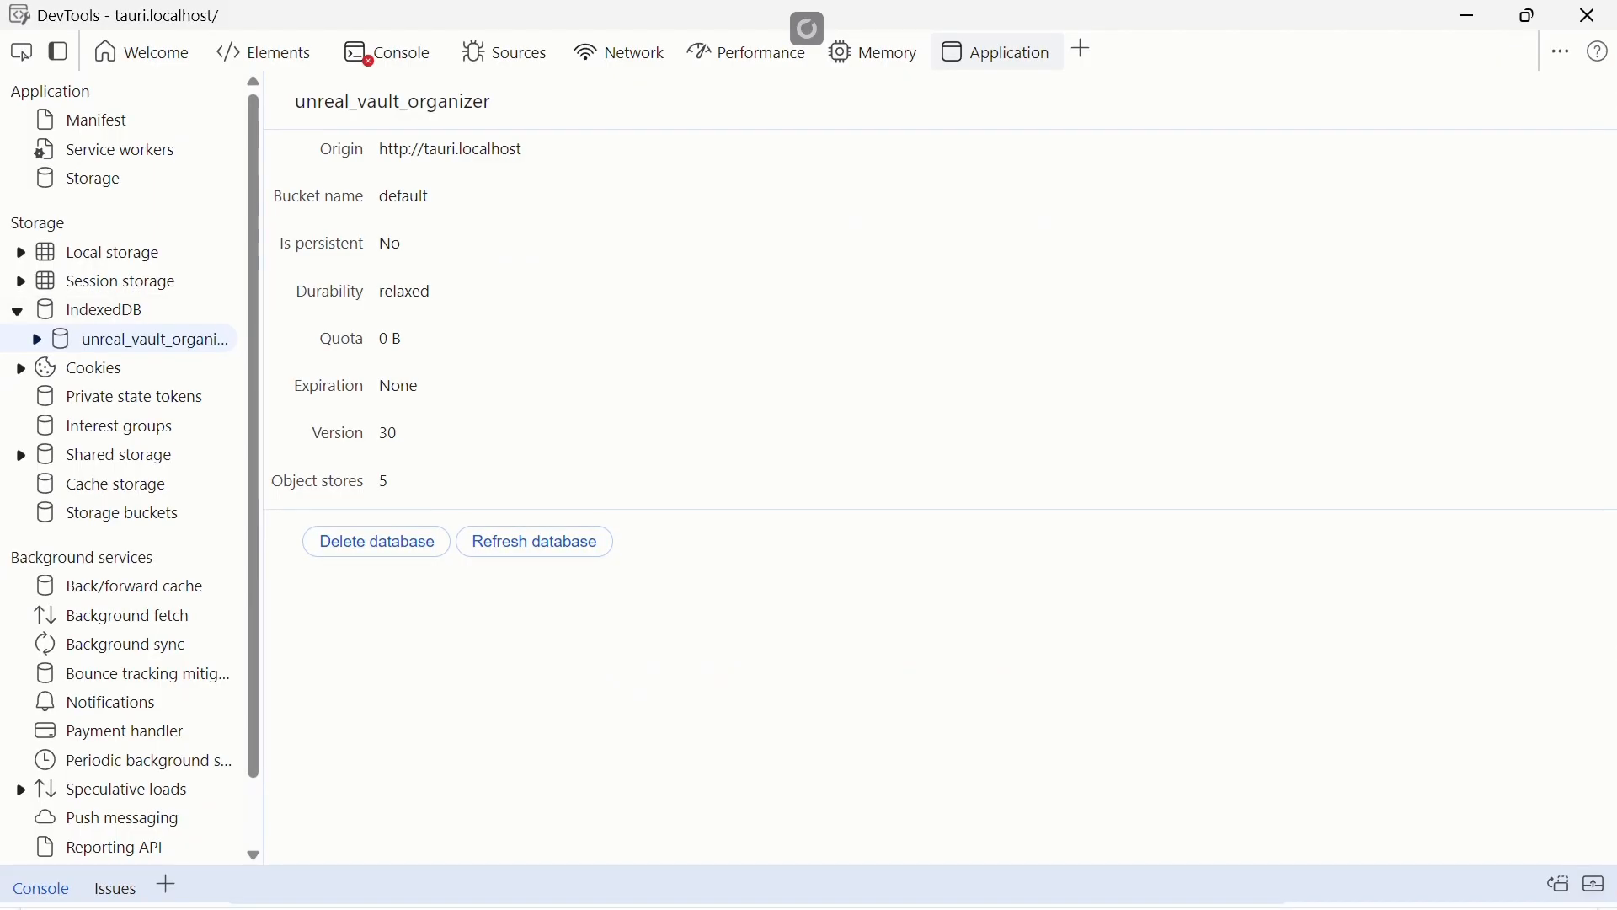
{"action": "left_click", "coordinate": [36, 338]}
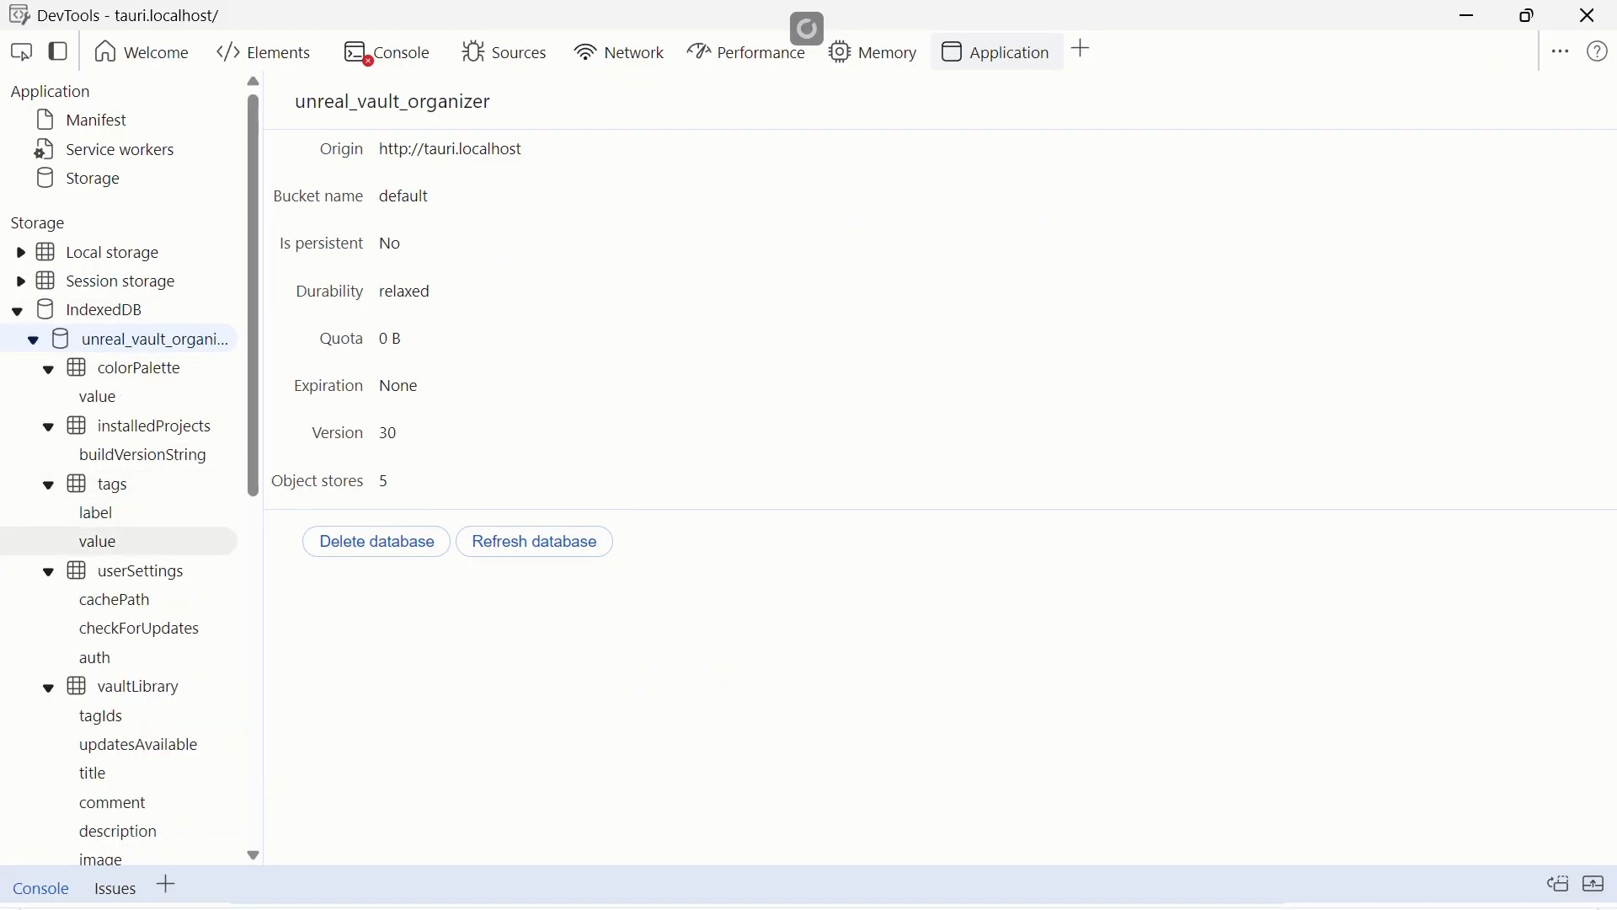
- Examine the vaultLibrary and userSettings stores of the organizer's database, and close the developer tools
{"action": "left_click", "coordinate": [126, 687]}
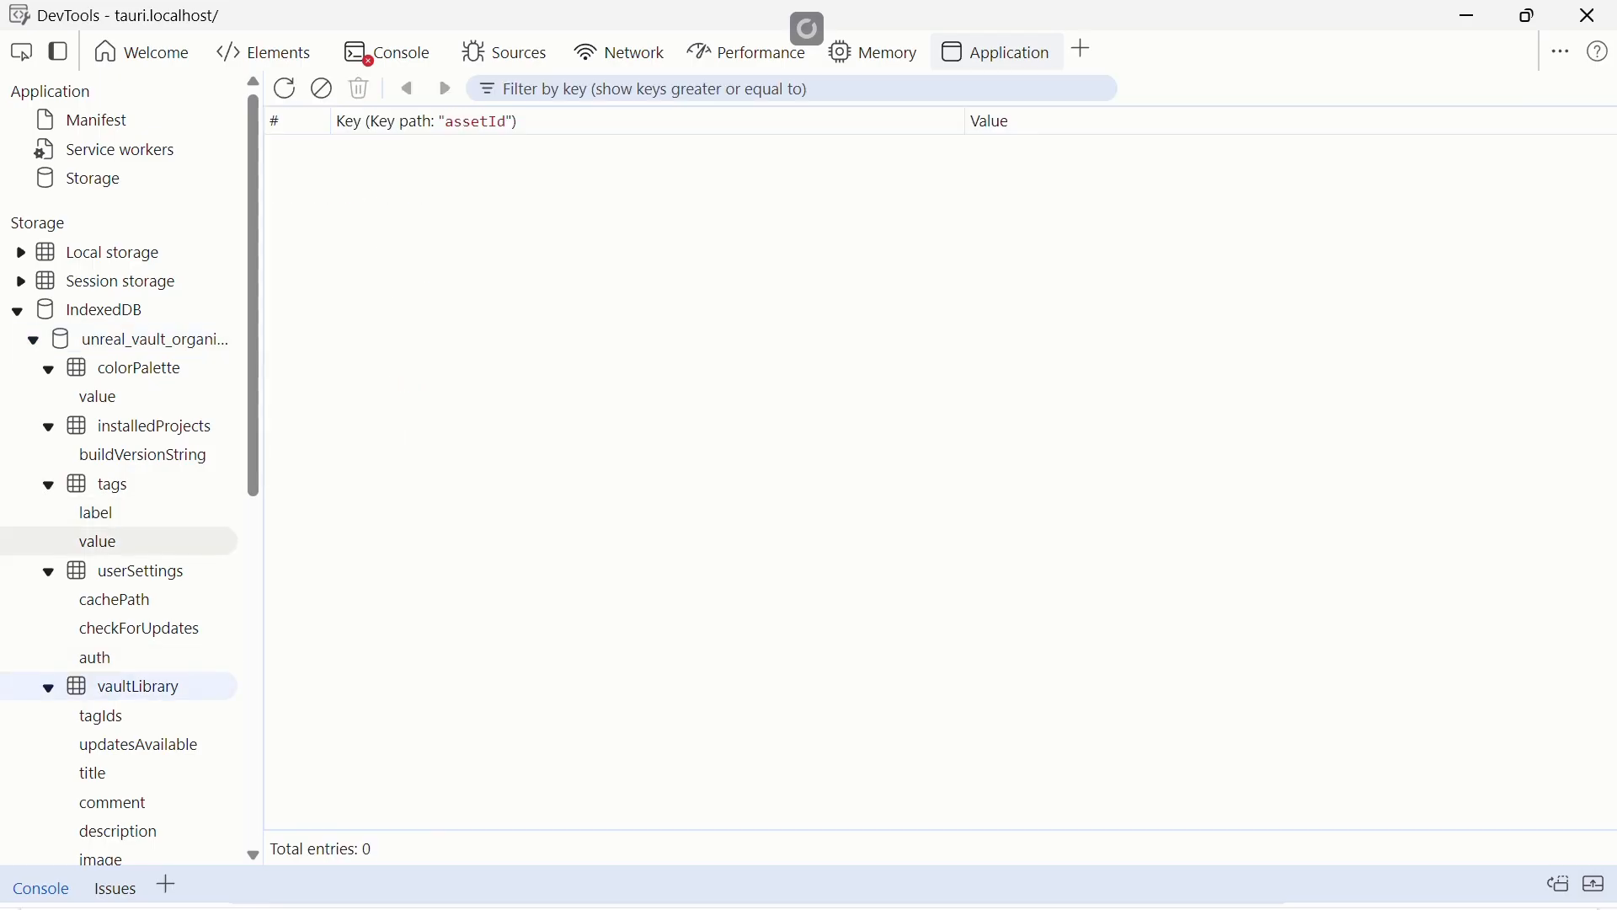
{"action": "left_click", "coordinate": [139, 572]}
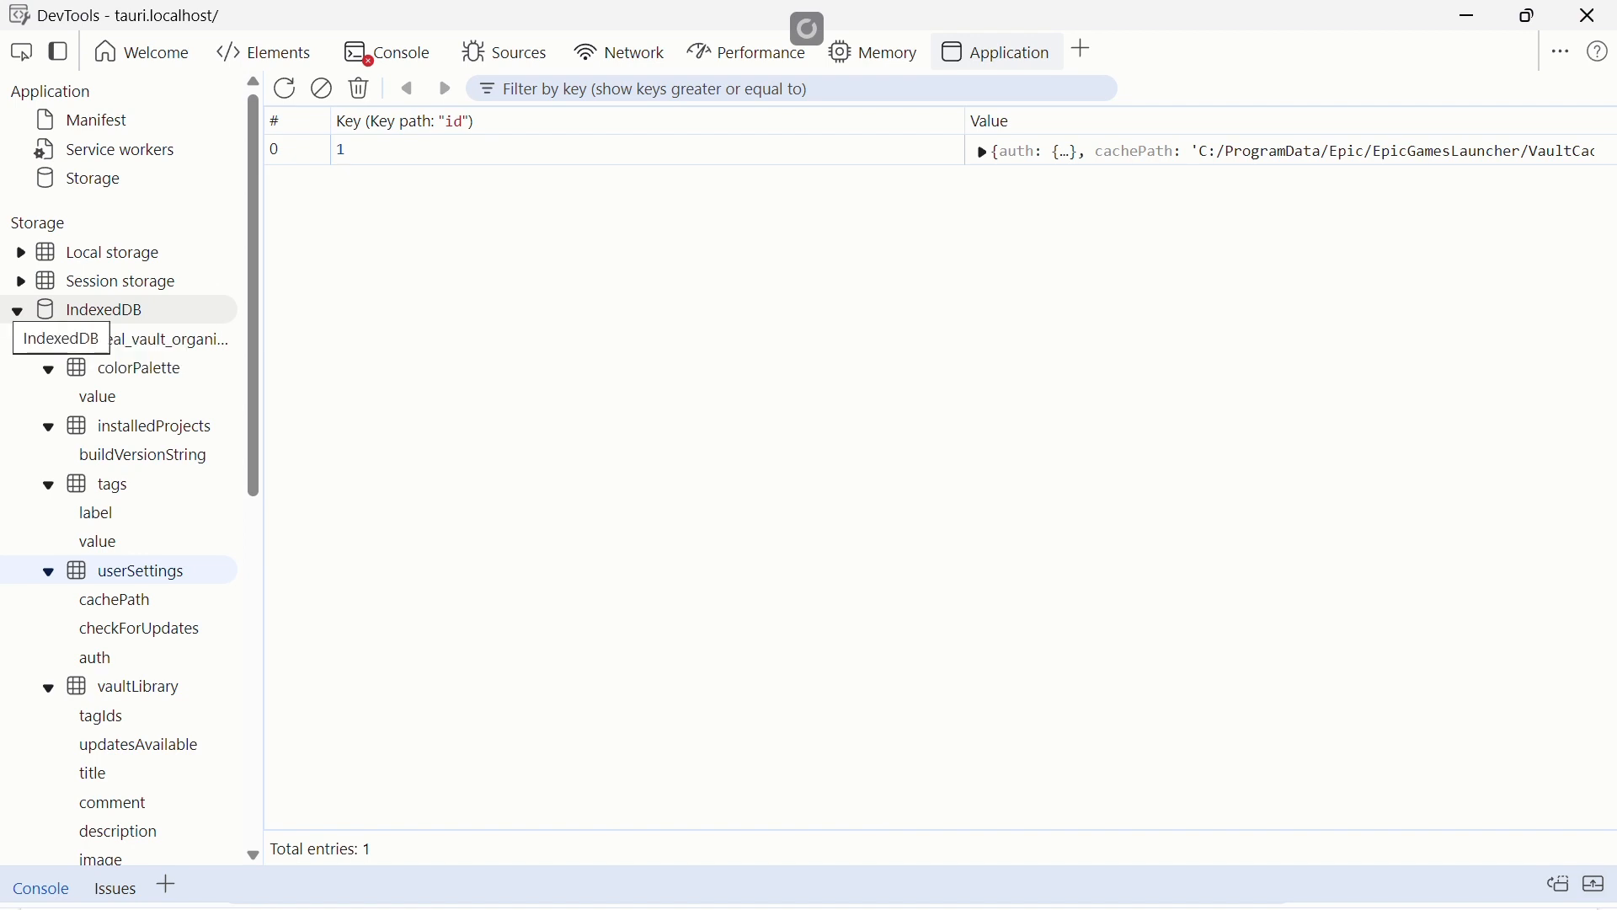
{"action": "left_click", "coordinate": [18, 310]}
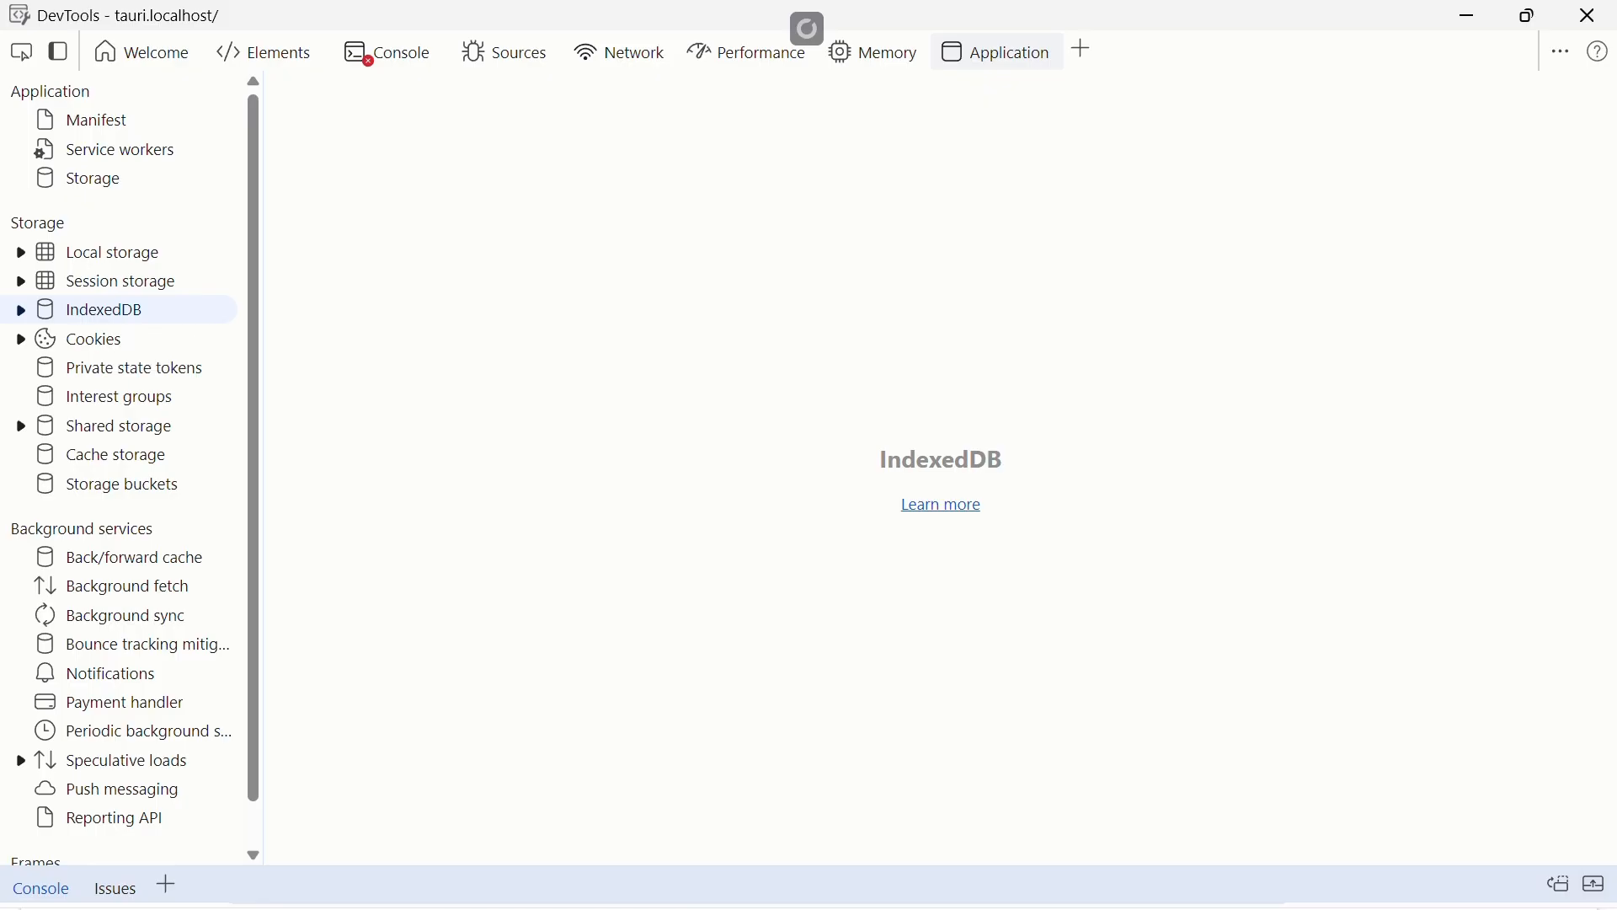
{"action": "left_click", "coordinate": [20, 310]}
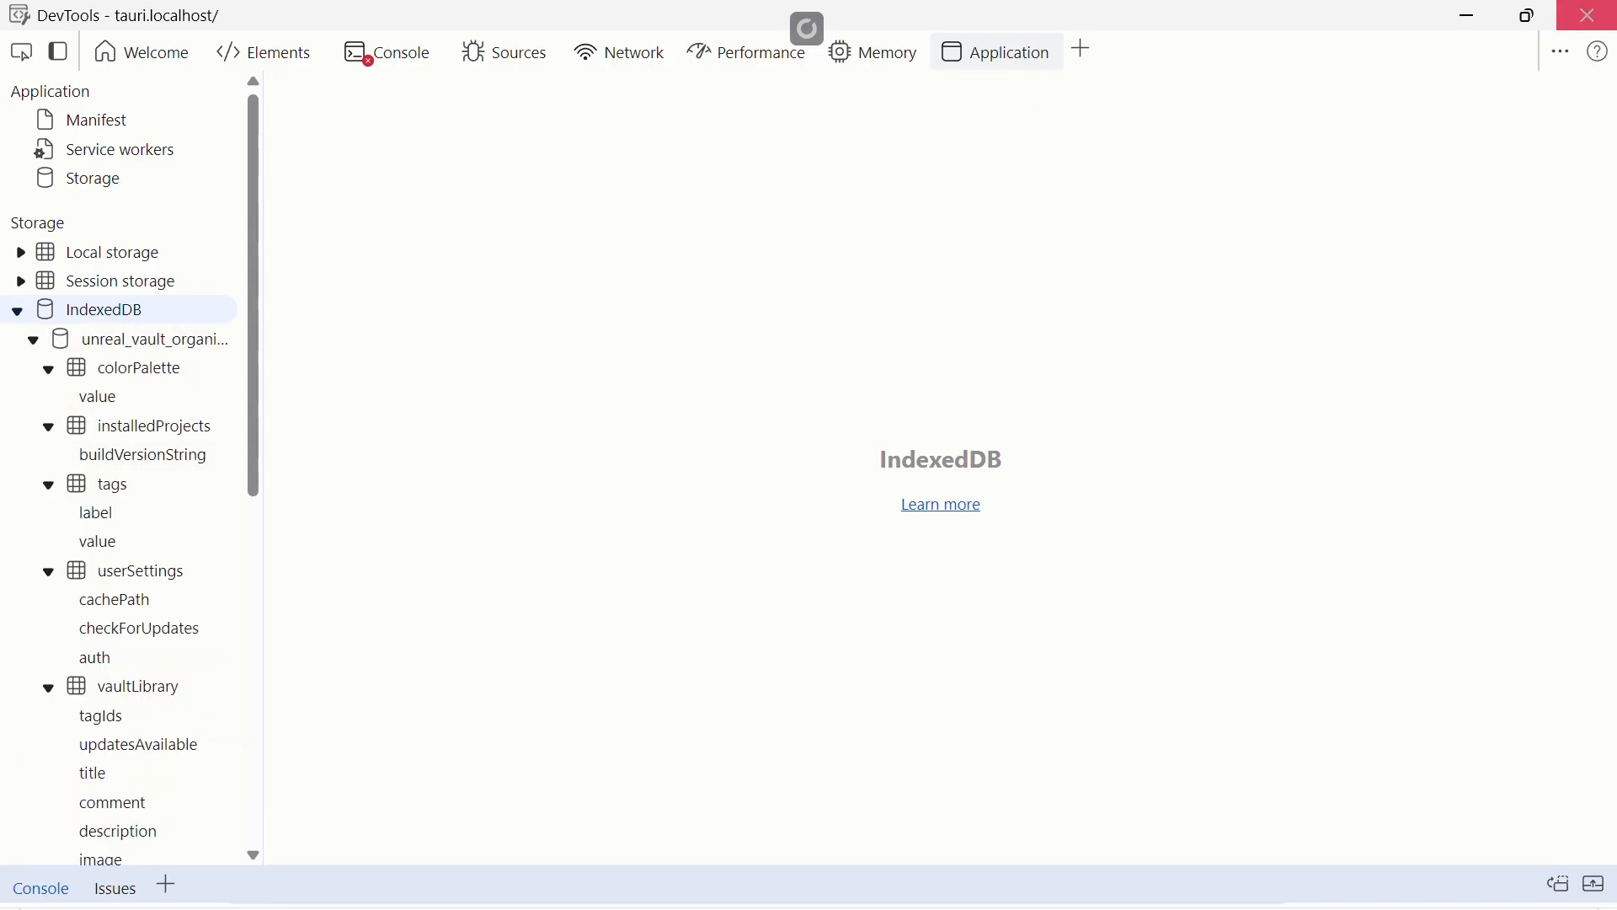
{"action": "left_click", "coordinate": [1588, 15]}
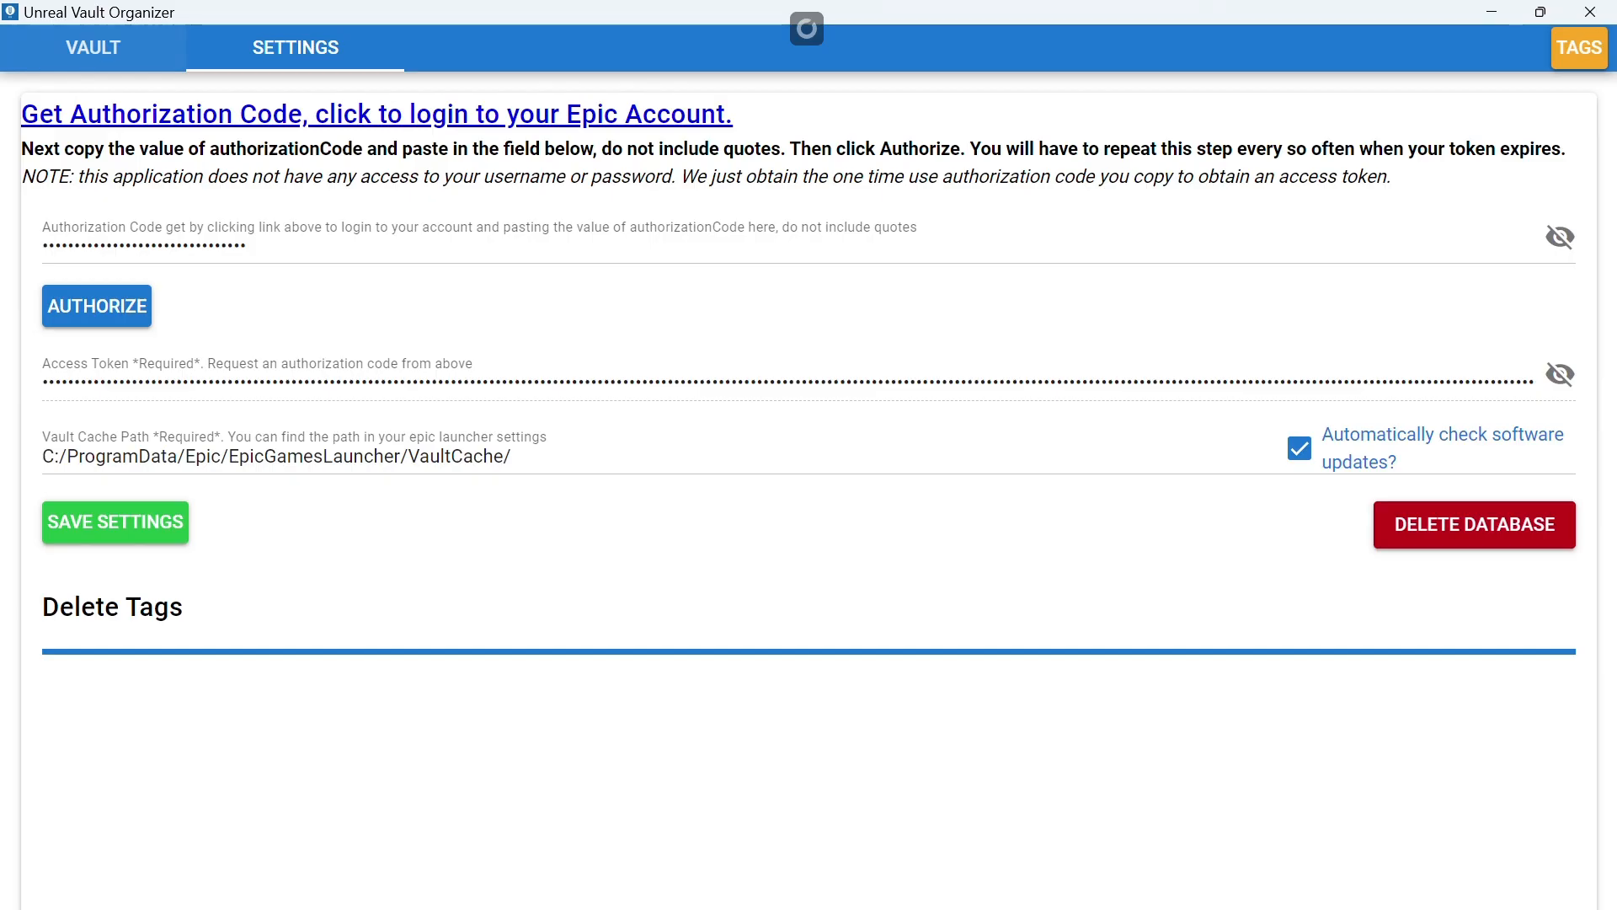
- Import the Epic vault into the asset grid and look at the page size options, keeping 5000
{"action": "left_click", "coordinate": [92, 47]}
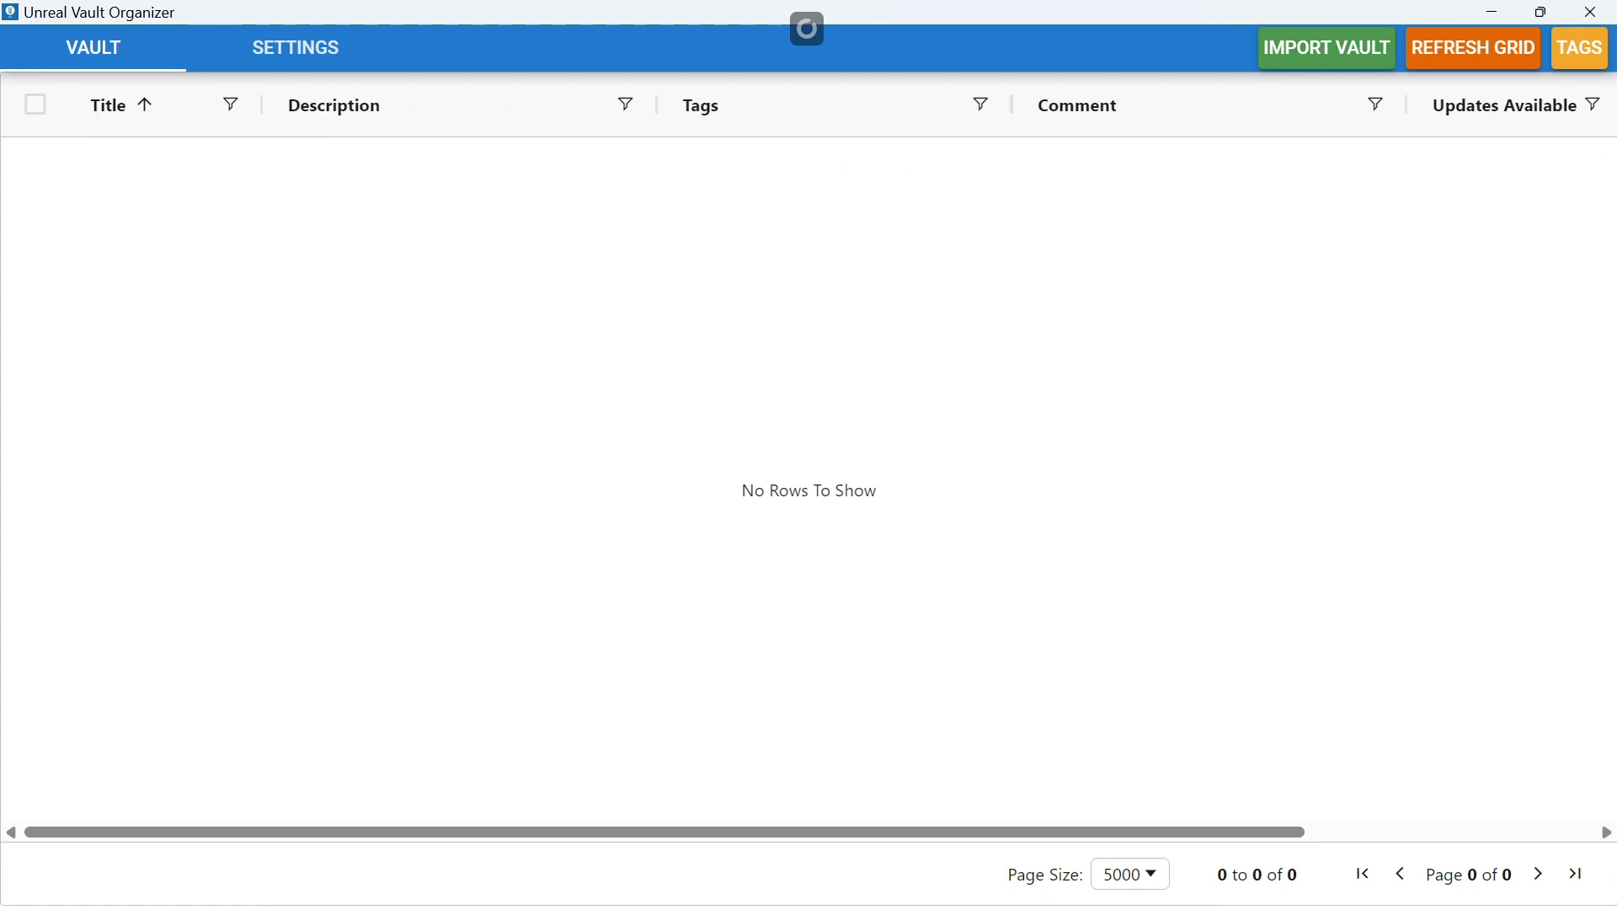
{"action": "left_click", "coordinate": [1326, 47]}
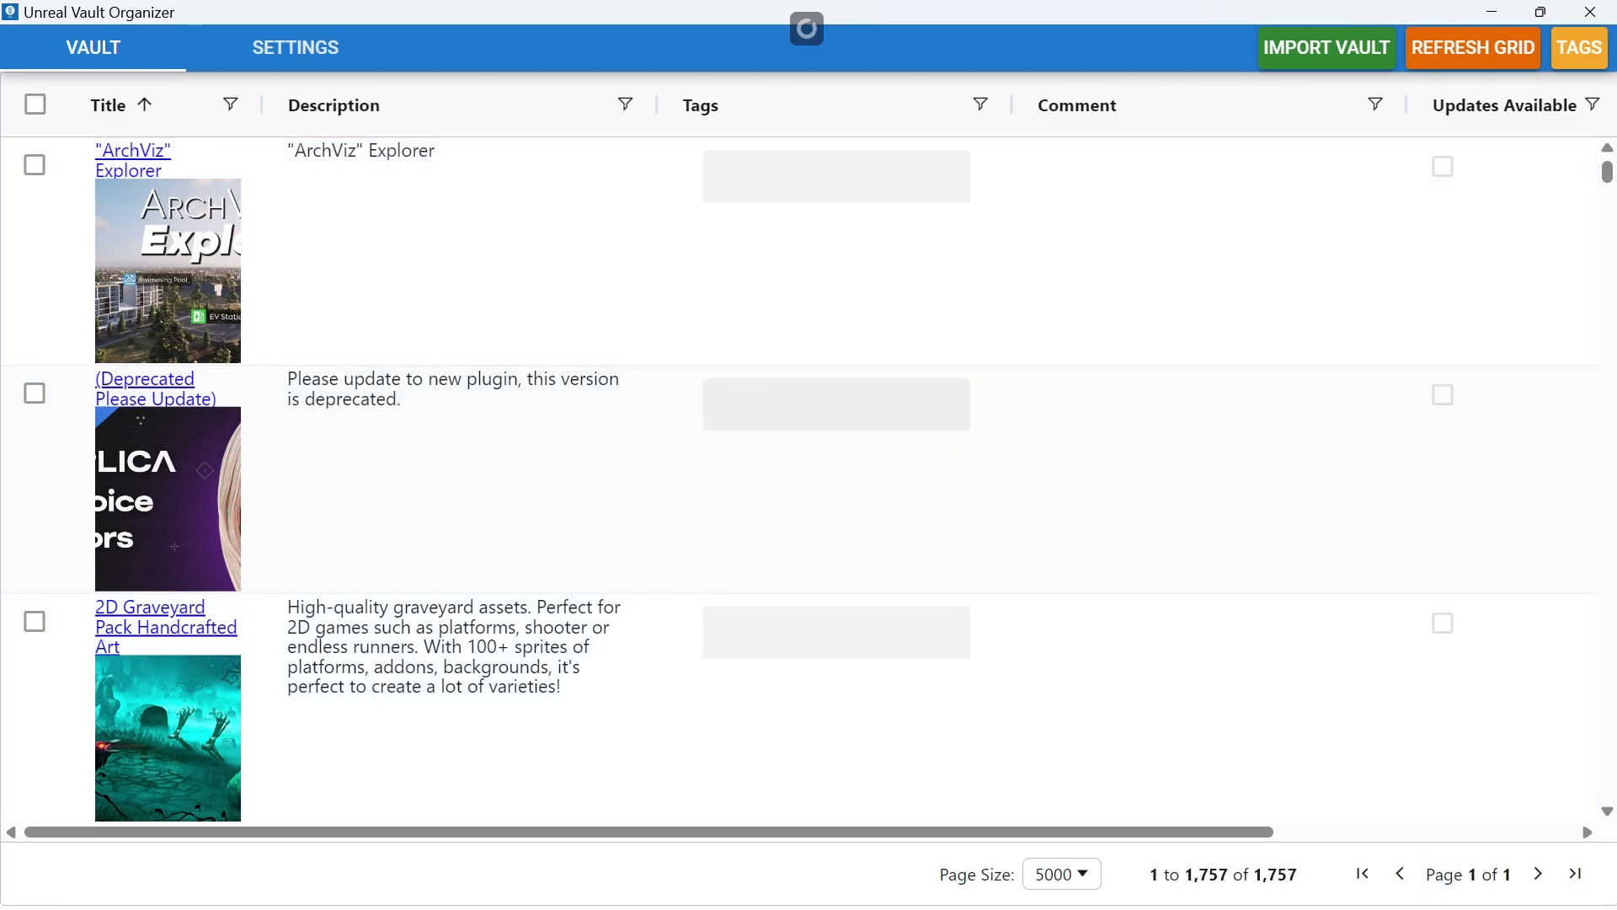
{"action": "left_click", "coordinate": [1061, 873]}
{"action": "key", "text": "Escape"}
- Filter the vault assets to titles containing "ultr"
{"action": "left_click", "coordinate": [231, 104]}
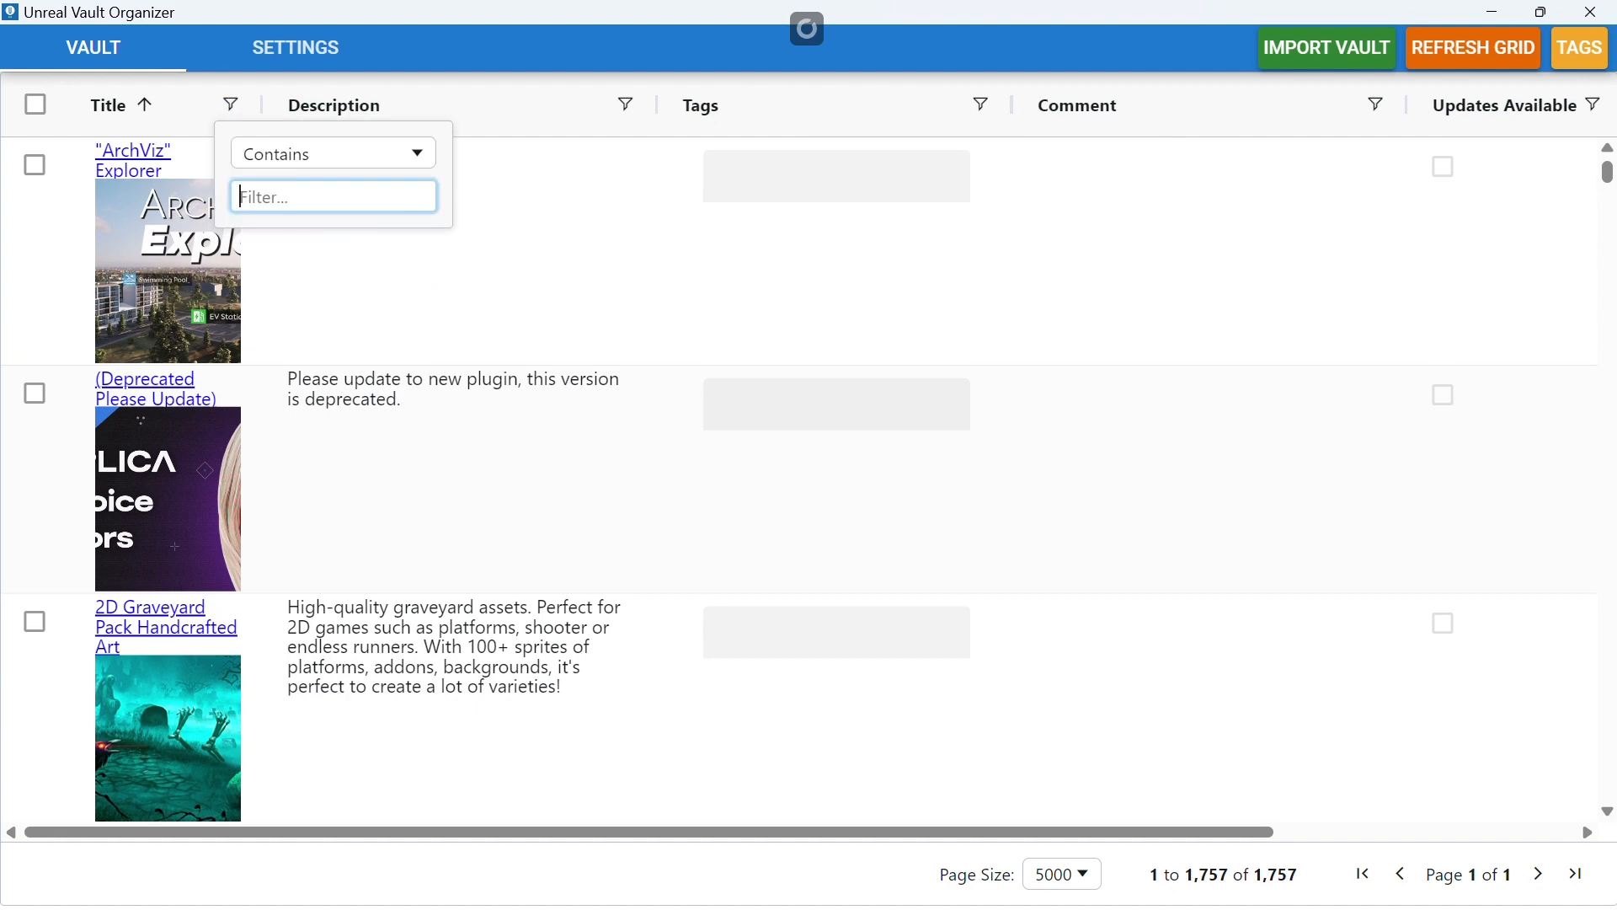
{"action": "type", "text": "ul"}
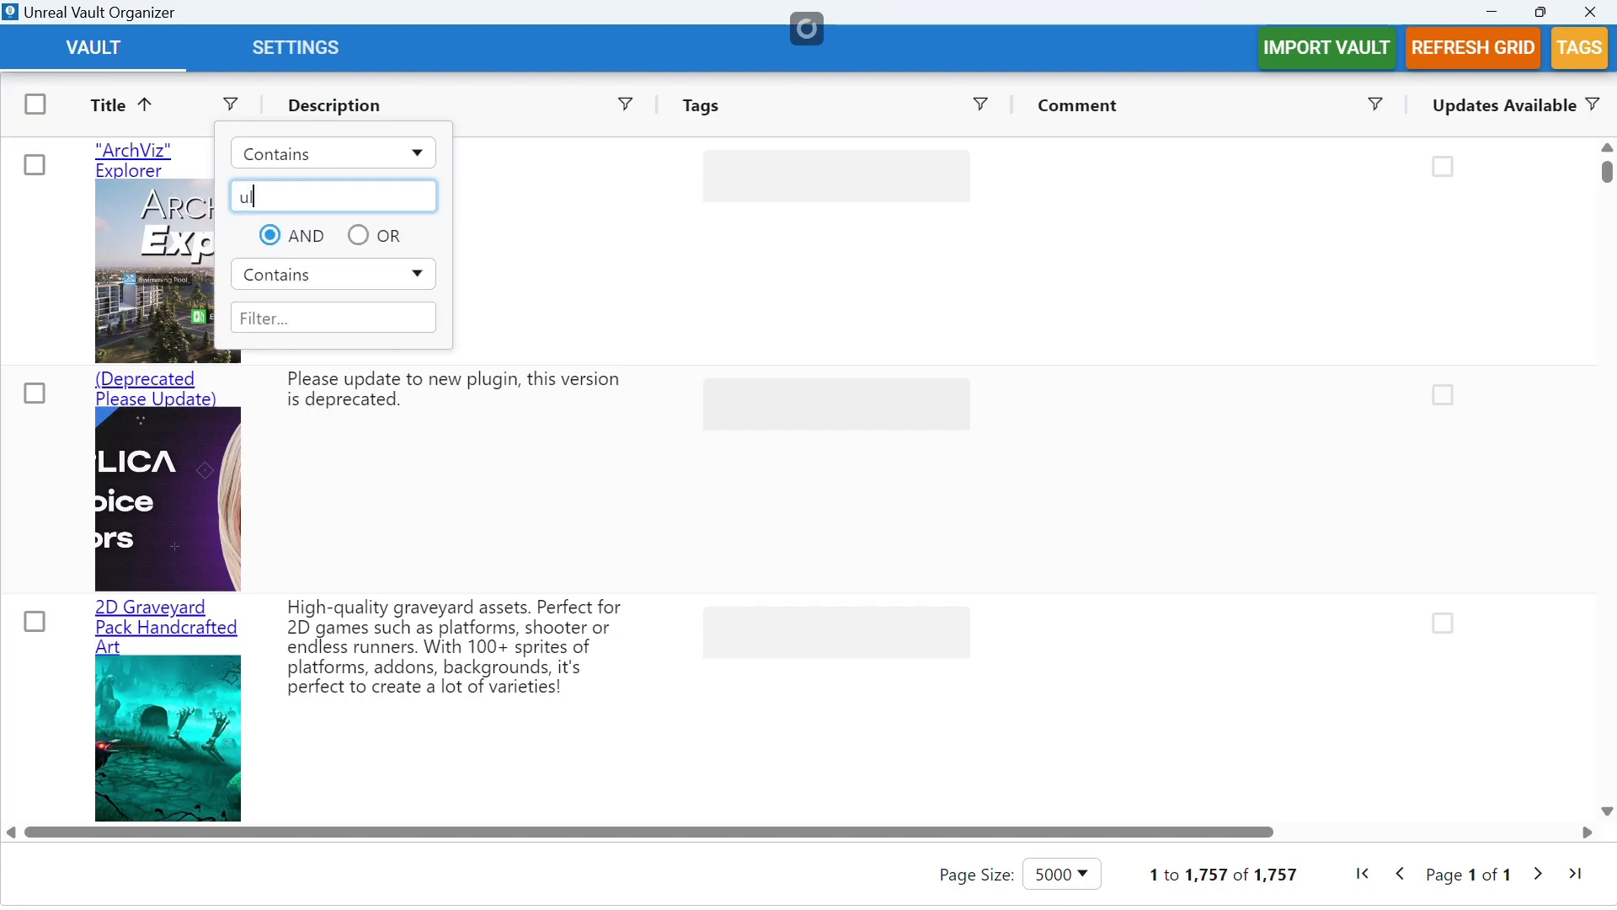
{"action": "type", "text": "tr"}
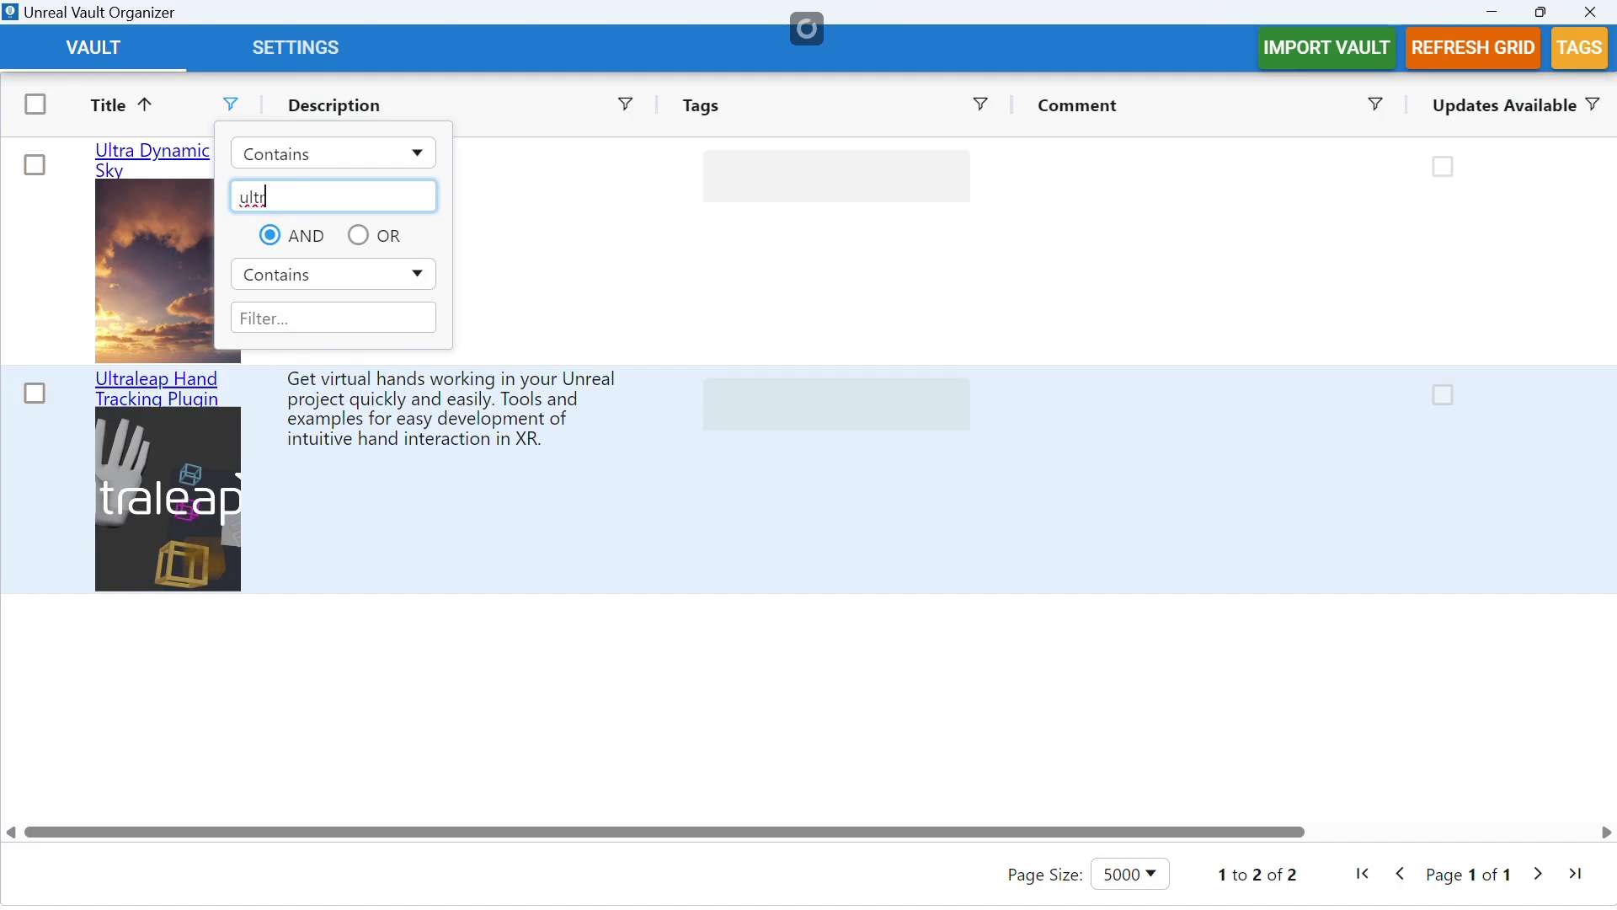
{"action": "key", "text": "Escape"}
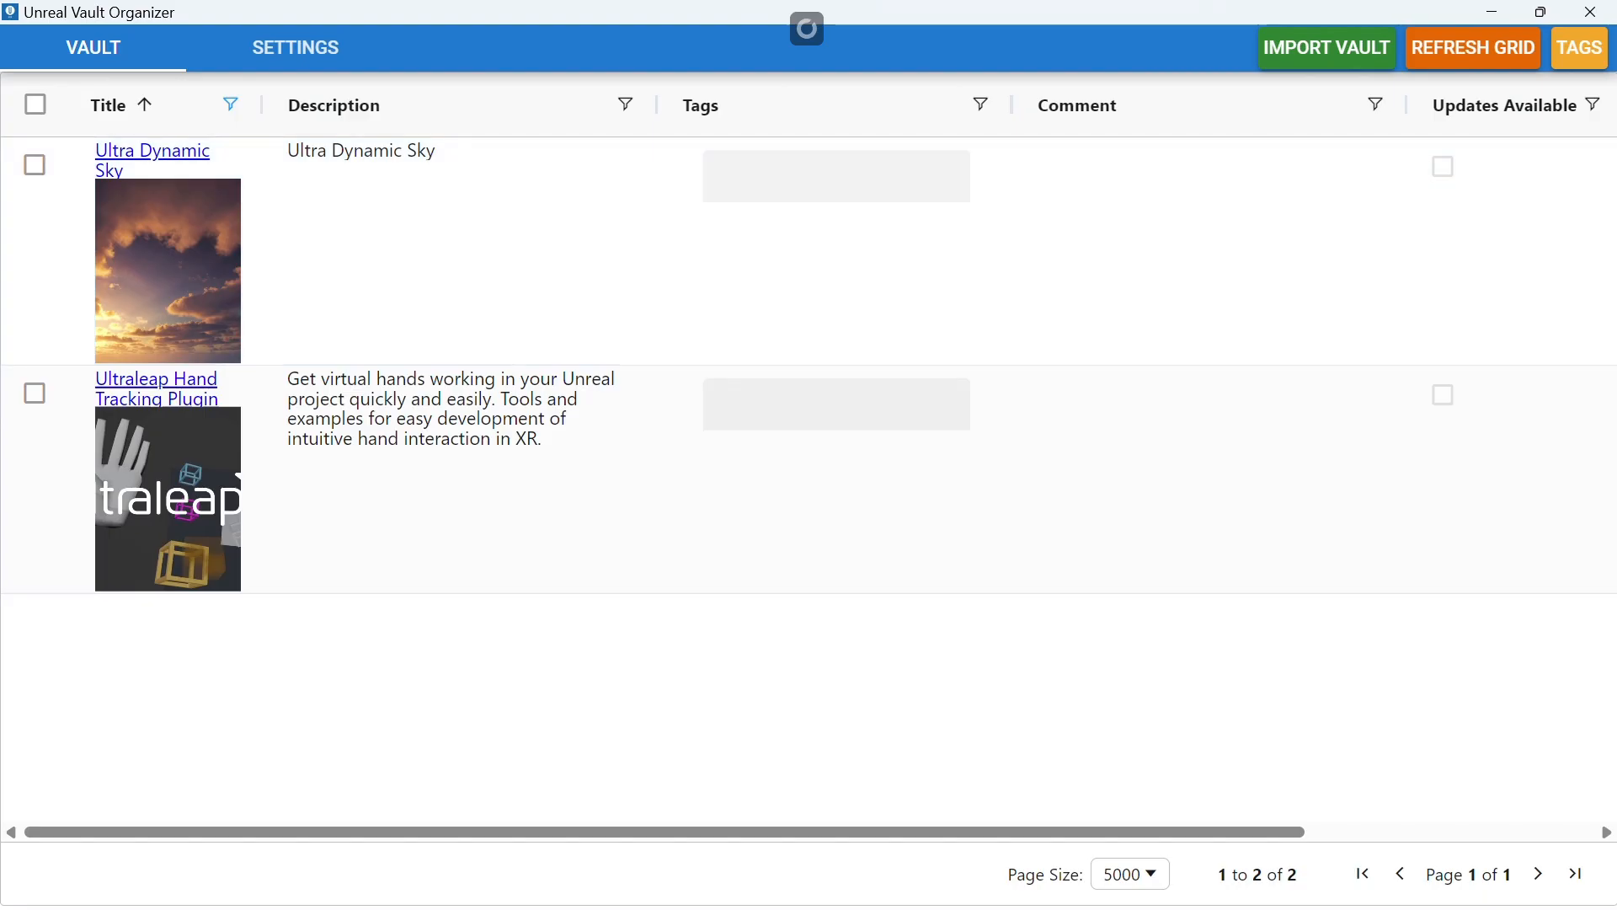
- Replace the title filter with "hjghj", and refresh the grid to reset the filtering
{"action": "left_click", "coordinate": [230, 104]}
{"action": "left_click_drag", "start_coordinate": [267, 197], "coordinate": [207, 197]}
{"action": "key", "text": "BackSpace"}
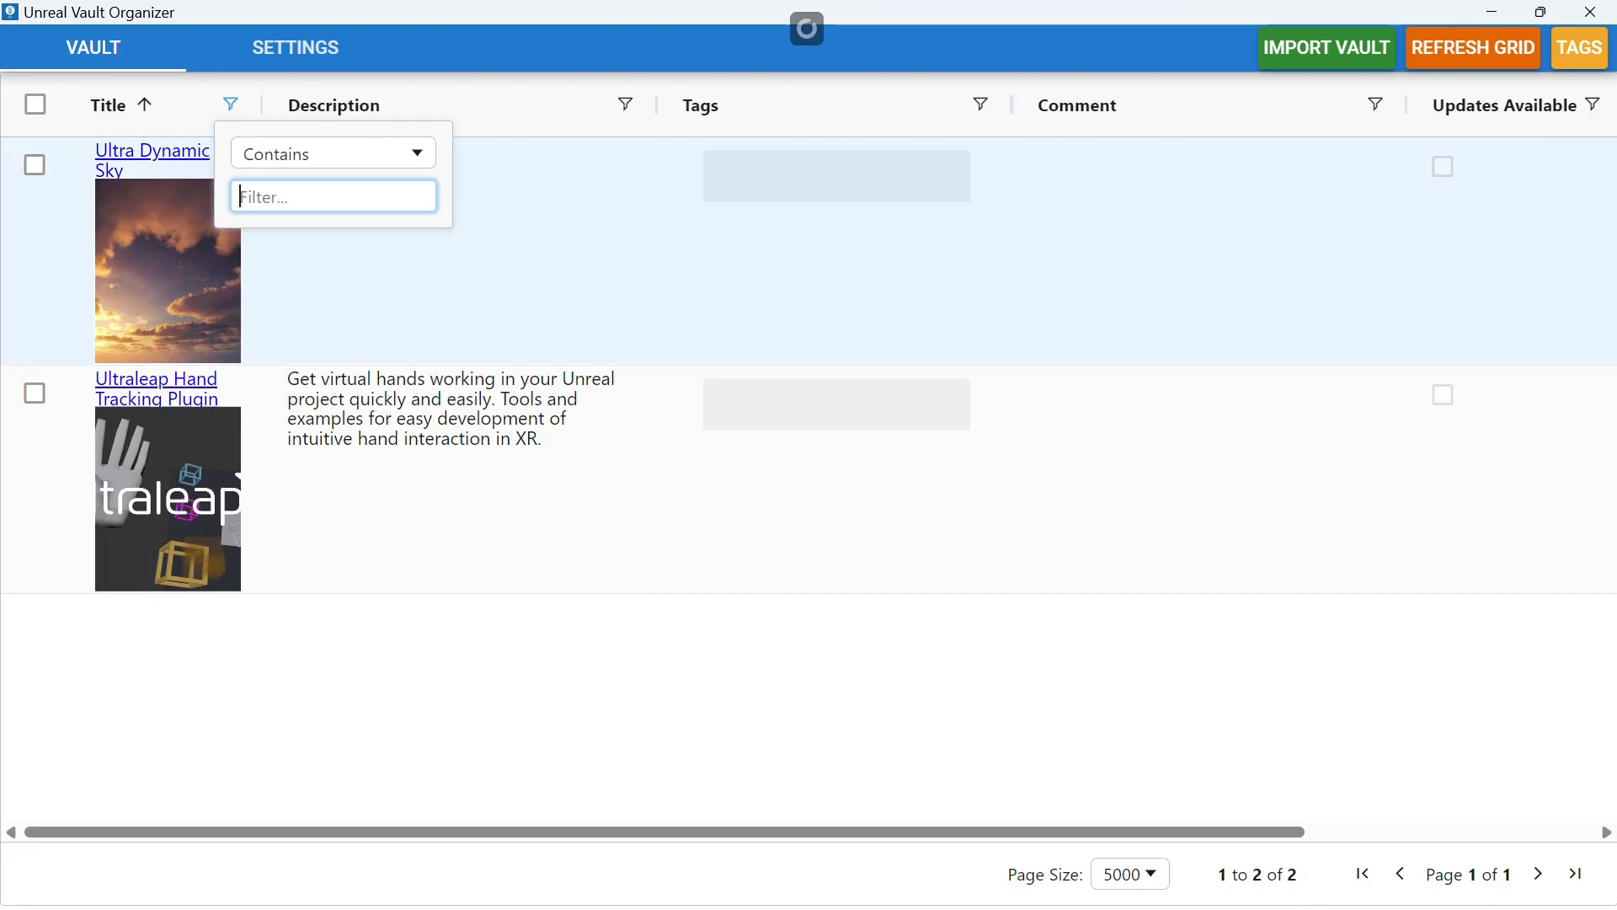
{"action": "type", "text": "highl"}
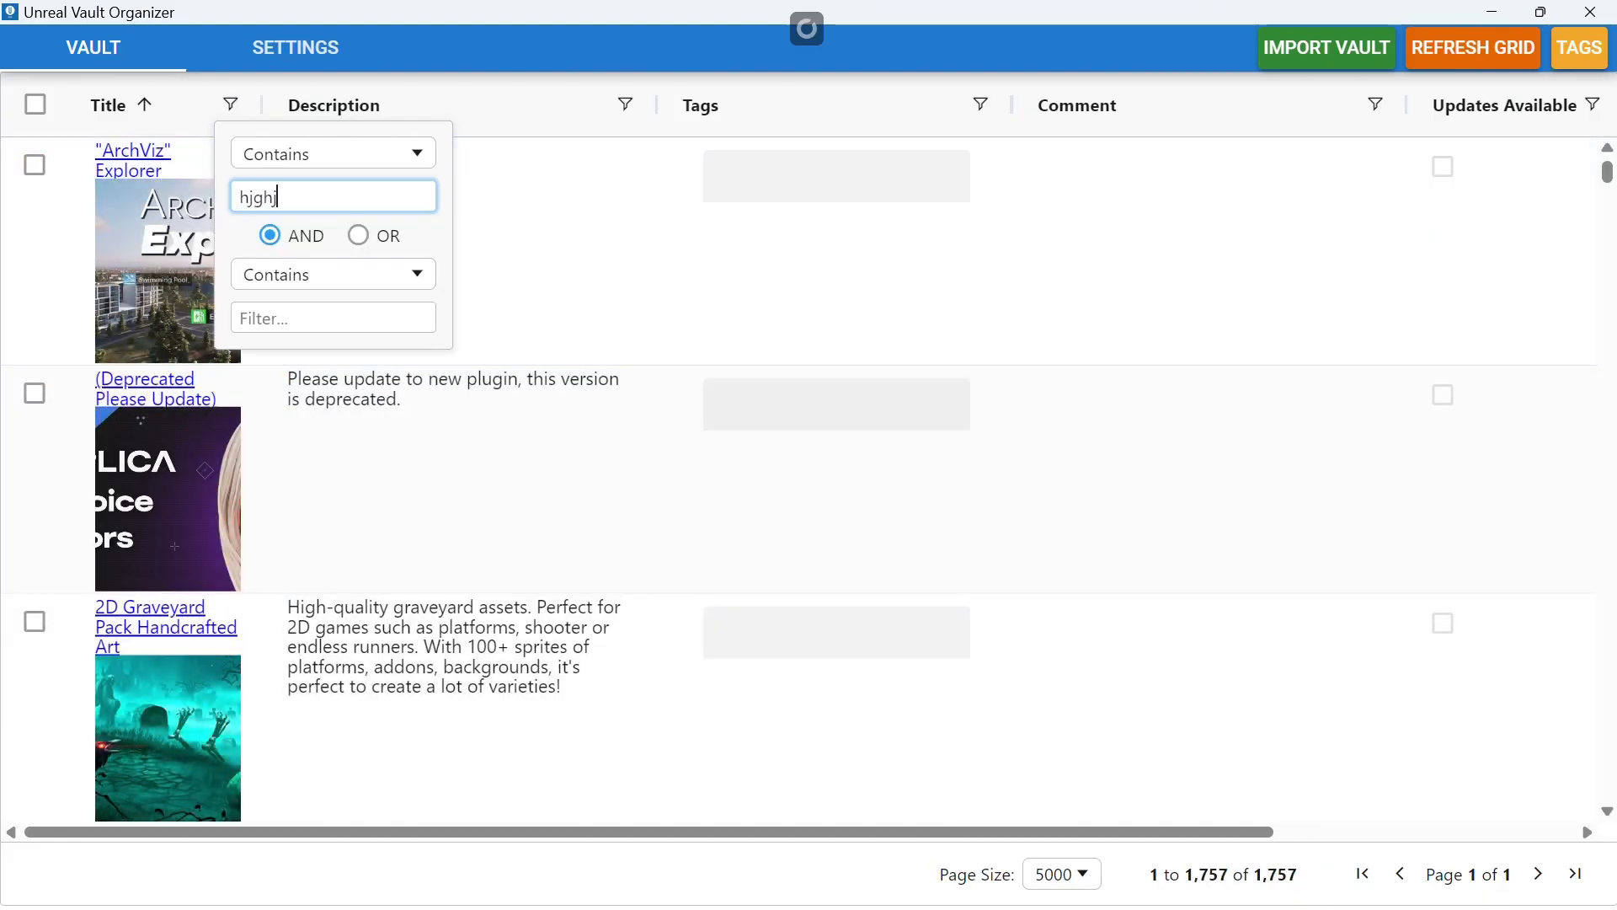
{"action": "key", "text": "Escape"}
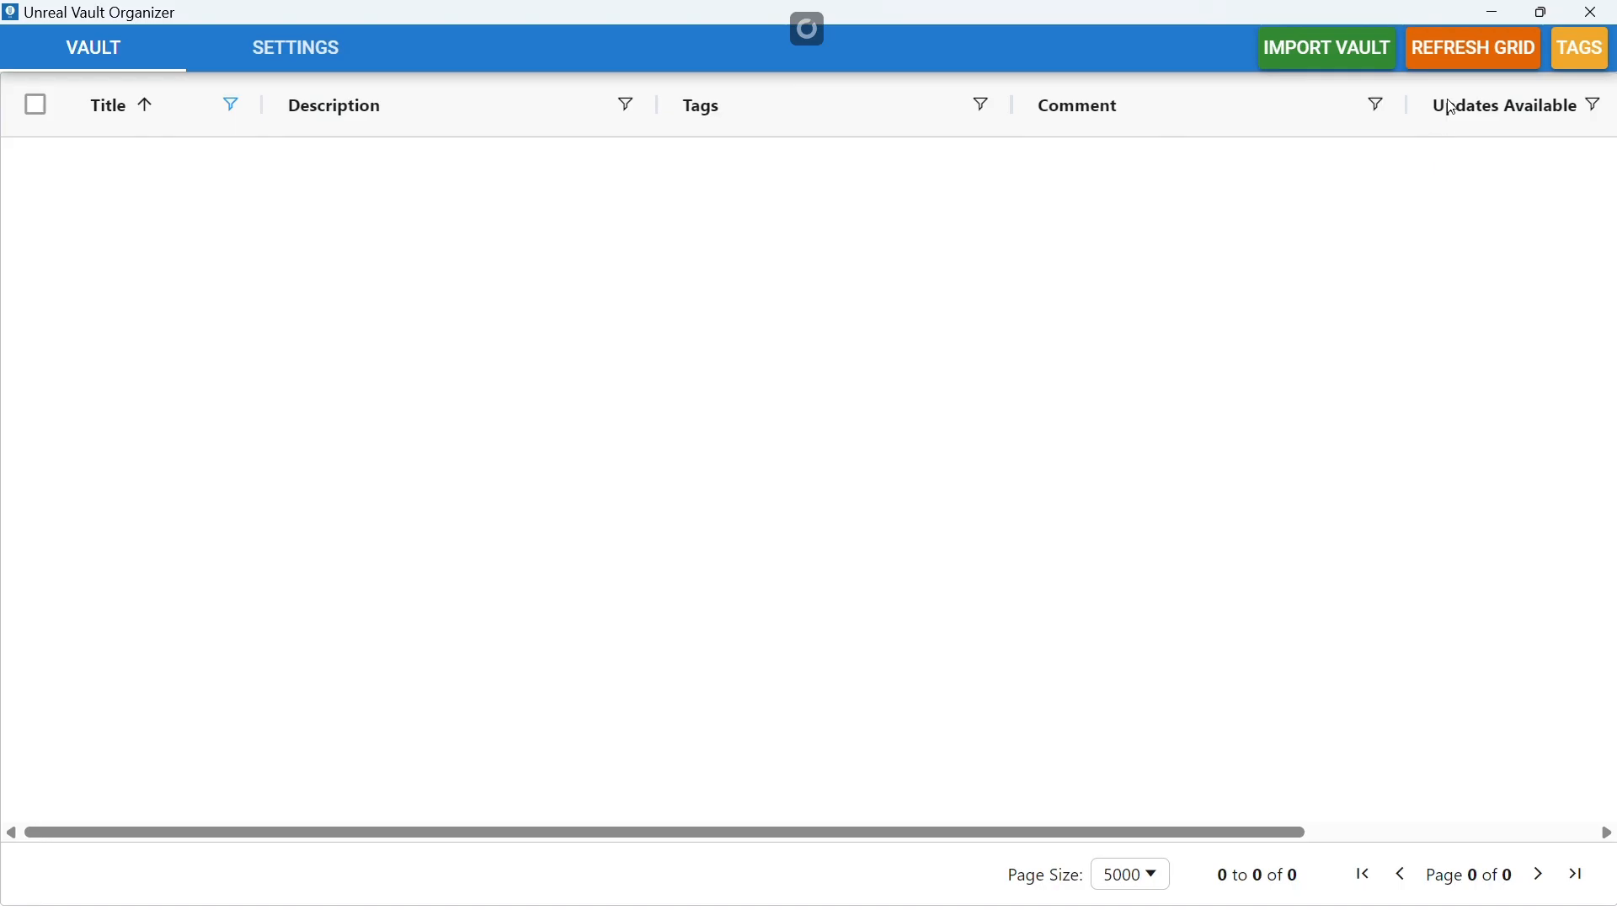
{"action": "left_click", "coordinate": [1474, 48]}
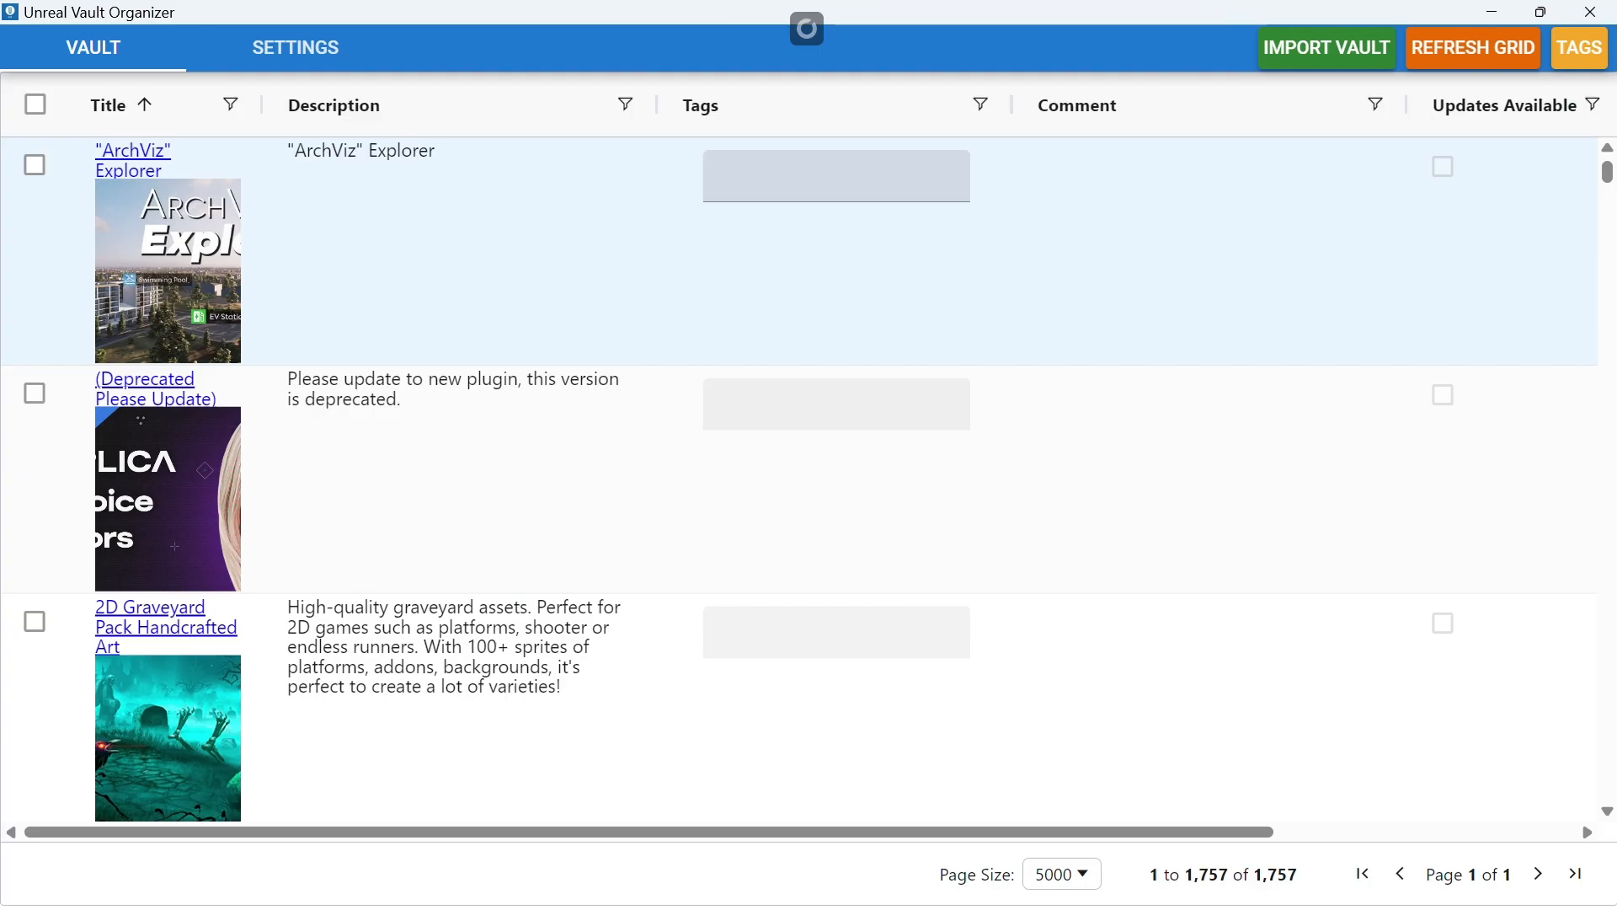
- Open the comment editor of the "ArchViz" Explorer asset and view the grid's Engine Versions column
{"action": "left_click", "coordinate": [1210, 250]}
{"action": "double_click", "coordinate": [1210, 250]}
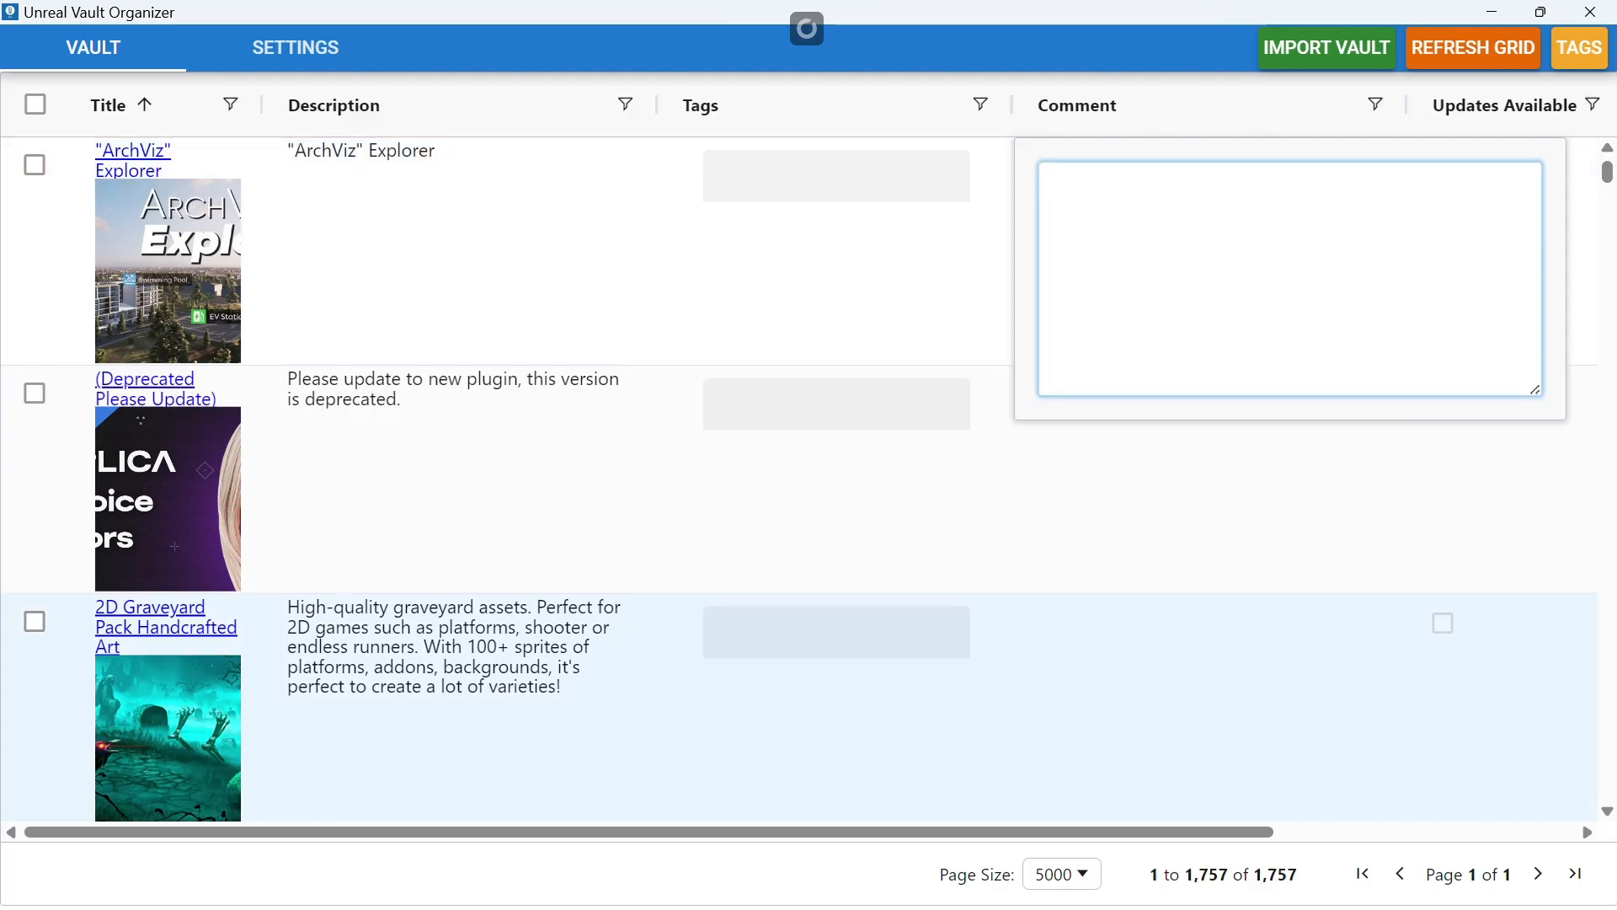
{"action": "left_click_drag", "start_coordinate": [1211, 831], "coordinate": [1511, 832]}
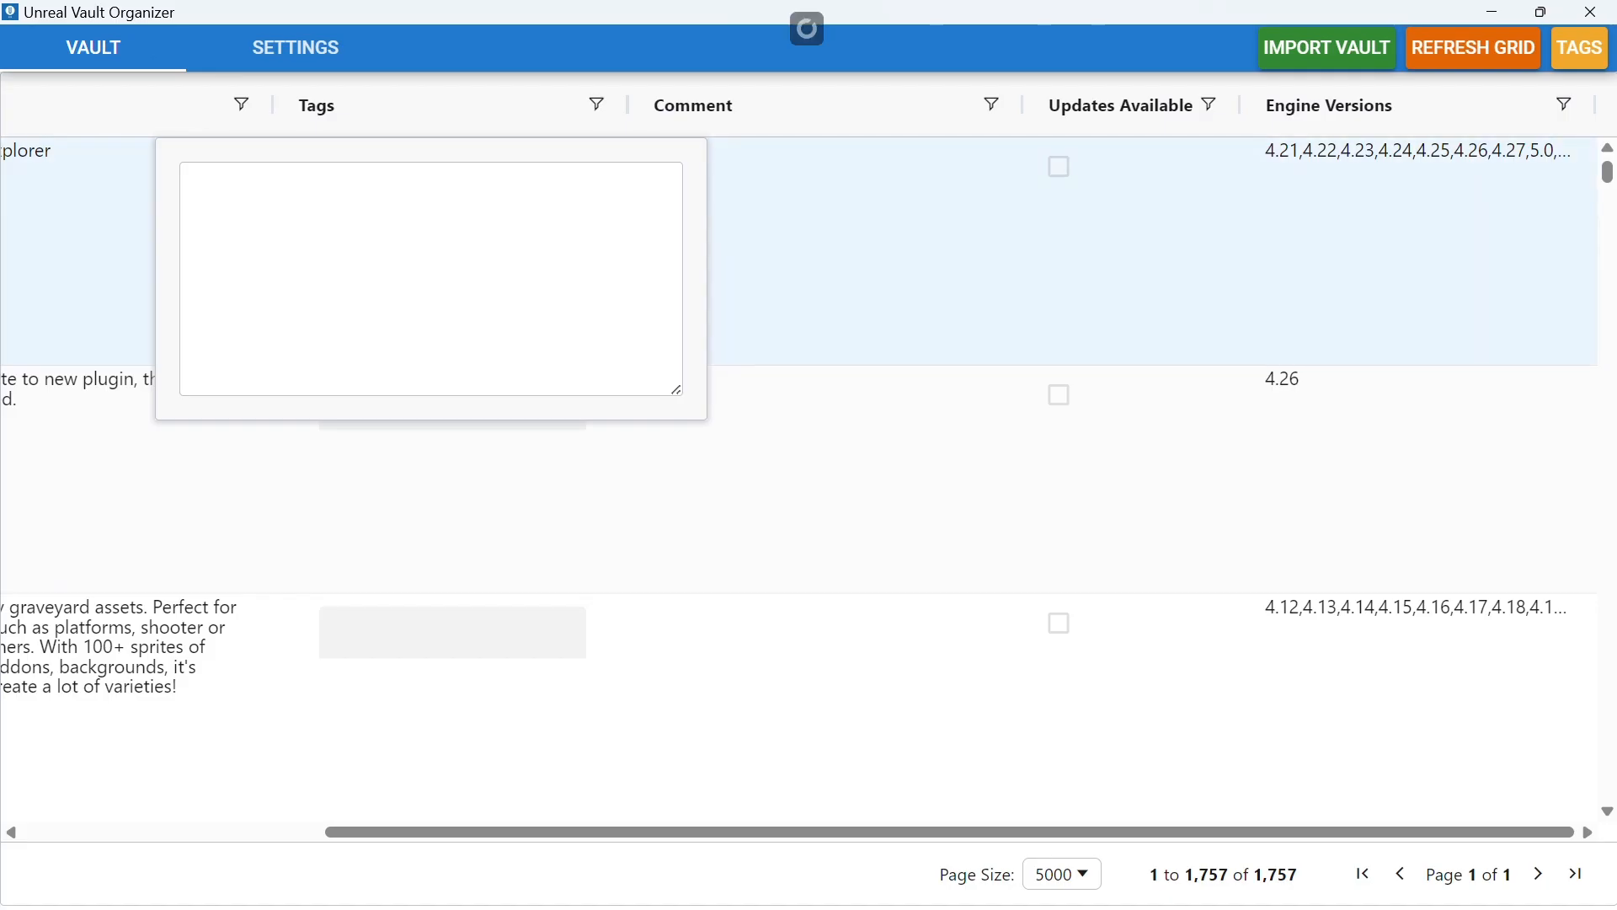
- Close the comment editor and look at the filter choices of the Updates Available column
{"action": "left_click", "coordinate": [78, 250]}
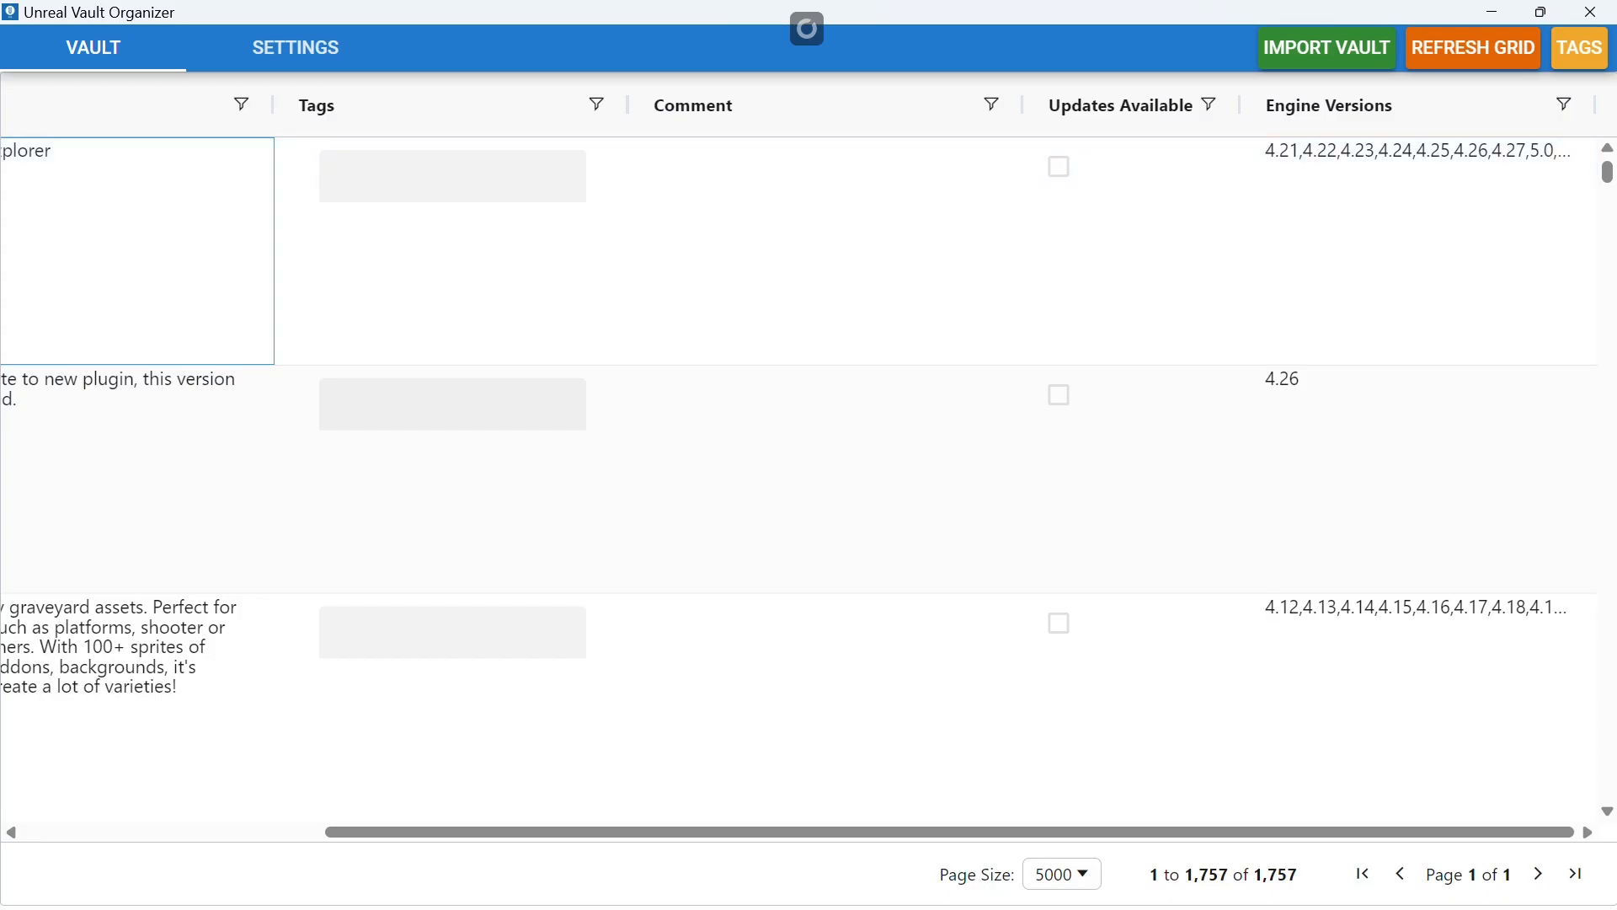
{"action": "left_click", "coordinate": [1208, 104]}
{"action": "left_click", "coordinate": [1309, 154]}
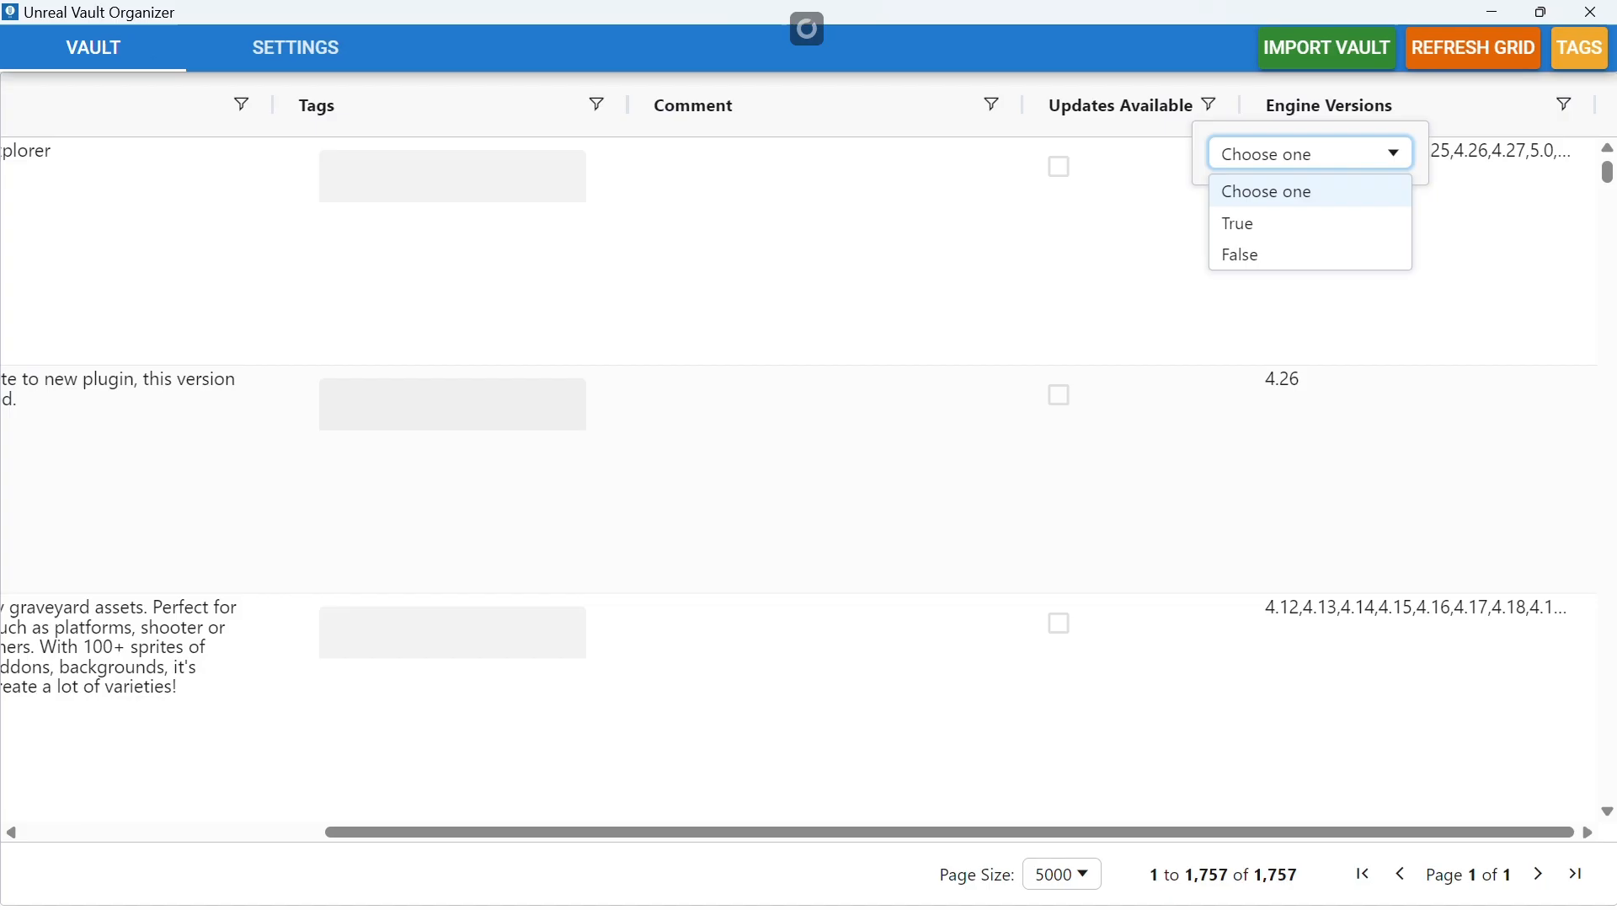
{"action": "key", "text": "Escape"}
- Sort the vault grid by Updates Available in ascending order and look over the sorted rows
{"action": "left_click", "coordinate": [1119, 104]}
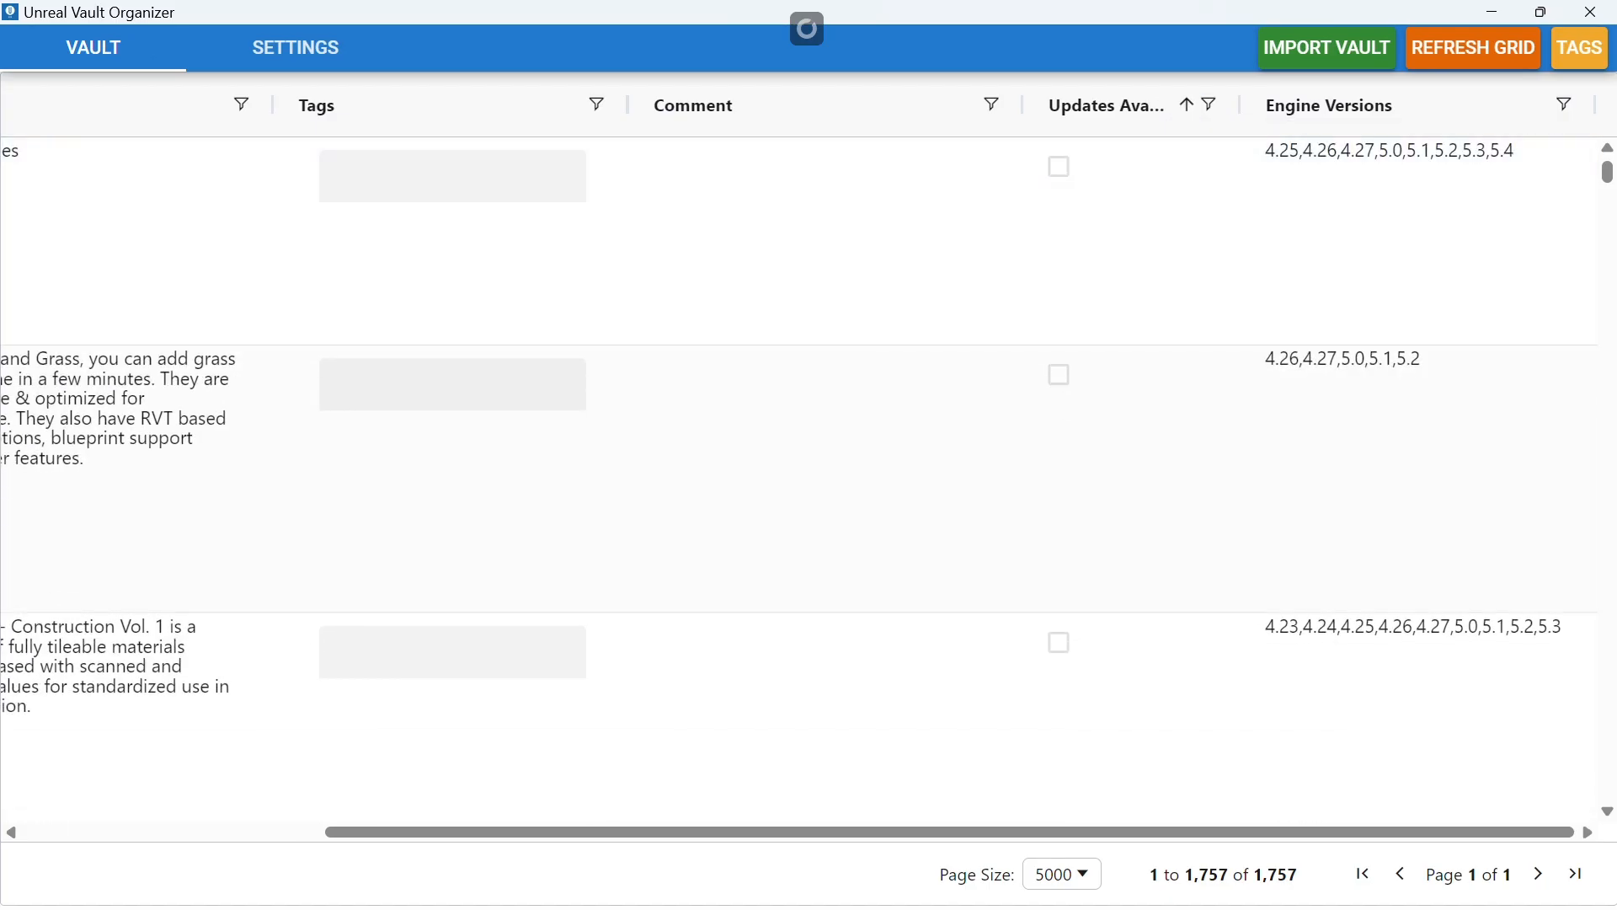
{"action": "left_click", "coordinate": [1119, 104]}
{"action": "left_click", "coordinate": [1120, 105]}
{"action": "left_click", "coordinate": [1120, 105]}
{"action": "left_click", "coordinate": [1440, 142]}
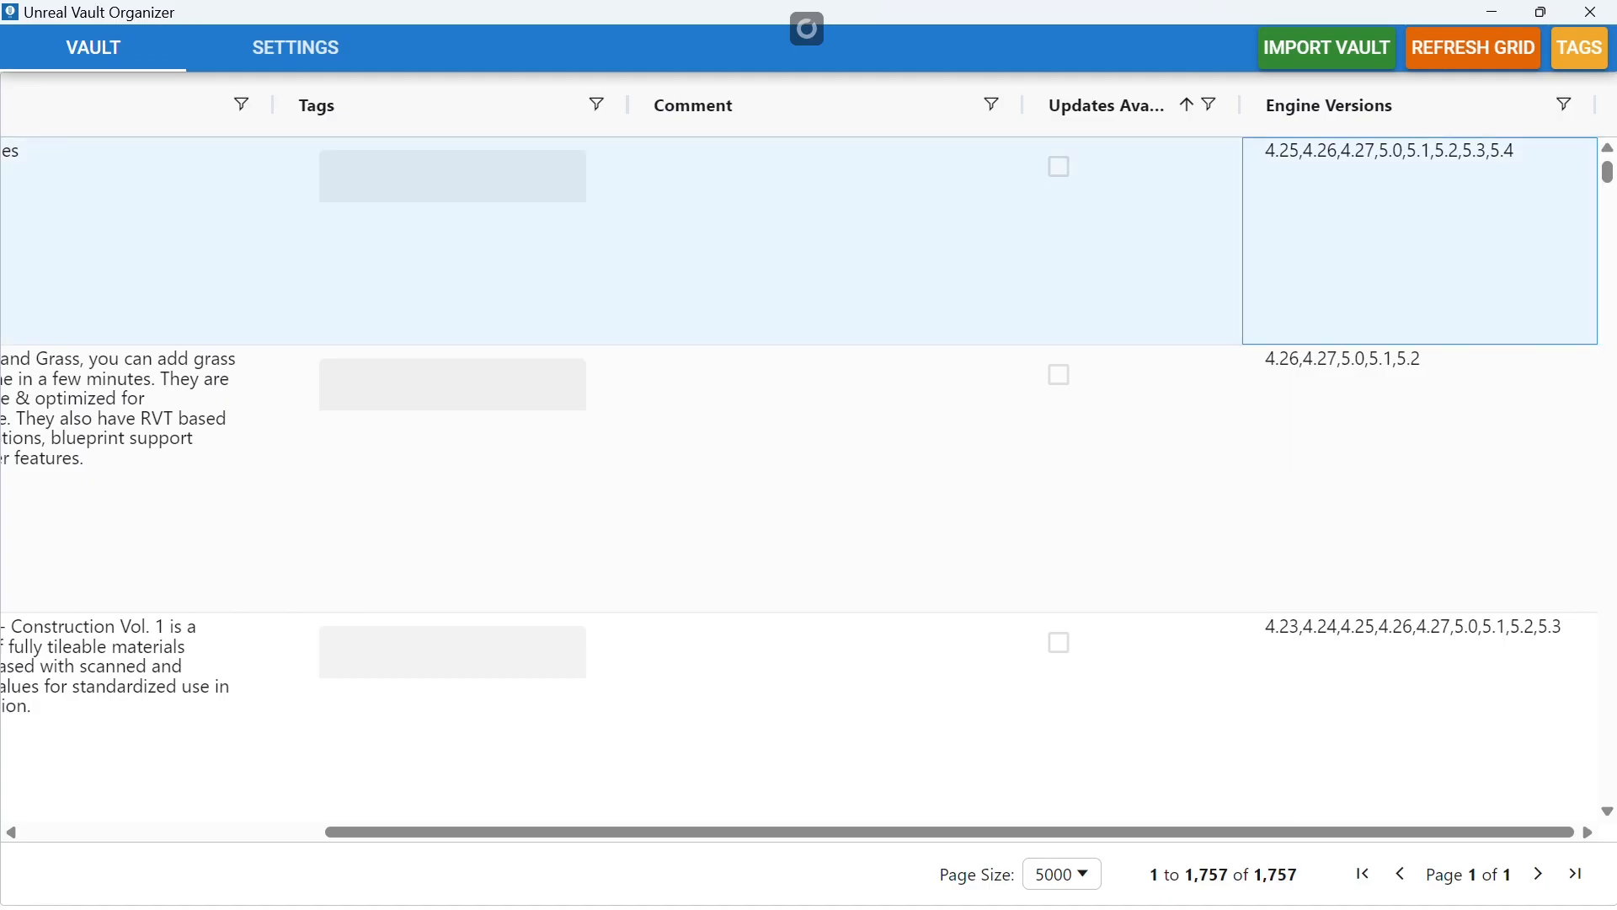
{"action": "scroll", "coordinate": [1432, 211], "scroll_direction": "down", "scroll_amount": 5}
{"action": "scroll", "coordinate": [1432, 211], "scroll_direction": "up", "scroll_amount": 5}
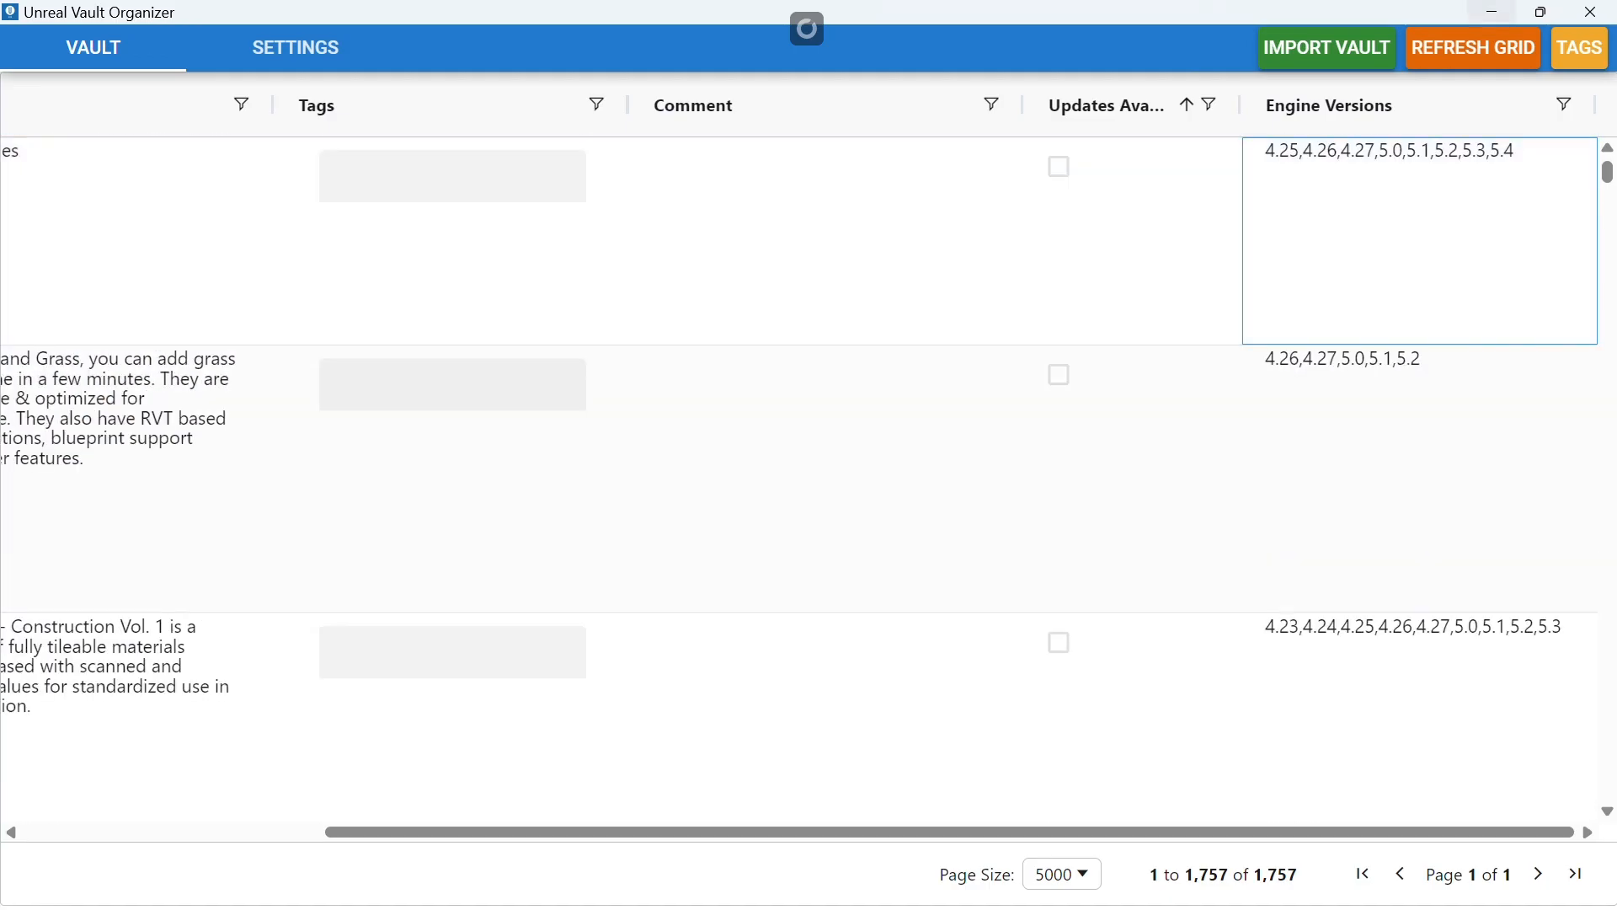
- Restore the maximized window to a floating one and widen it around the Engine Versions column
{"action": "left_click_drag", "start_coordinate": [322, 48], "coordinate": [656, 196]}
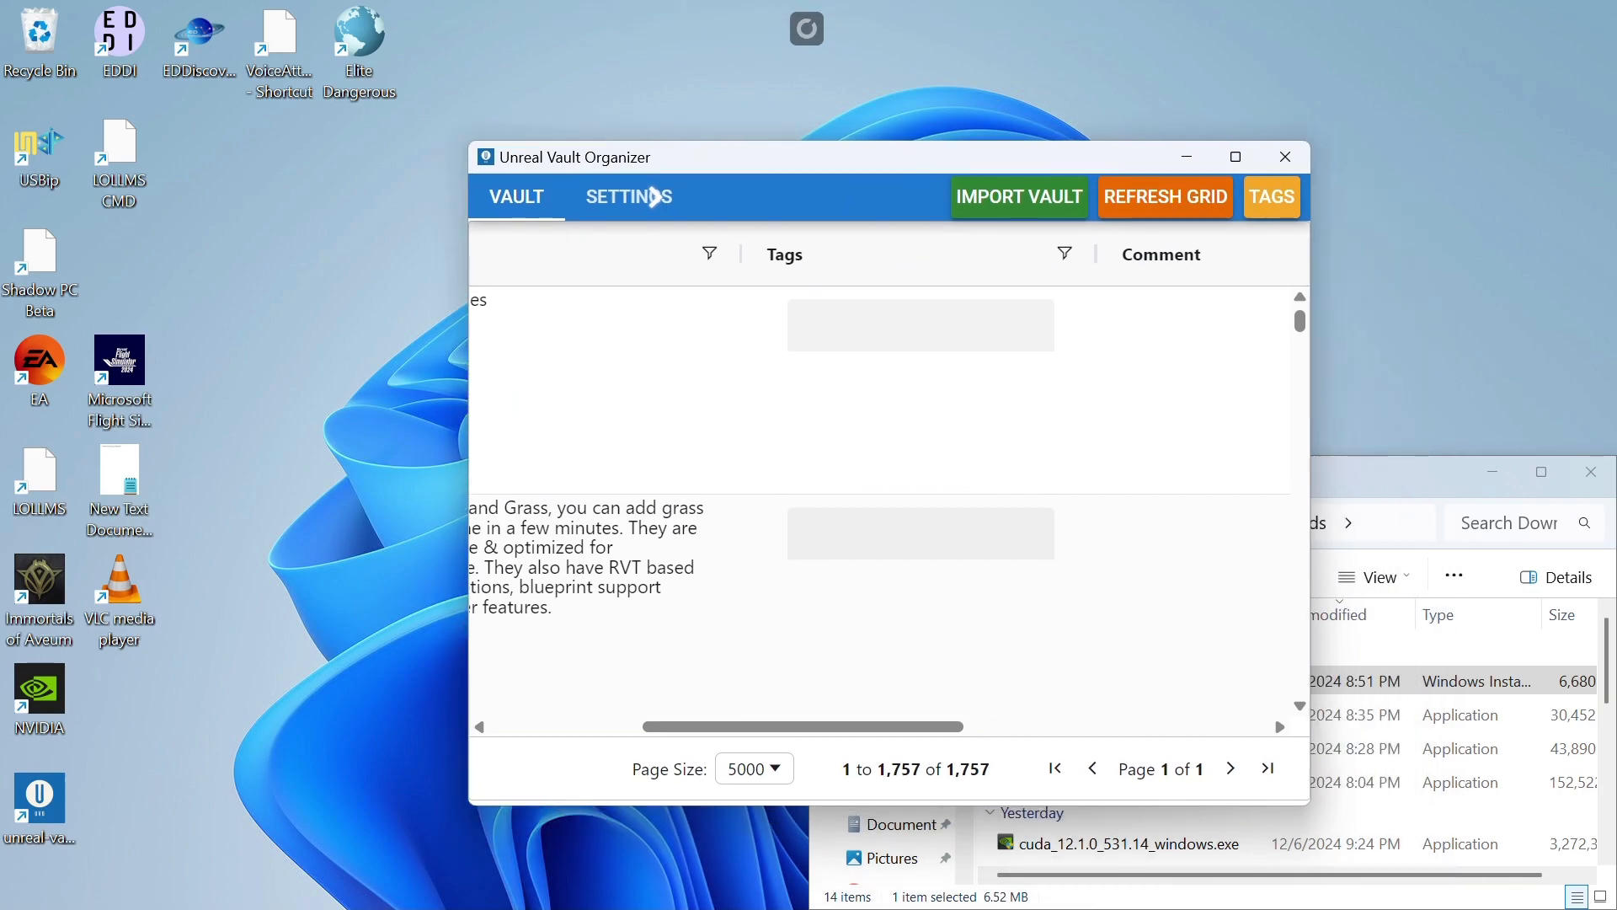
{"action": "left_click", "coordinate": [1103, 726]}
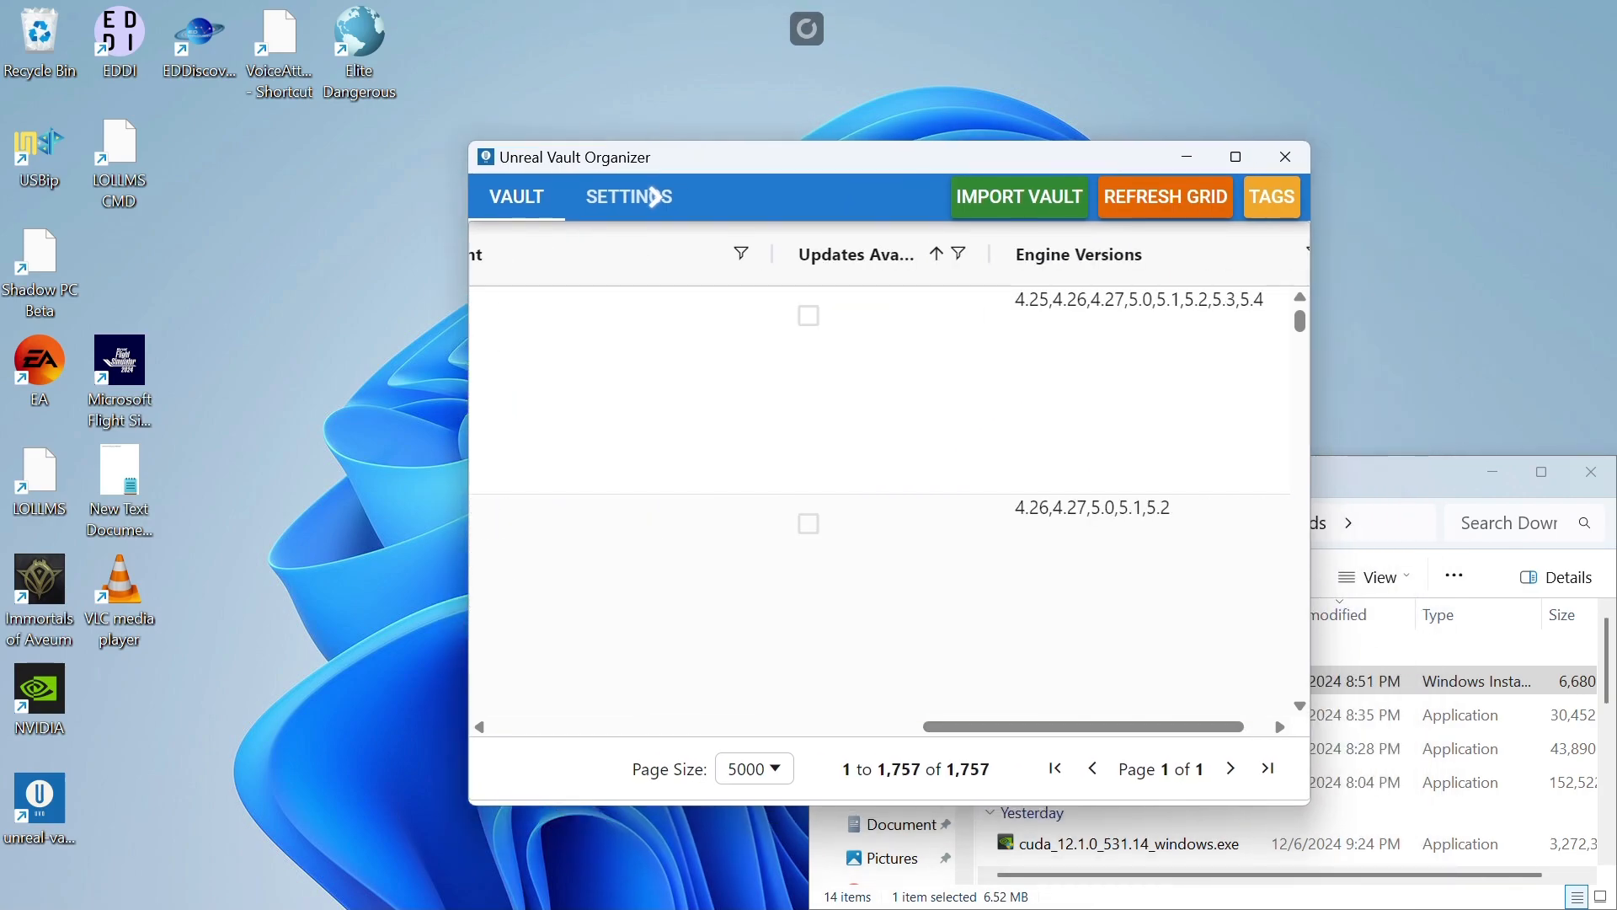
{"action": "left_click_drag", "start_coordinate": [1309, 387], "coordinate": [1610, 387]}
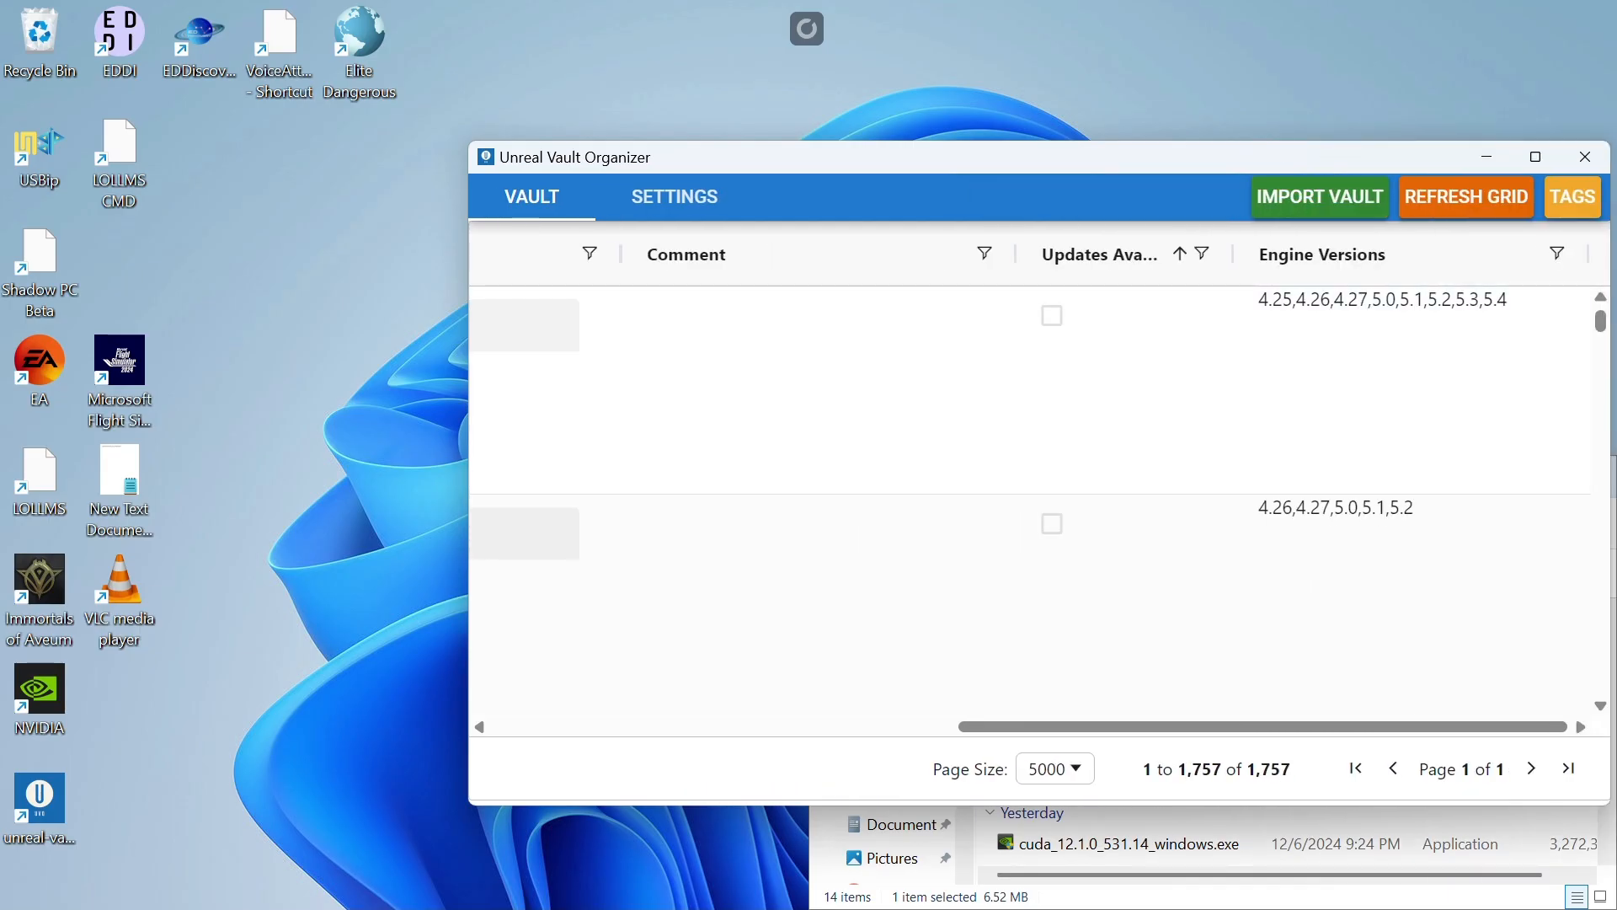
- Look at the Engine Versions filter options and the Description and Tags columns of the grid
{"action": "left_click", "coordinate": [1558, 253]}
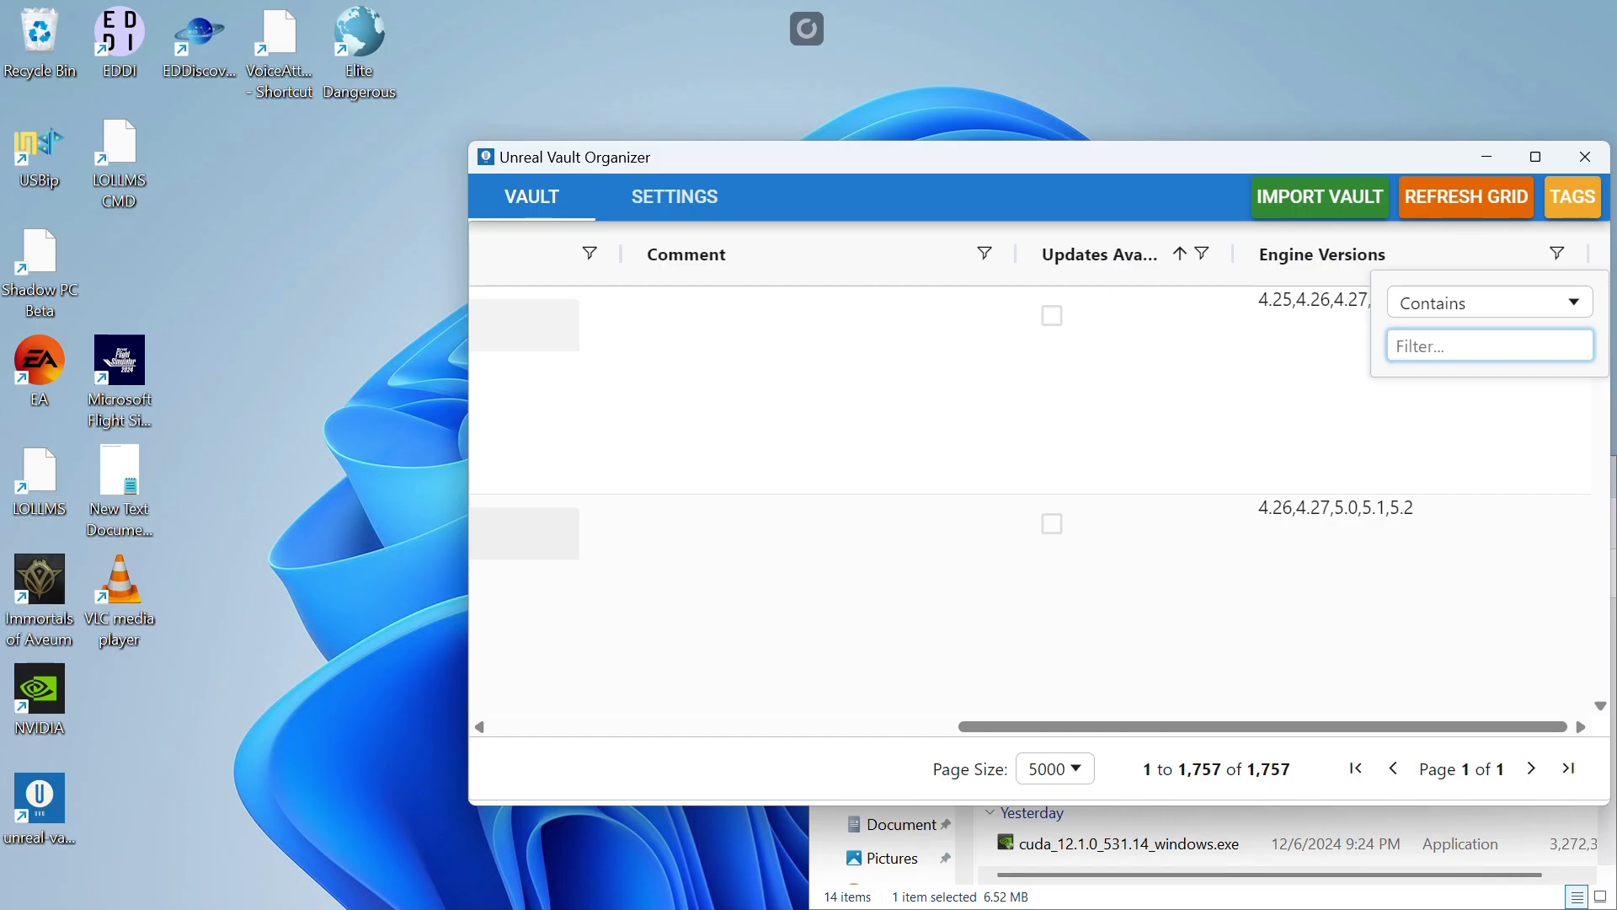
{"action": "left_click", "coordinate": [1413, 421]}
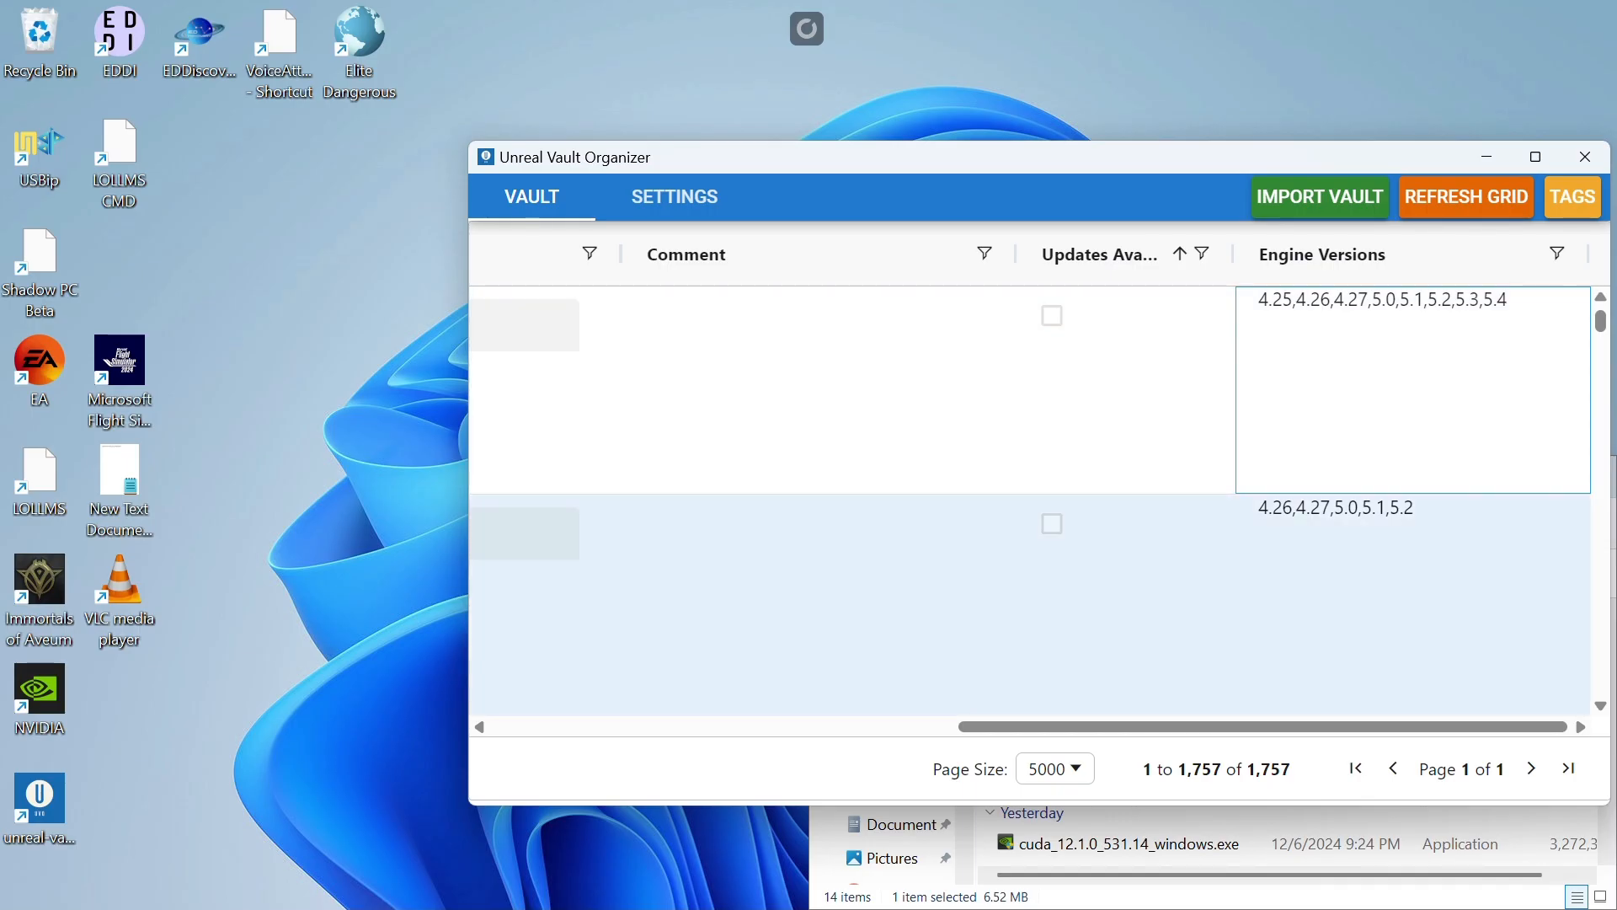
{"action": "left_click", "coordinate": [820, 604]}
{"action": "left_click_drag", "start_coordinate": [1263, 726], "coordinate": [927, 726]}
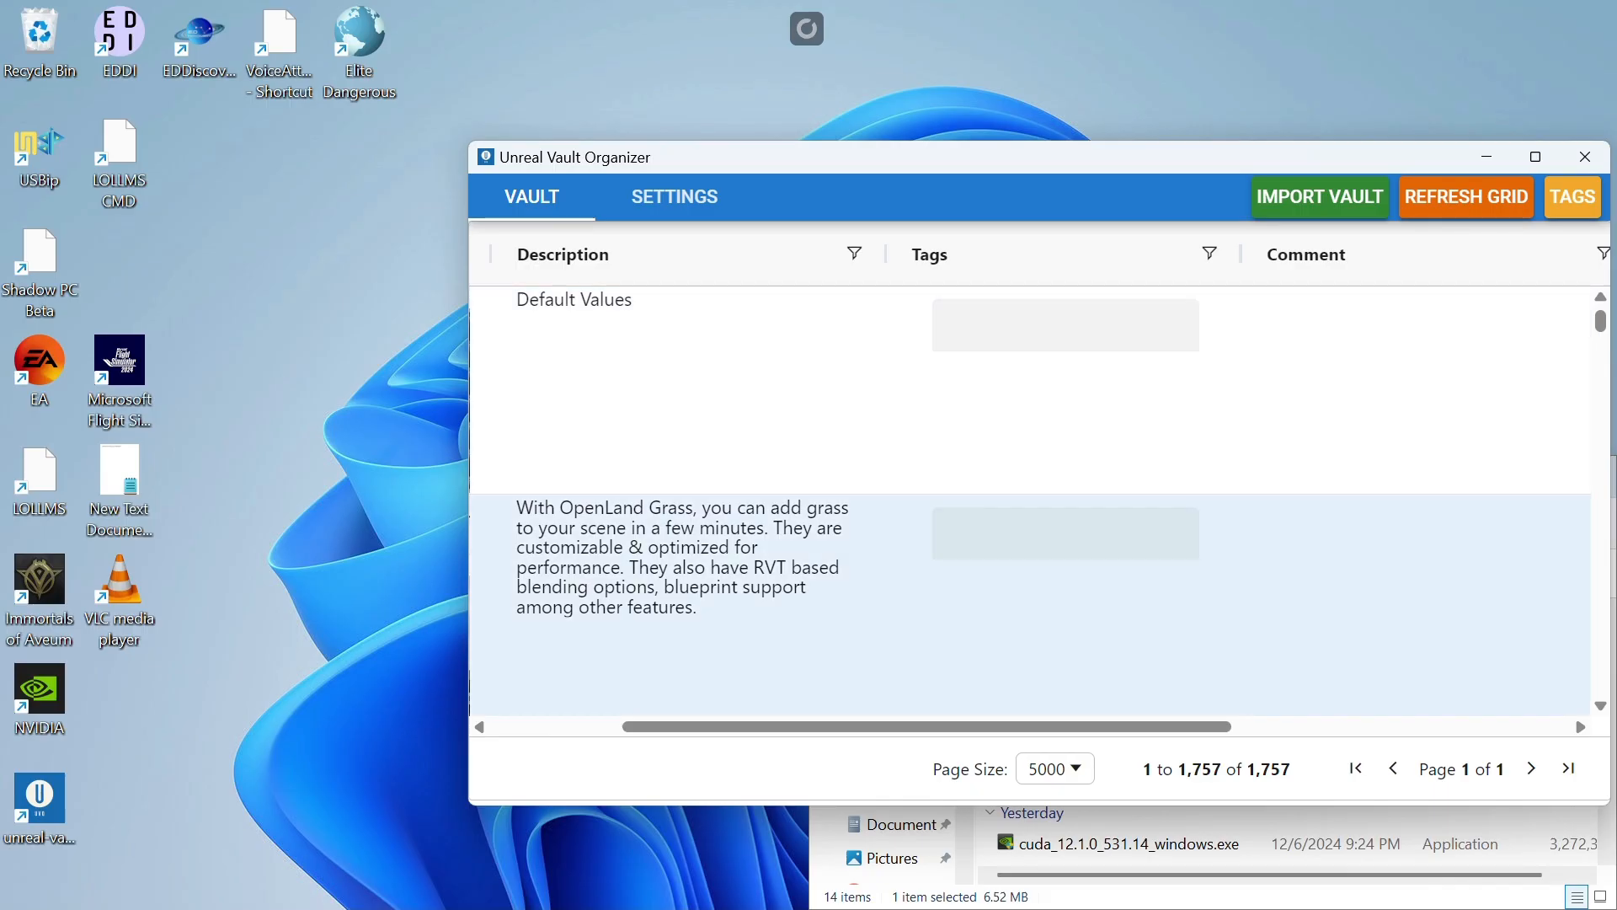
{"action": "left_click_drag", "start_coordinate": [927, 726], "coordinate": [1264, 726]}
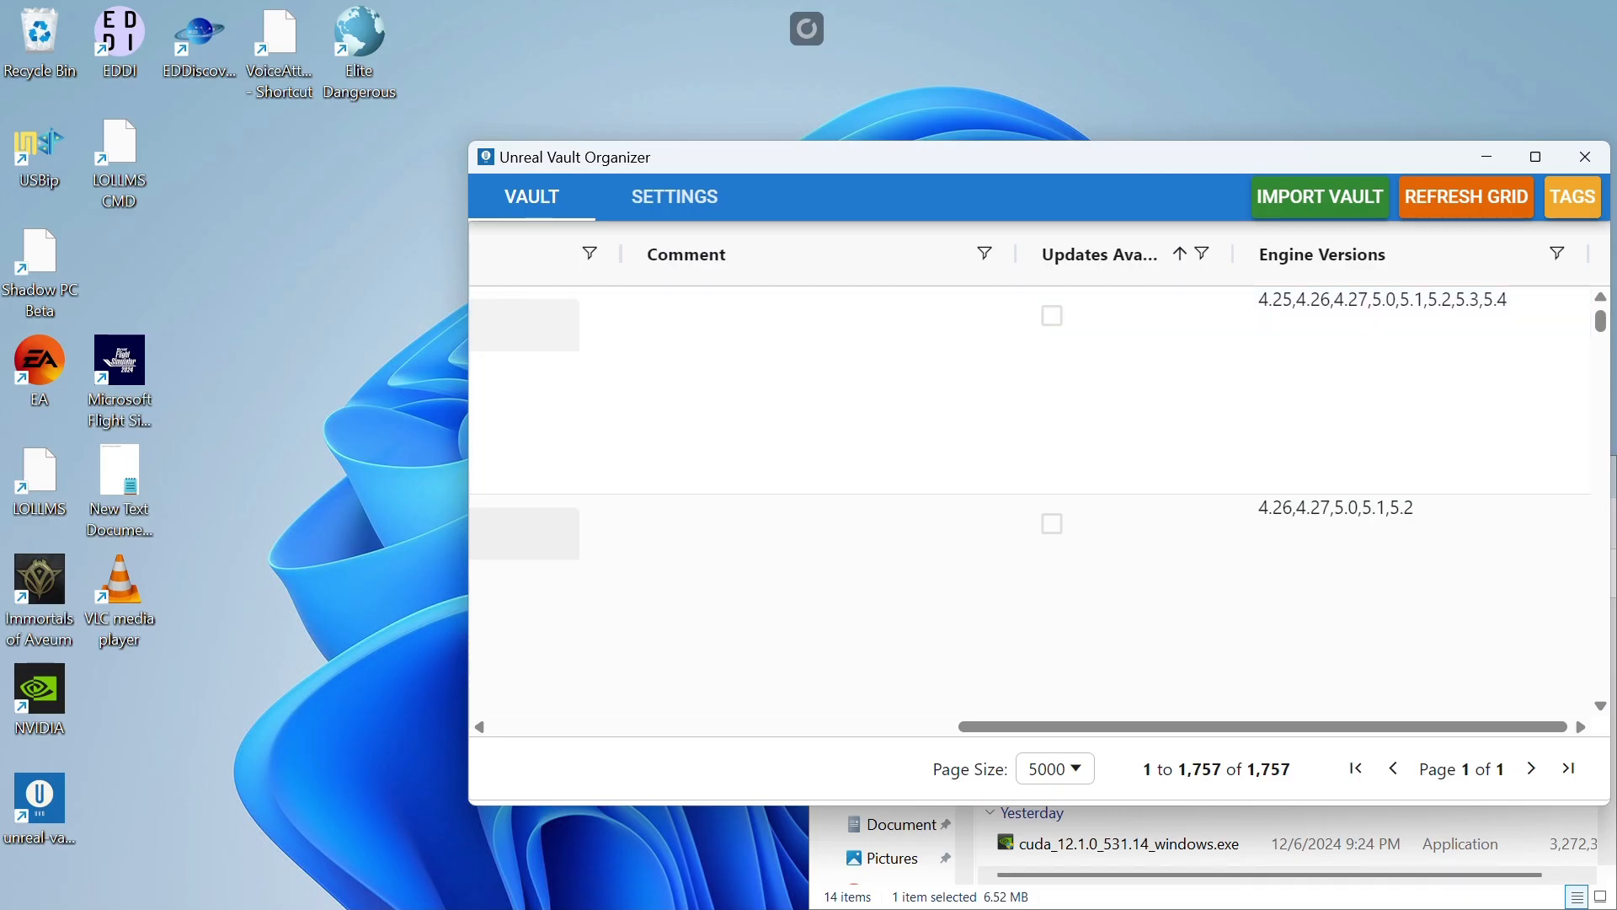
- Filter the Engine Versions column with "4.25,50", and replace that filter text with "4.25,4.26"
{"action": "left_click", "coordinate": [1557, 253]}
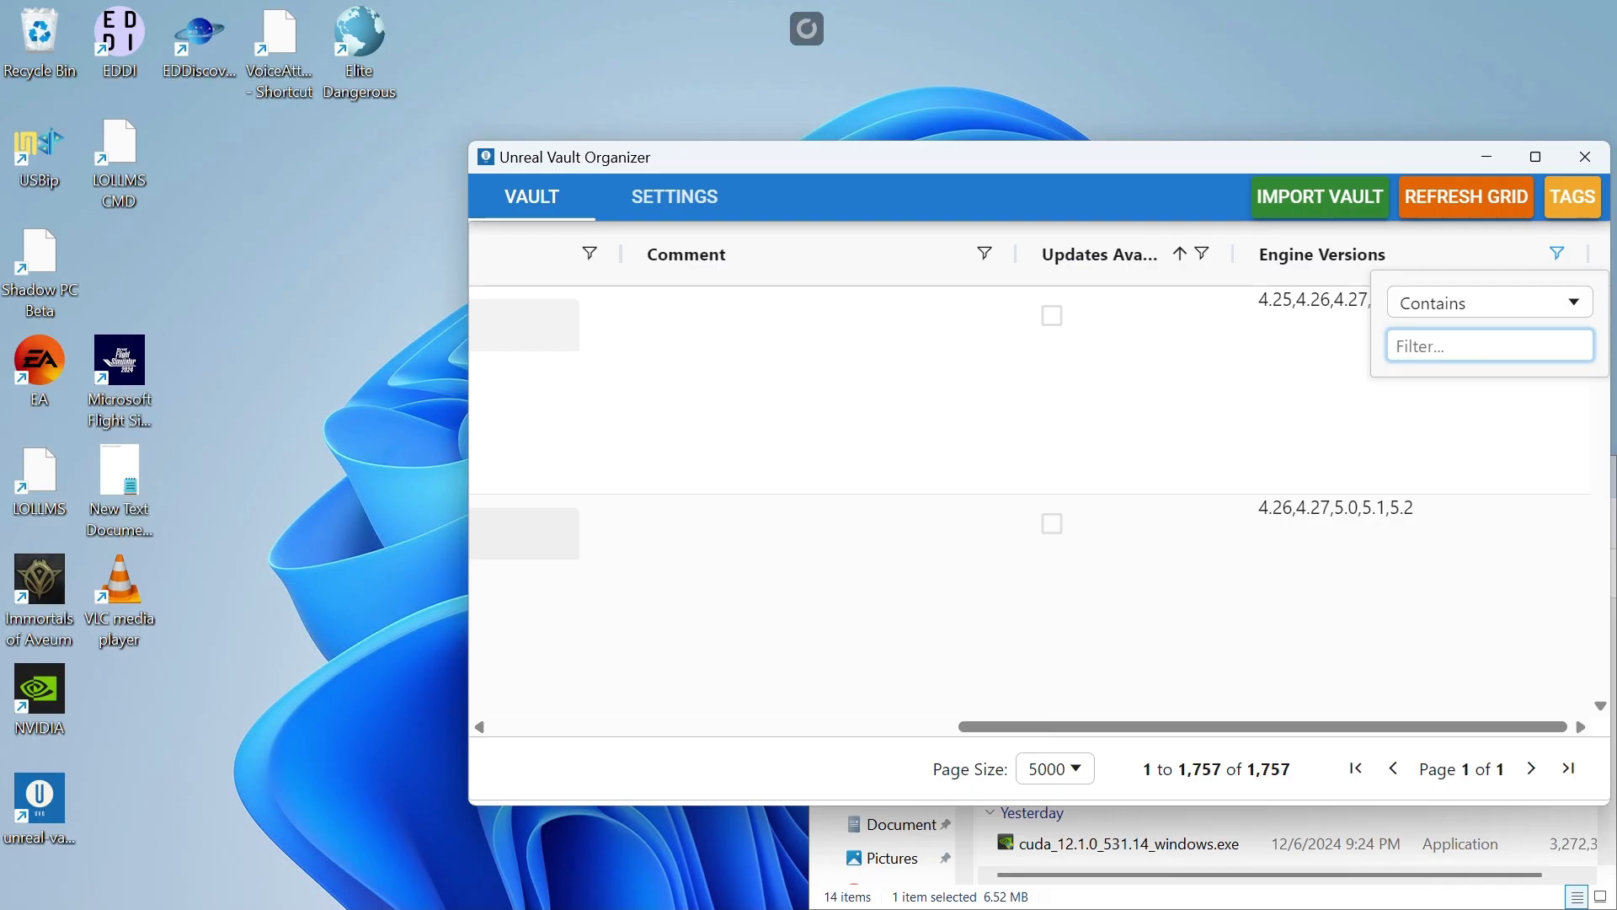
{"action": "type", "text": "4.25"}
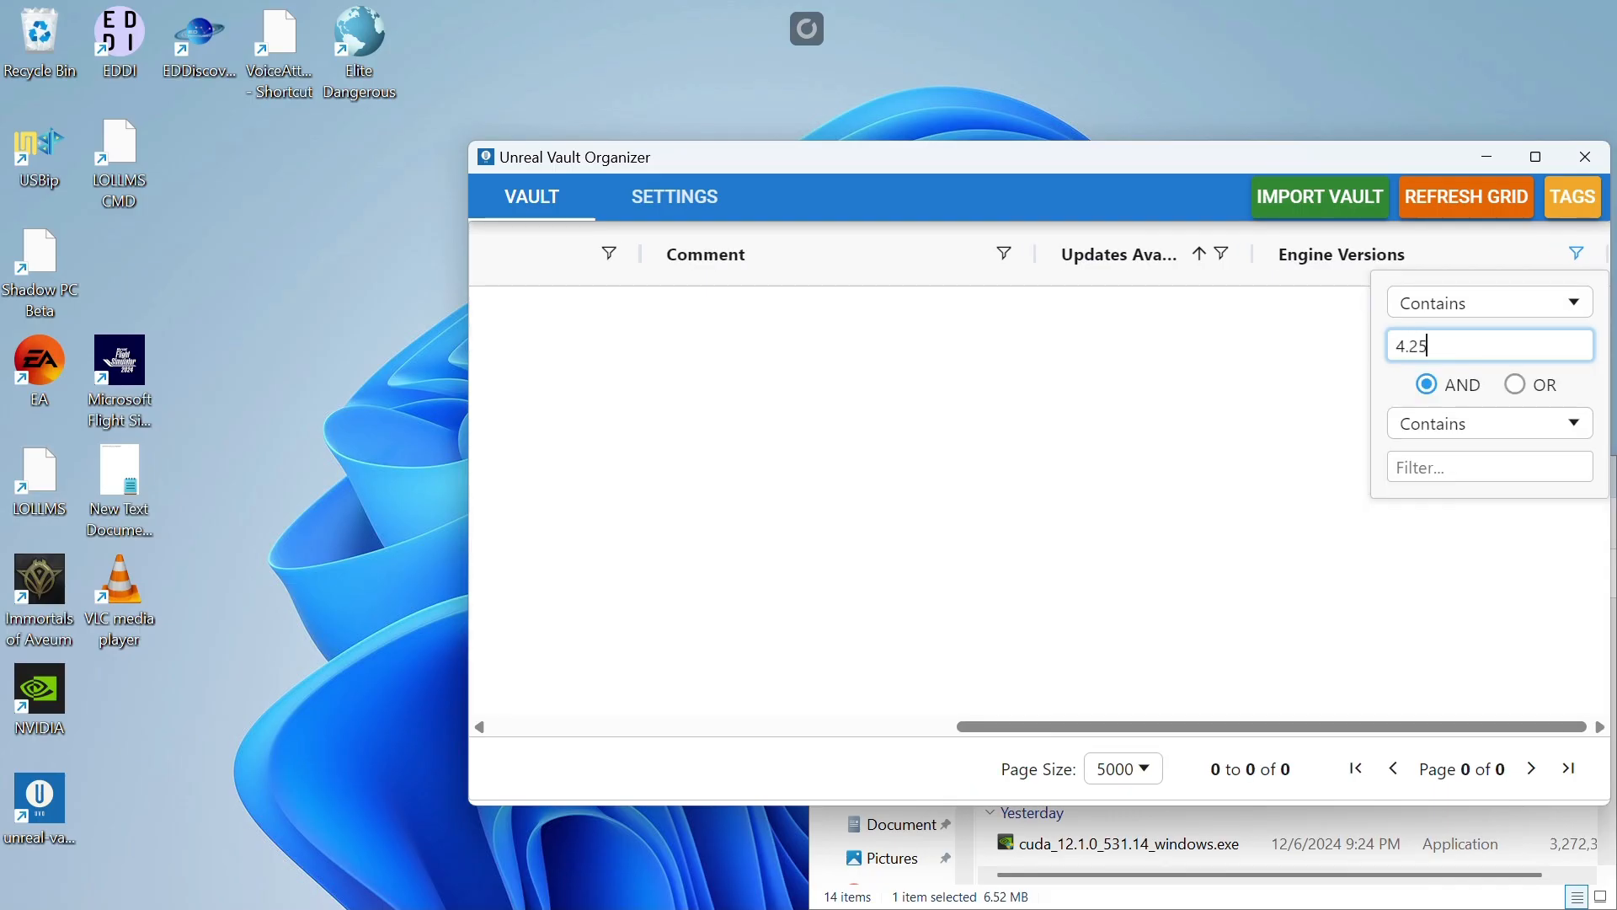
{"action": "type", "text": ","}
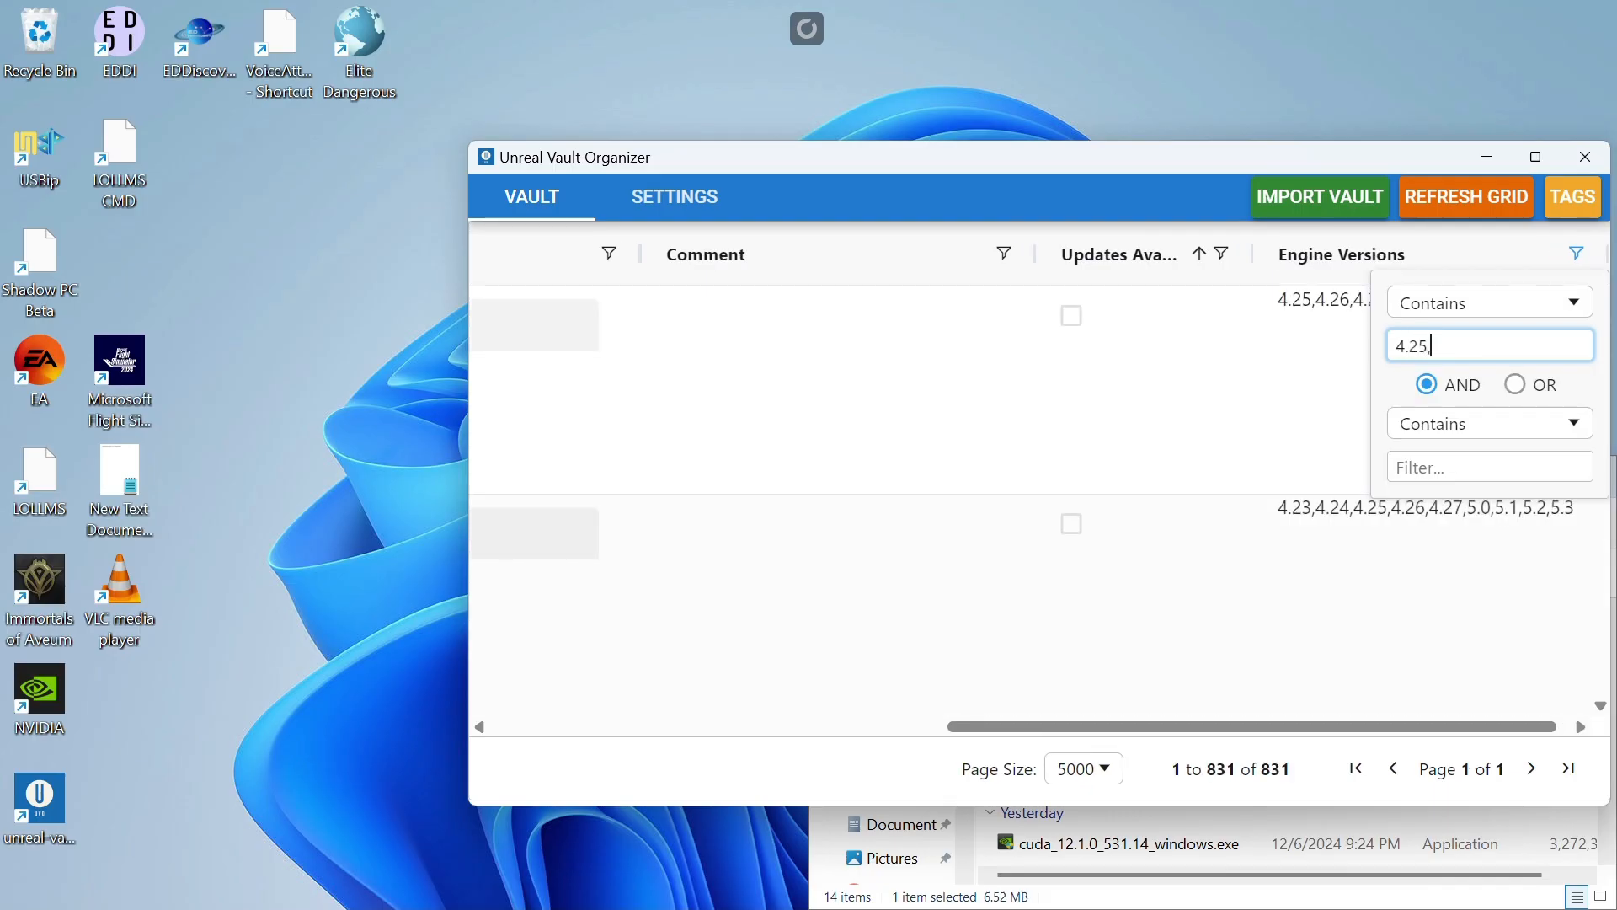
{"action": "type", "text": "50"}
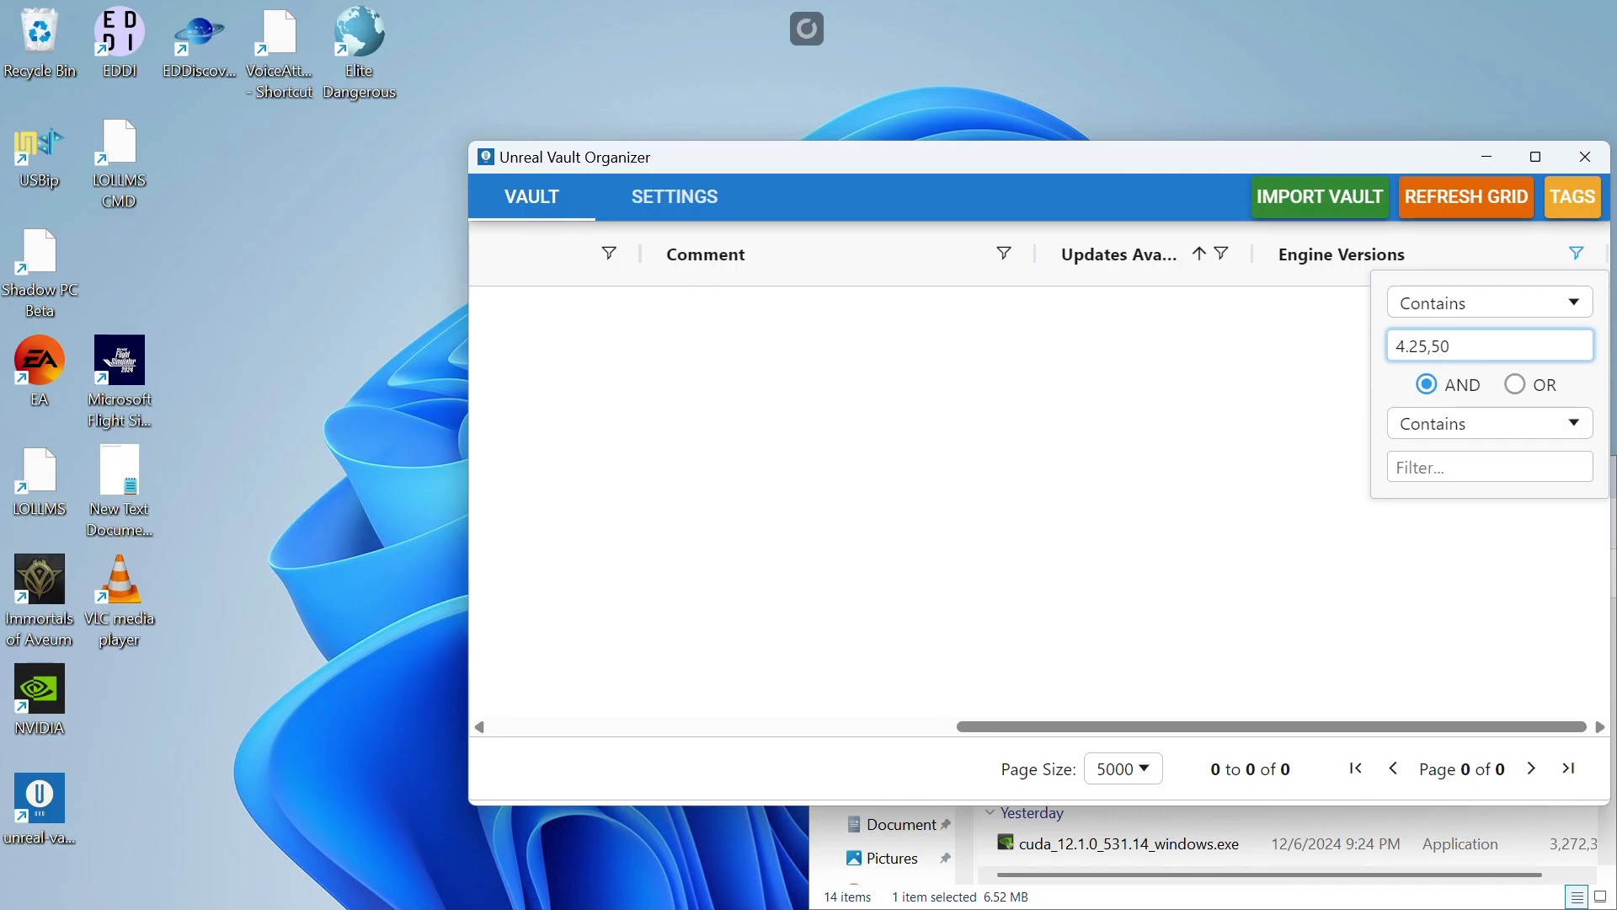
{"action": "key", "text": "BackSpace"}
{"action": "key", "text": "BackSpace"}
{"action": "key", "text": "BackSpace"}
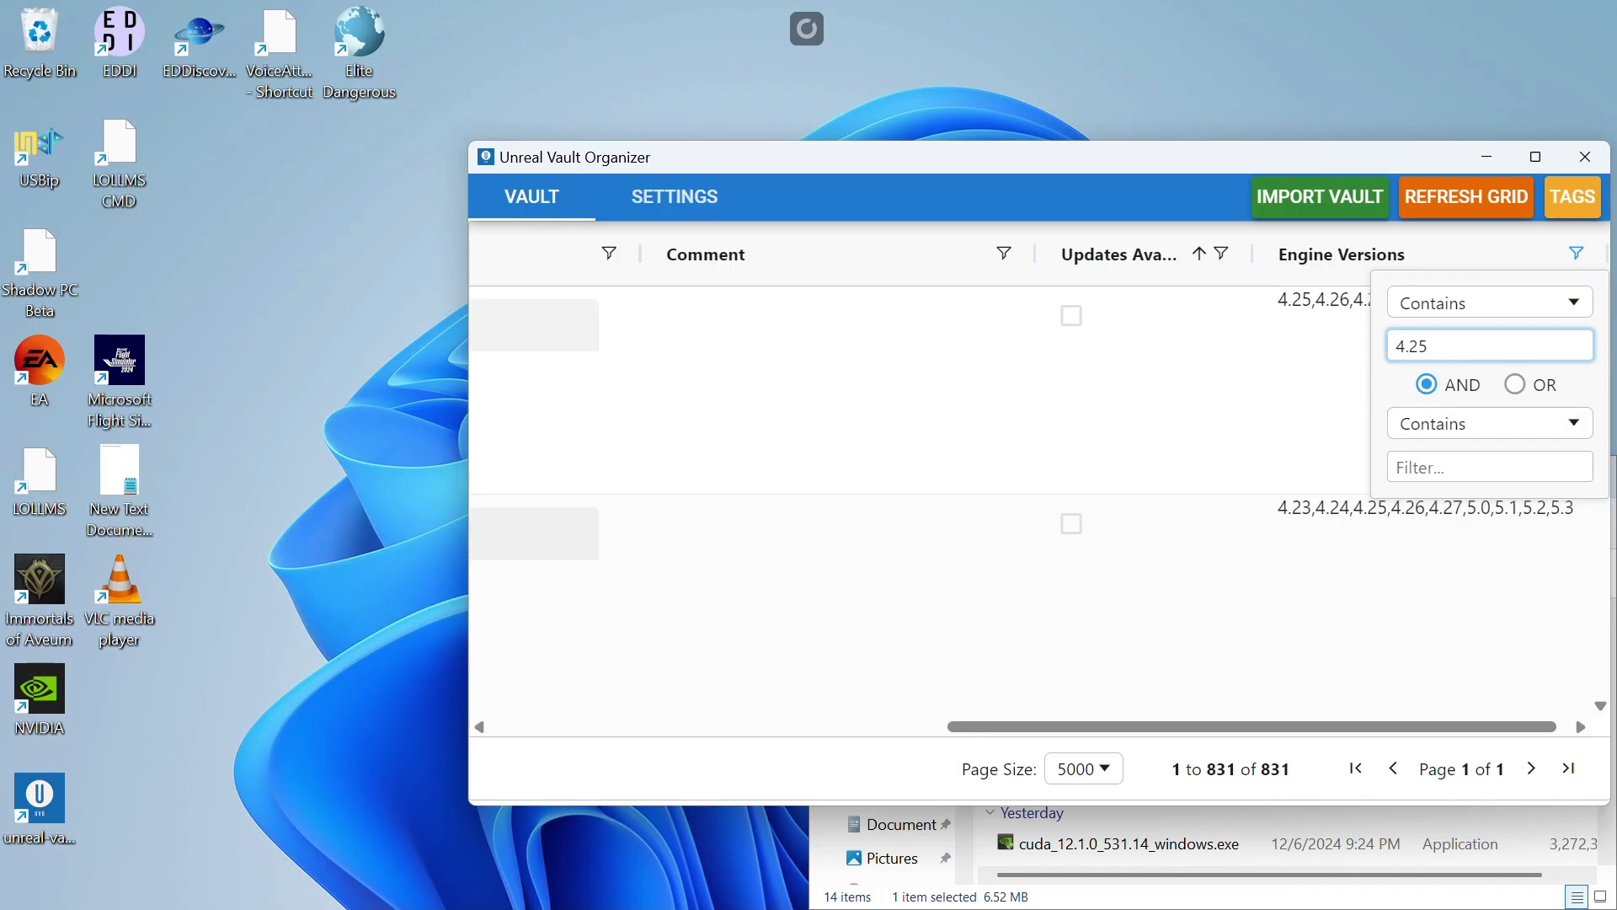
{"action": "type", "text": ",4.26"}
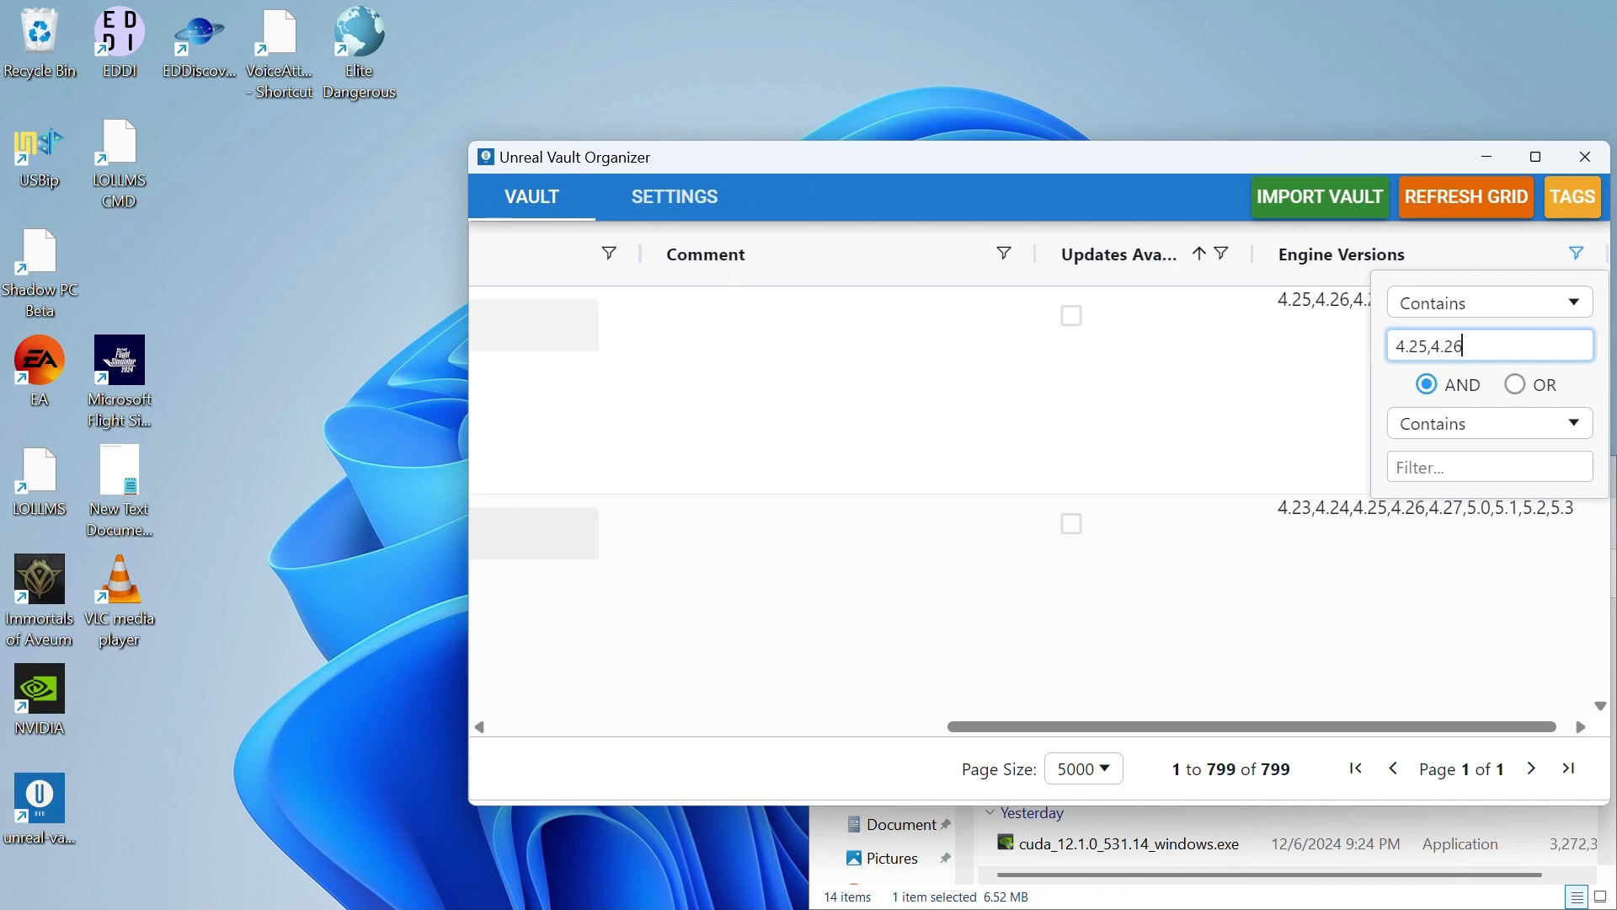
- Change the Engine Versions filter text to "4.25,5.0,5.3"
{"action": "key", "text": "BackSpace"}
{"action": "key", "text": "BackSpace"}
{"action": "key", "text": "BackSpace"}
{"action": "key", "text": "BackSpace"}
{"action": "type", "text": "5.0,"}
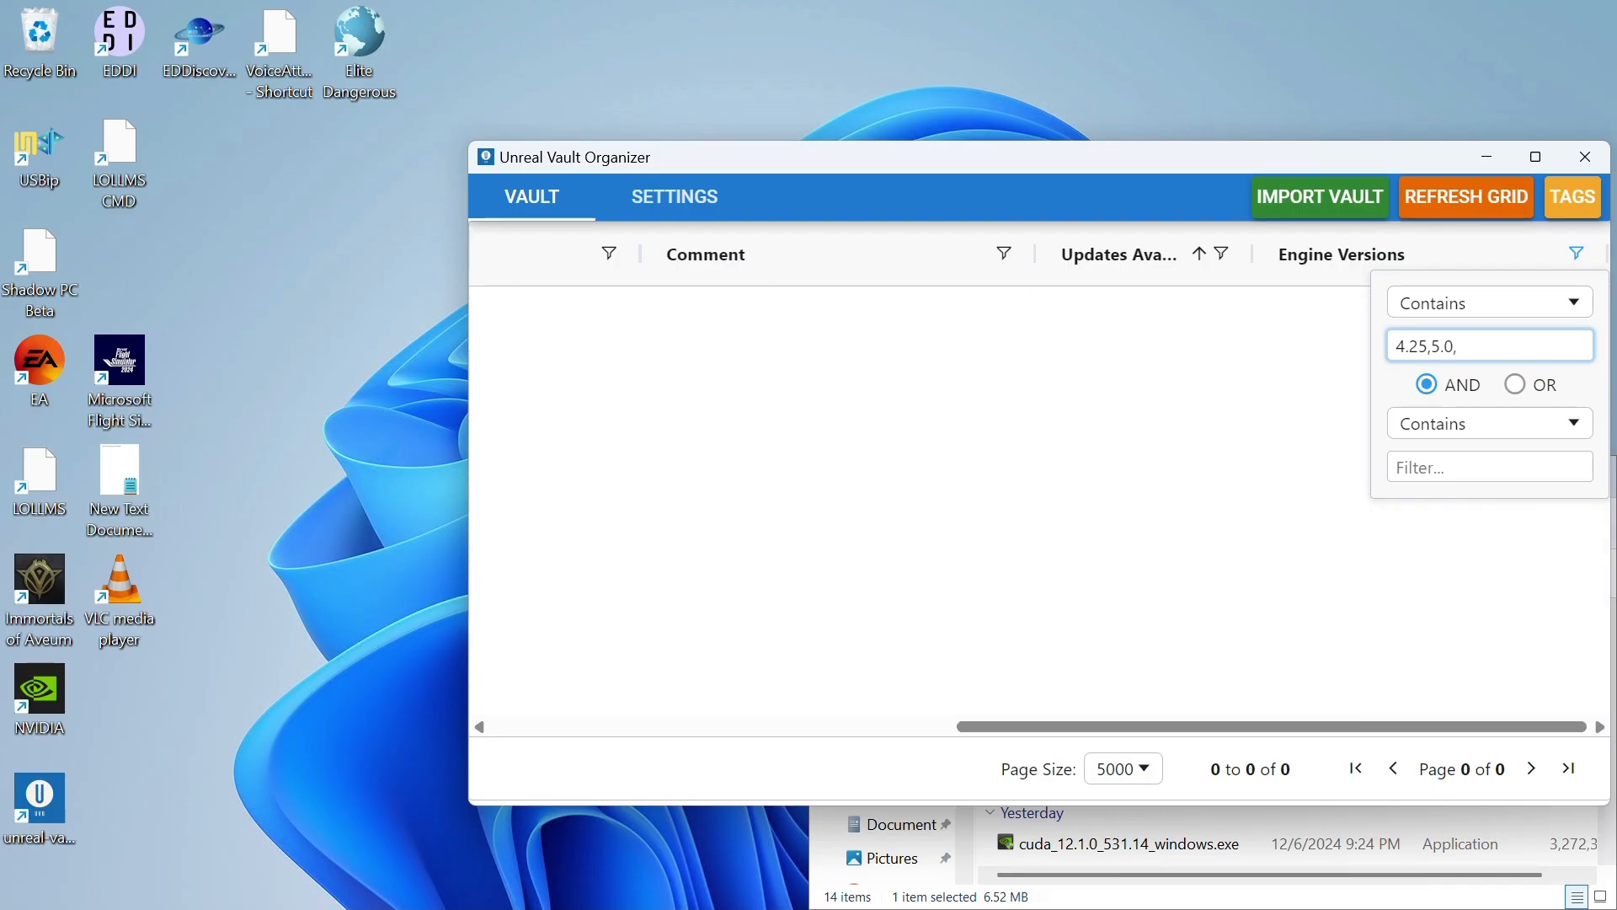
{"action": "type", "text": "5.3"}
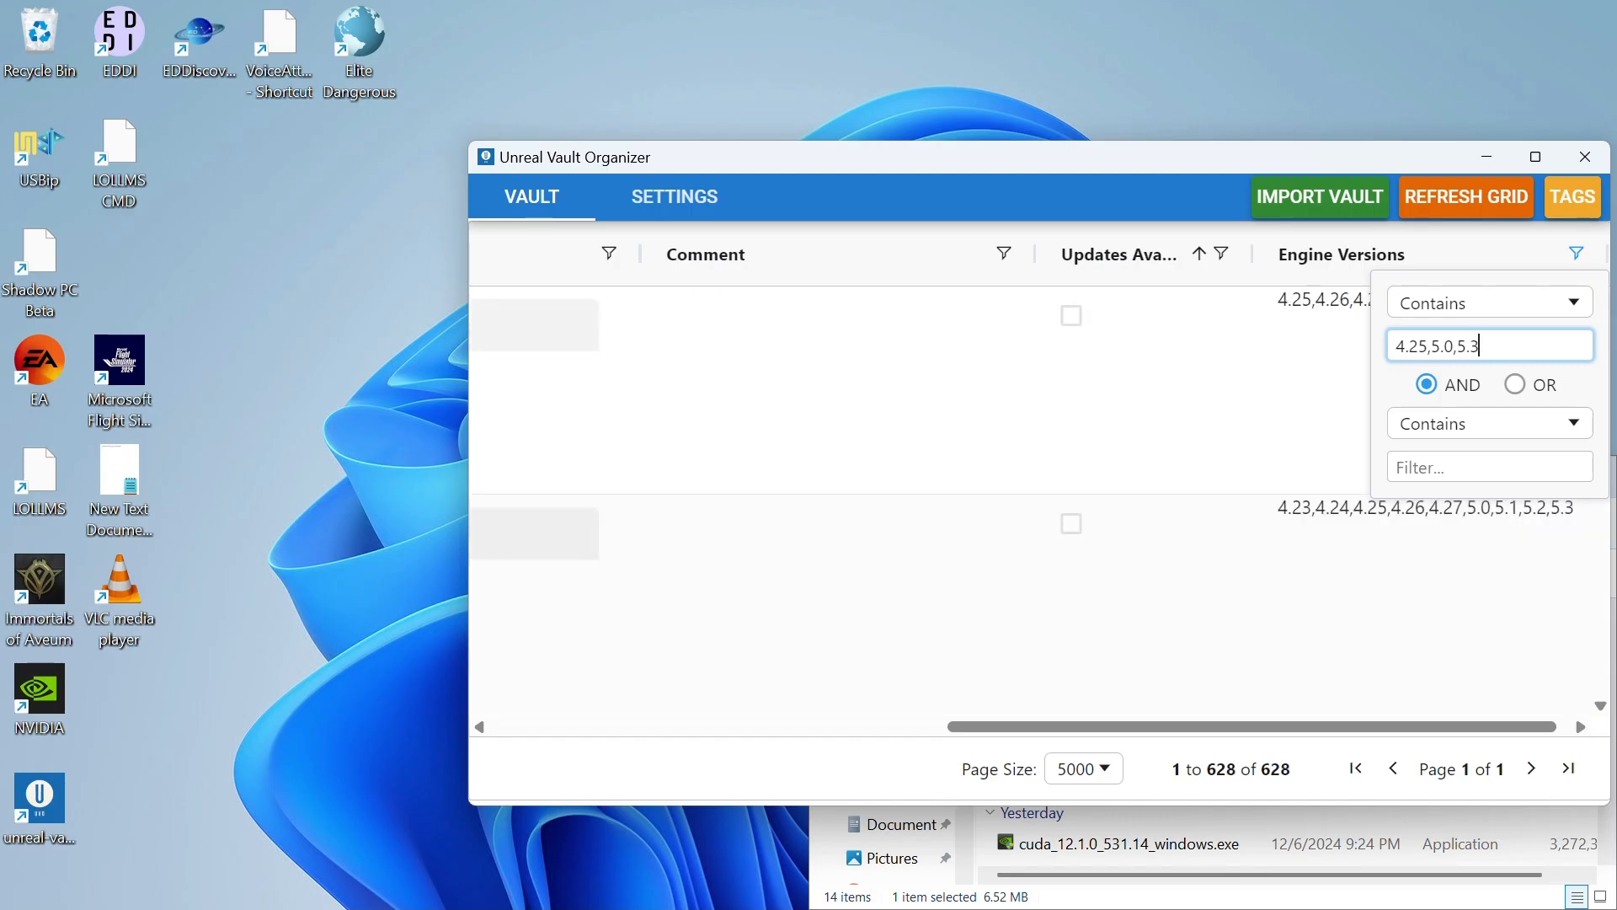
- Clear the Engine Versions filter text and close the filter
{"action": "key", "text": "BackSpace"}
{"action": "key", "text": "BackSpace"}
{"action": "key", "text": "BackSpace"}
{"action": "key", "text": "BackSpace"}
{"action": "key", "text": "BackSpace"}
{"action": "key", "text": "BackSpace"}
{"action": "key", "text": "BackSpace"}
{"action": "key", "text": "BackSpace"}
{"action": "key", "text": "BackSpace"}
{"action": "key", "text": "BackSpace"}
{"action": "key", "text": "BackSpace"}
{"action": "key", "text": "BackSpace"}
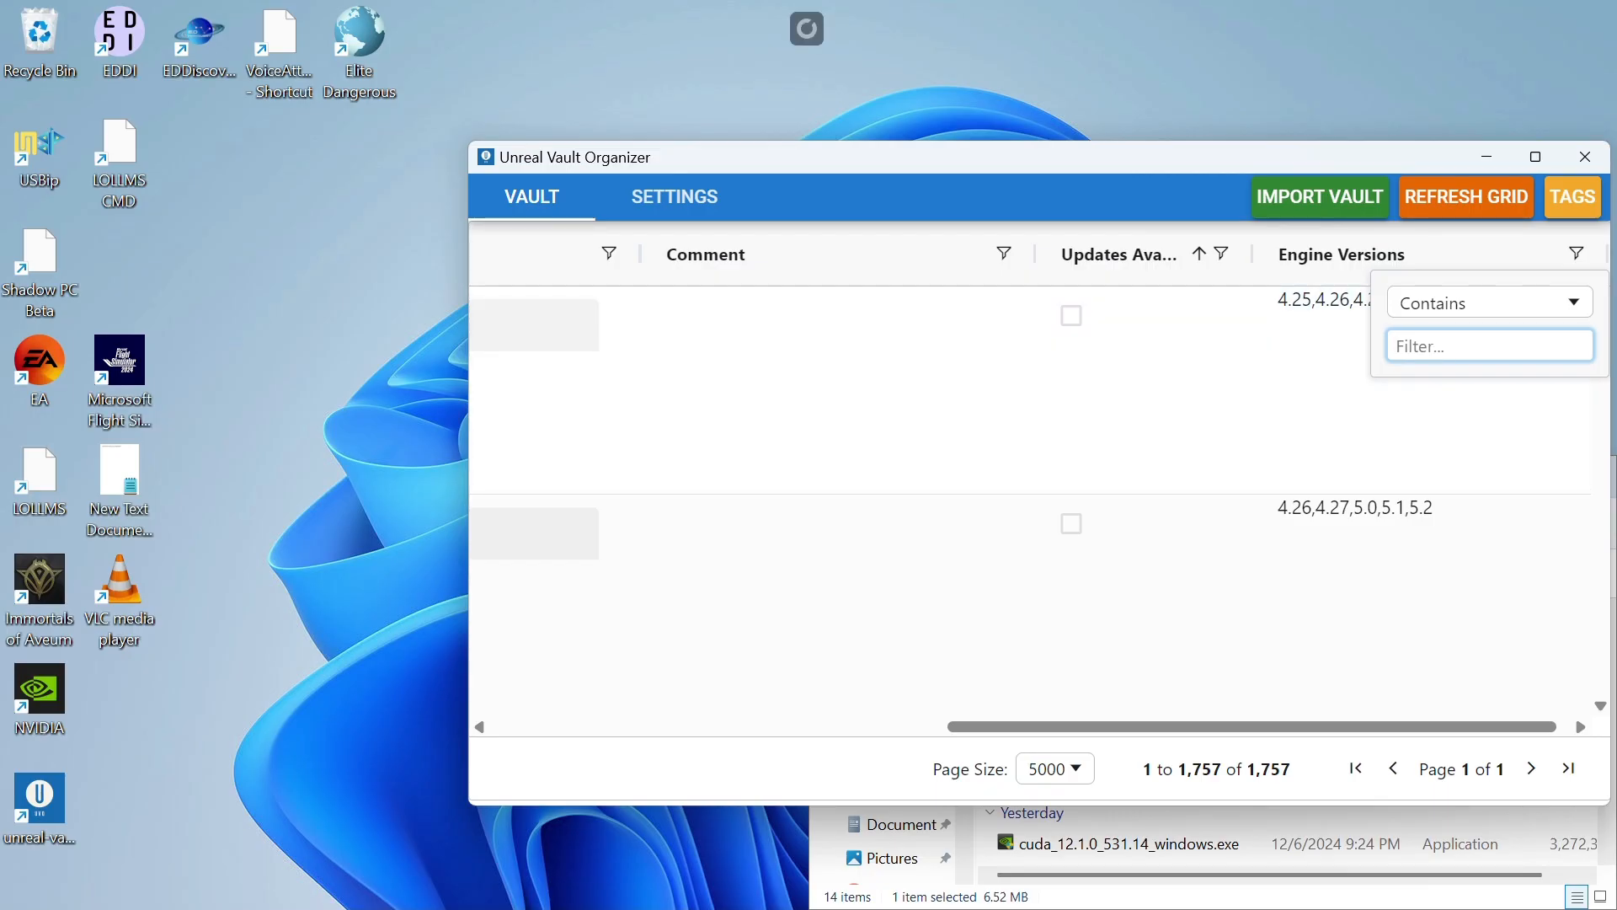
{"action": "key", "text": "Escape"}
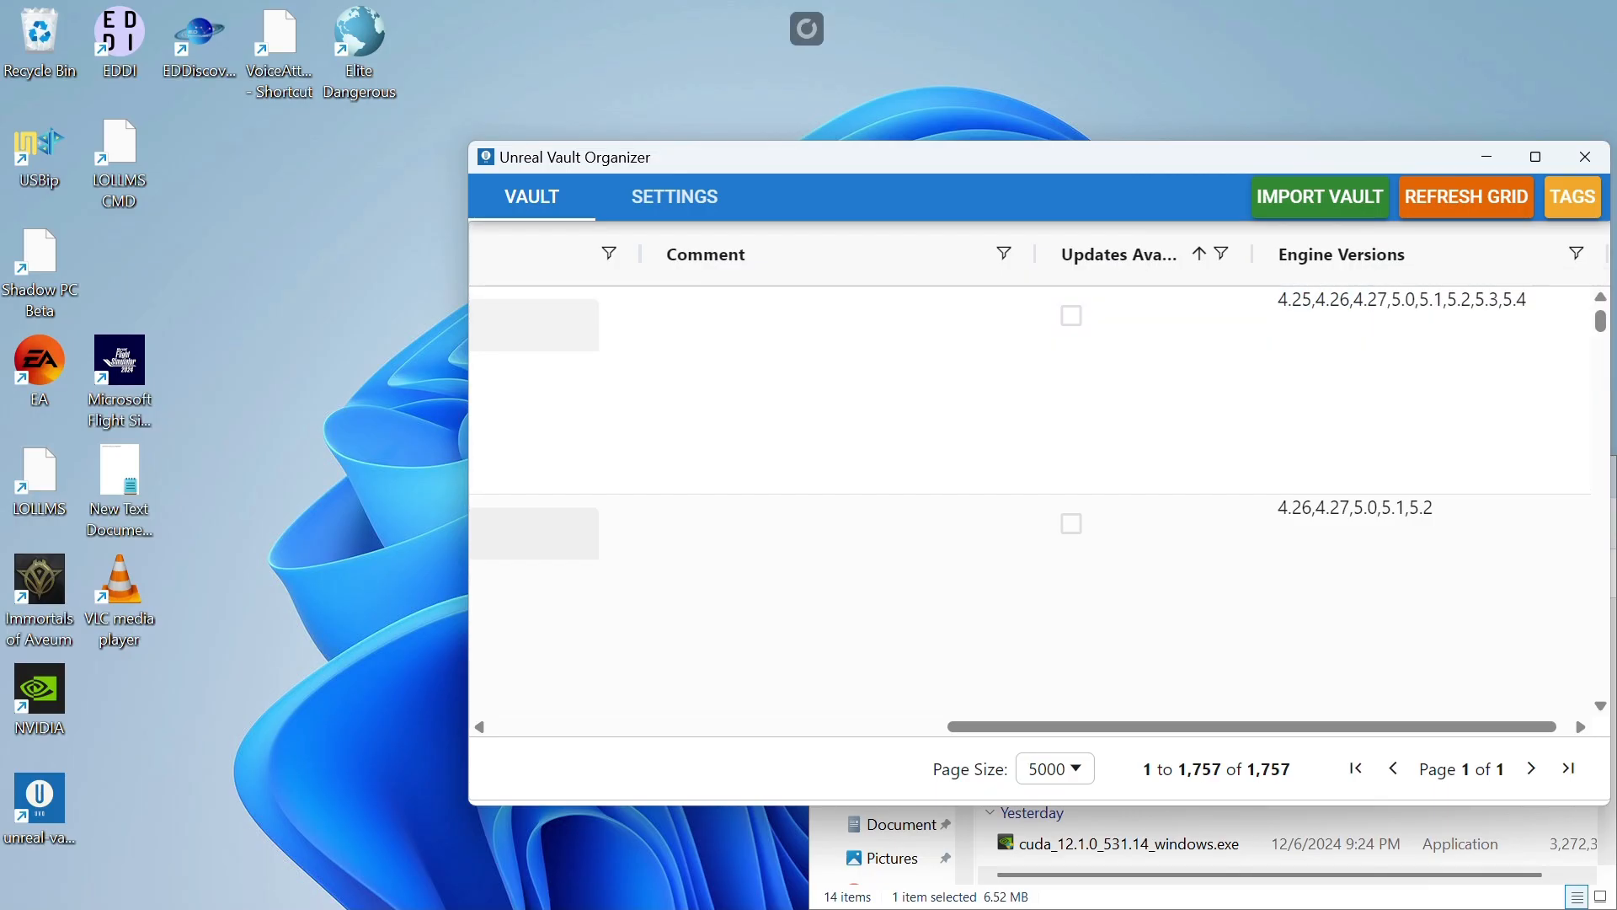
- Filter the Engine Versions column to assets containing "5.3" and browse the titles of the matching assets
{"action": "left_click", "coordinate": [1576, 252]}
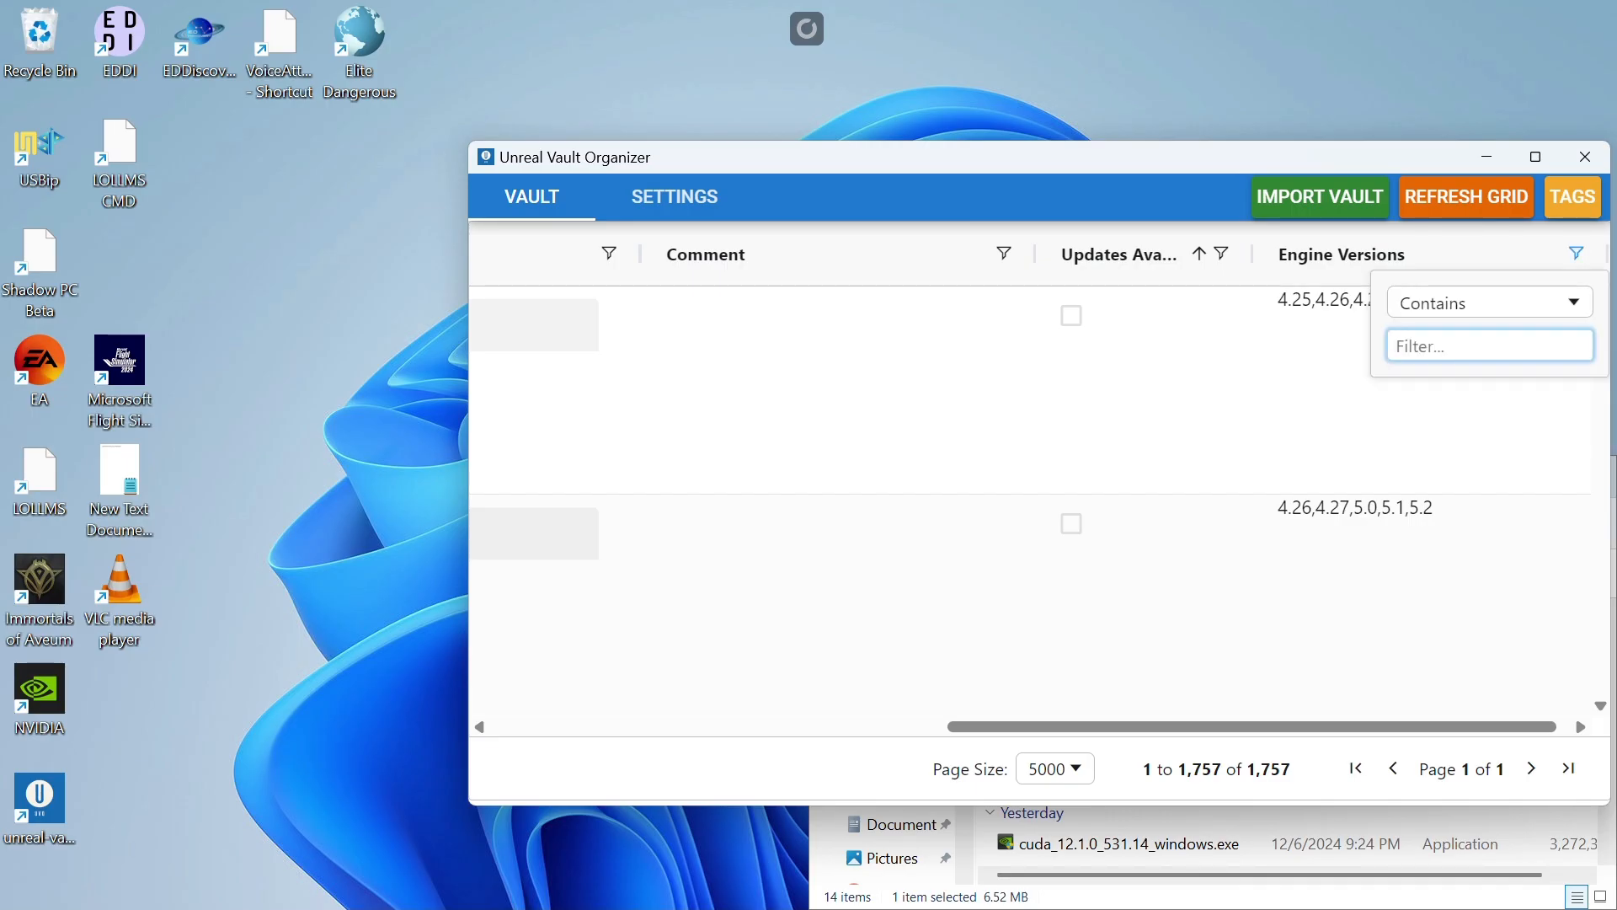
{"action": "type", "text": "5.3"}
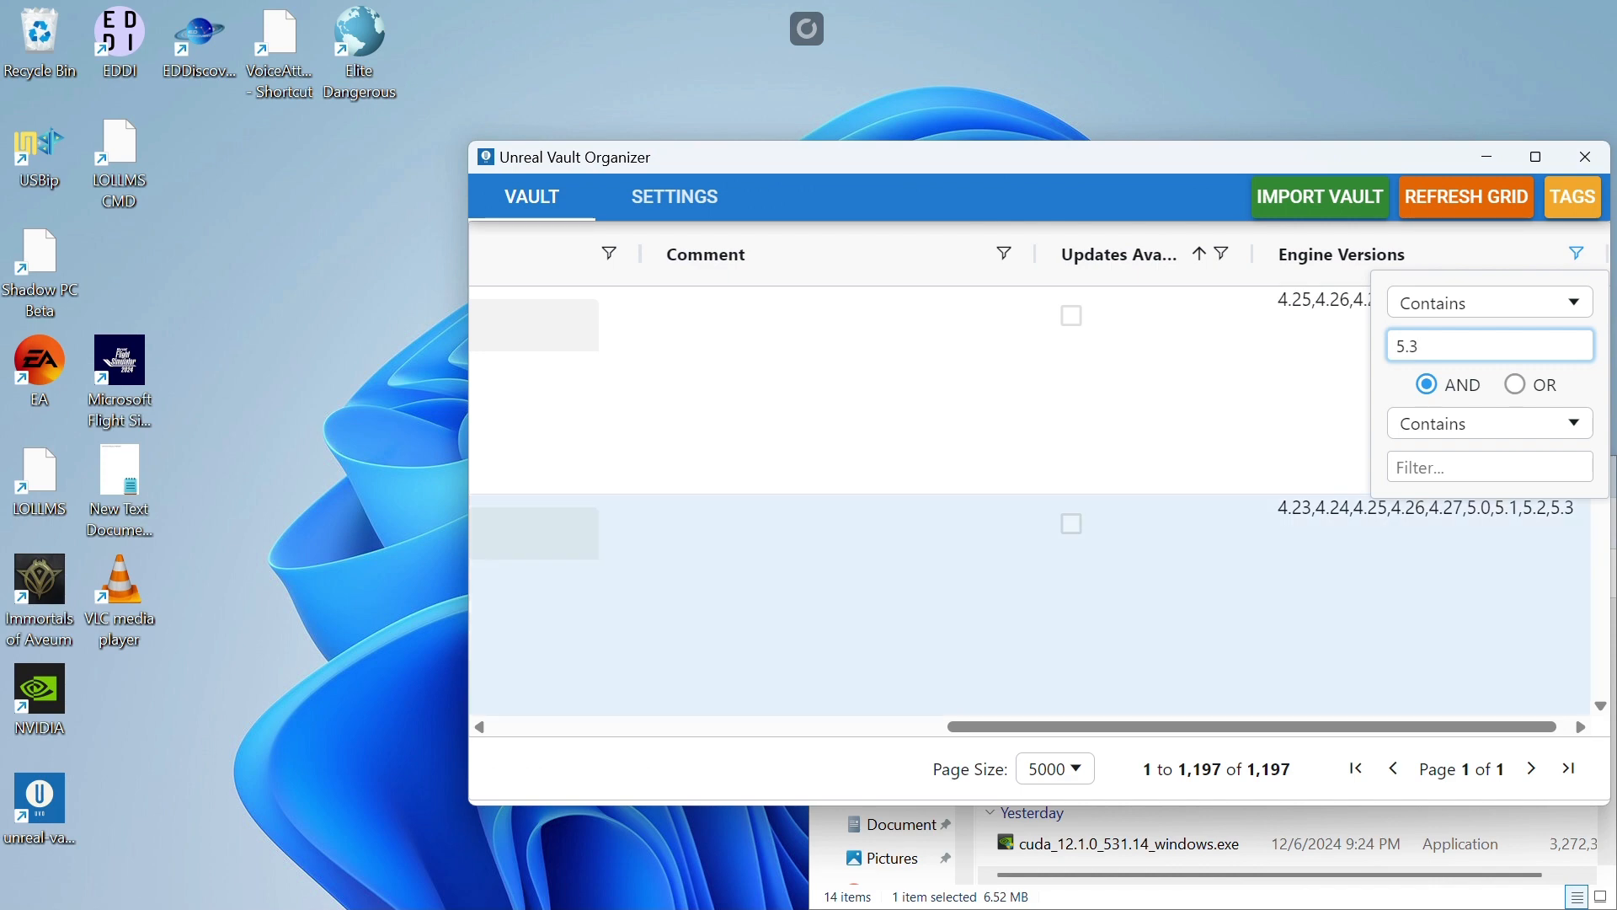
{"action": "left_click", "coordinate": [1423, 605]}
{"action": "scroll", "coordinate": [1030, 390], "scroll_direction": "down", "scroll_amount": 3}
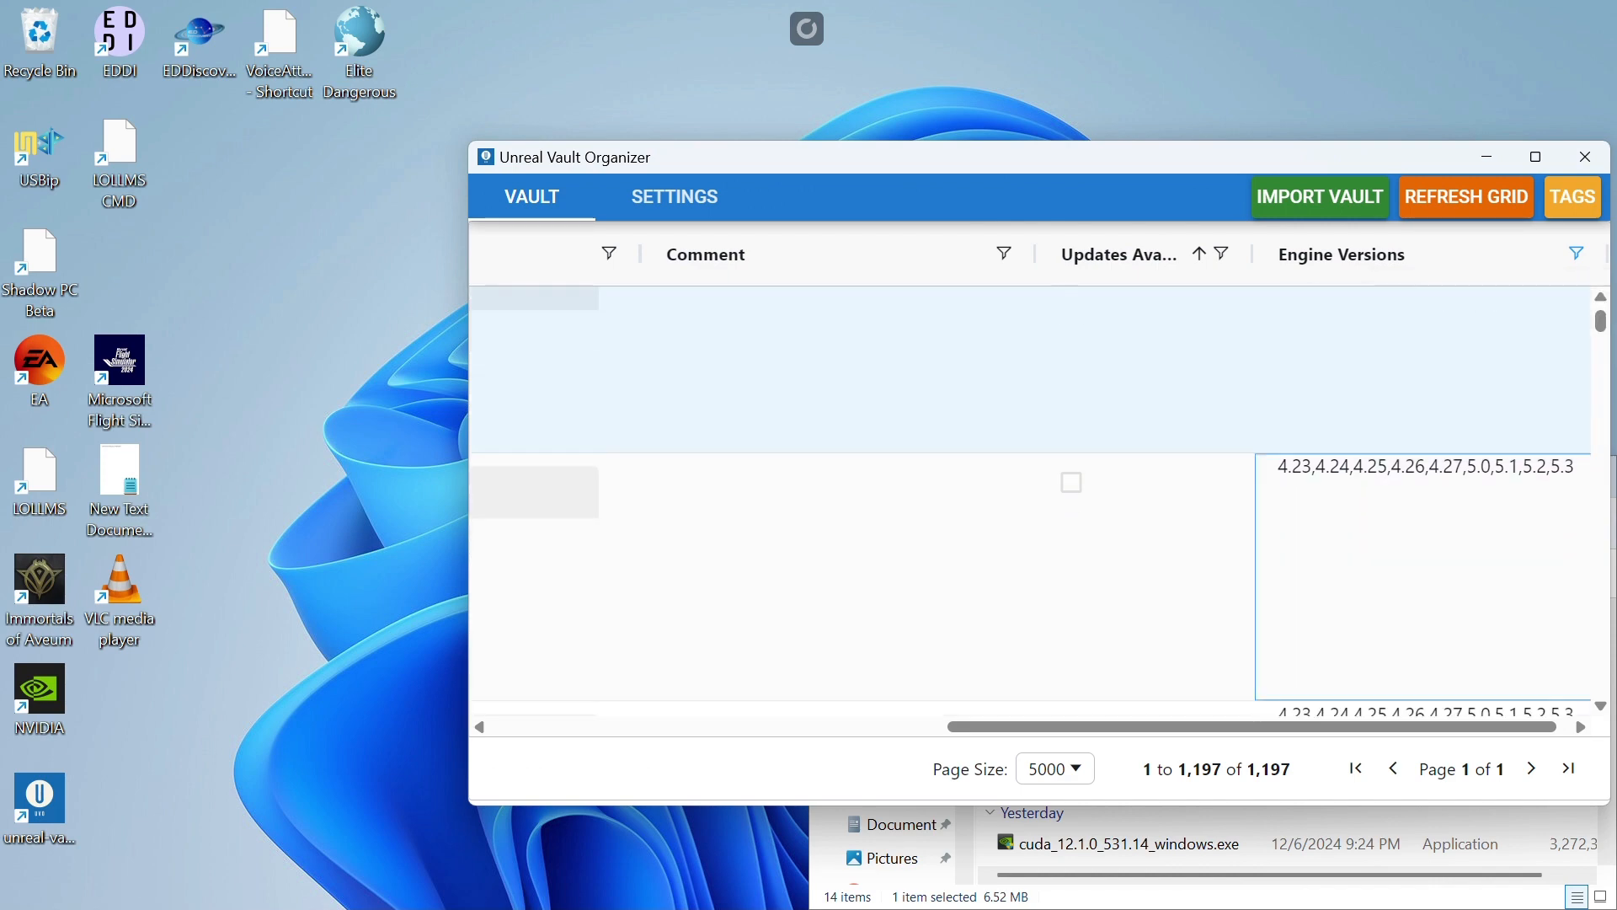
{"action": "left_click_drag", "start_coordinate": [1252, 726], "coordinate": [797, 726]}
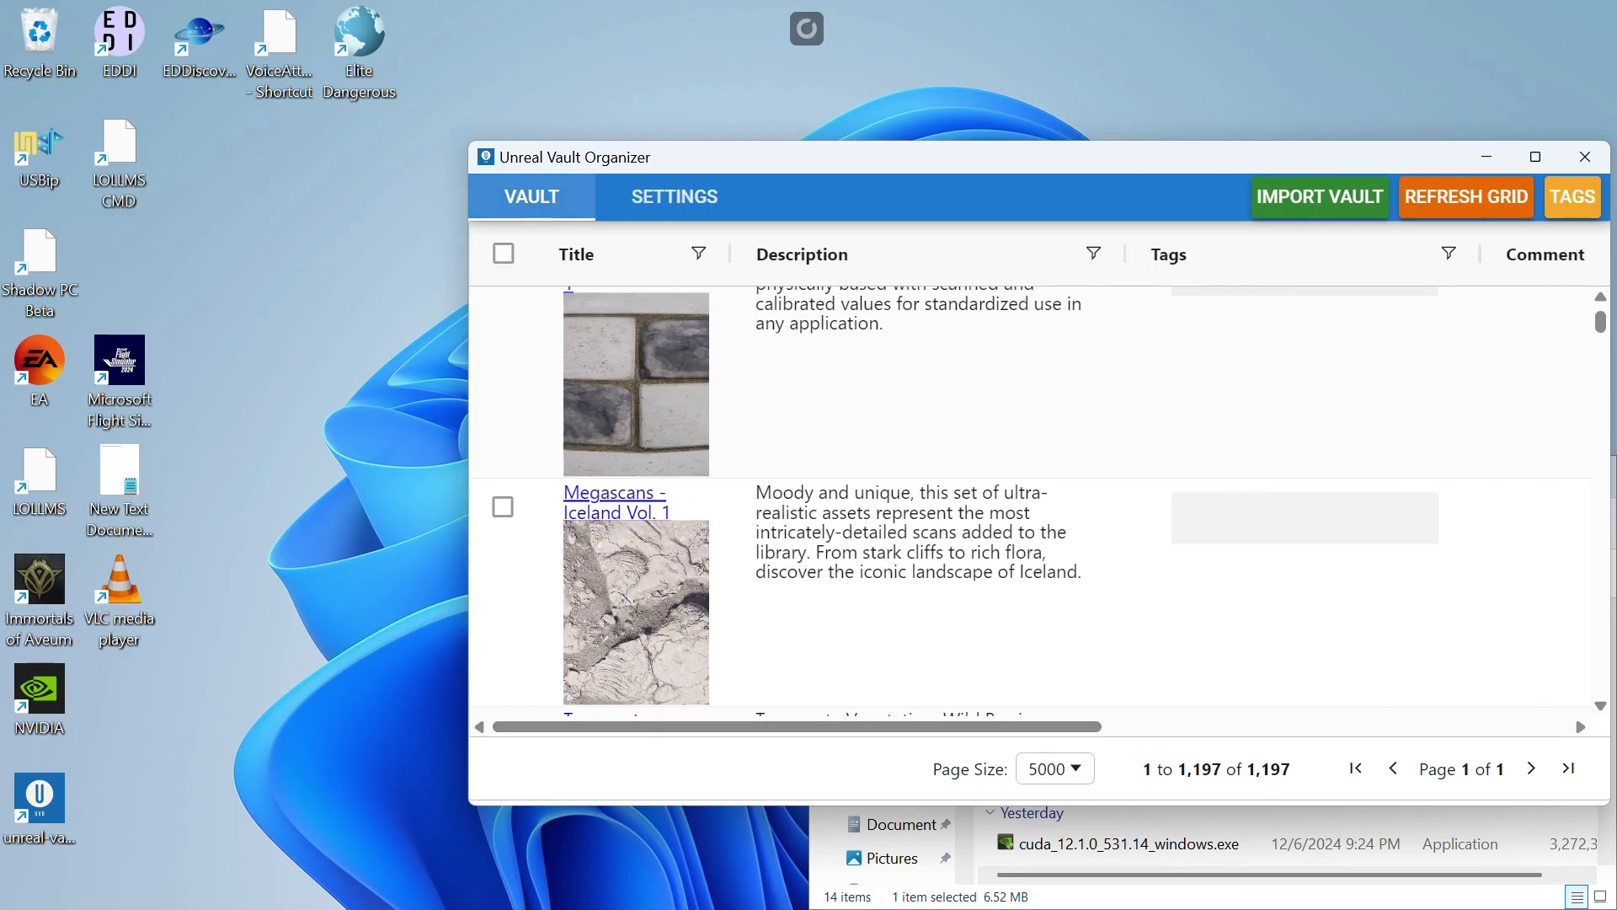
{"action": "scroll", "coordinate": [1029, 390], "scroll_direction": "down", "scroll_amount": 2}
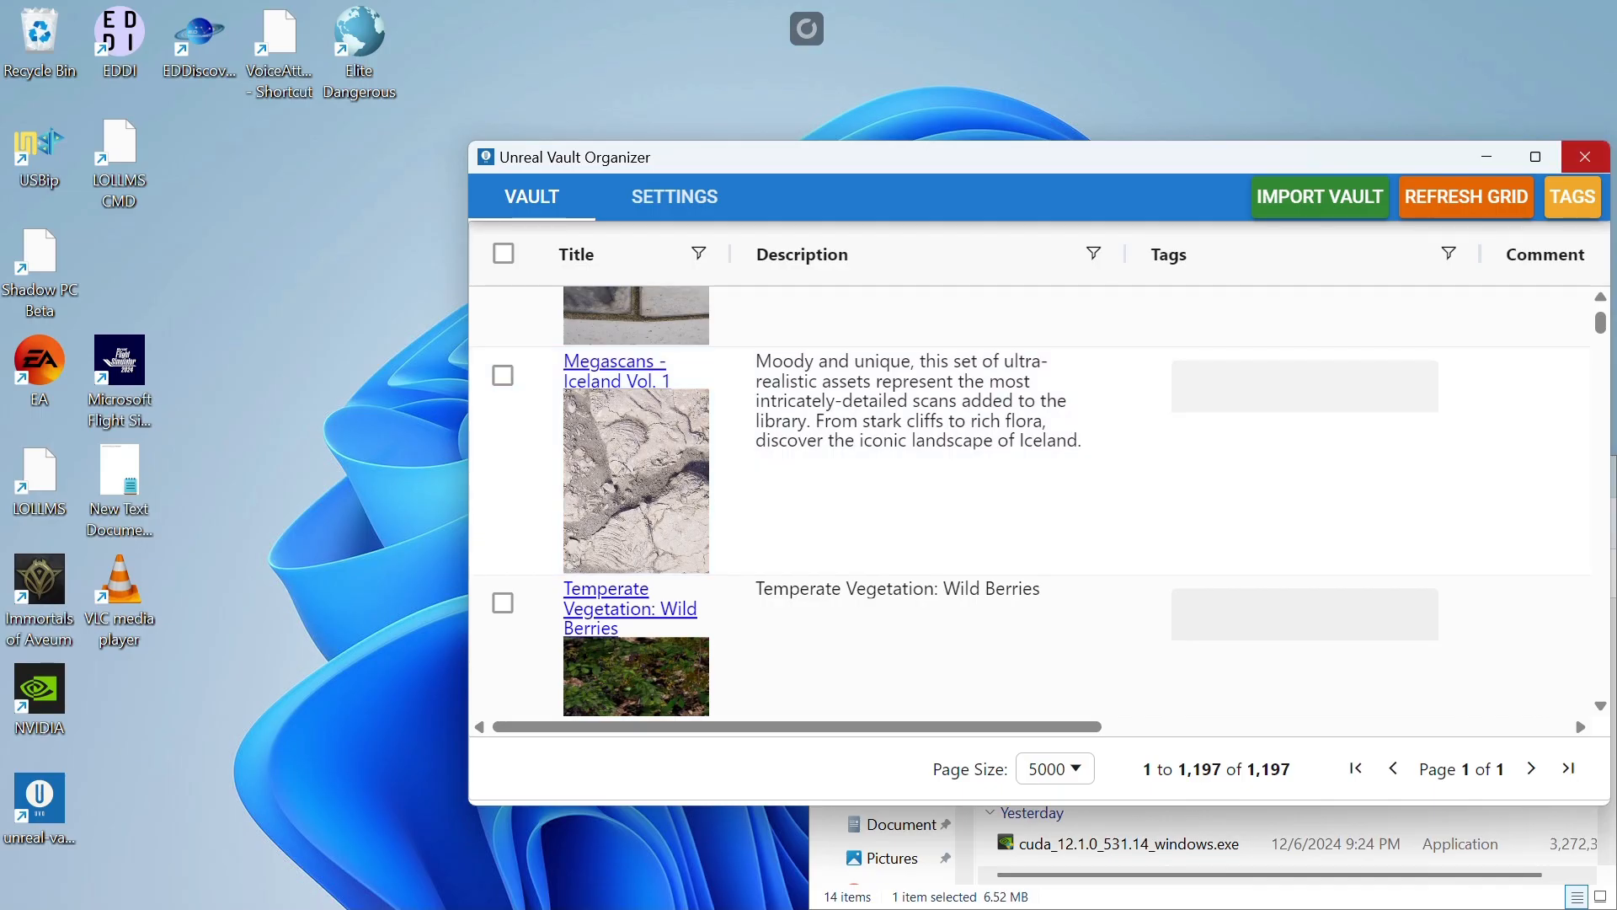
- Maximize the organizer window and refresh the grid to reset its sorting and filtering
{"action": "left_click", "coordinate": [1535, 157]}
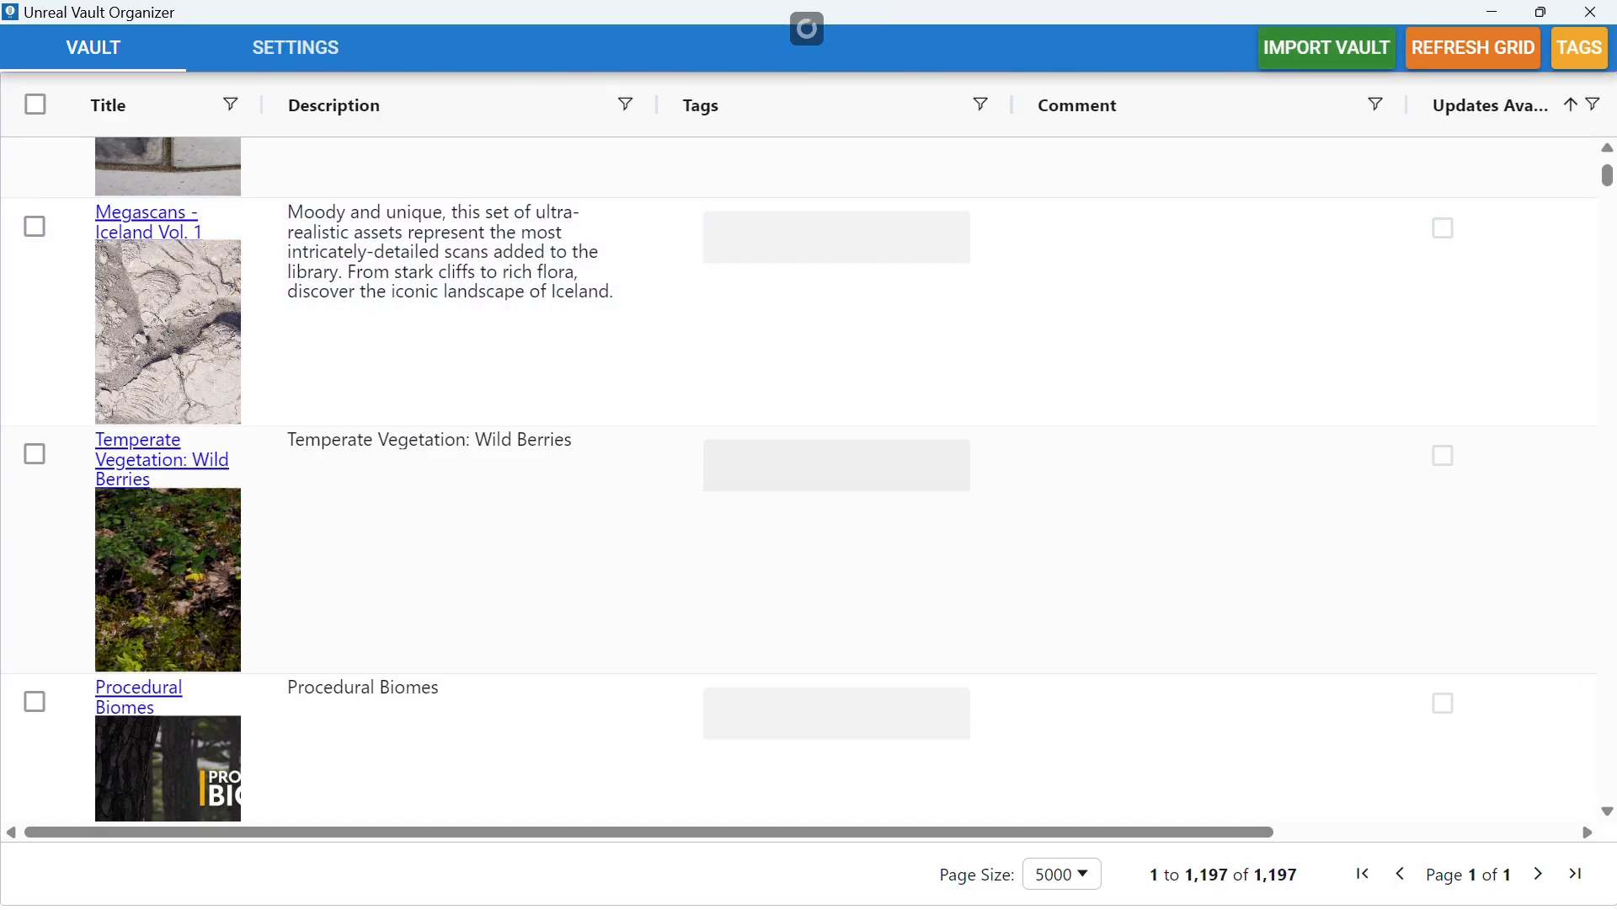
{"action": "left_click", "coordinate": [1471, 47]}
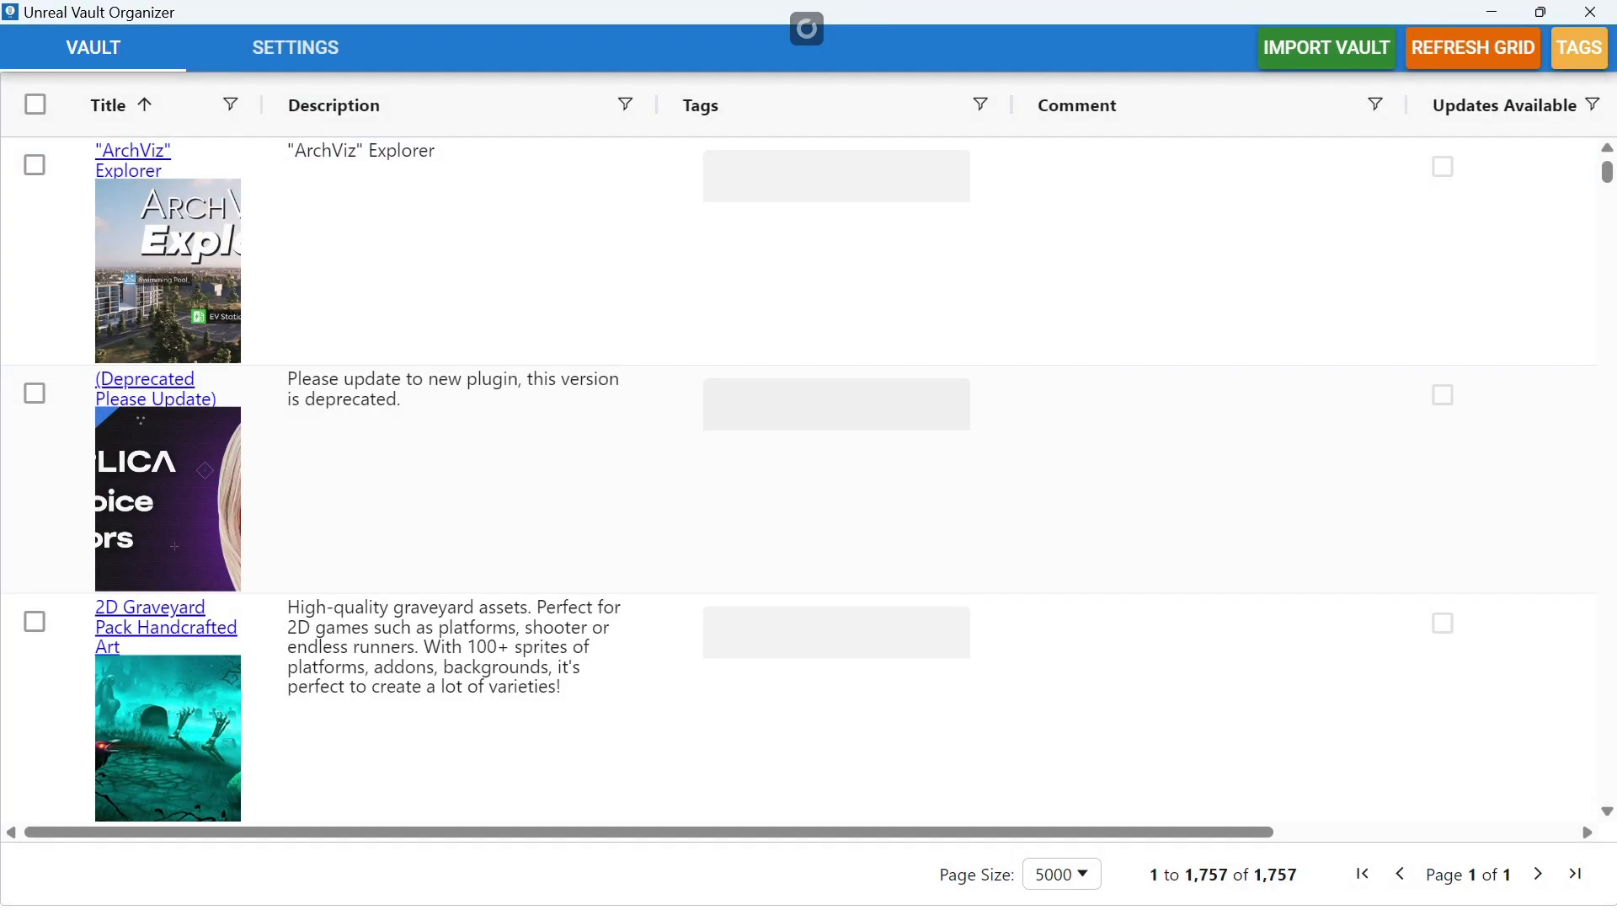
- Add the new tags "landscape" and "weather" to the organizer's tag list
{"action": "left_click", "coordinate": [1578, 48]}
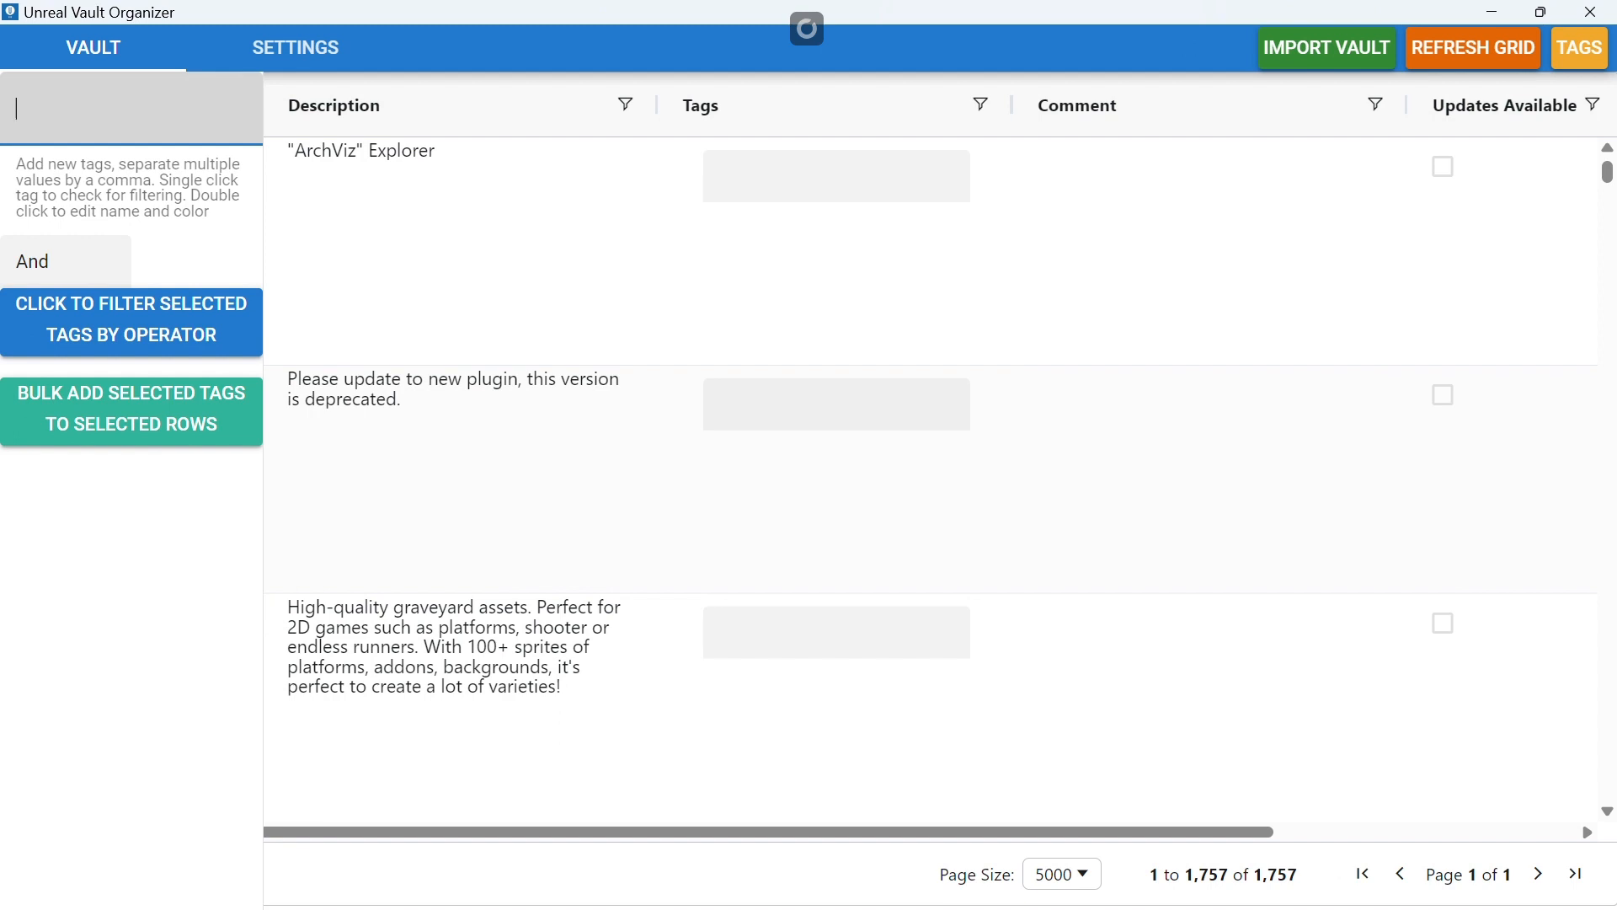
{"action": "type", "text": "landscape,weather"}
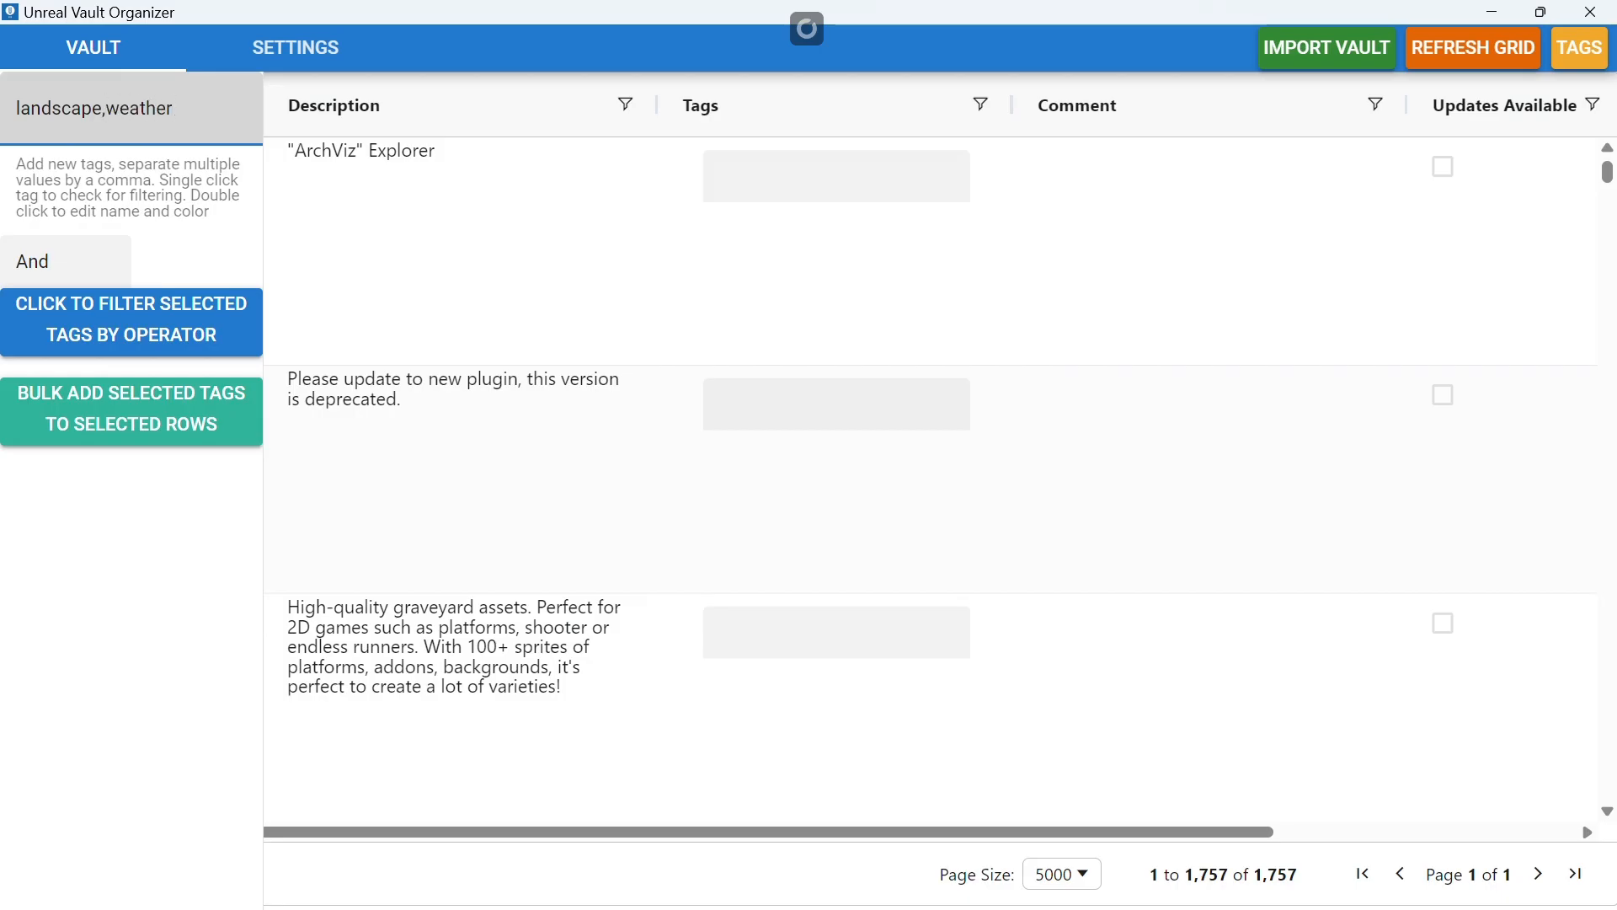
{"action": "key", "text": "Return"}
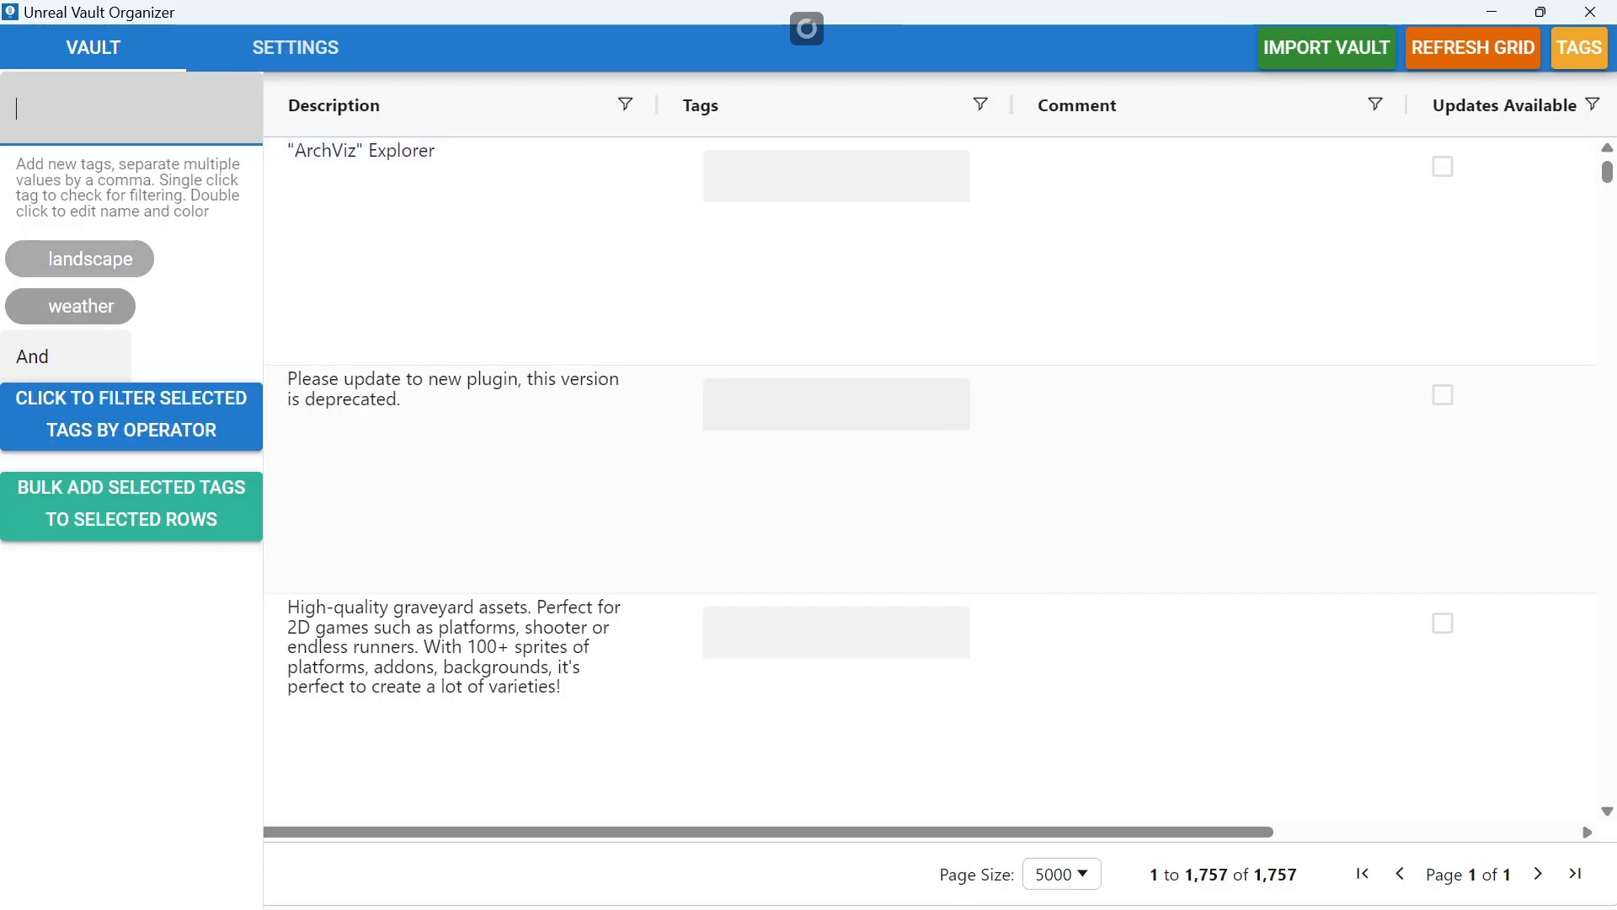
- Check the landscape and weather tags for filtering, and uncheck the weather tag again
{"action": "left_click", "coordinate": [90, 258]}
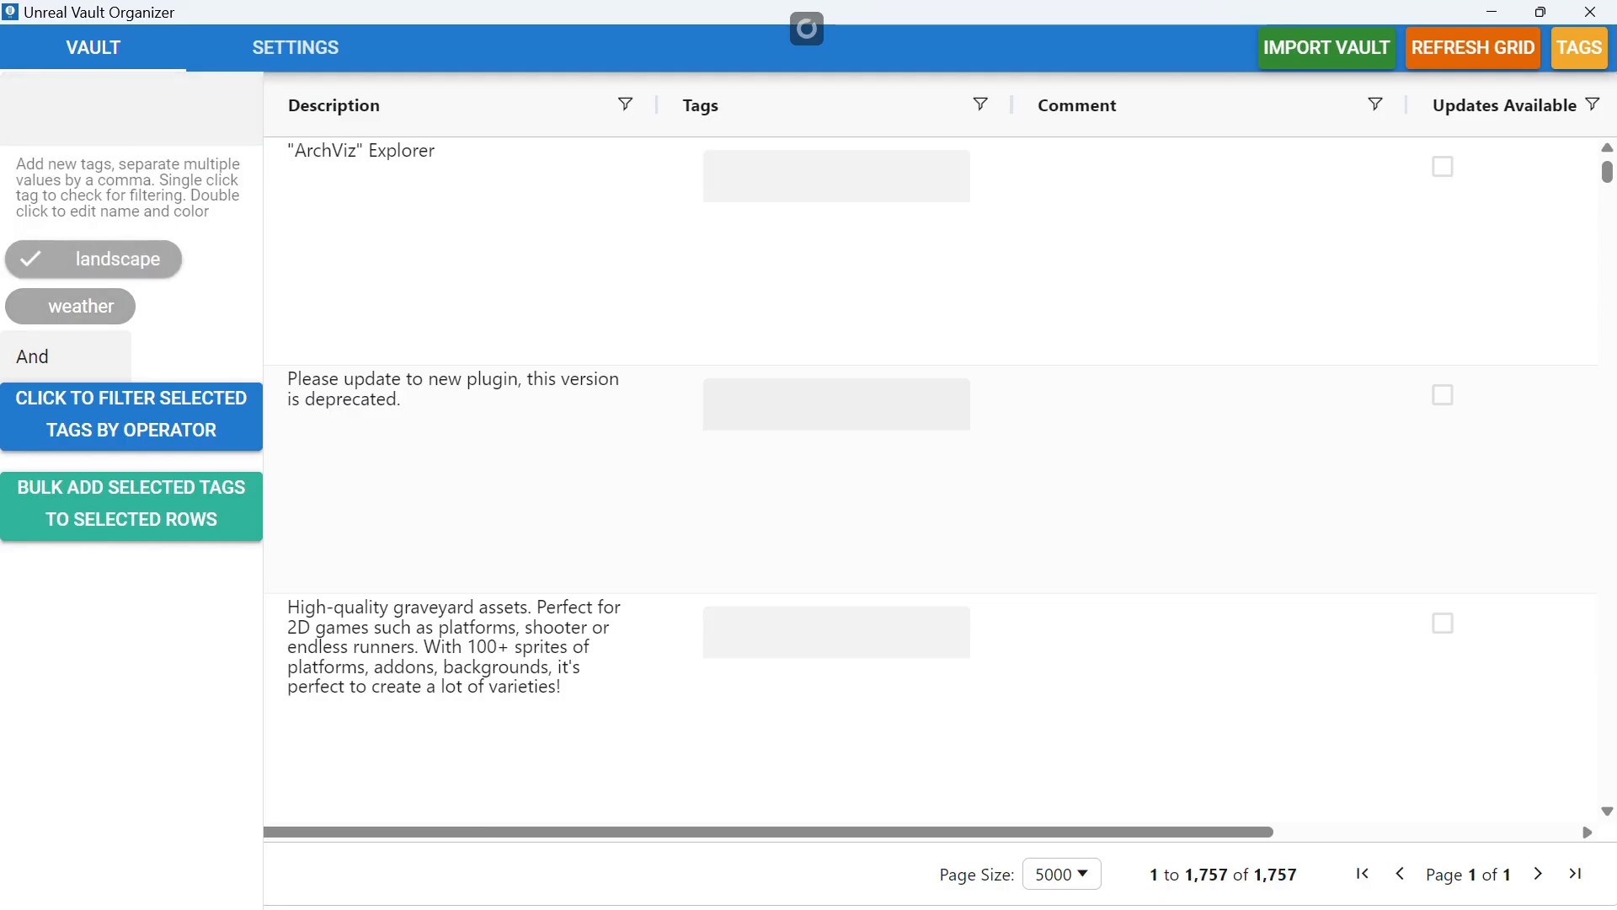
{"action": "left_click", "coordinate": [71, 307]}
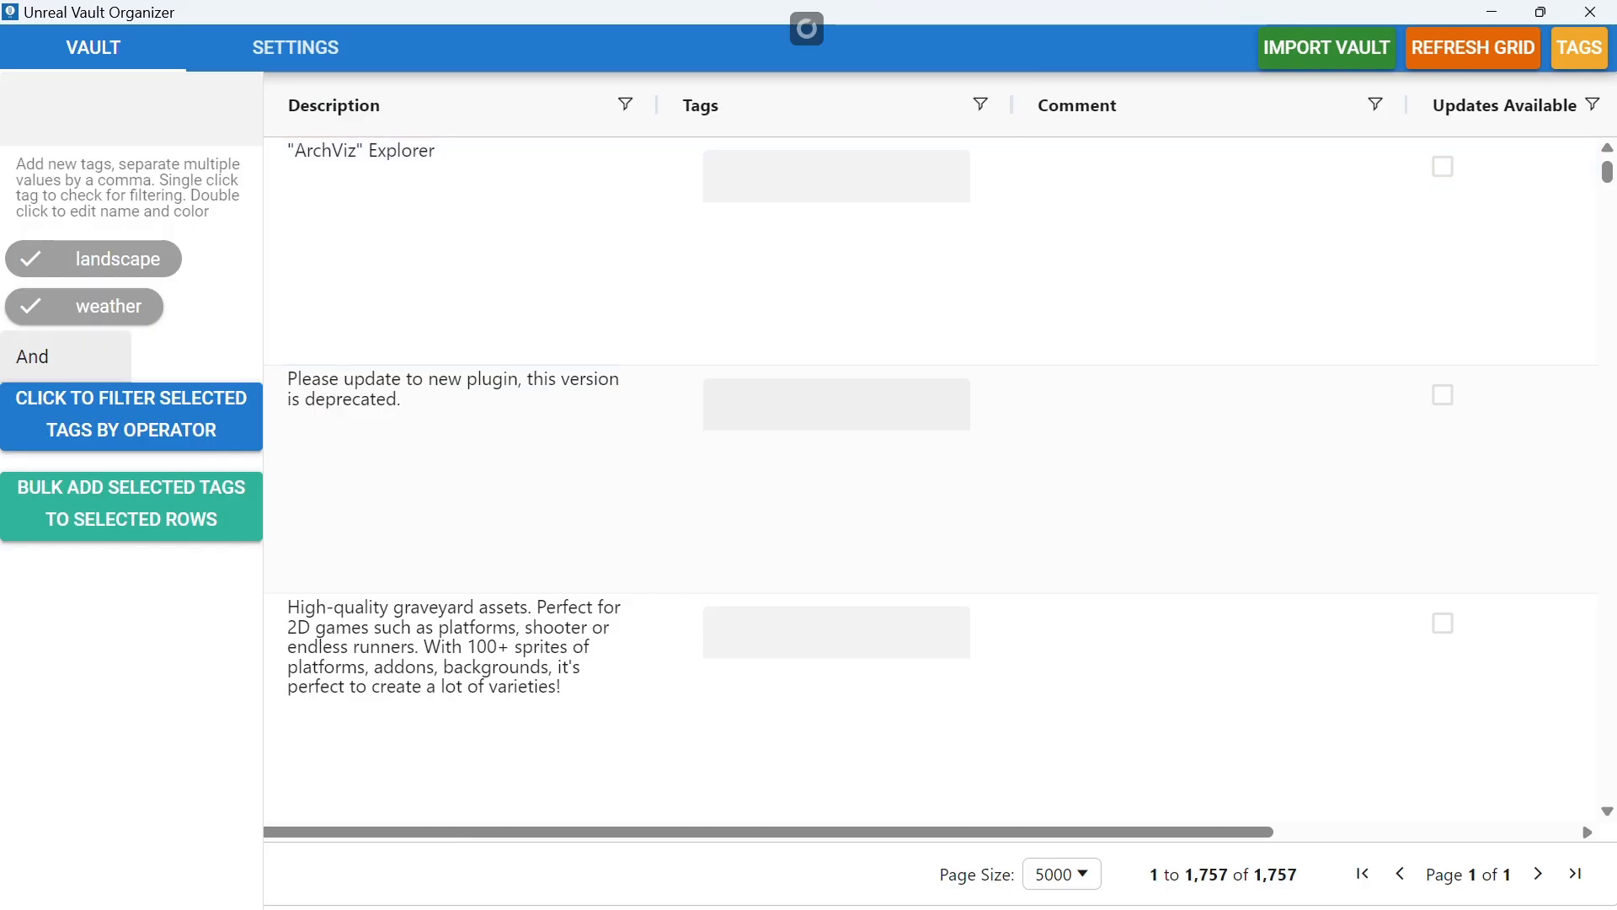
{"action": "left_click", "coordinate": [71, 306]}
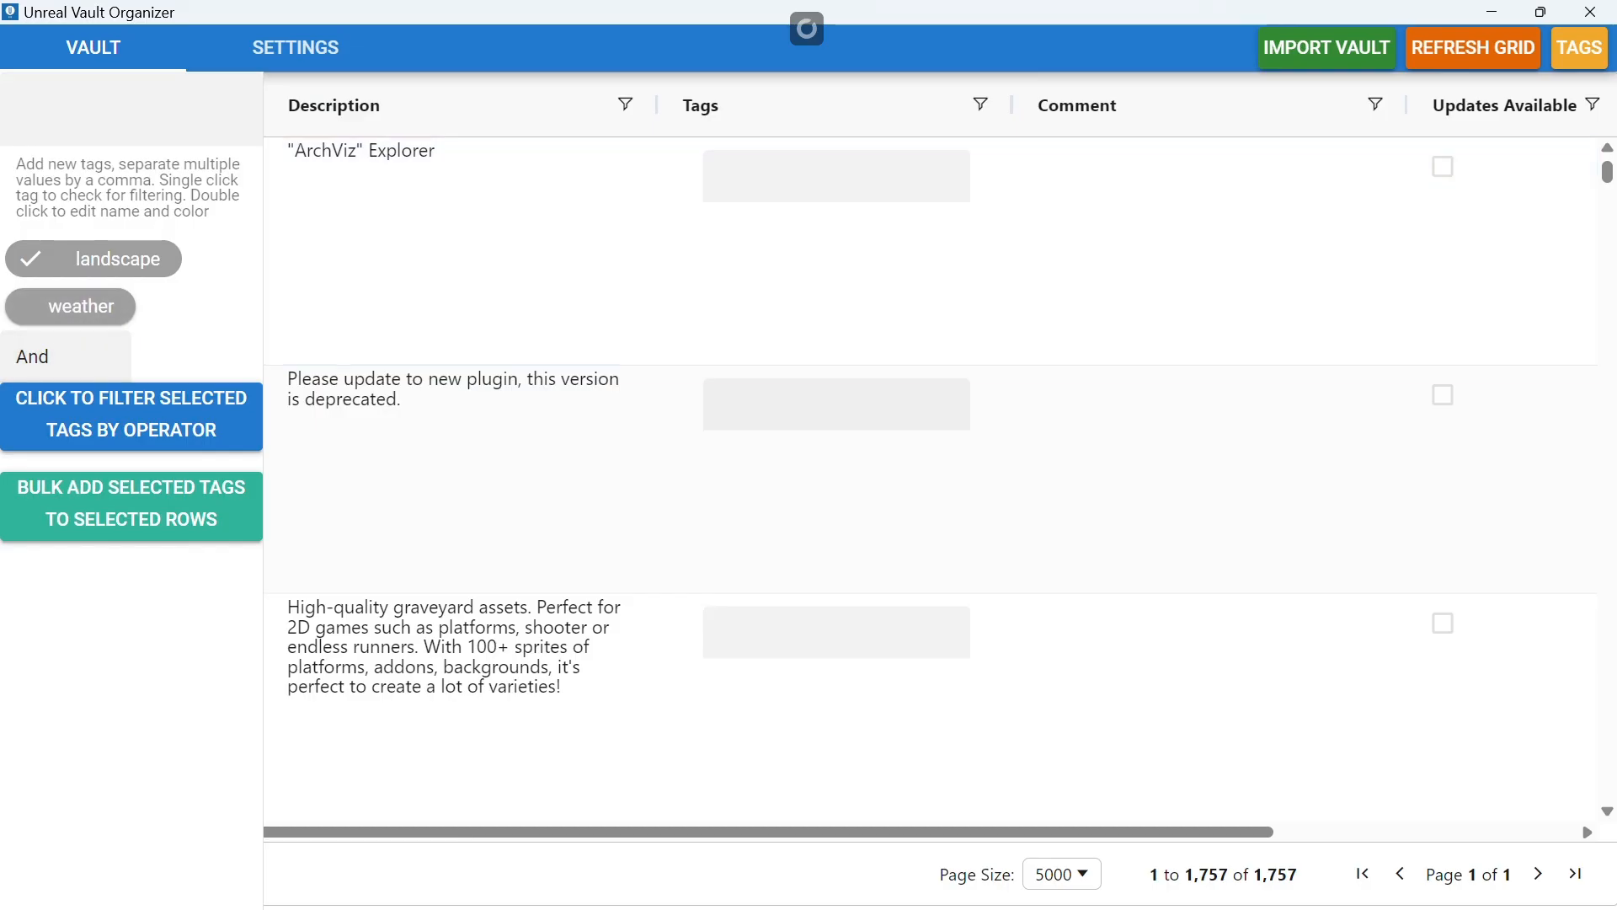
- Uncheck the landscape tag and rename it to "landscapy"
{"action": "left_click", "coordinate": [93, 259]}
{"action": "double_click", "coordinate": [93, 258]}
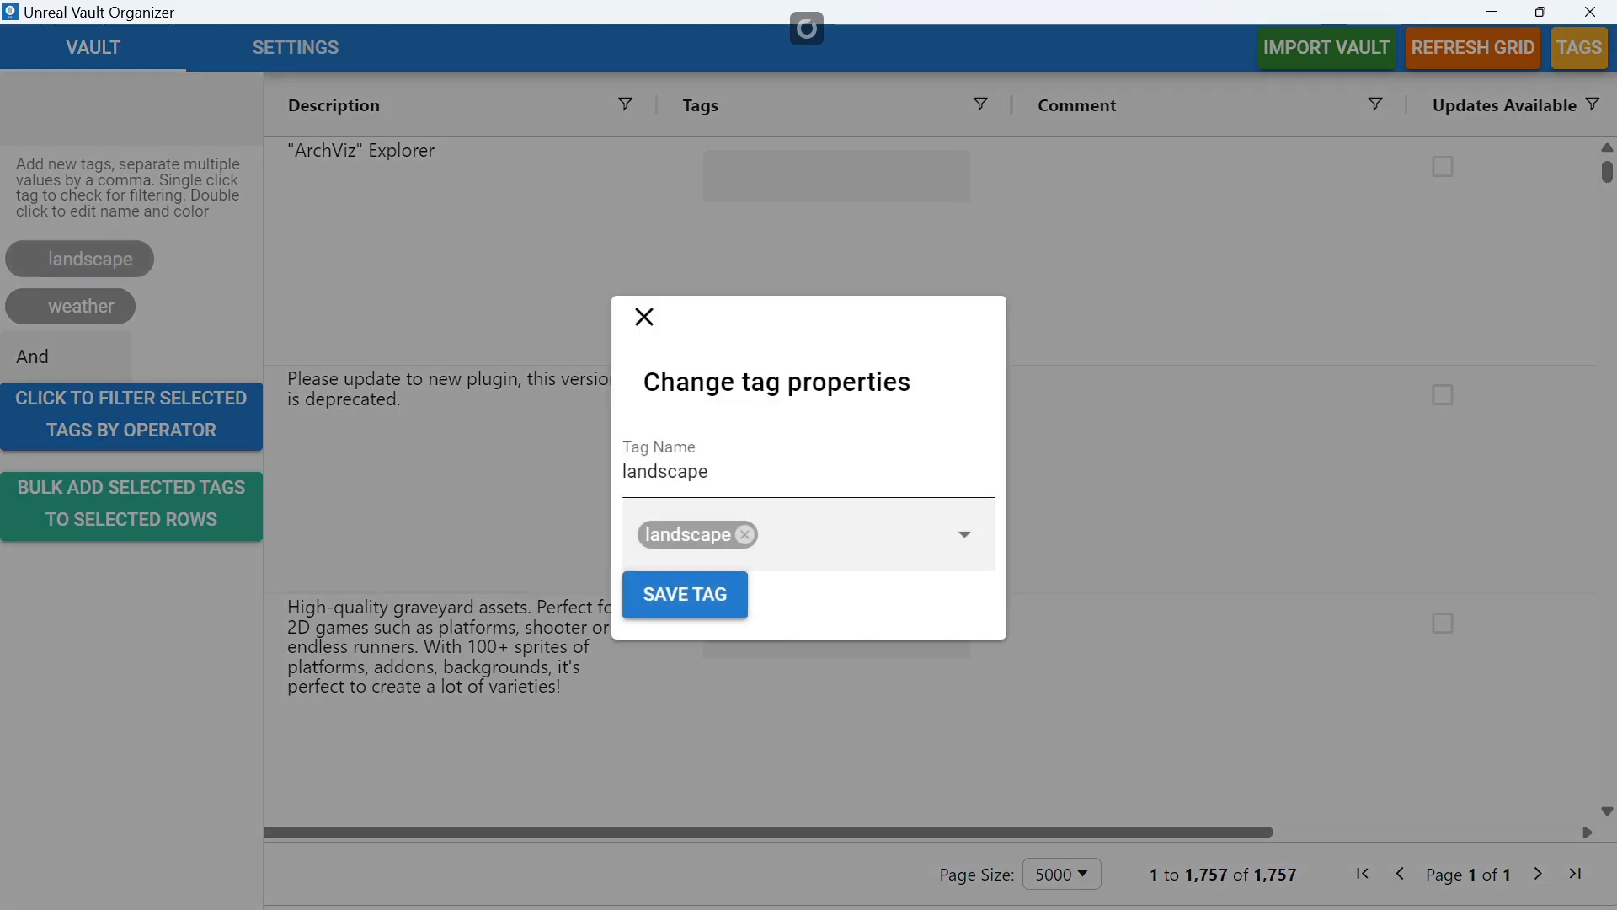
{"action": "double_click", "coordinate": [708, 471]}
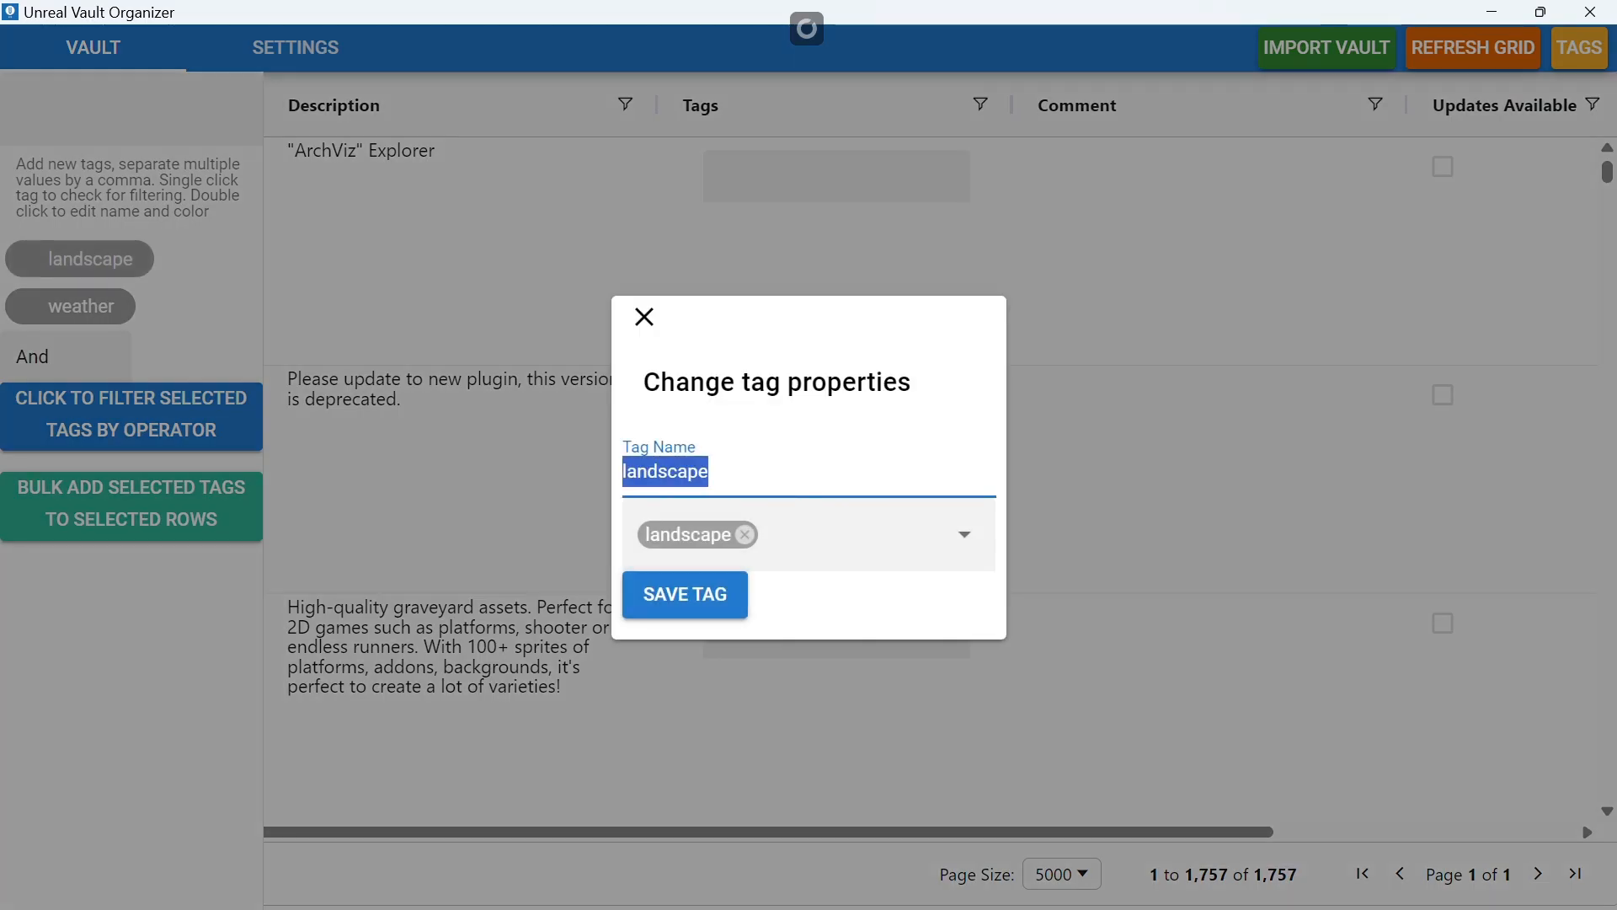
{"action": "left_click", "coordinate": [708, 471]}
{"action": "key", "text": "BackSpace"}
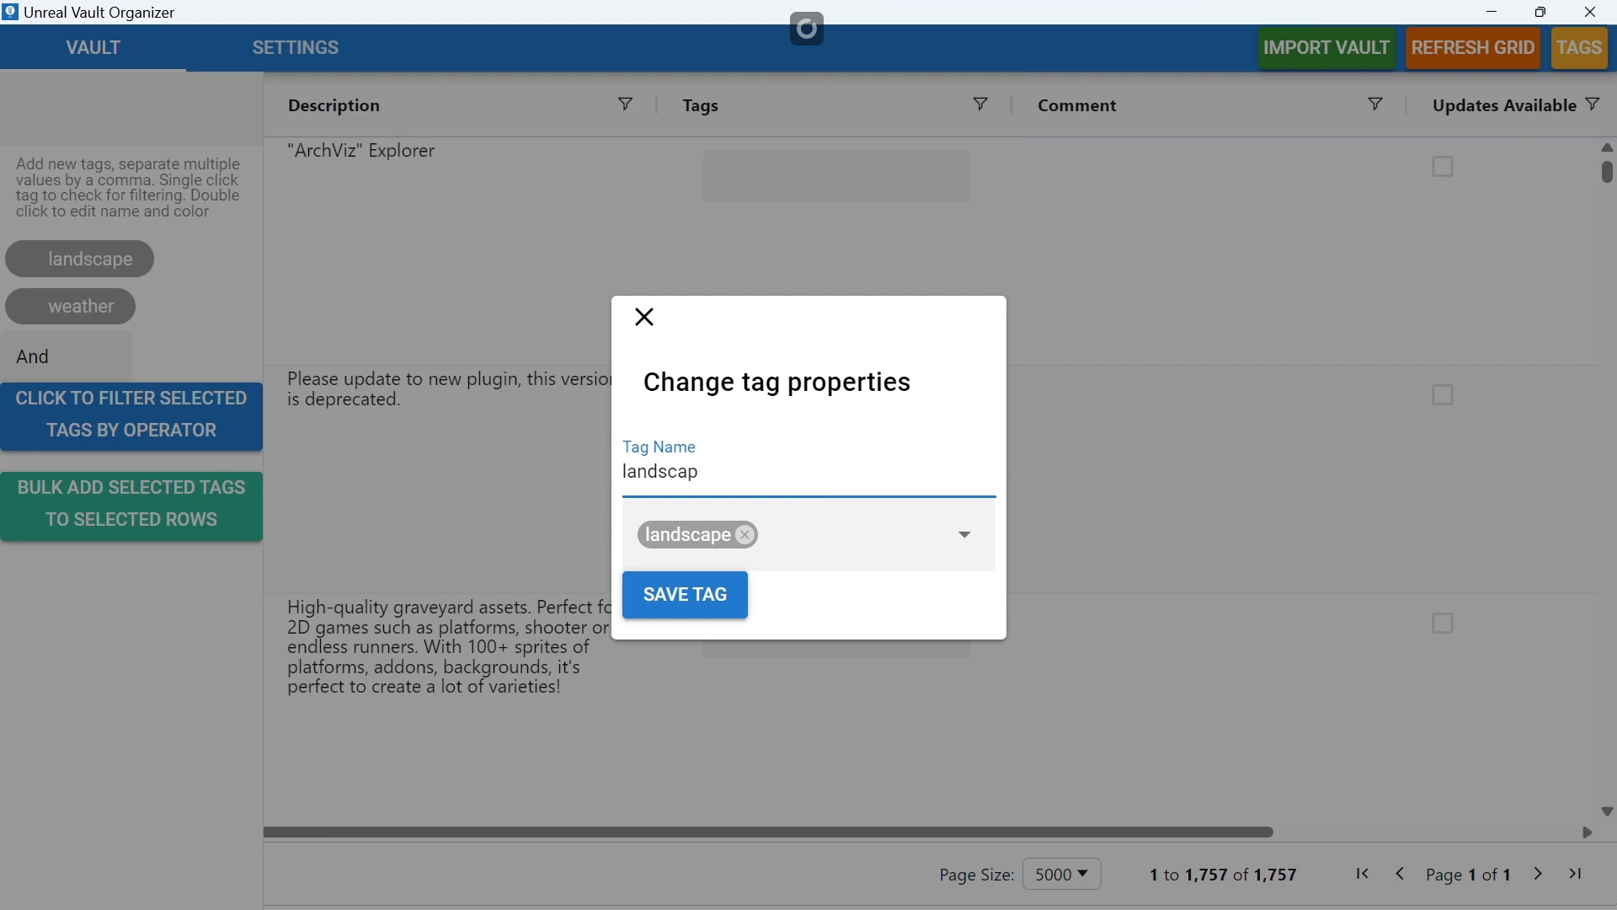
{"action": "type", "text": "y"}
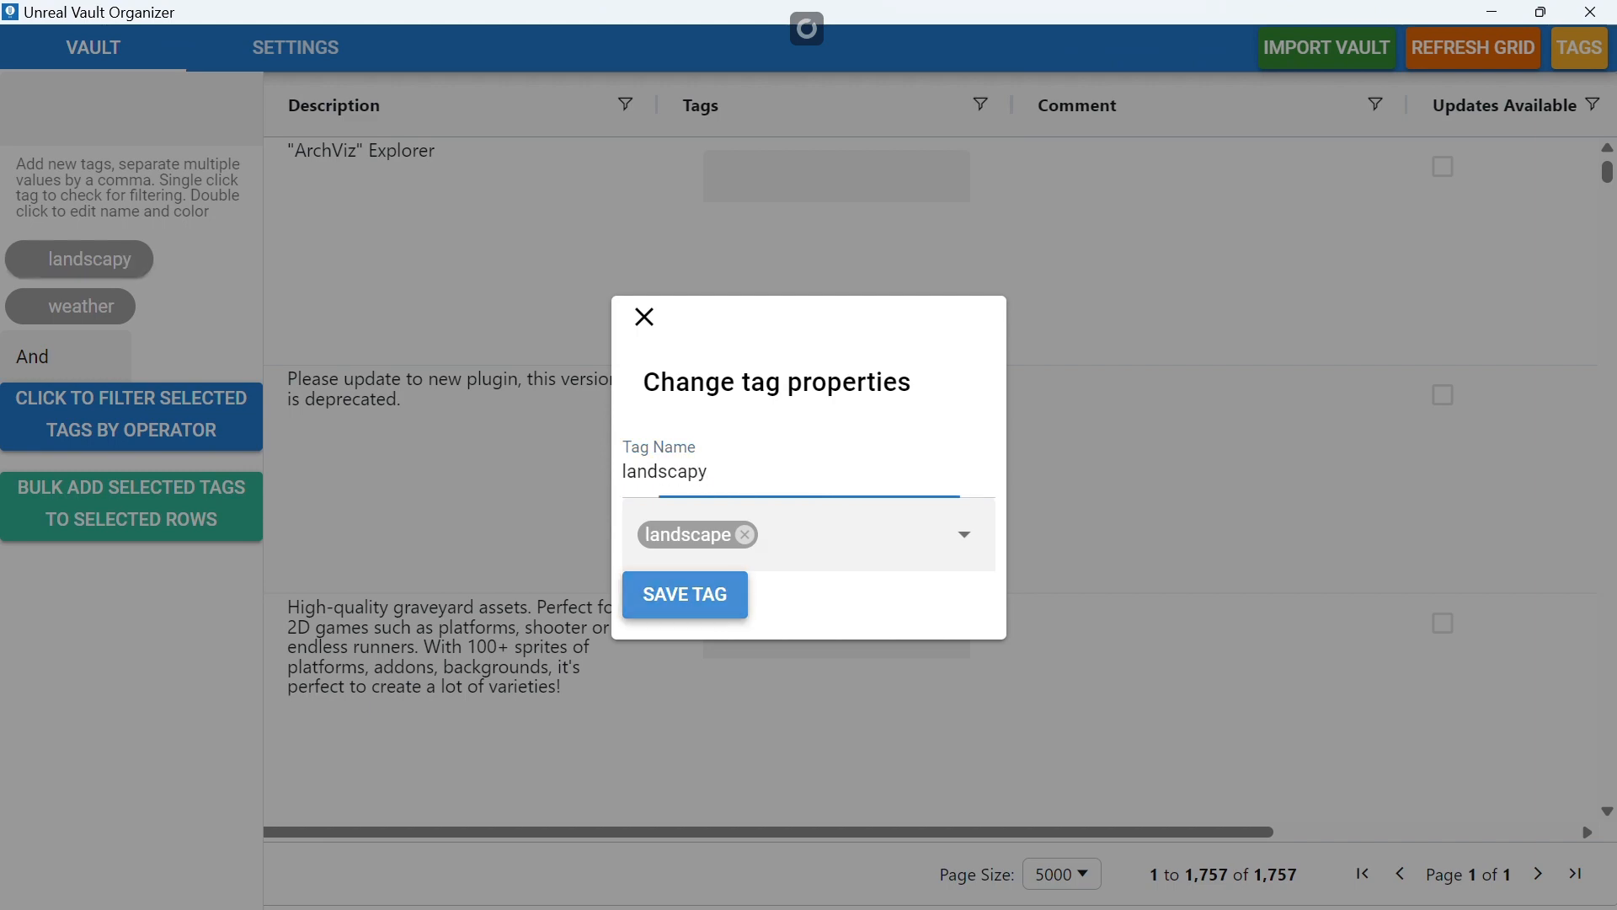
{"action": "key", "text": "Return"}
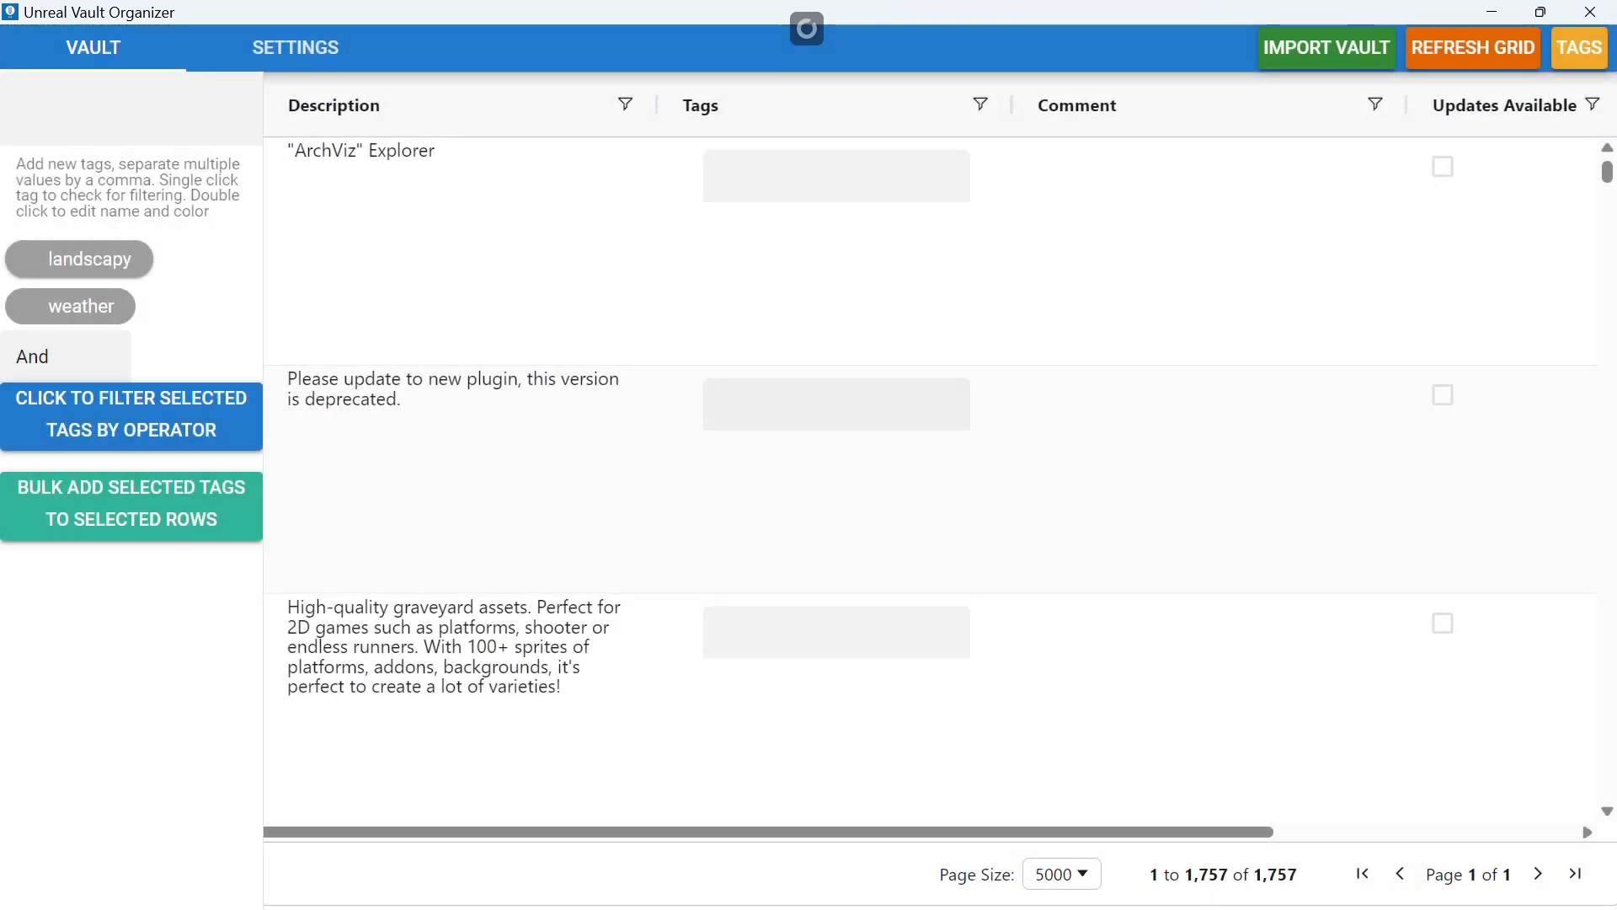
- Set the landscapy tag's color to green-6 and save the tag
{"action": "double_click", "coordinate": [90, 259]}
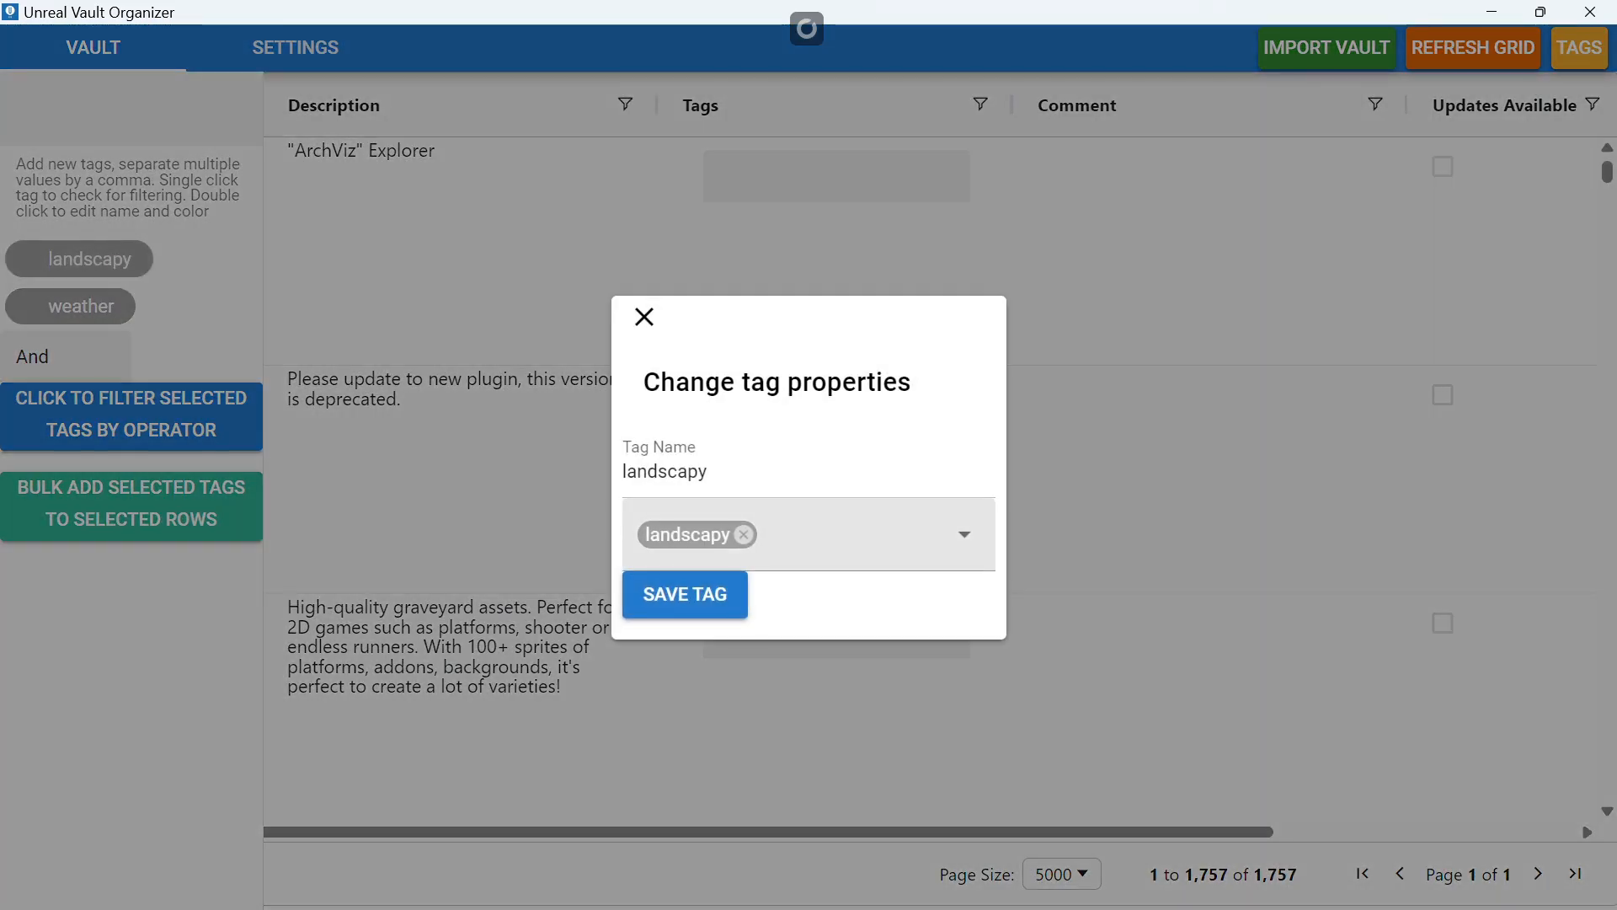
{"action": "left_click", "coordinate": [963, 534]}
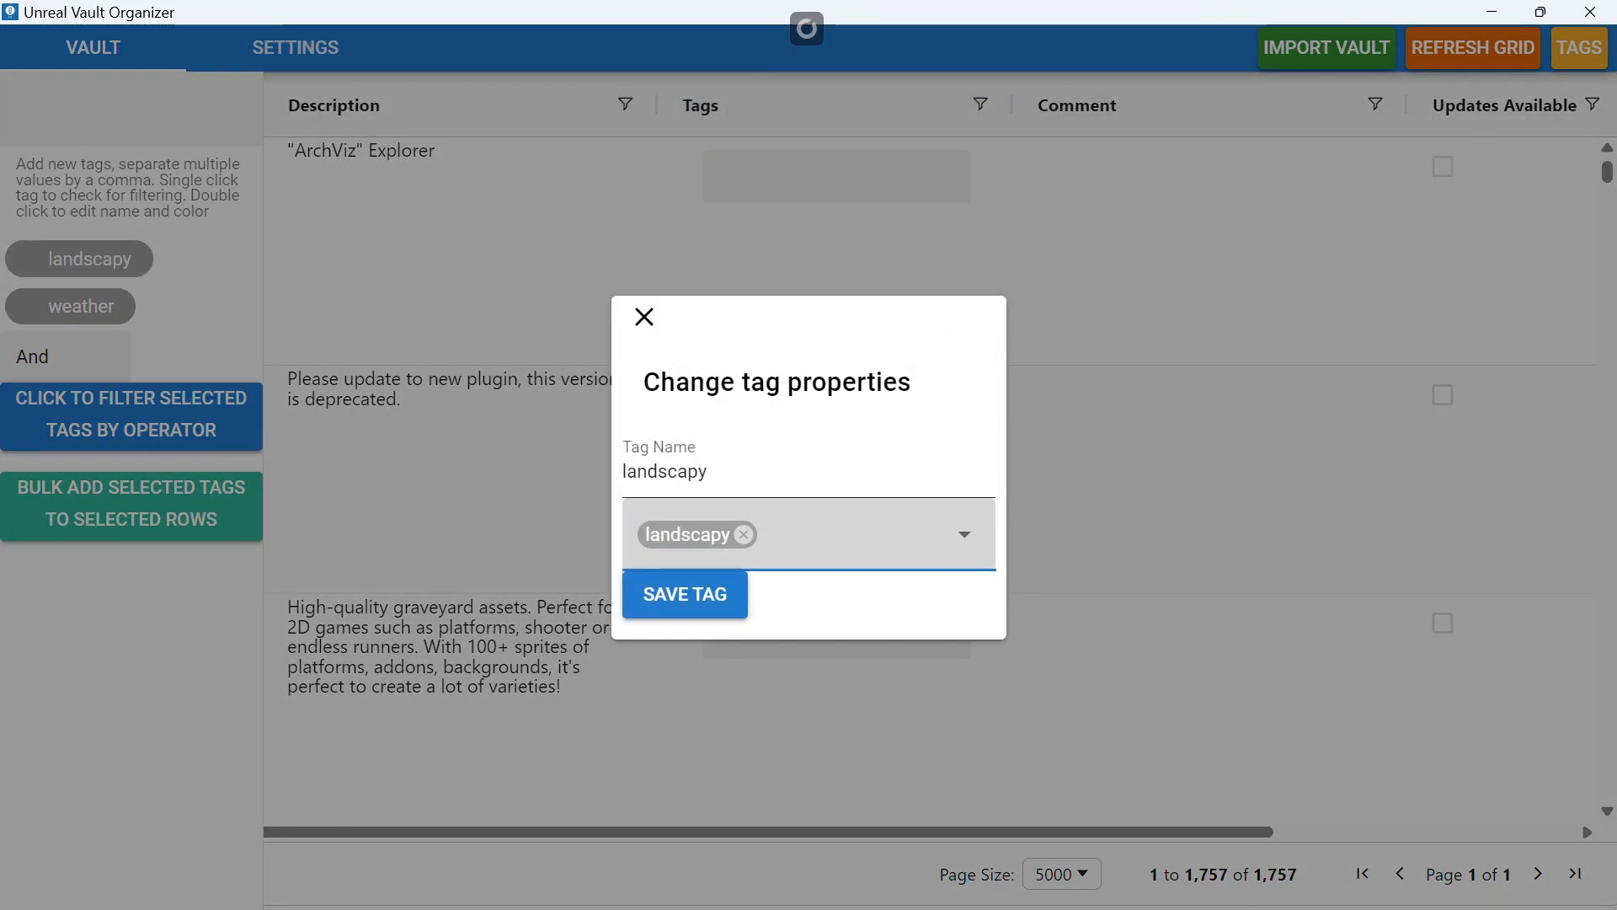
{"action": "left_click", "coordinate": [964, 534]}
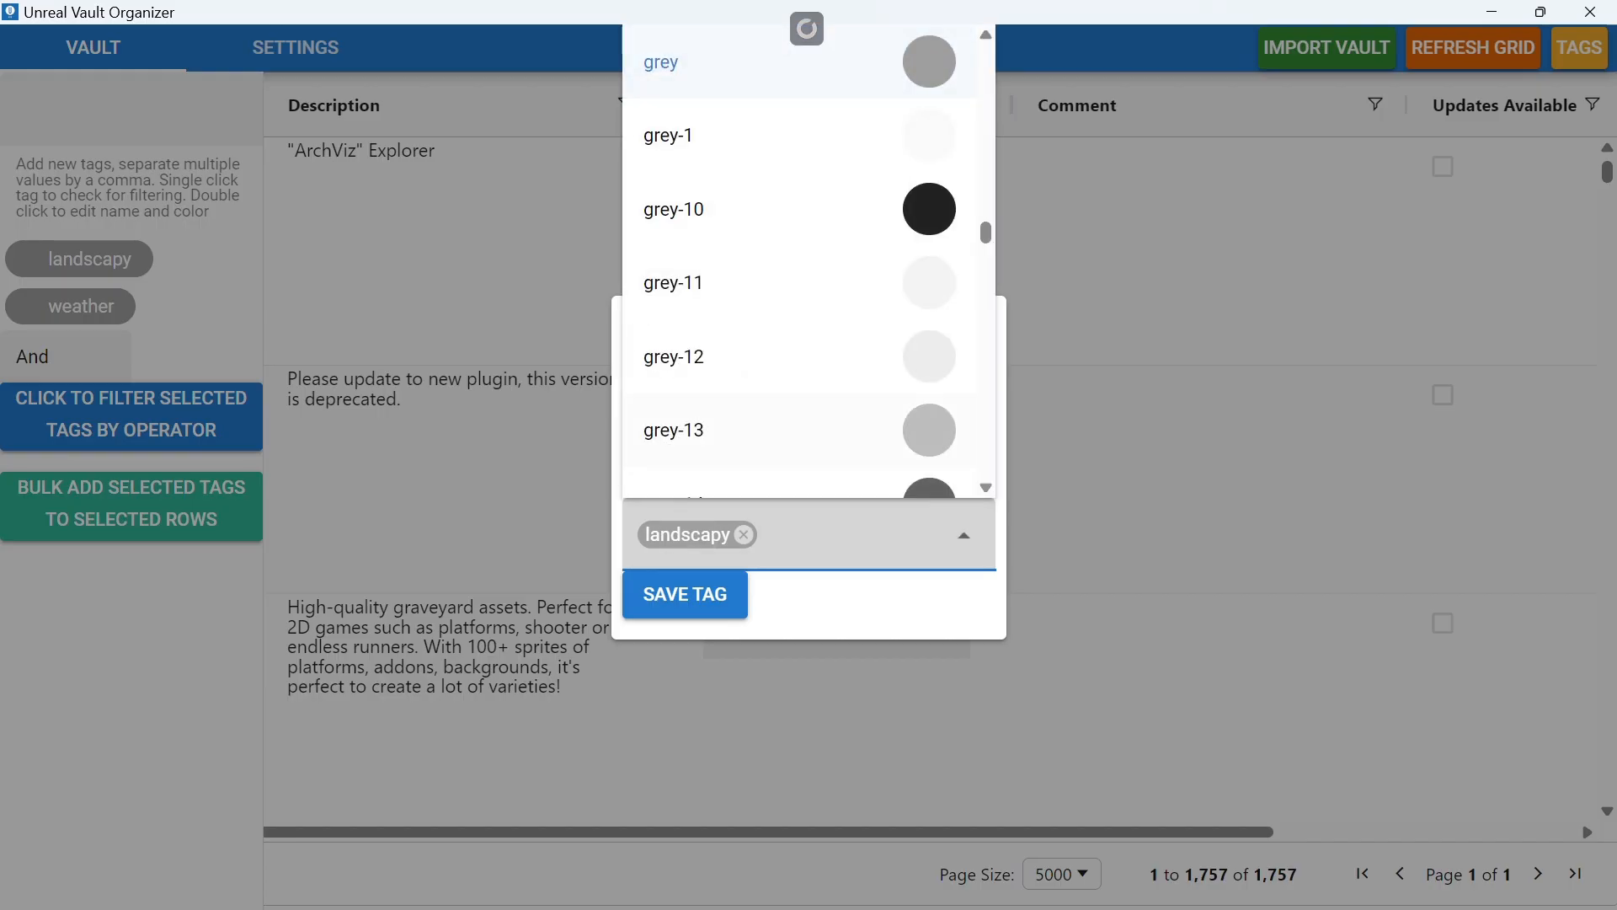
{"action": "scroll", "coordinate": [800, 141], "scroll_direction": "down", "scroll_amount": 6}
{"action": "scroll", "coordinate": [800, 143], "scroll_direction": "down", "scroll_amount": 10}
{"action": "scroll", "coordinate": [800, 143], "scroll_direction": "up", "scroll_amount": 5}
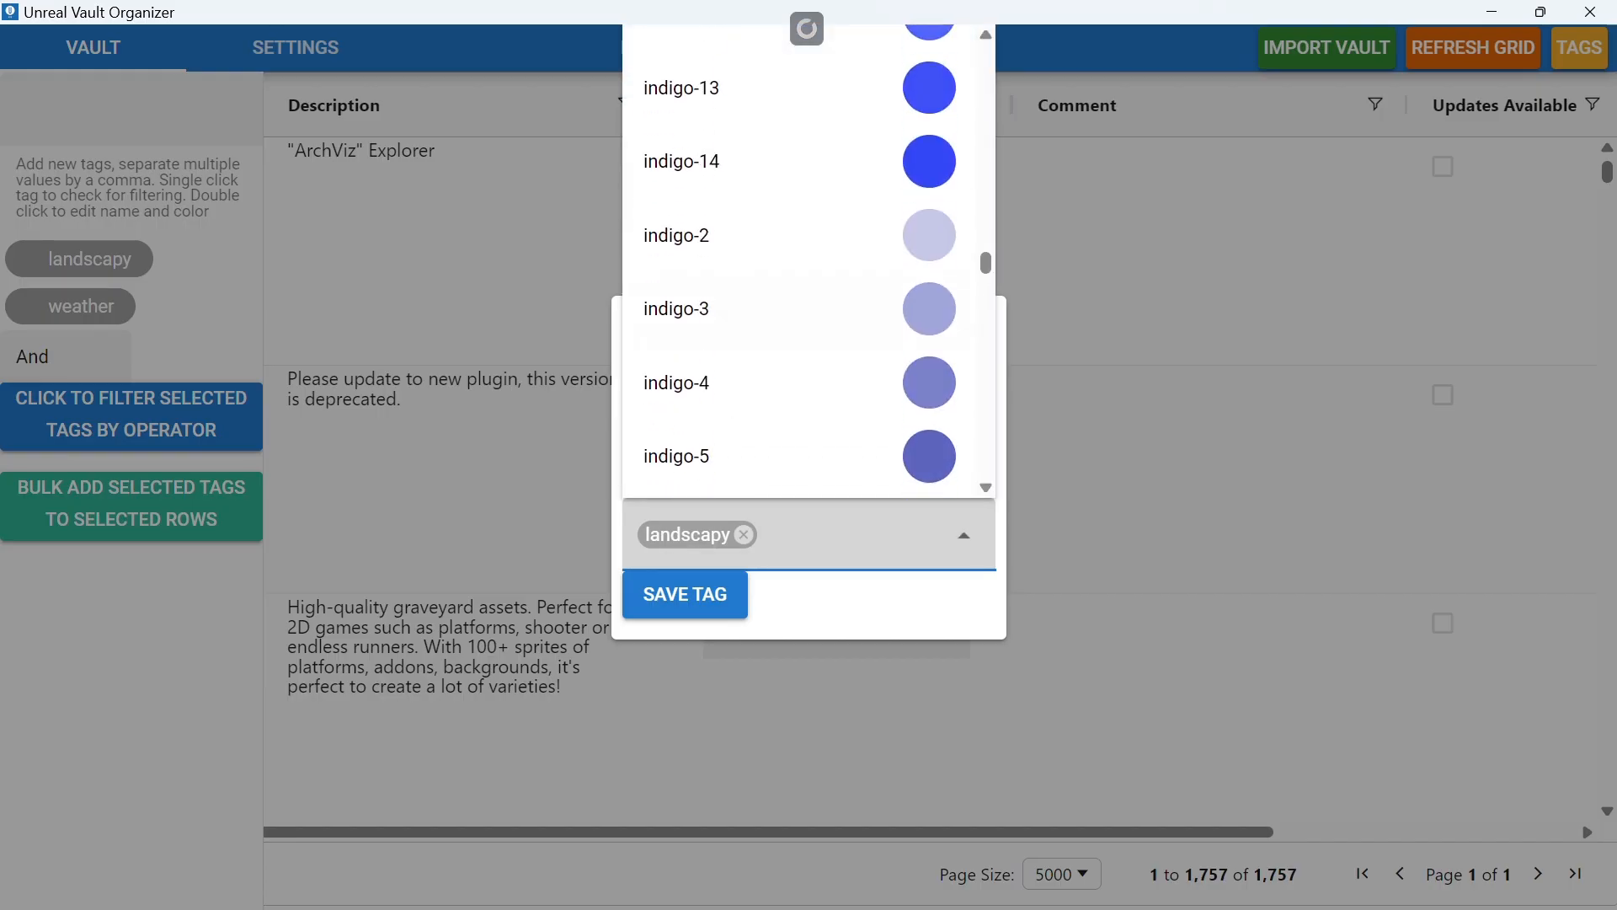
{"action": "scroll", "coordinate": [800, 143], "scroll_direction": "down", "scroll_amount": 4}
{"action": "scroll", "coordinate": [800, 253], "scroll_direction": "up", "scroll_amount": 18}
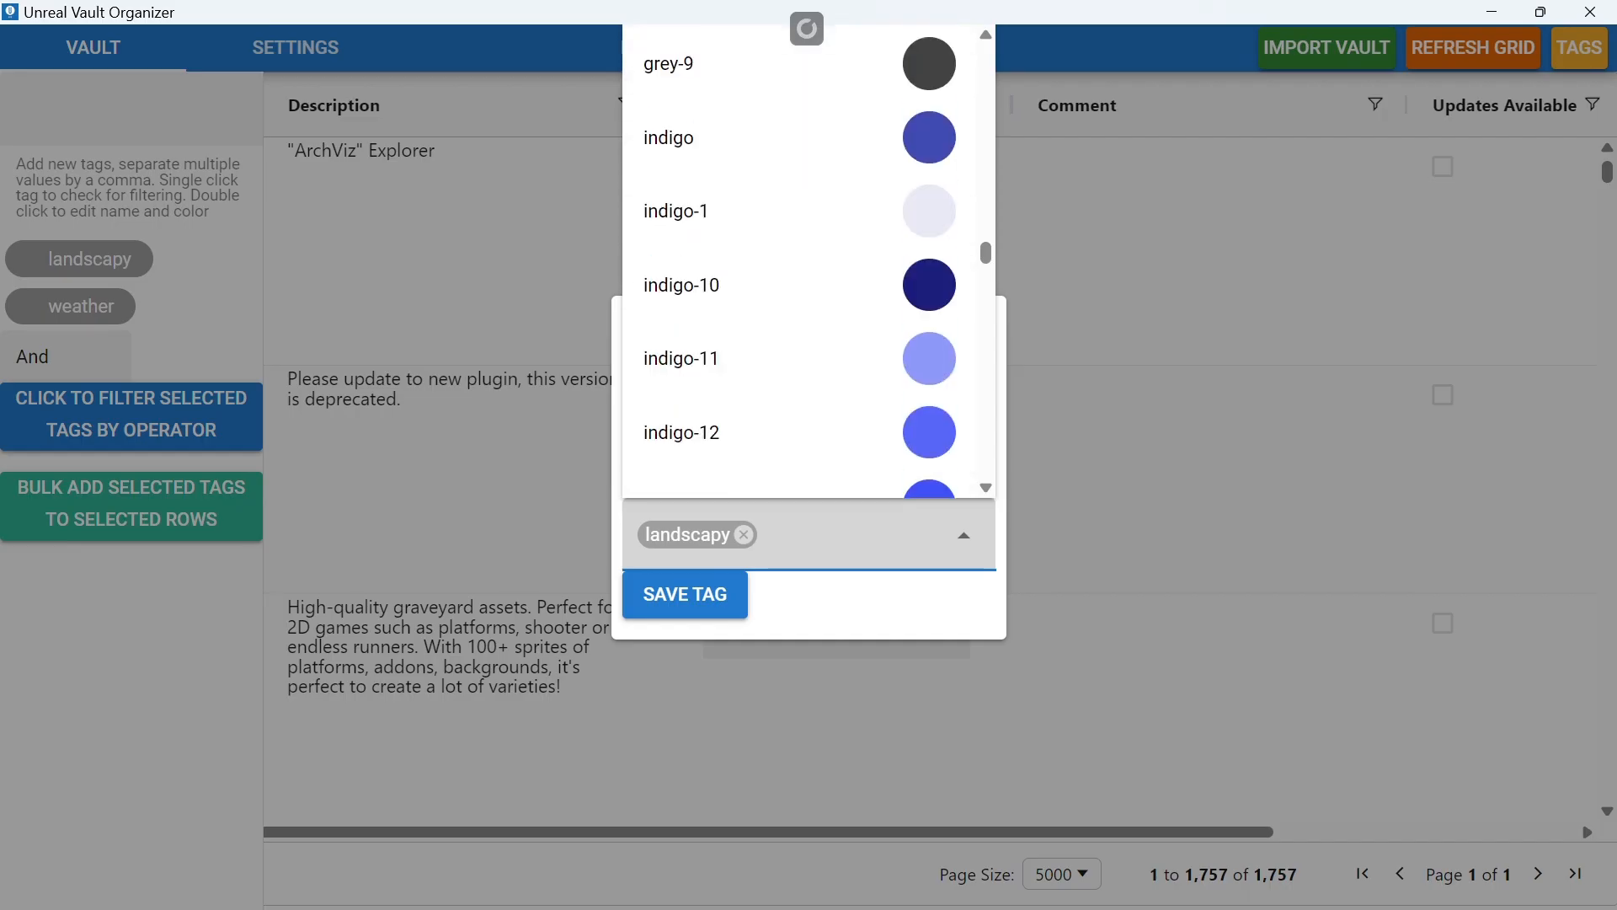
{"action": "scroll", "coordinate": [800, 252], "scroll_direction": "down", "scroll_amount": 5}
{"action": "scroll", "coordinate": [800, 293], "scroll_direction": "up", "scroll_amount": 10}
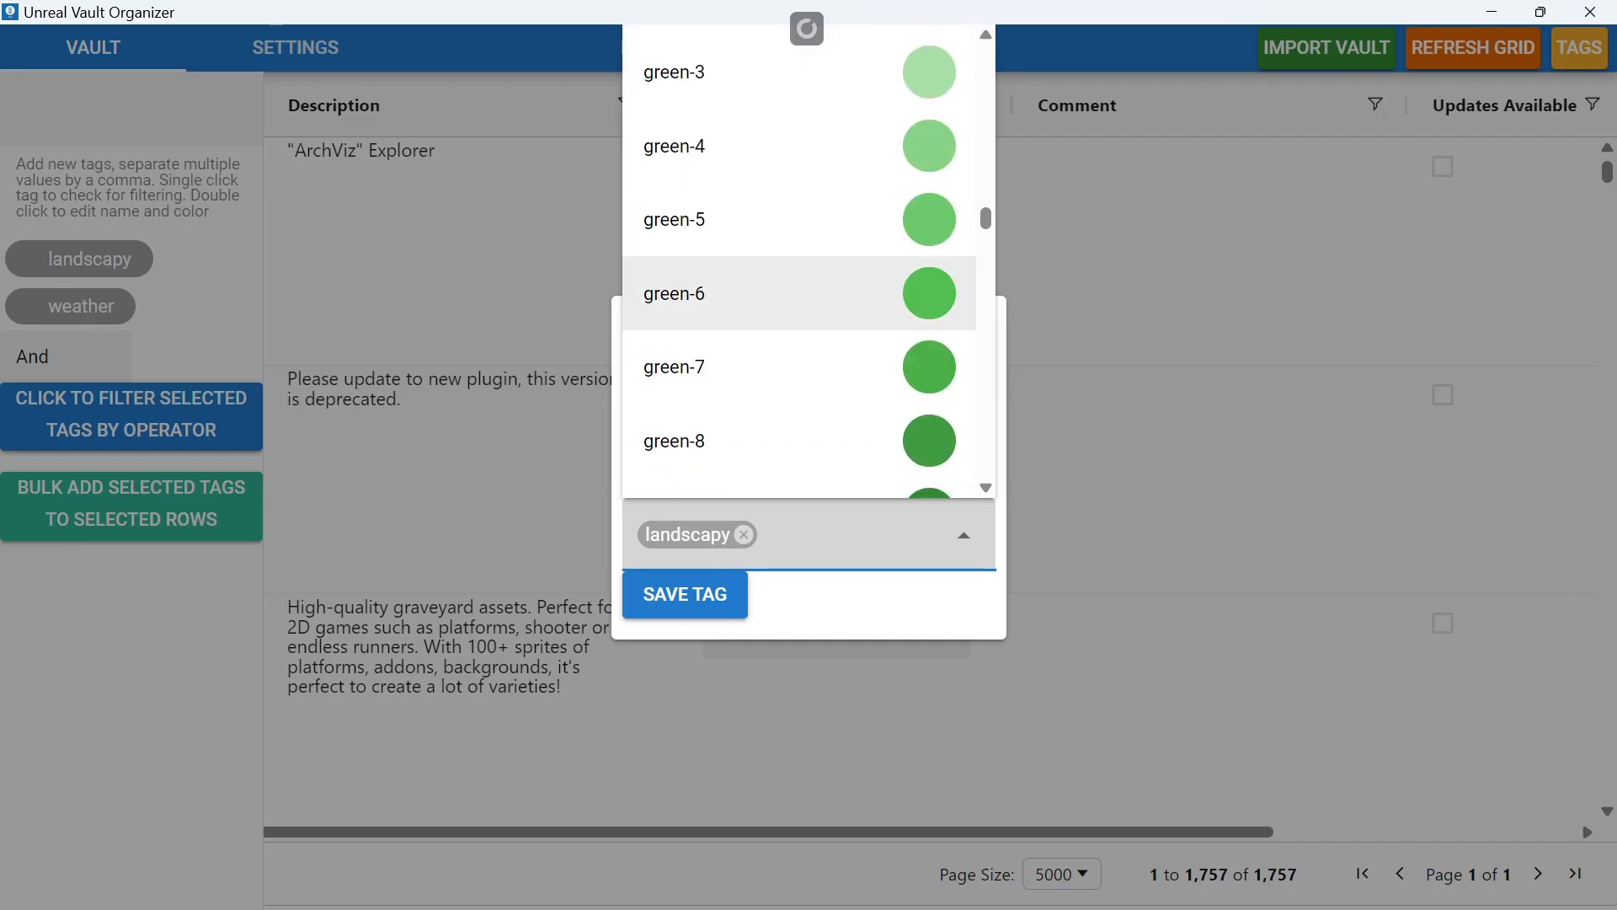
{"action": "left_click", "coordinate": [800, 293]}
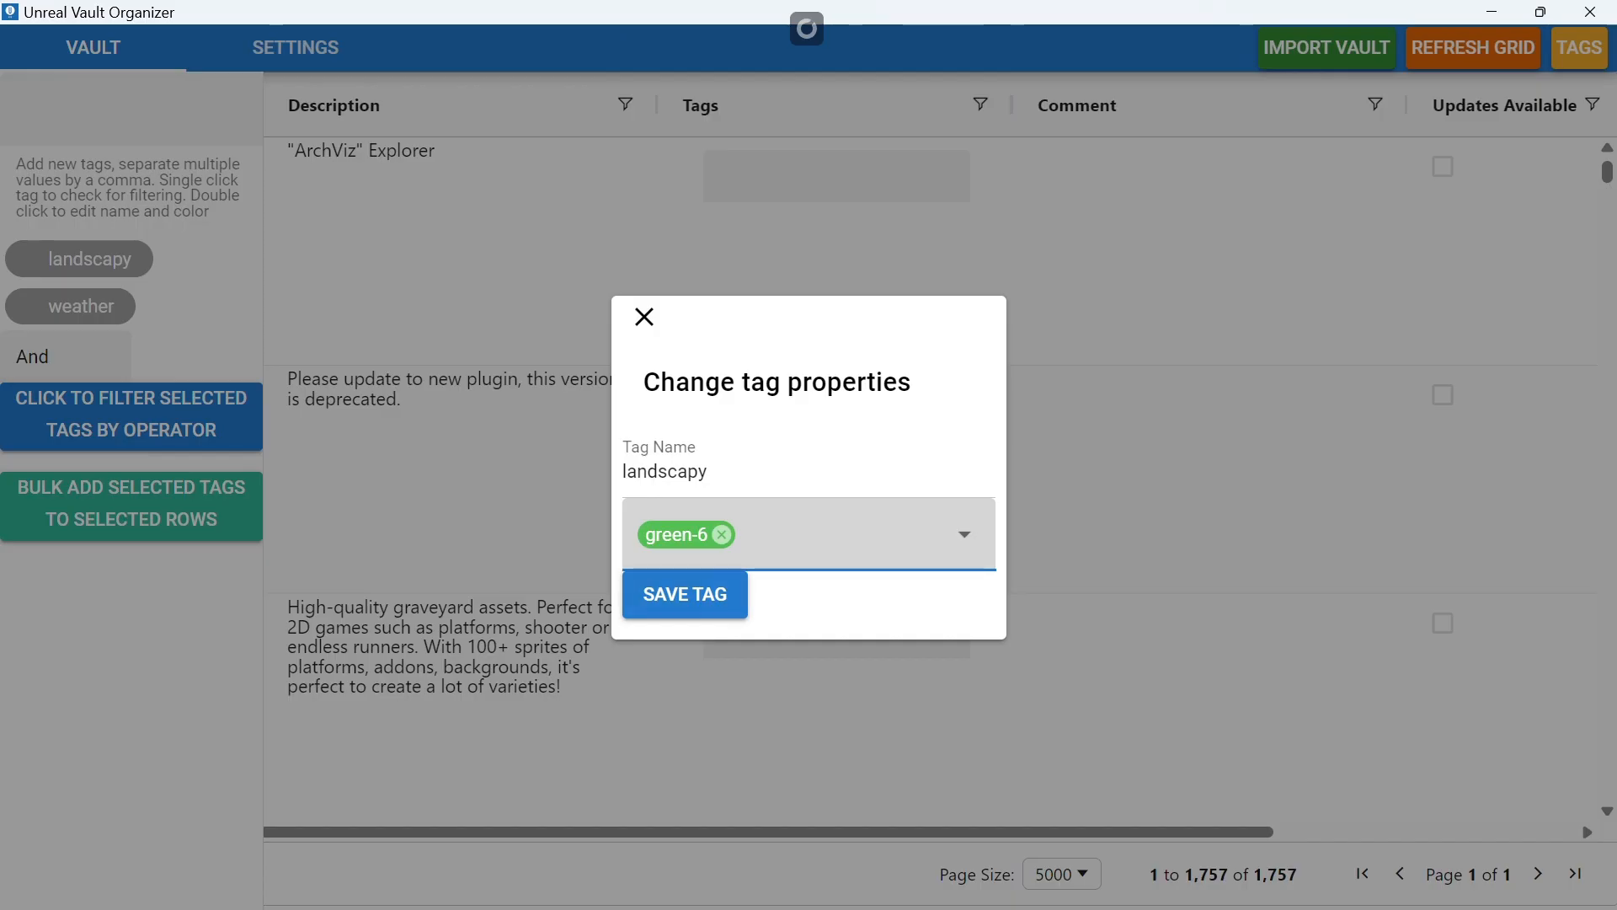
{"action": "left_click", "coordinate": [685, 594]}
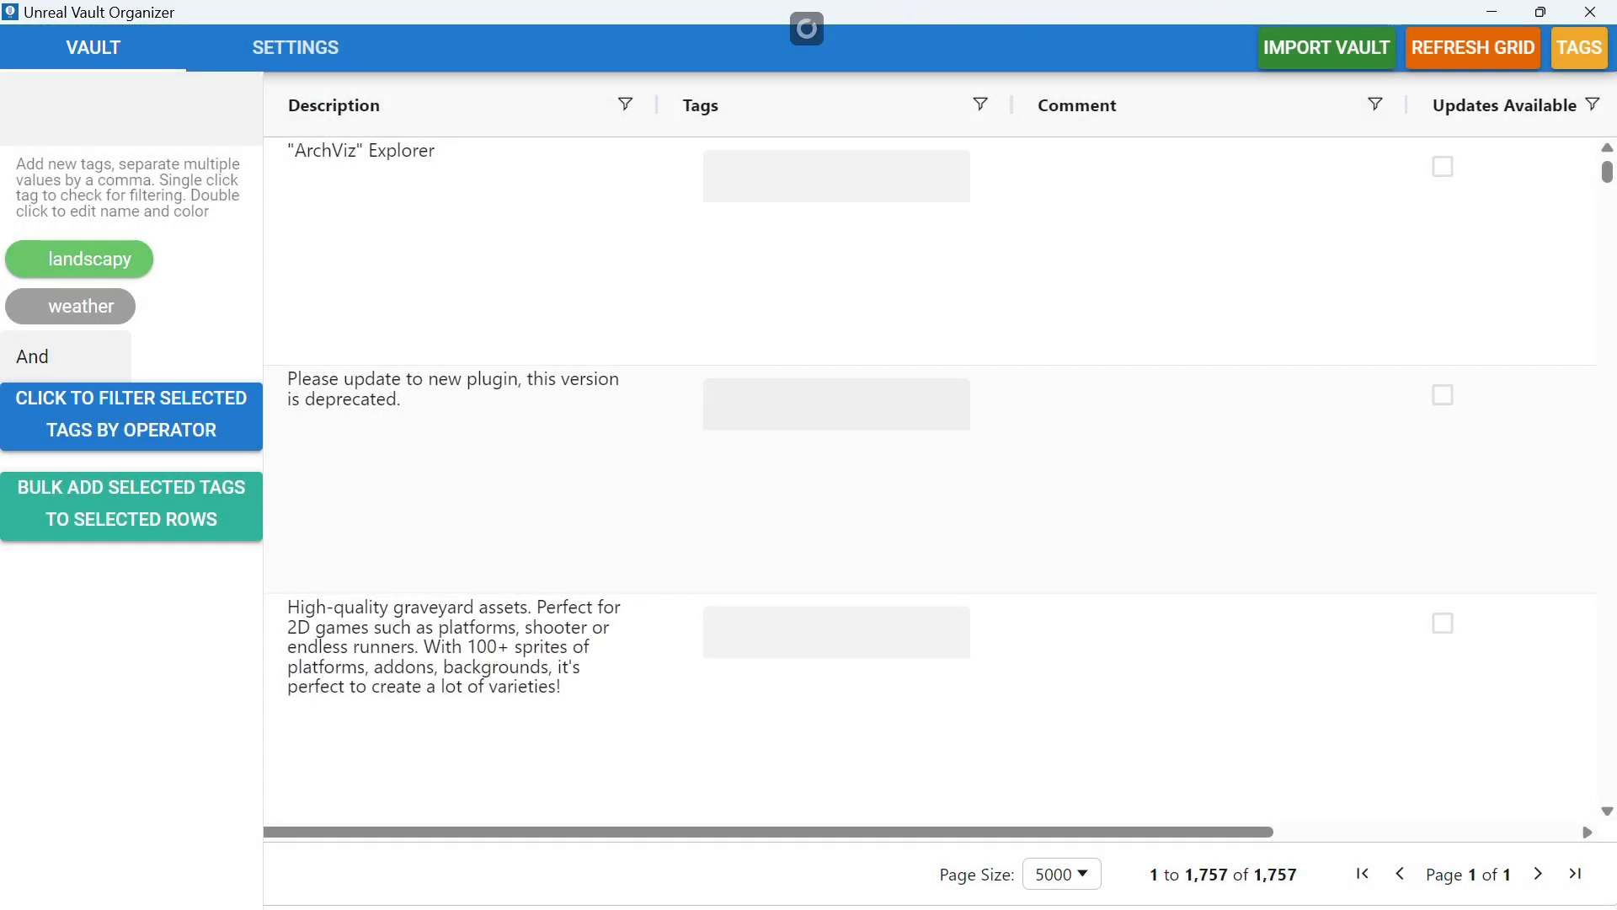
- Set the weather tag's color to indigo-12 and save the tag
{"action": "left_click", "coordinate": [81, 306]}
{"action": "double_click", "coordinate": [80, 306]}
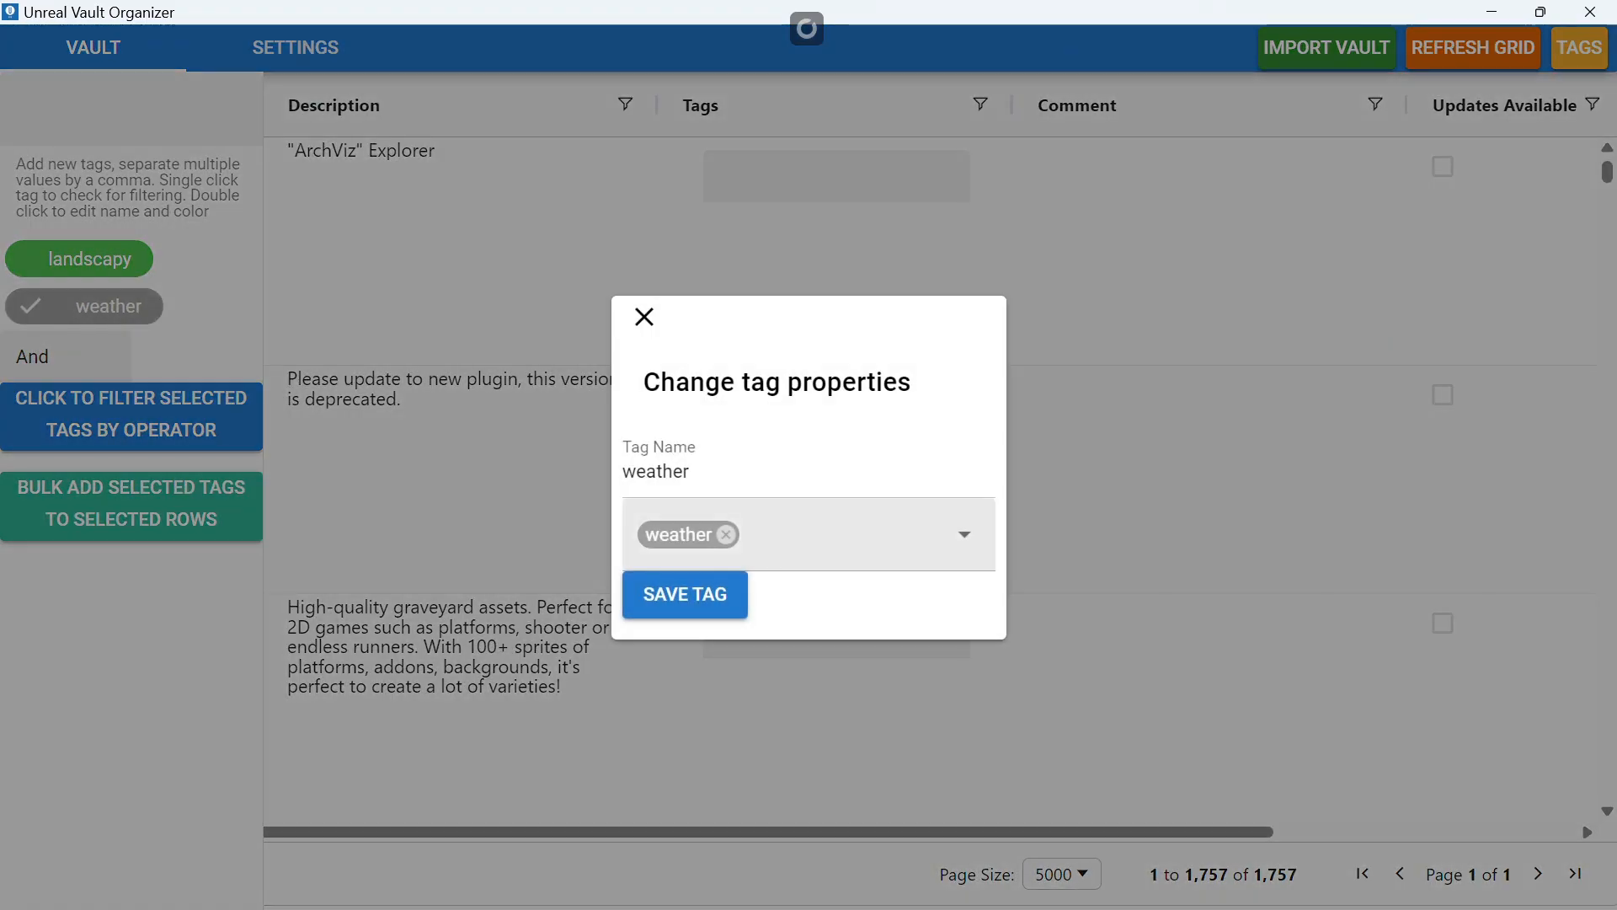
{"action": "left_click", "coordinate": [808, 563]}
{"action": "scroll", "coordinate": [800, 282], "scroll_direction": "down", "scroll_amount": 12}
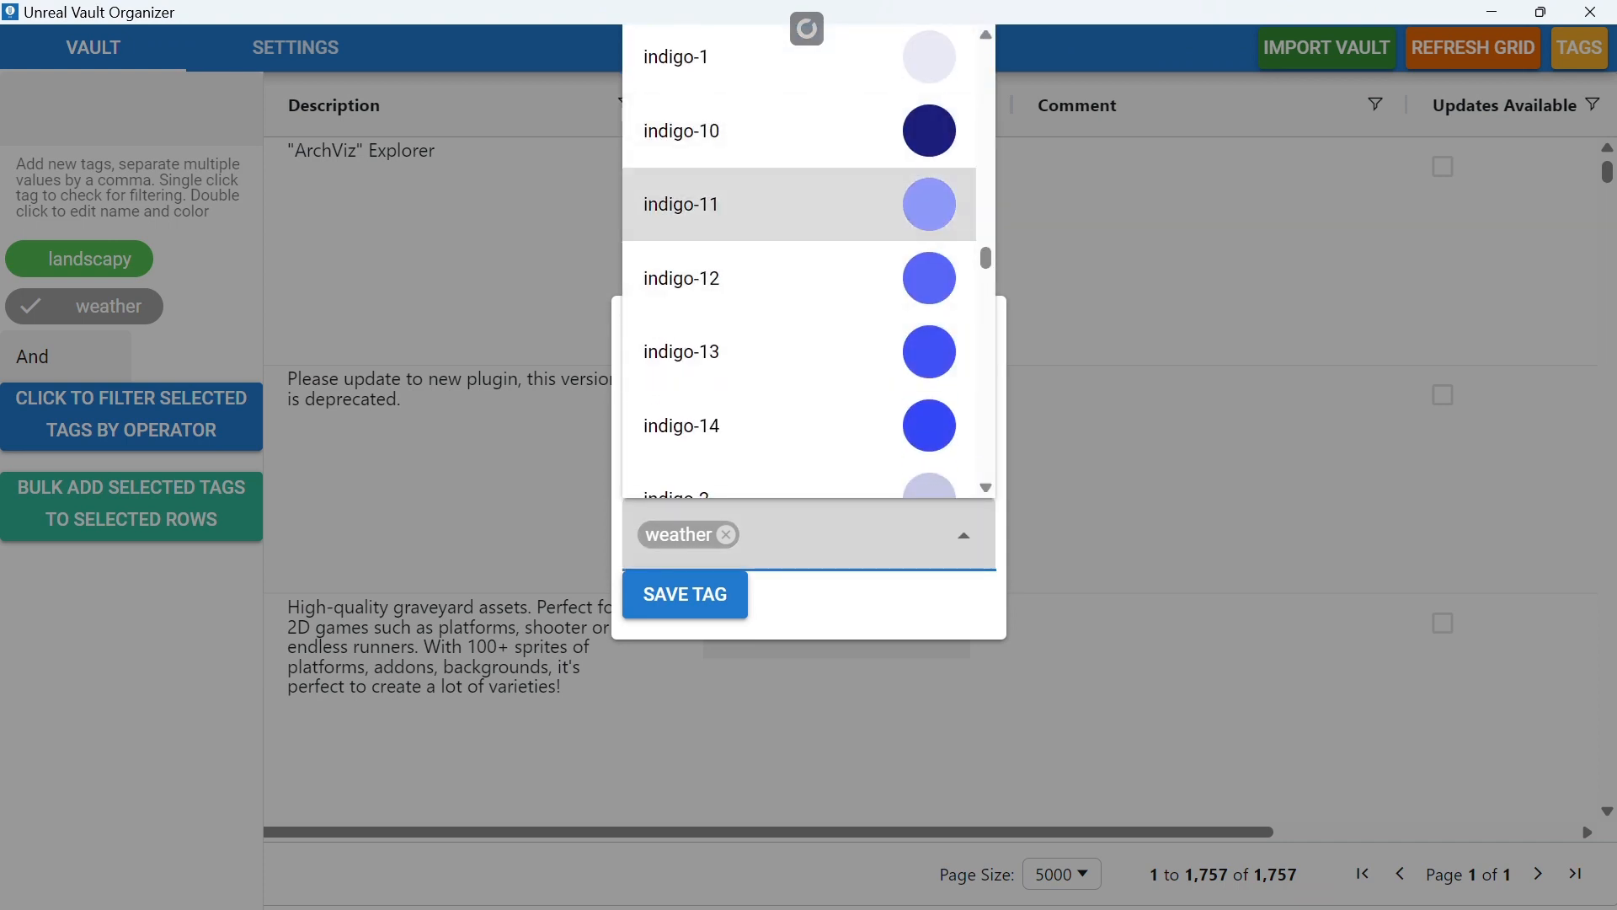
{"action": "left_click", "coordinate": [758, 278]}
{"action": "left_click", "coordinate": [685, 594]}
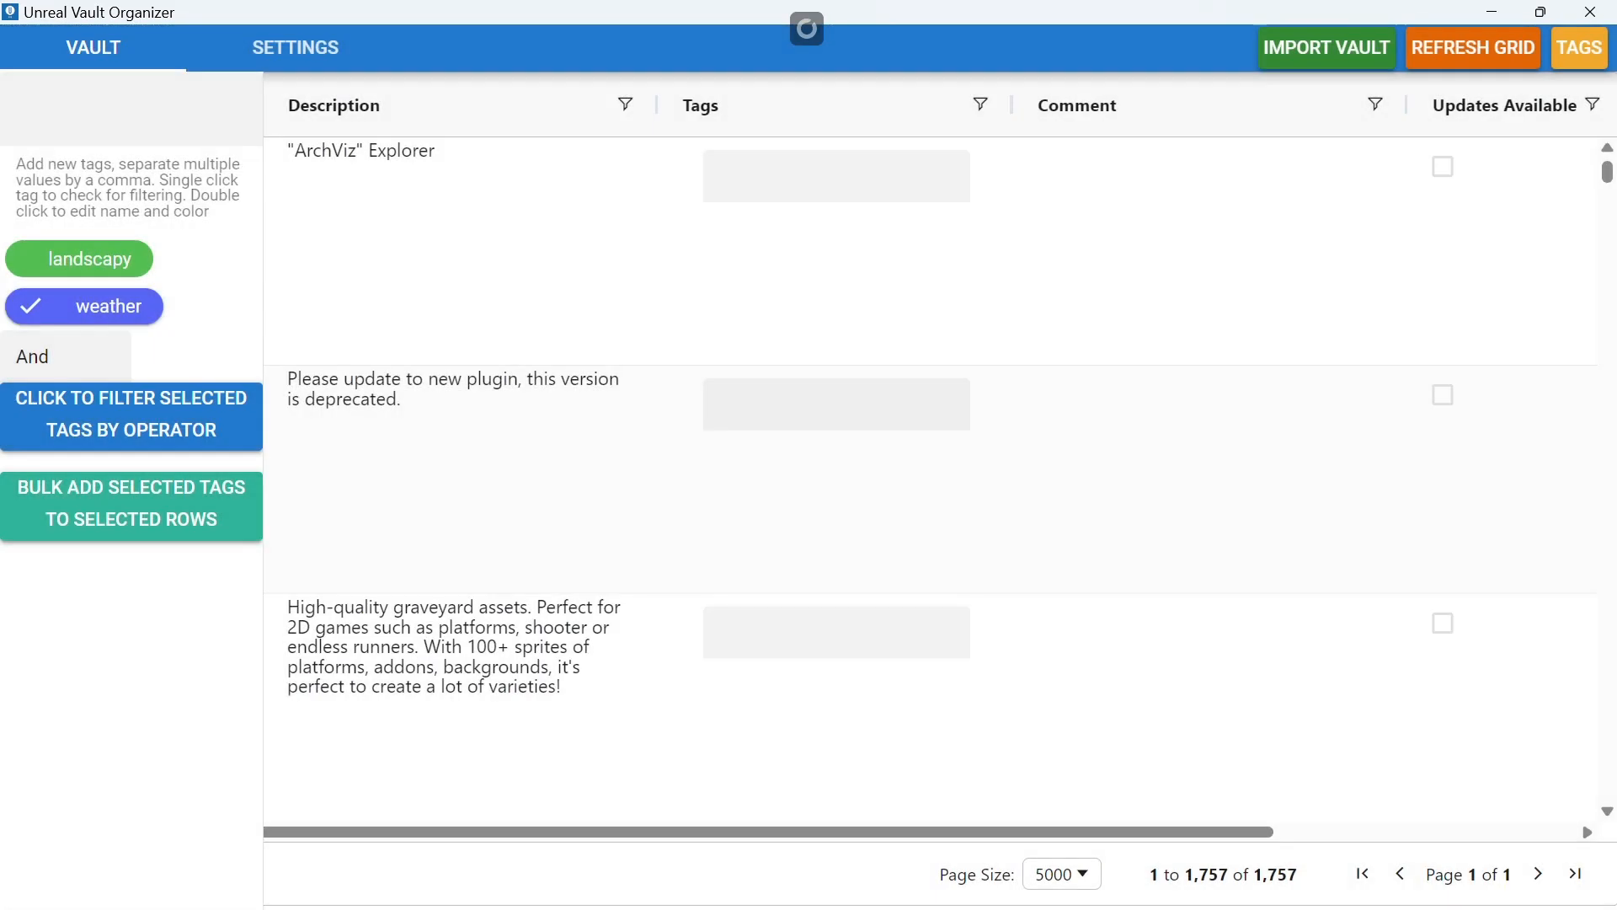
- Filter the Title column to assets containing "ultr"
{"action": "left_click", "coordinate": [835, 176]}
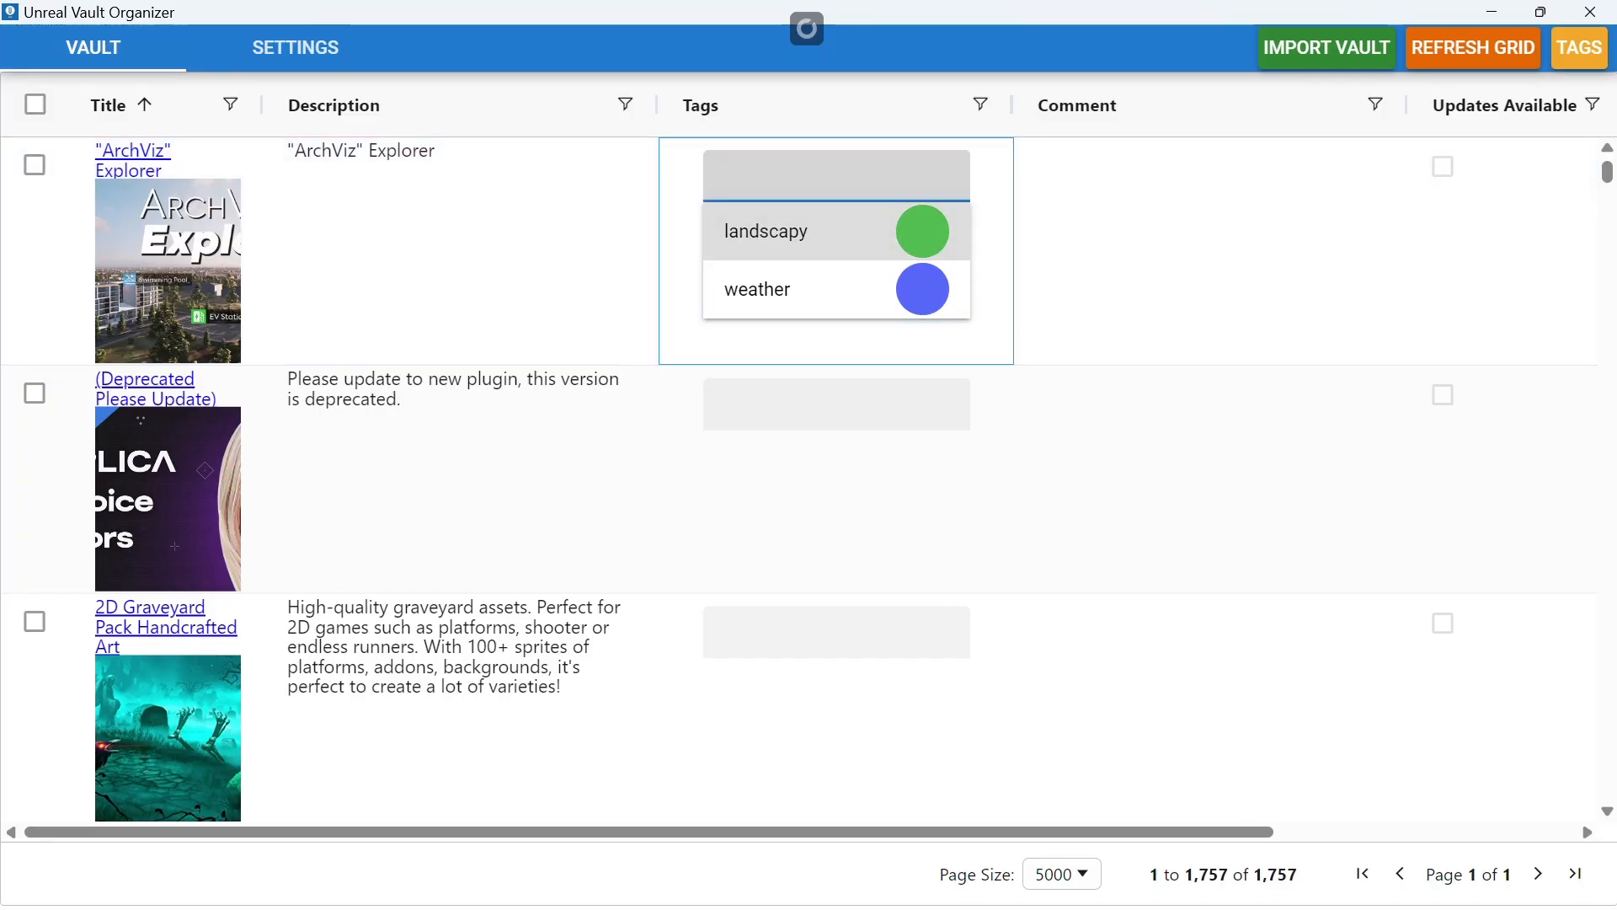
{"action": "left_click", "coordinate": [230, 104]}
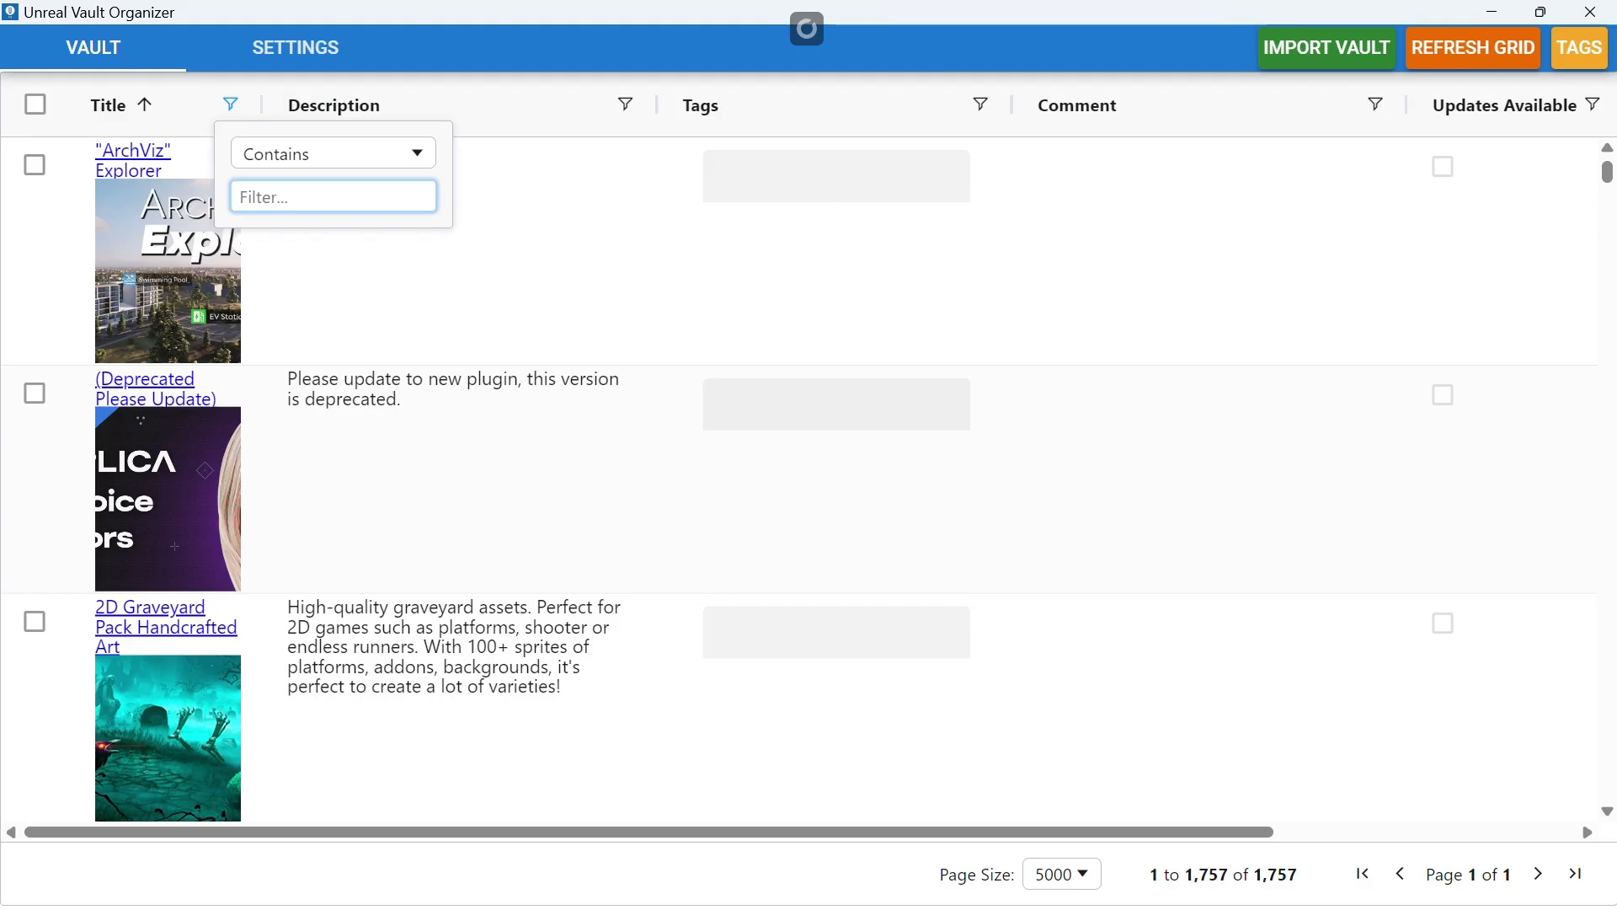
{"action": "type", "text": "ultr"}
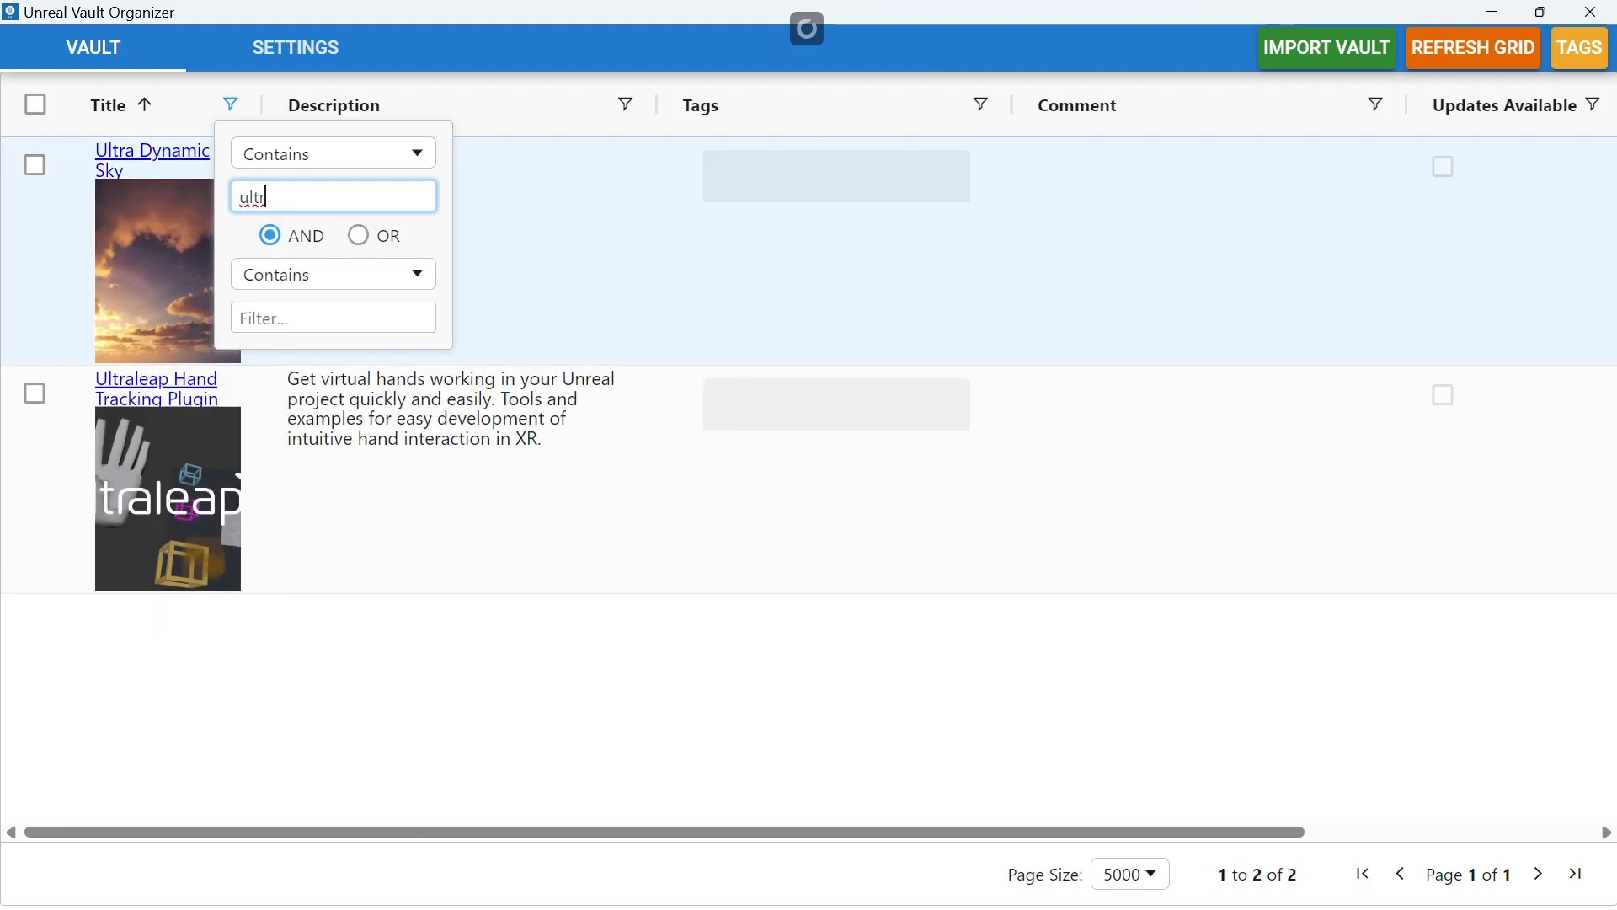
{"action": "key", "text": "Escape"}
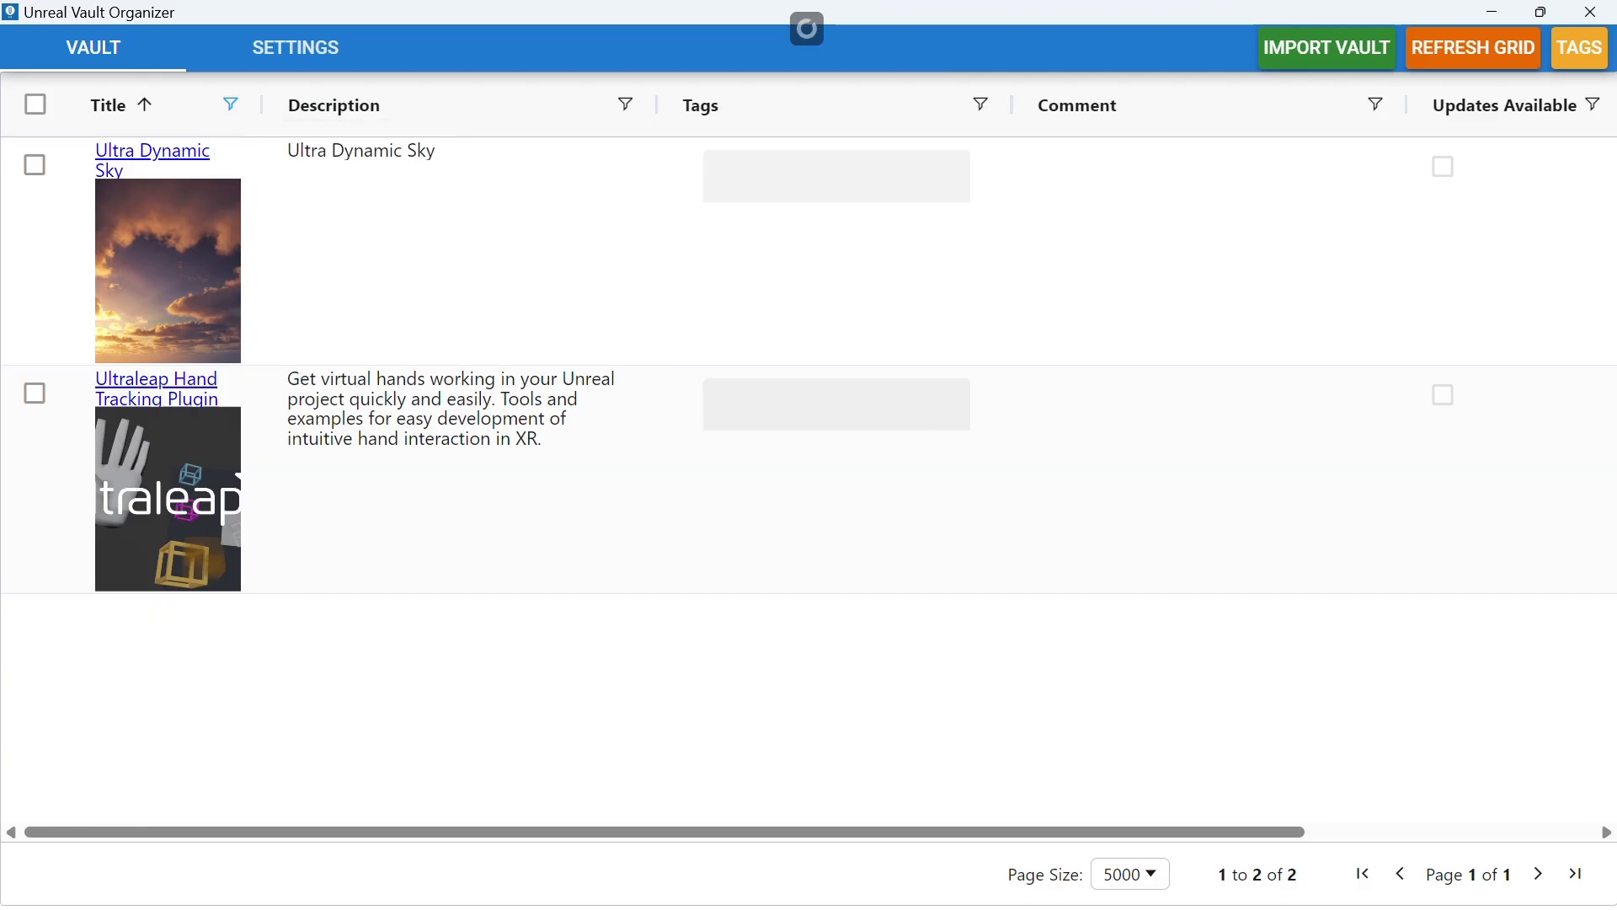
- Assign the landscapy and weather tags to the Ultra Dynamic Sky asset
{"action": "left_click", "coordinate": [836, 175]}
{"action": "left_click", "coordinate": [809, 231]}
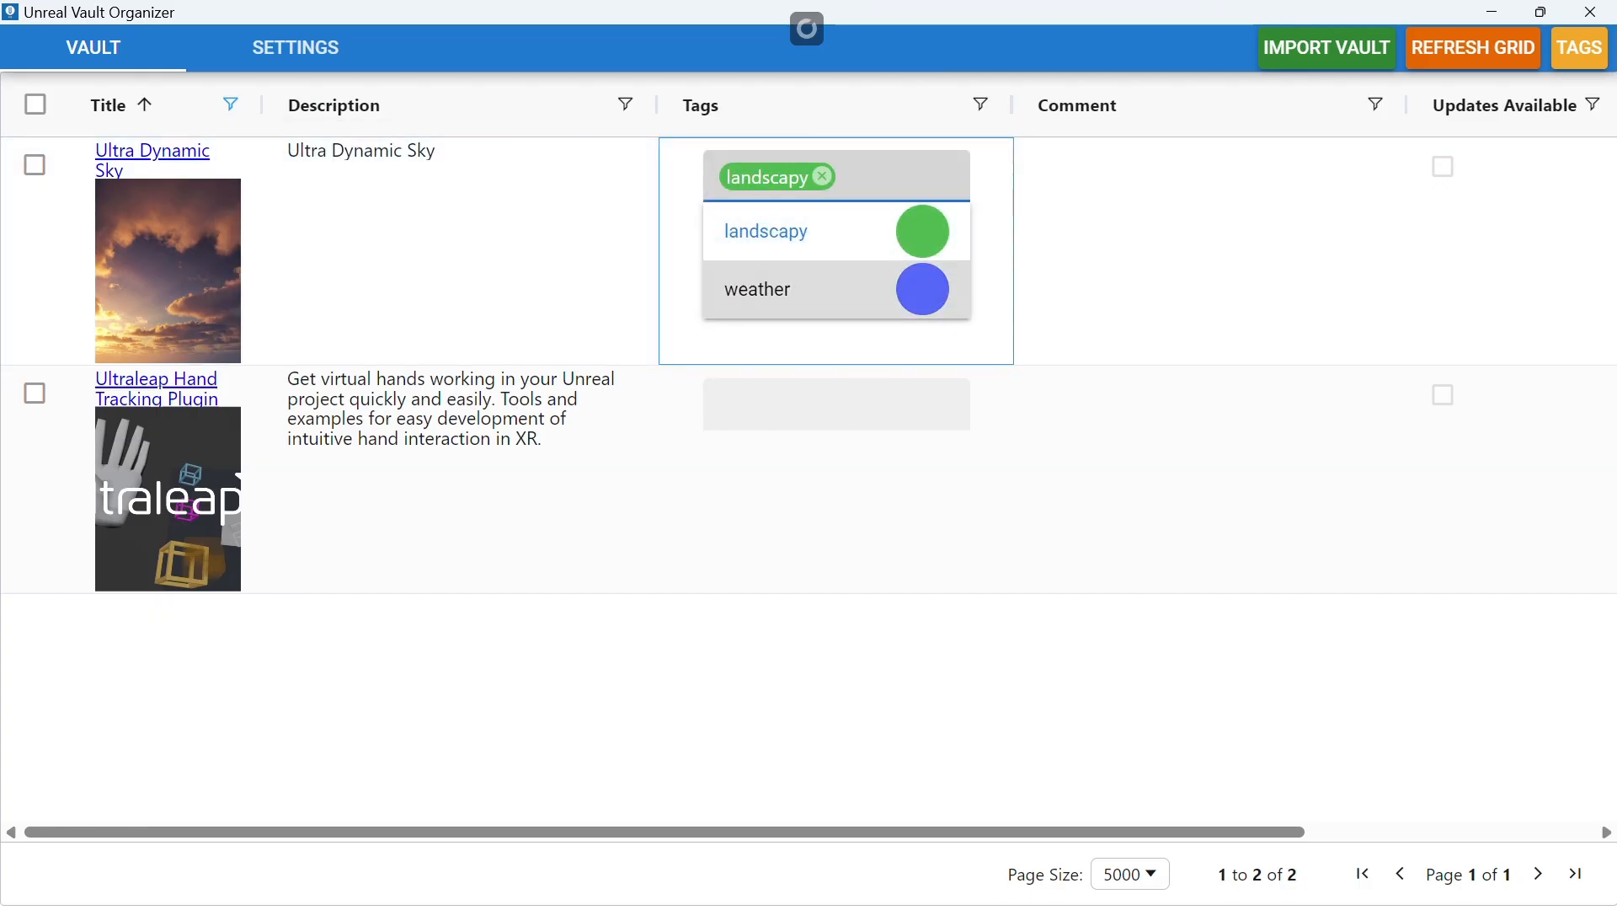
{"action": "left_click", "coordinate": [808, 289]}
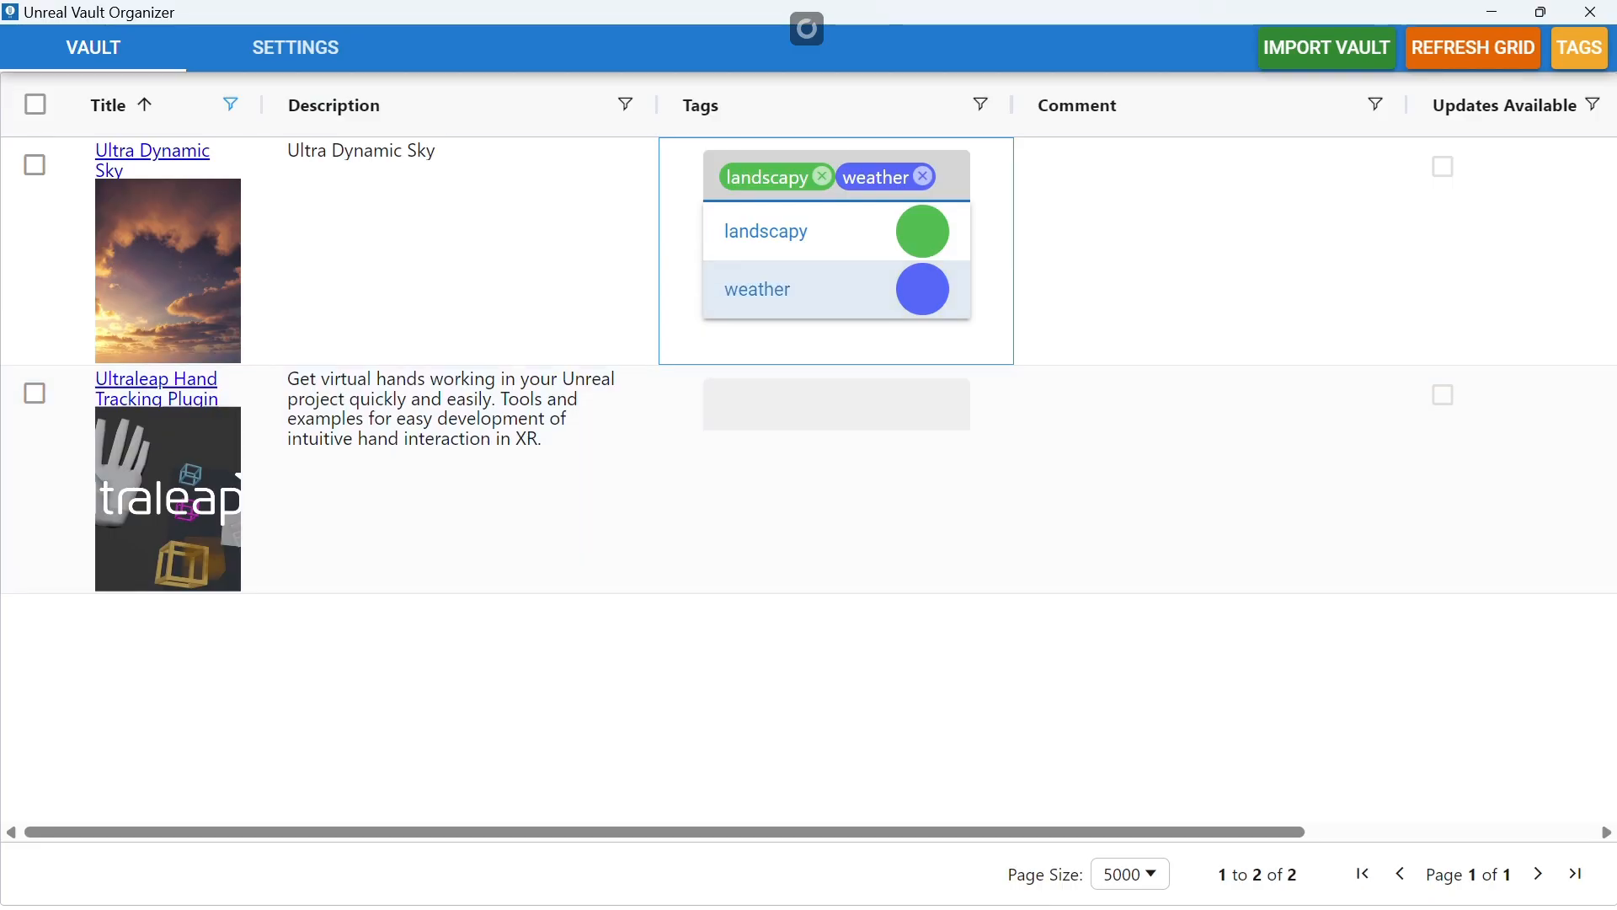
{"action": "key", "text": "Escape"}
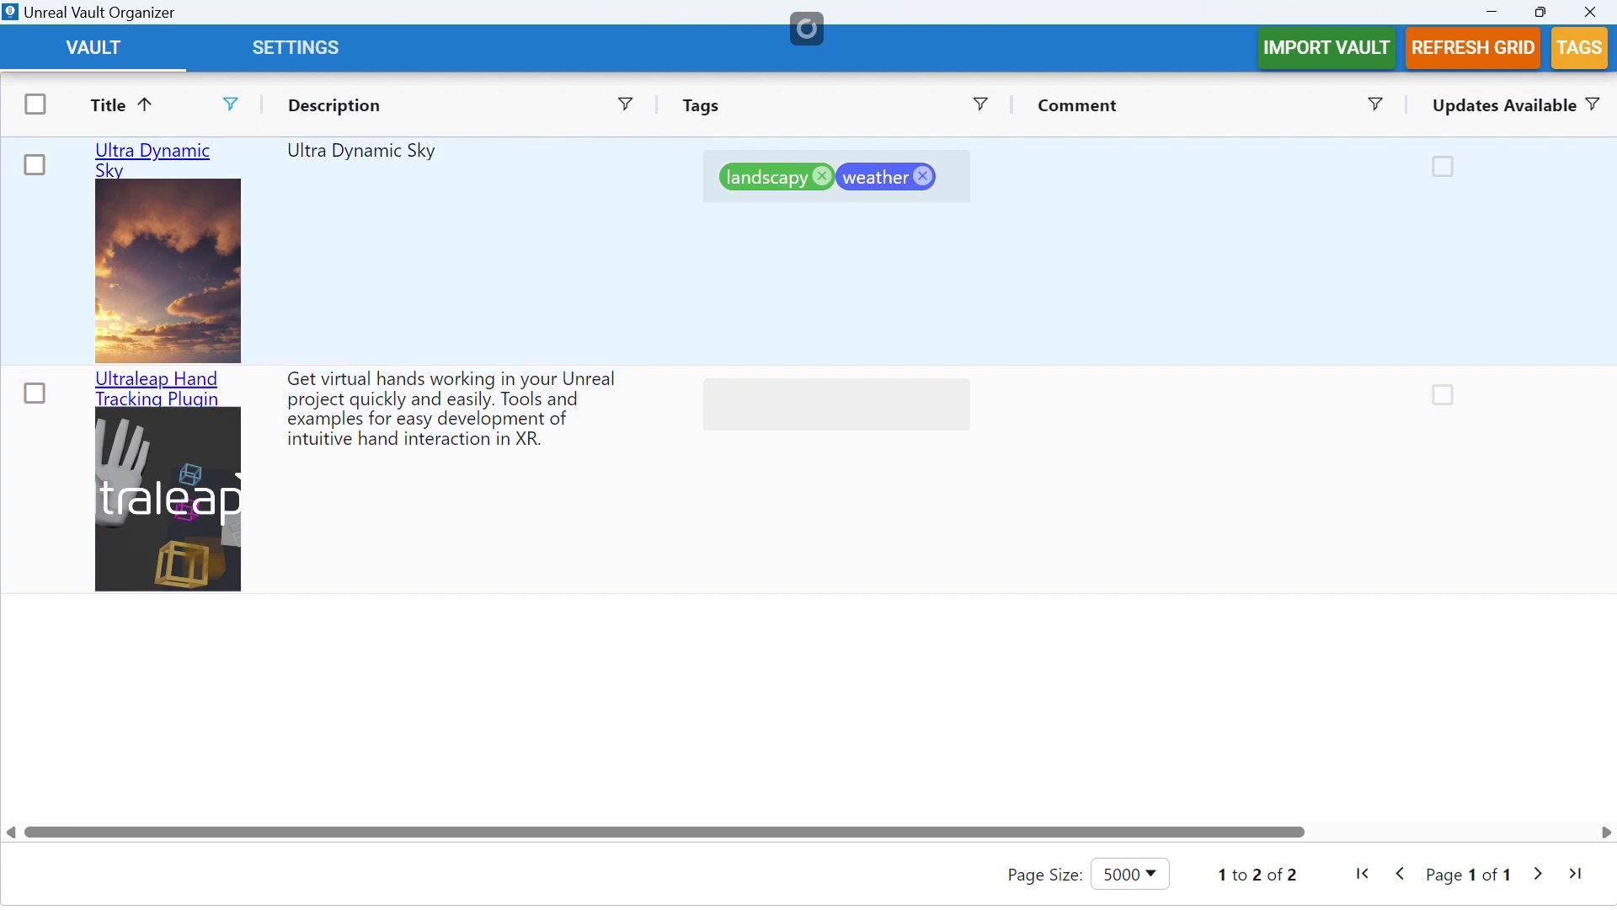
- Add the comment "buy this plugin it is worth it." to the Ultra Dynamic Sky asset
{"action": "double_click", "coordinate": [1208, 251]}
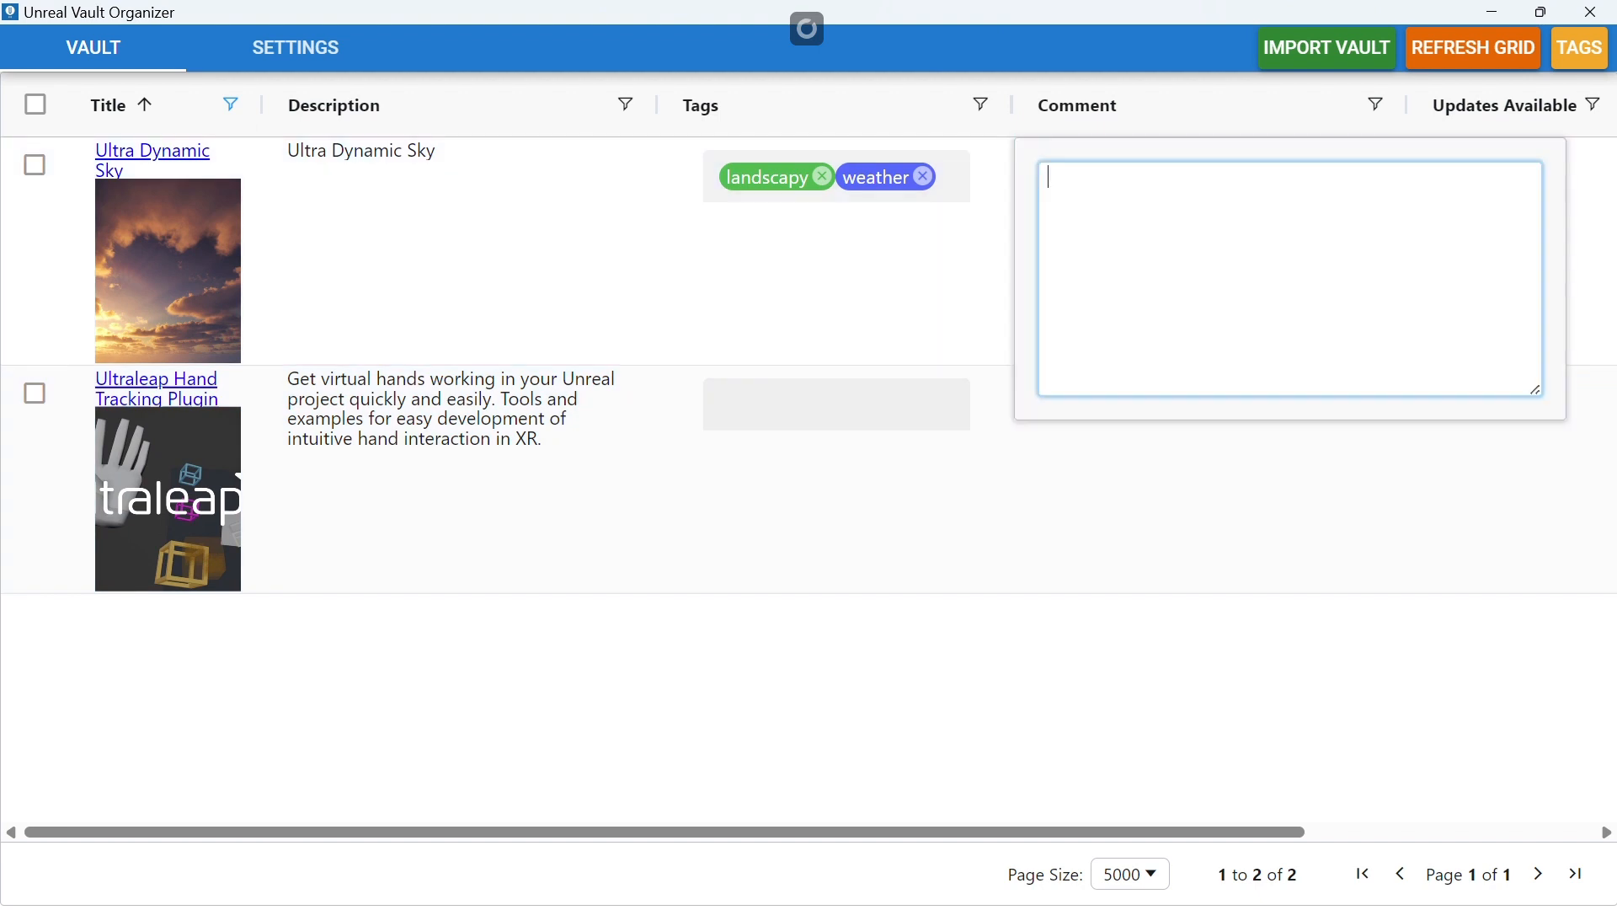
{"action": "type", "text": "buy this plugin it is worth it."}
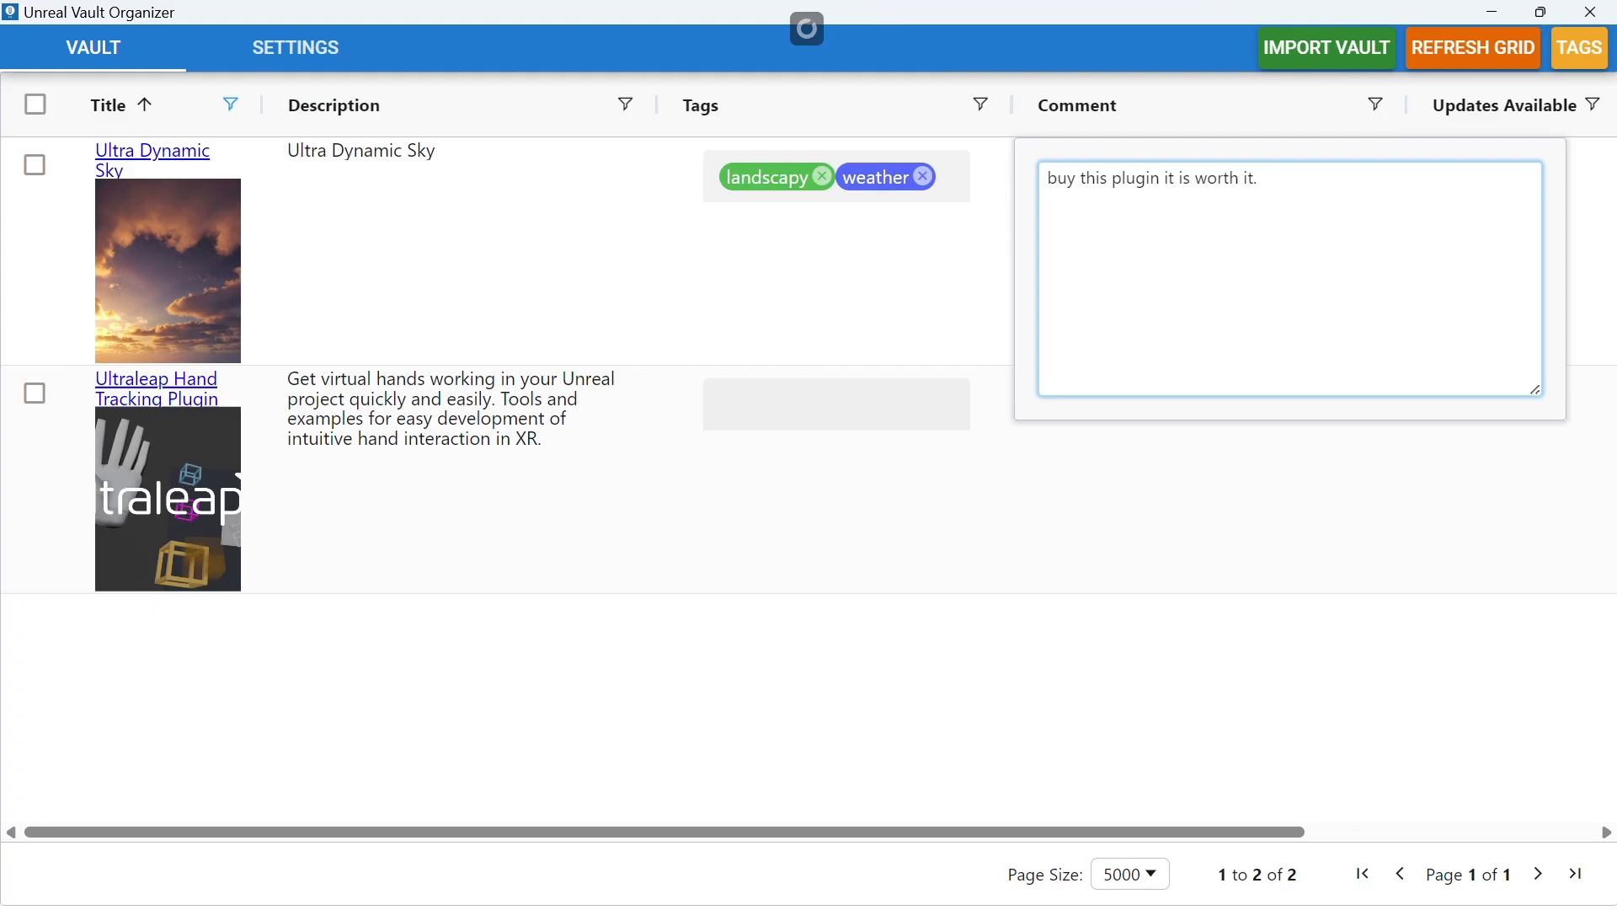
{"action": "key", "text": "Return"}
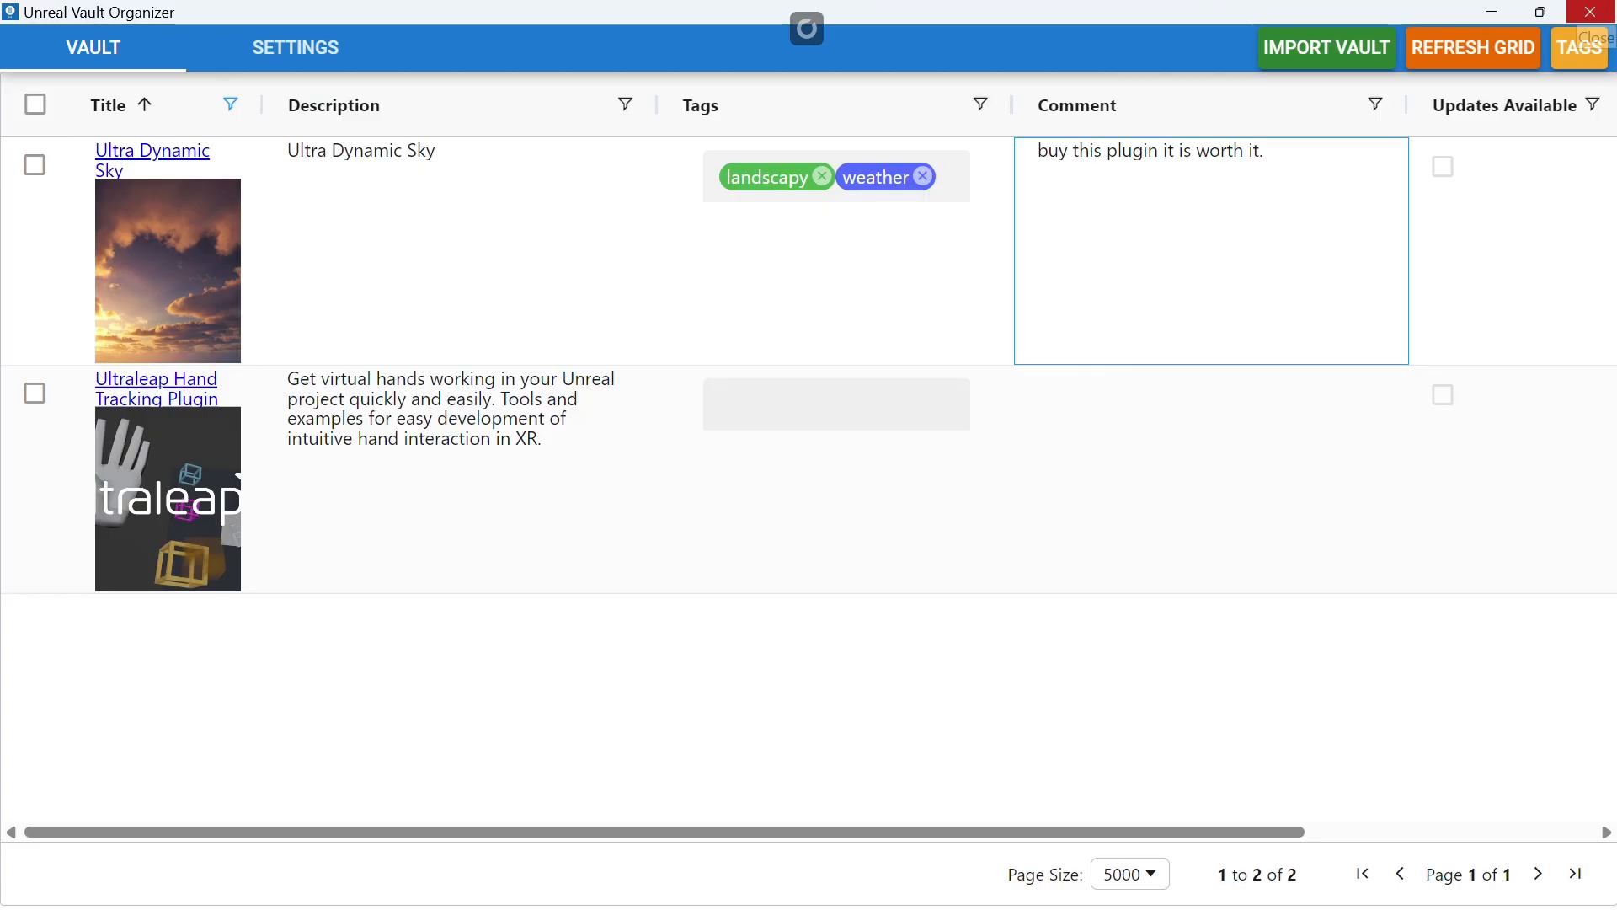
- Restart the organizer and filter titles containing "ultr" to check the saved tags and comment on Ultra Dynamic Sky
{"action": "left_click", "coordinate": [1590, 12]}
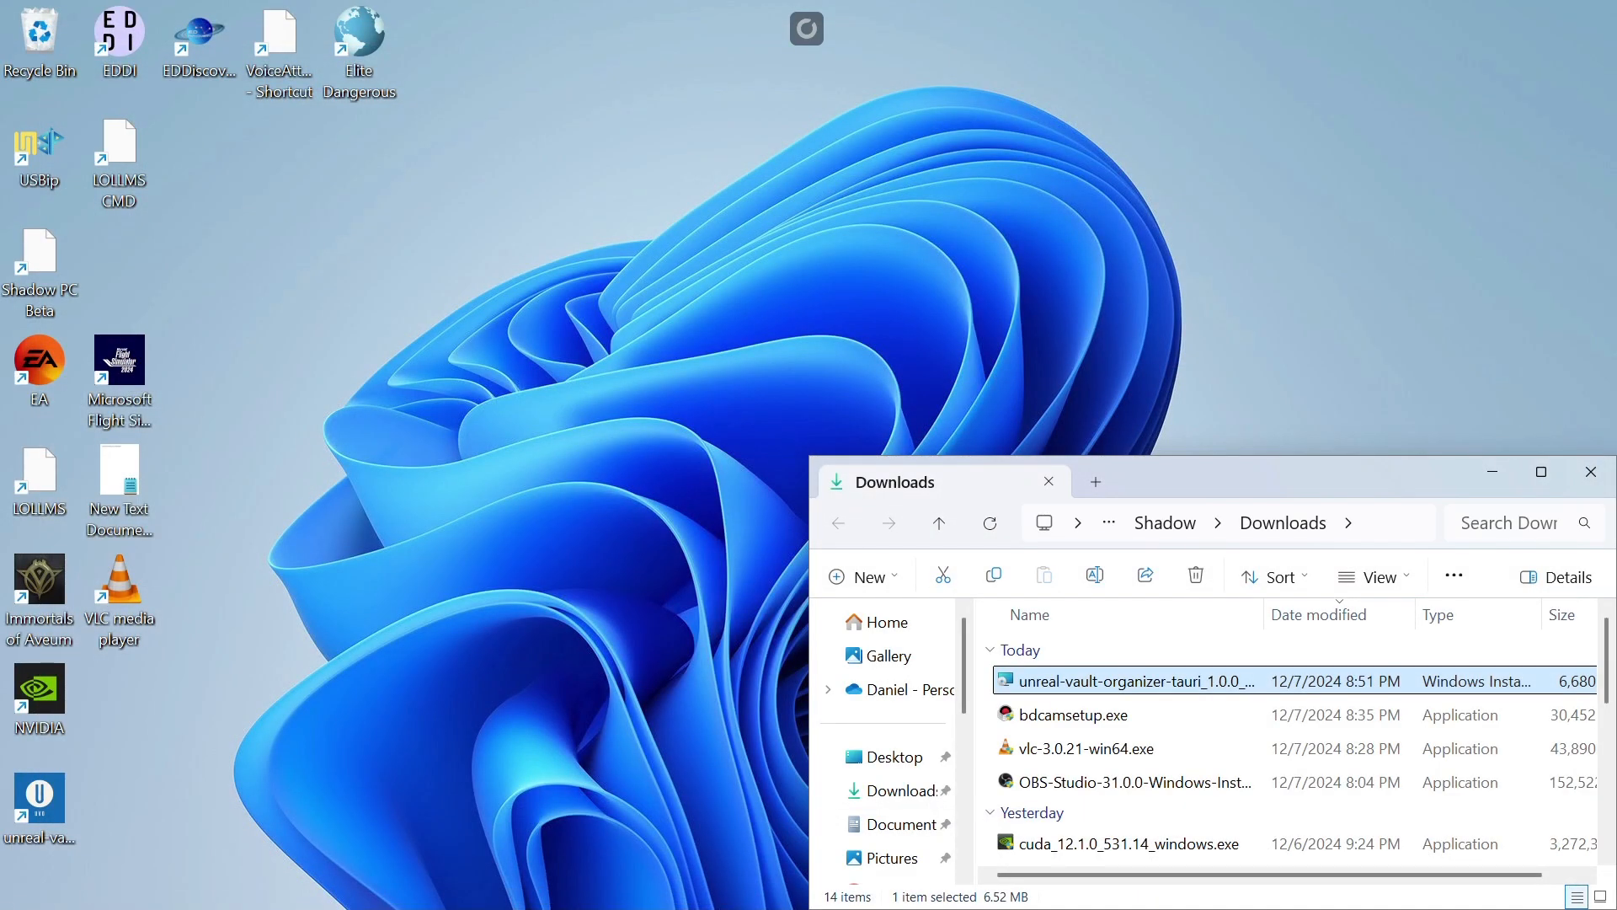
{"action": "double_click", "coordinate": [40, 805]}
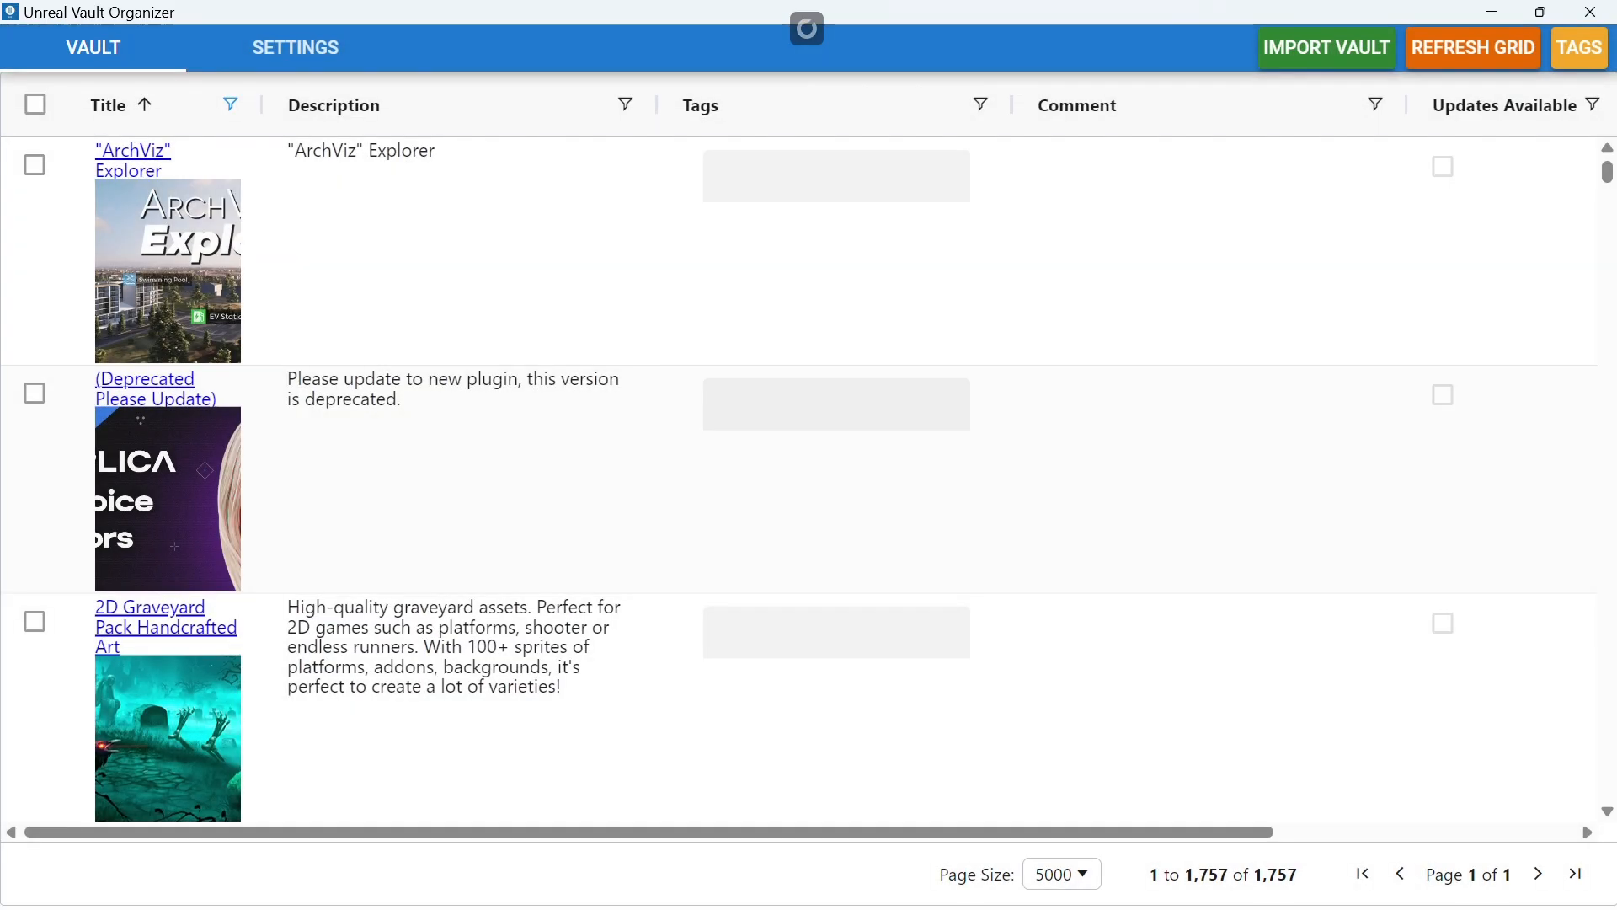
{"action": "left_click", "coordinate": [230, 105]}
{"action": "type", "text": "ul"}
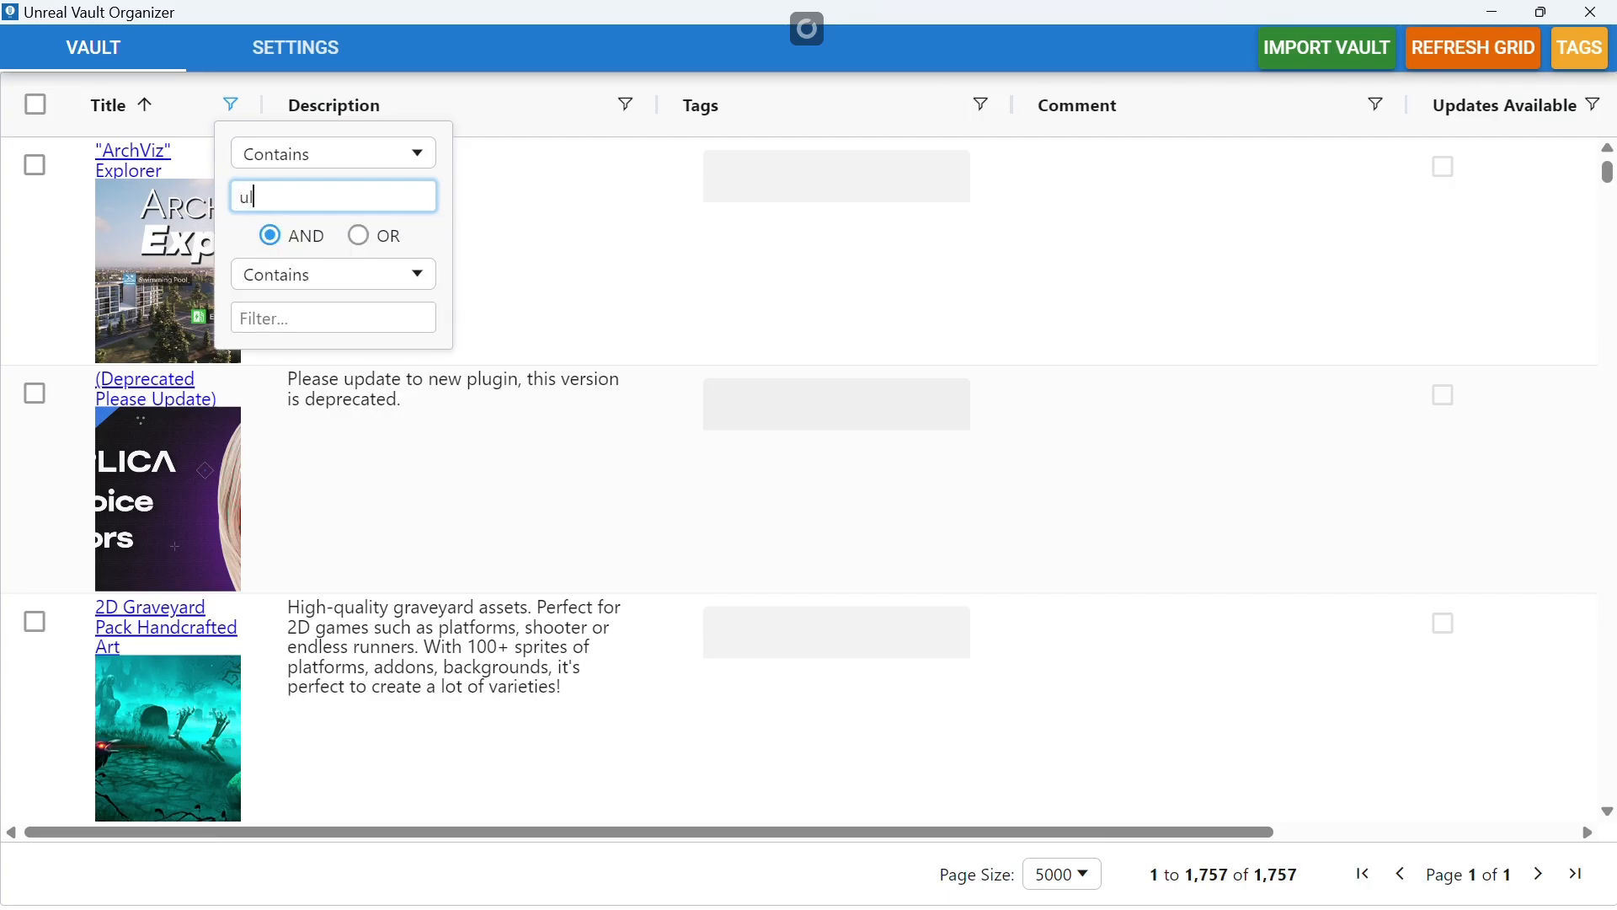
{"action": "type", "text": "tr"}
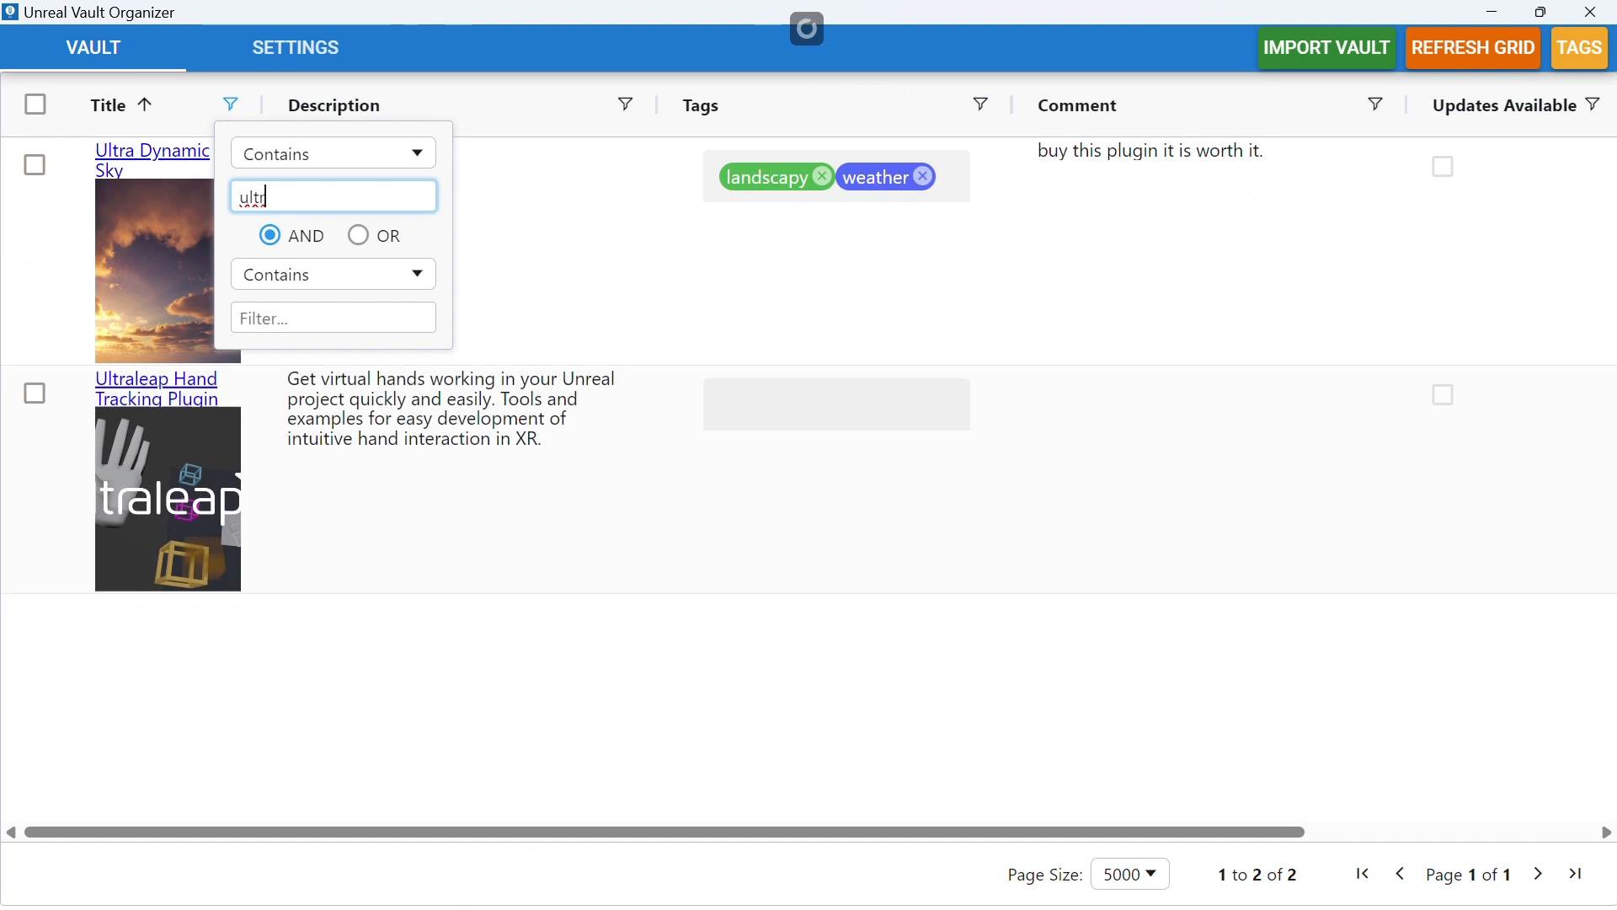
{"action": "key", "text": "Escape"}
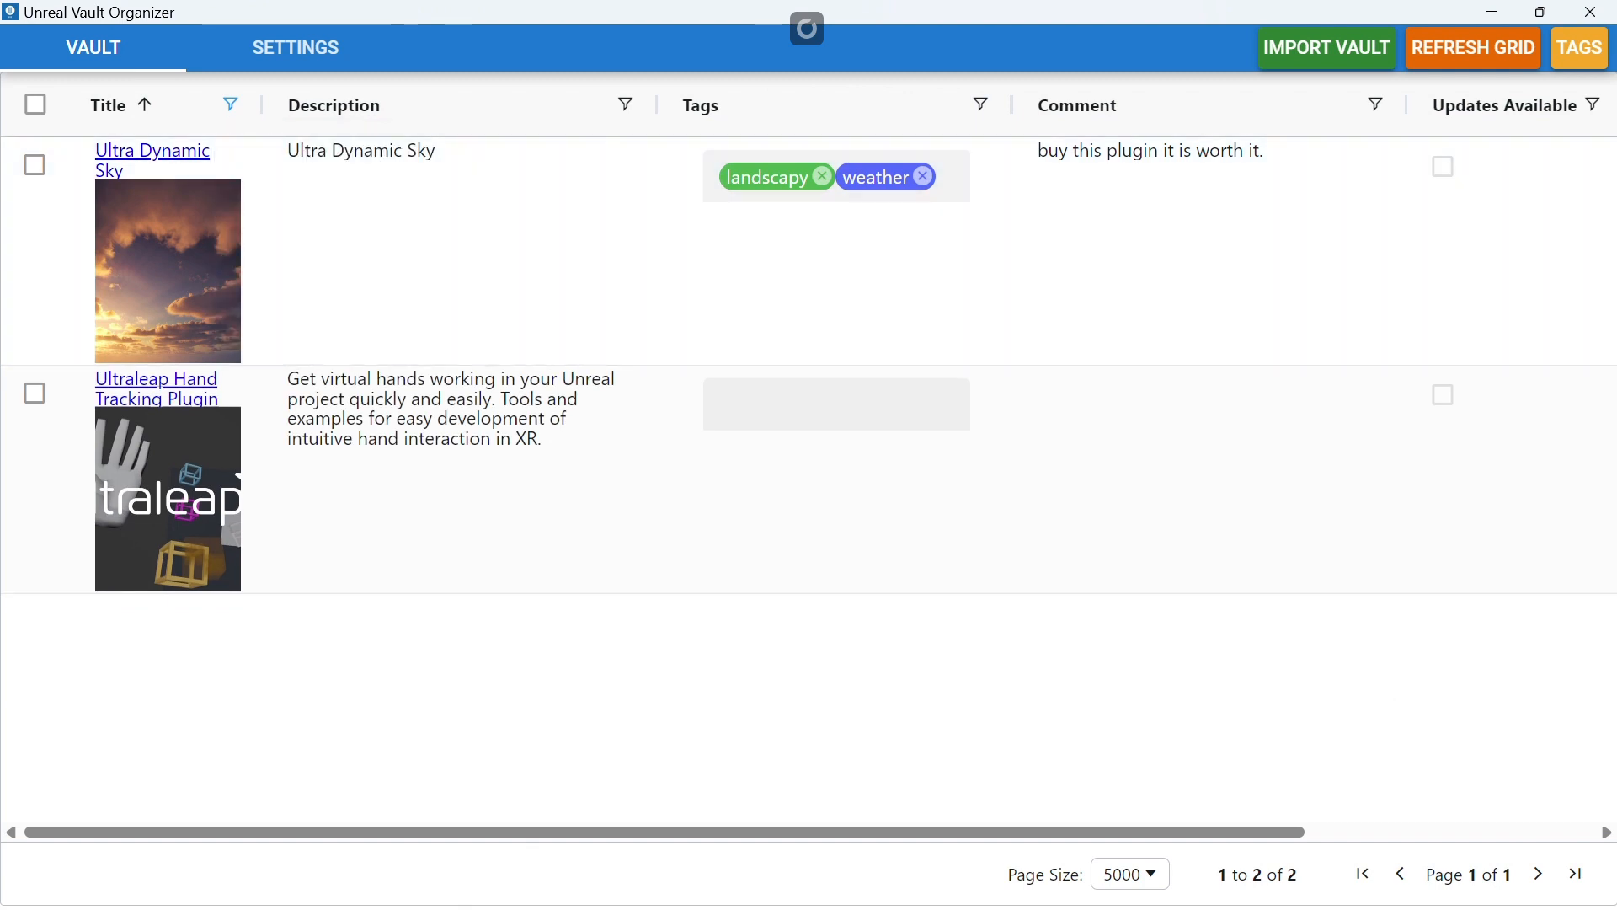
- Refresh the grid to clear the title filter, and filter the vault by the landscapy tag with the And operator
{"action": "left_click", "coordinate": [1474, 48]}
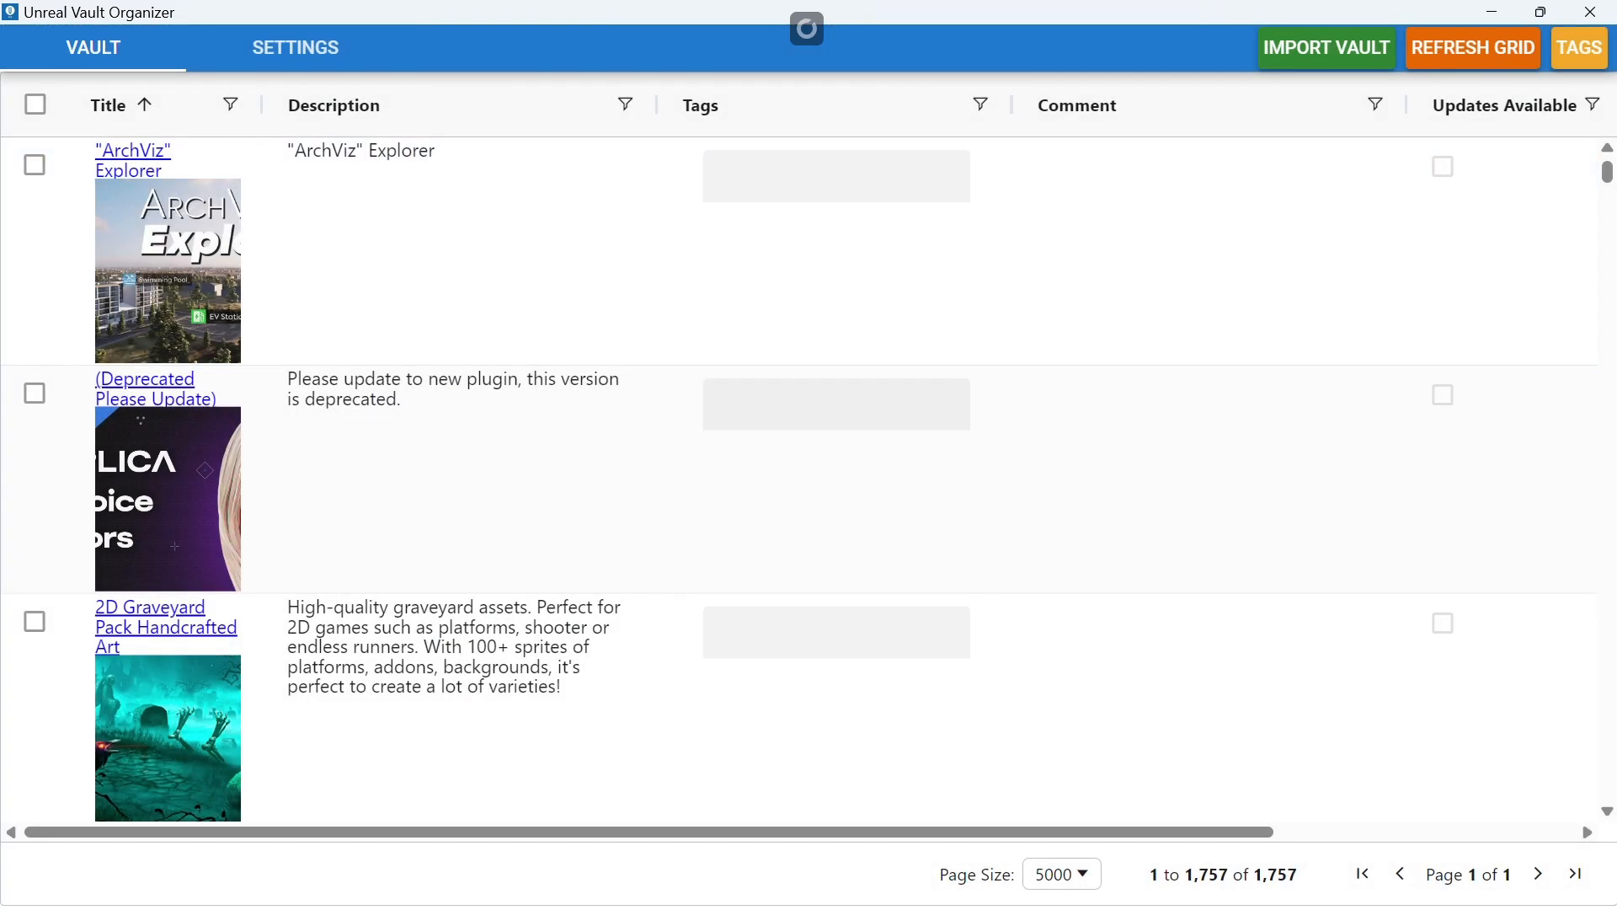
{"action": "left_click", "coordinate": [980, 105]}
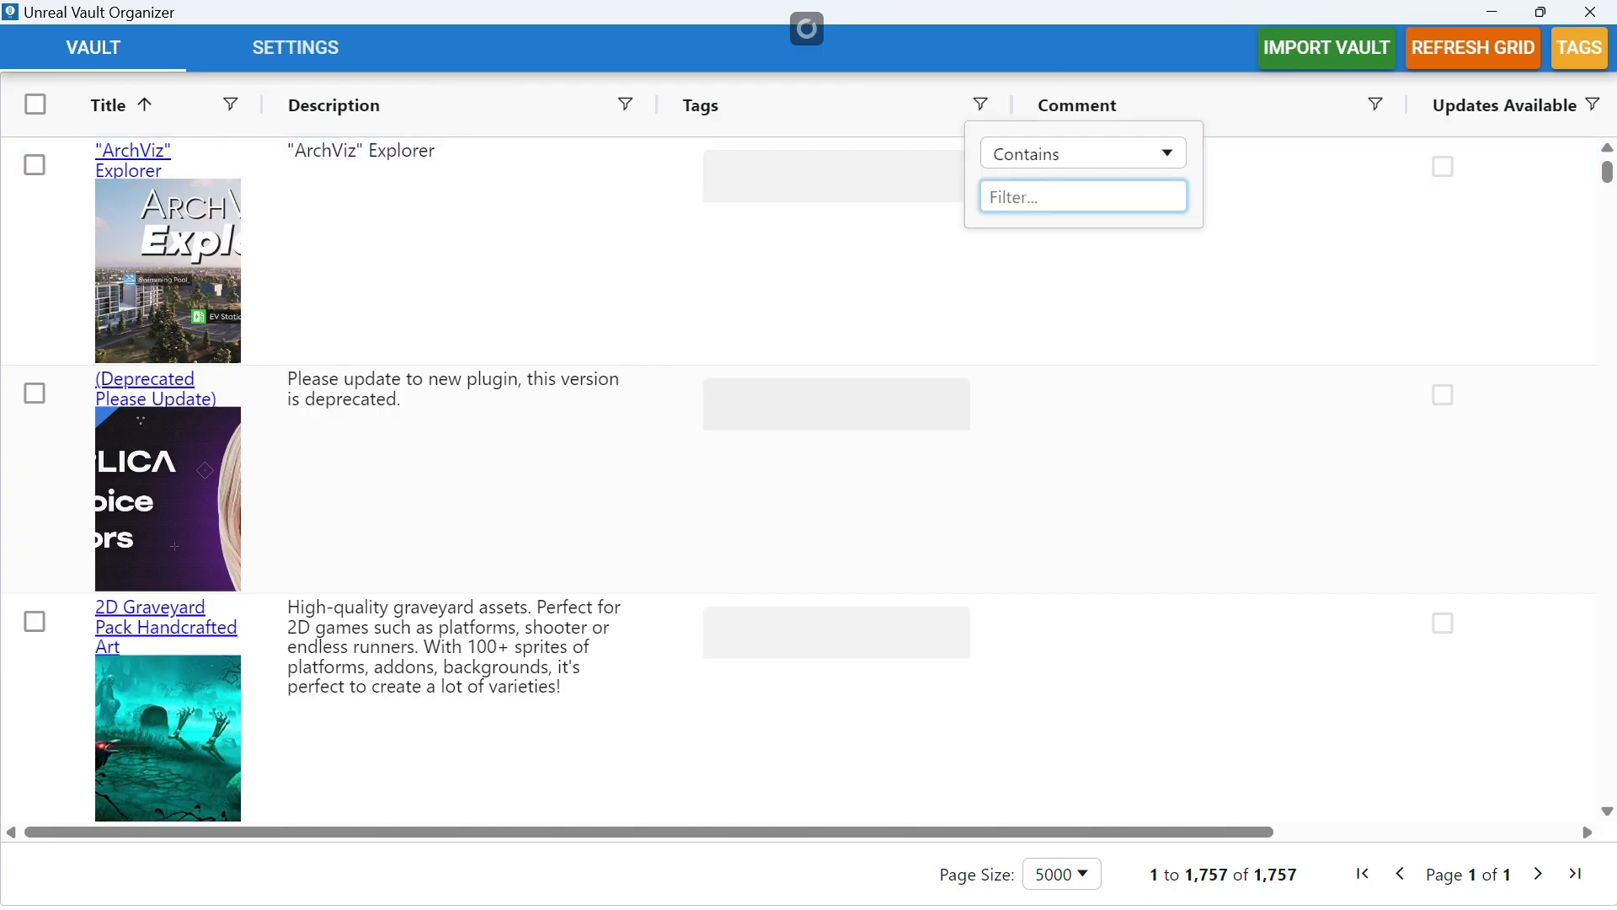
{"action": "left_click", "coordinate": [1579, 47]}
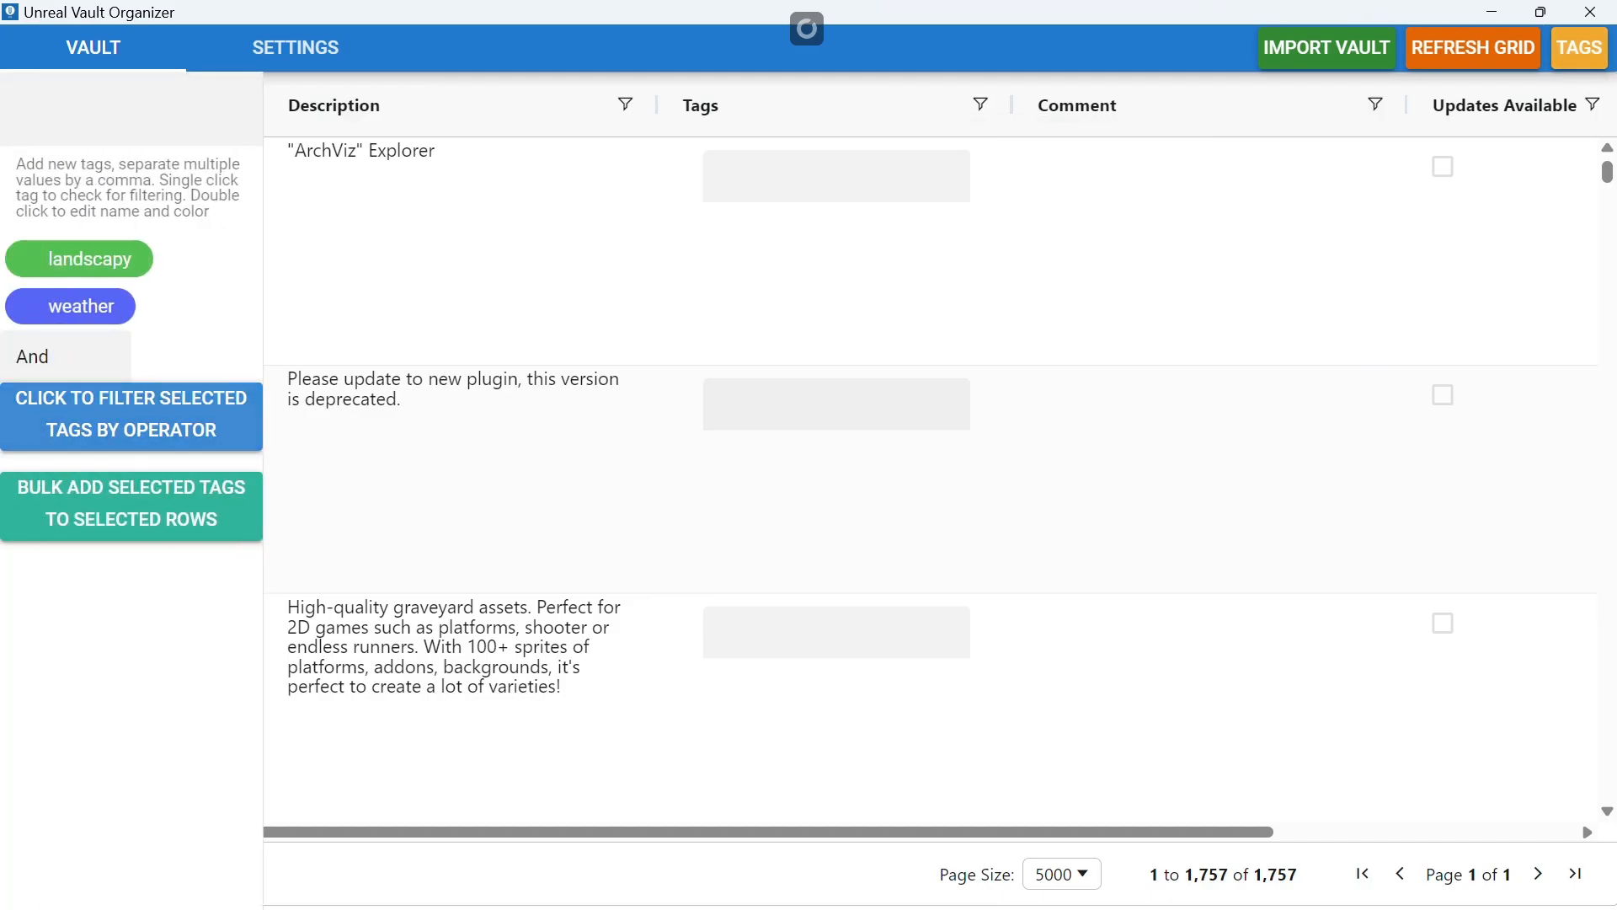
{"action": "left_click", "coordinate": [65, 357]}
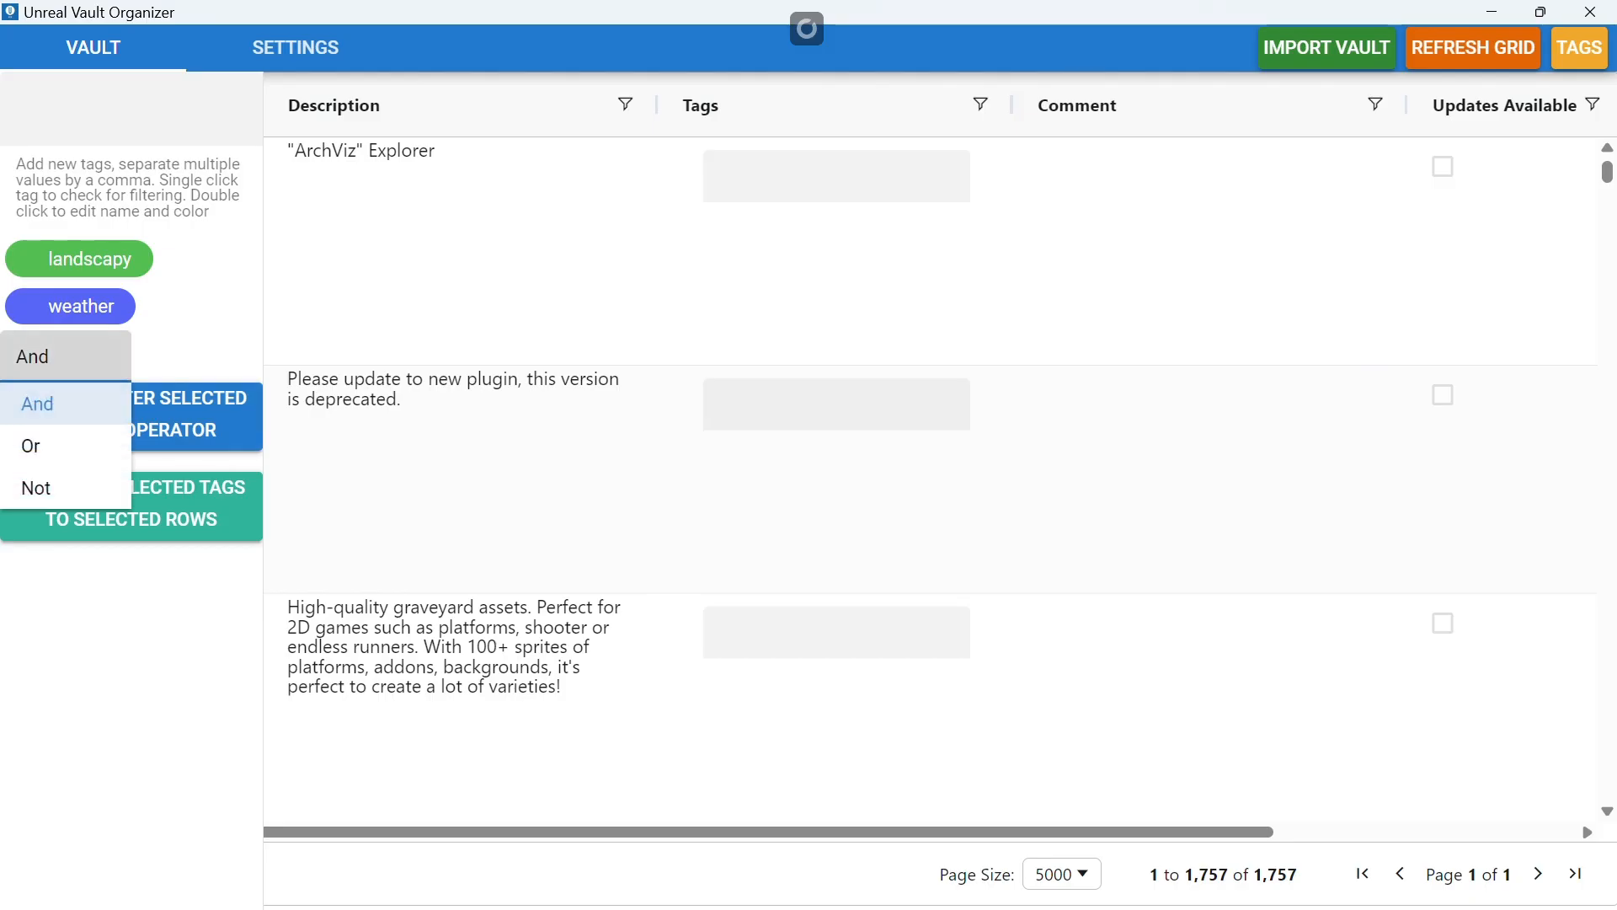
{"action": "left_click", "coordinate": [66, 403]}
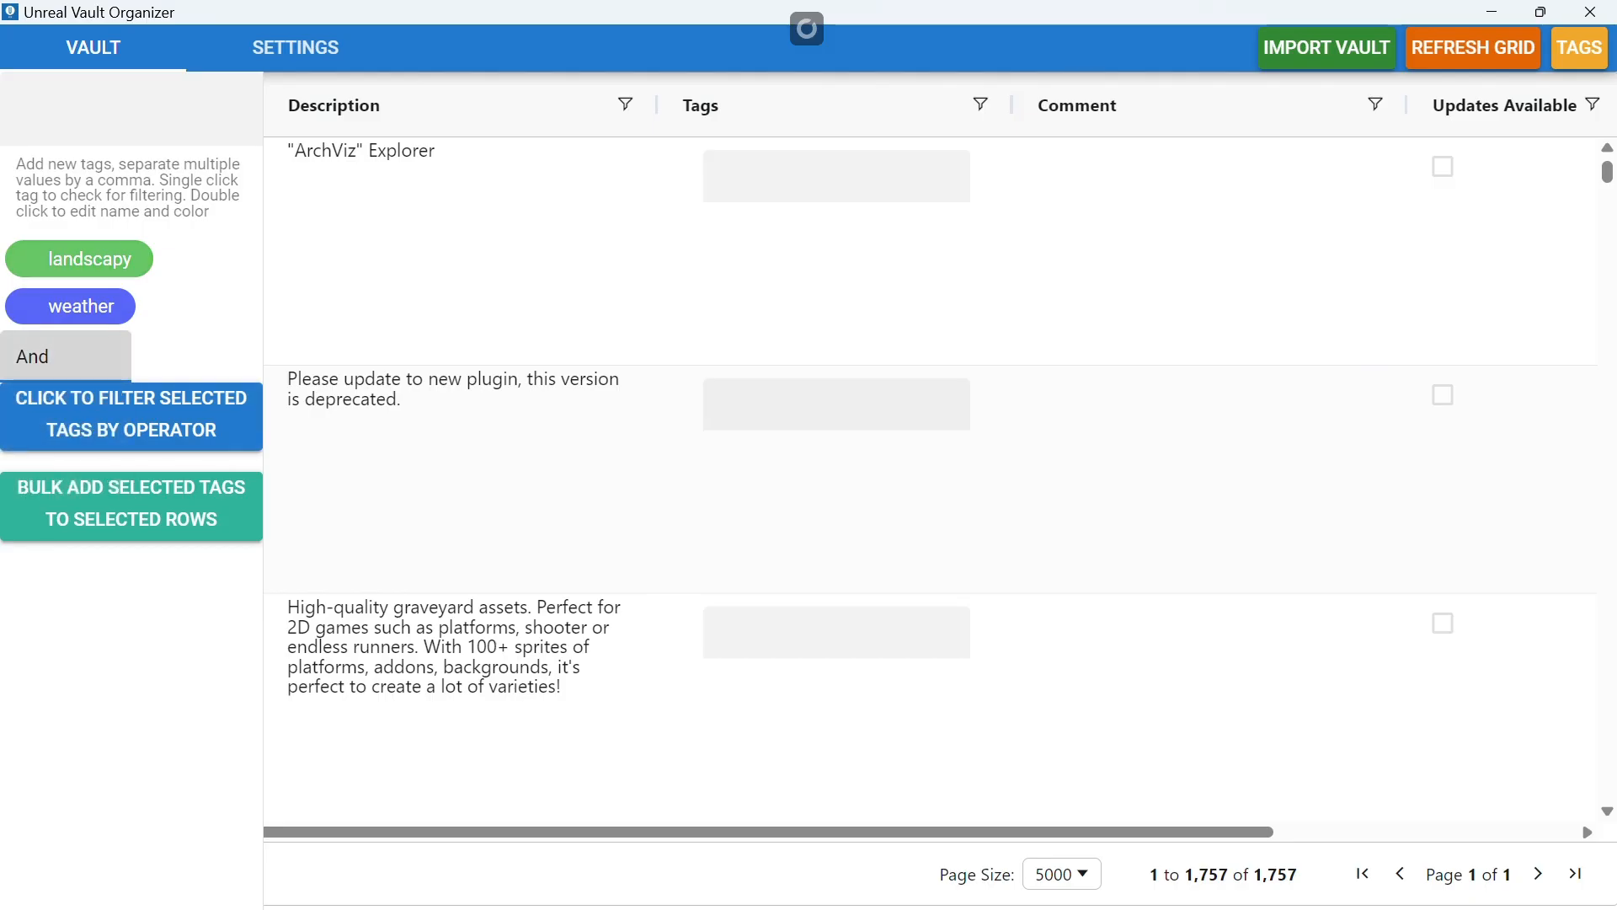
{"action": "left_click", "coordinate": [79, 259]}
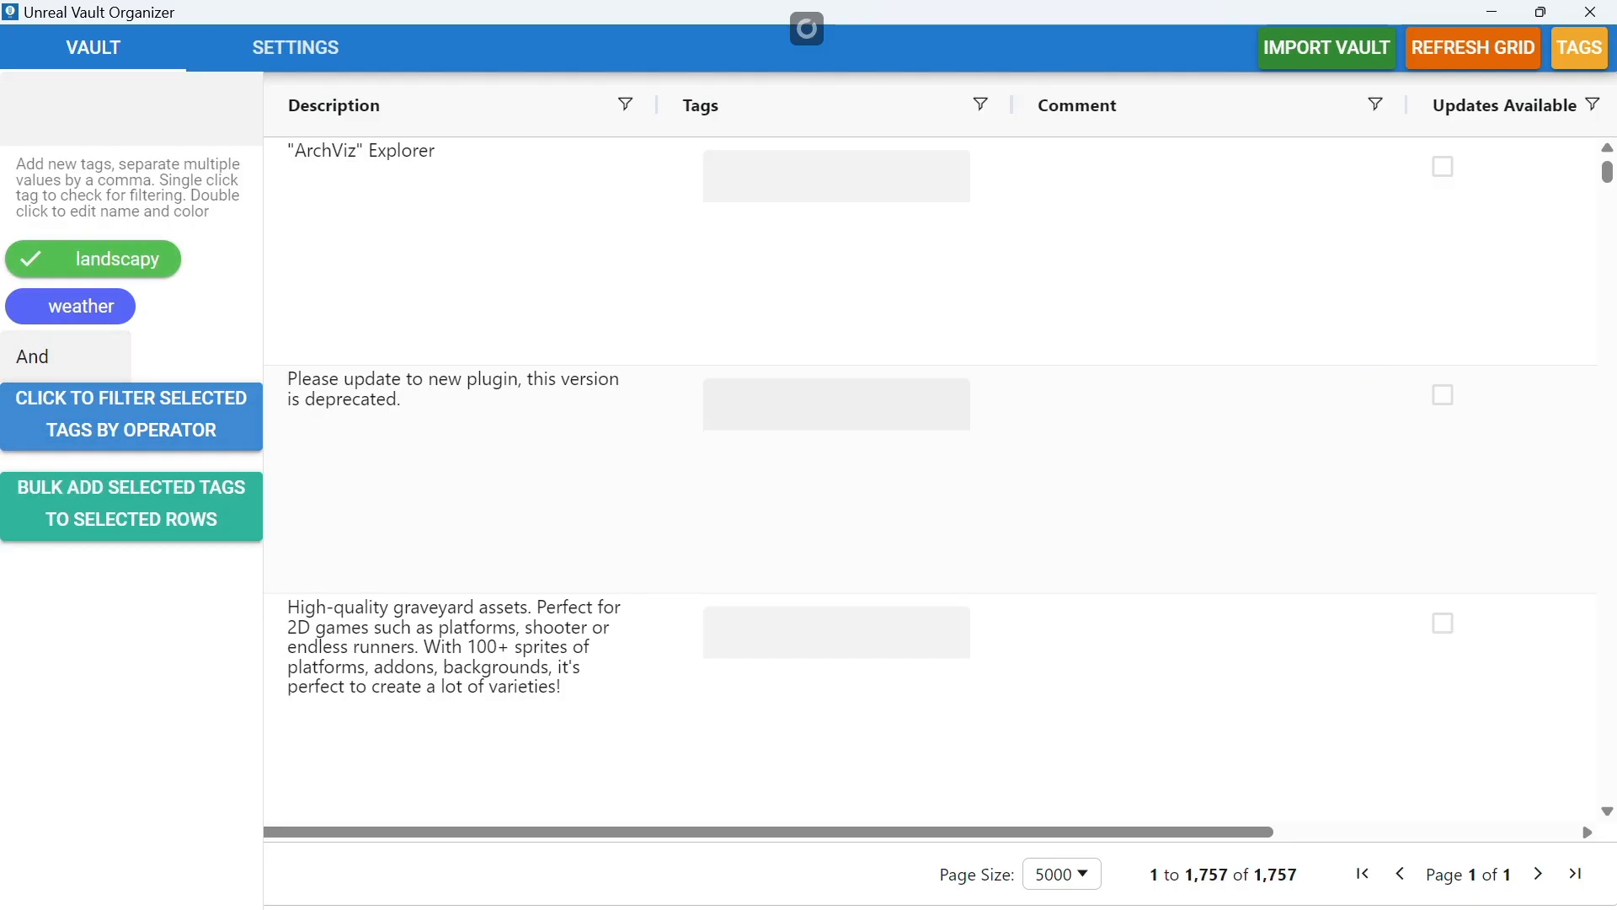
{"action": "left_click", "coordinate": [120, 417]}
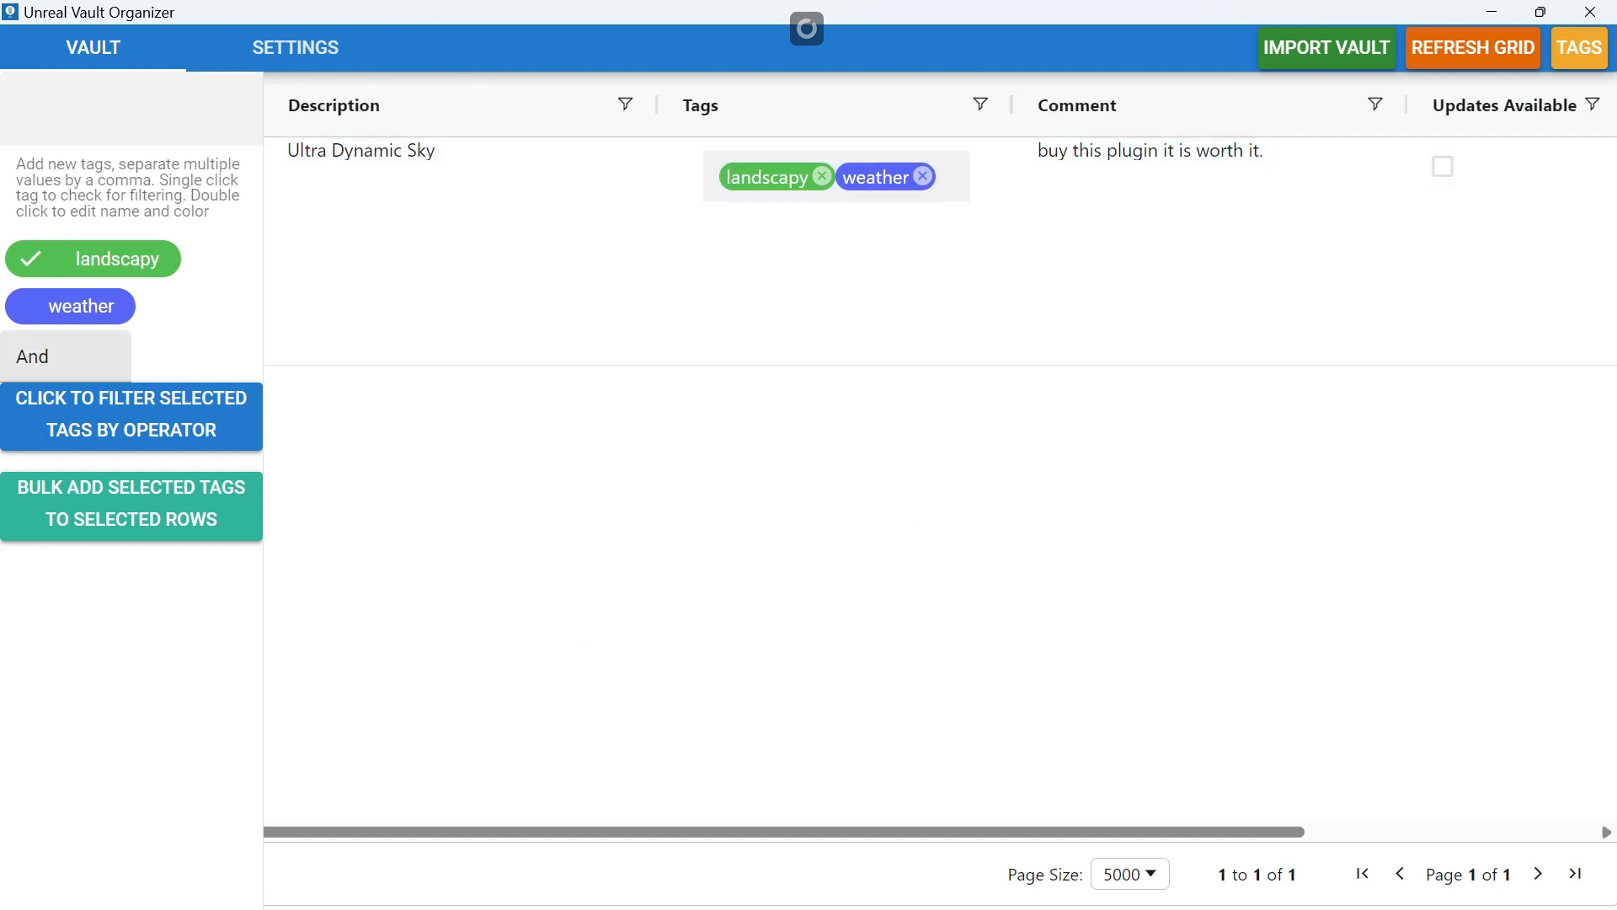
- Switch the tag filter operator to Not and filter the vault to assets without the landscapy tag
{"action": "left_click", "coordinate": [65, 356]}
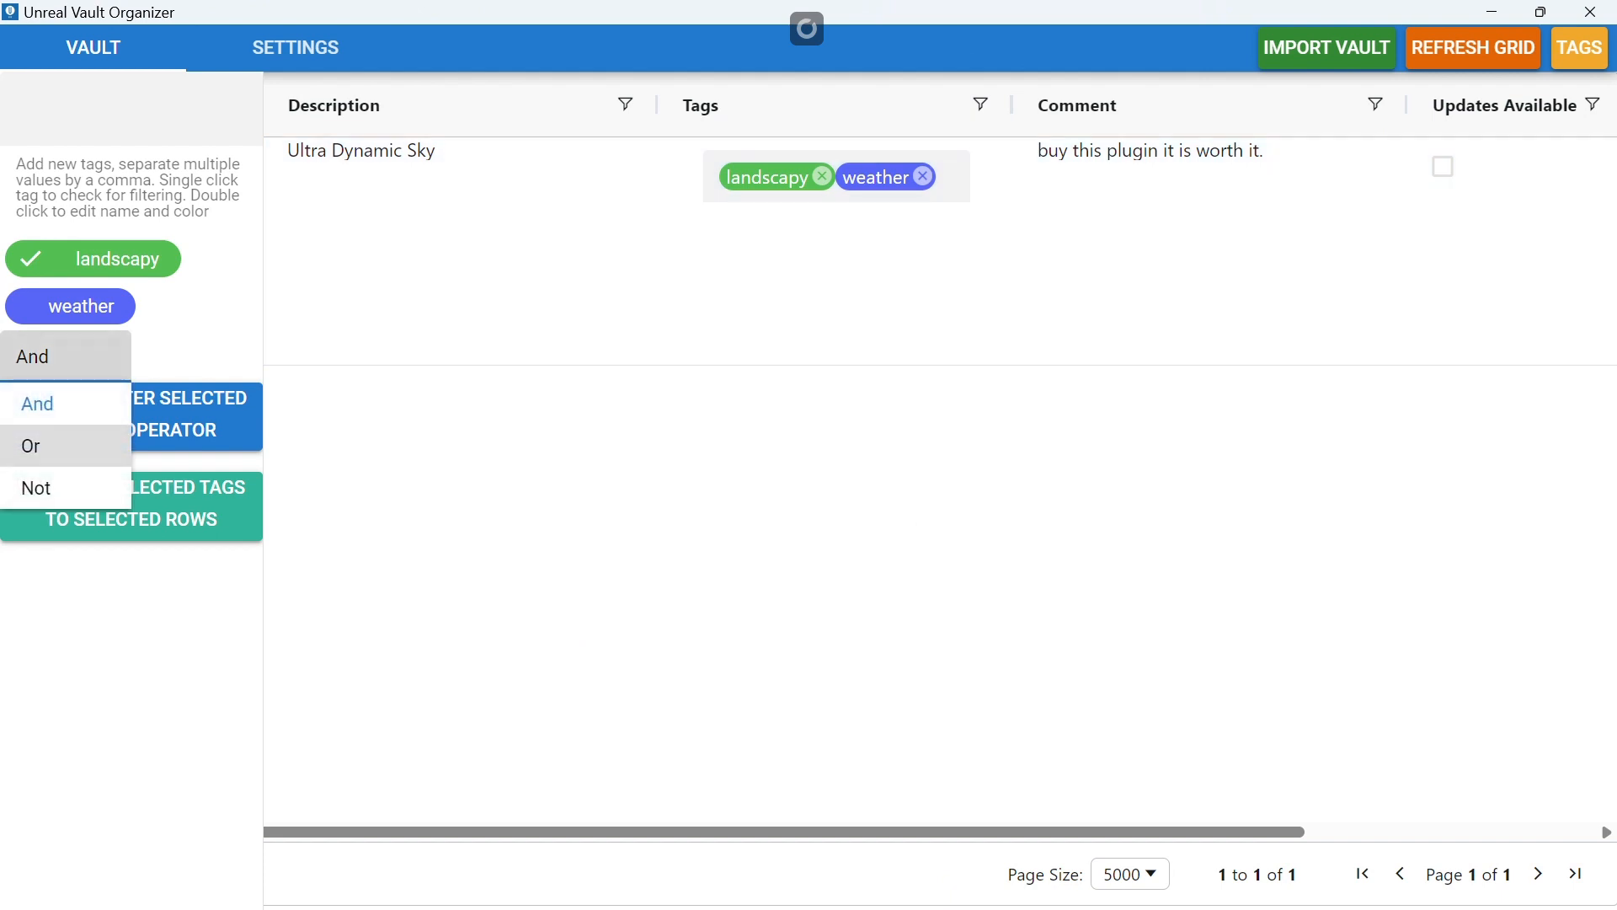
{"action": "left_click", "coordinate": [36, 488]}
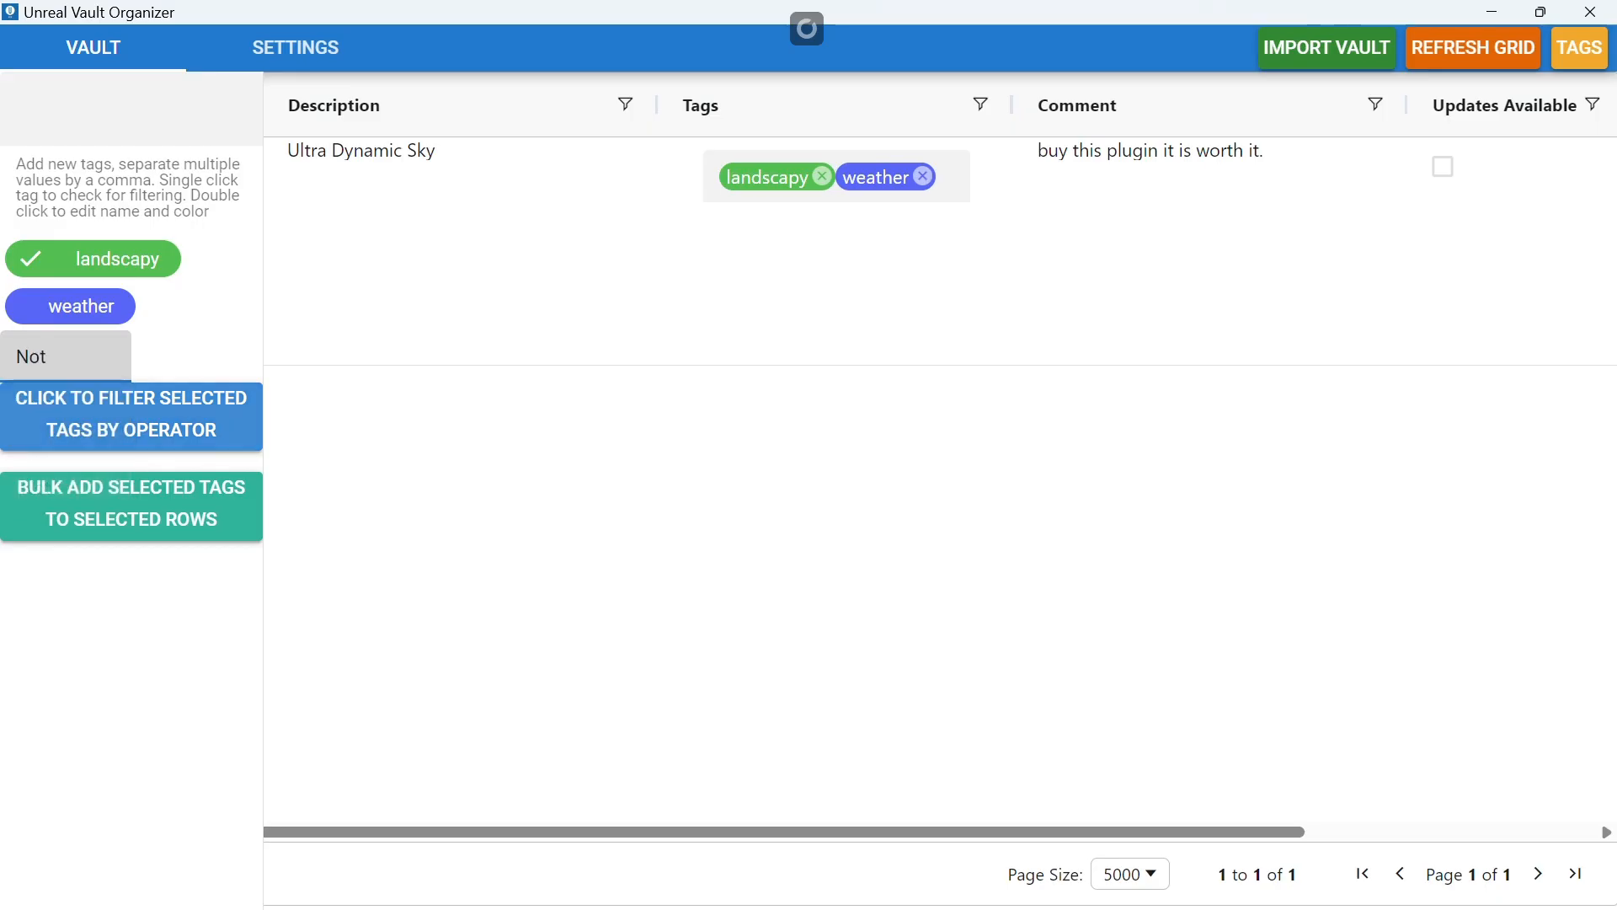
{"action": "left_click", "coordinate": [66, 388]}
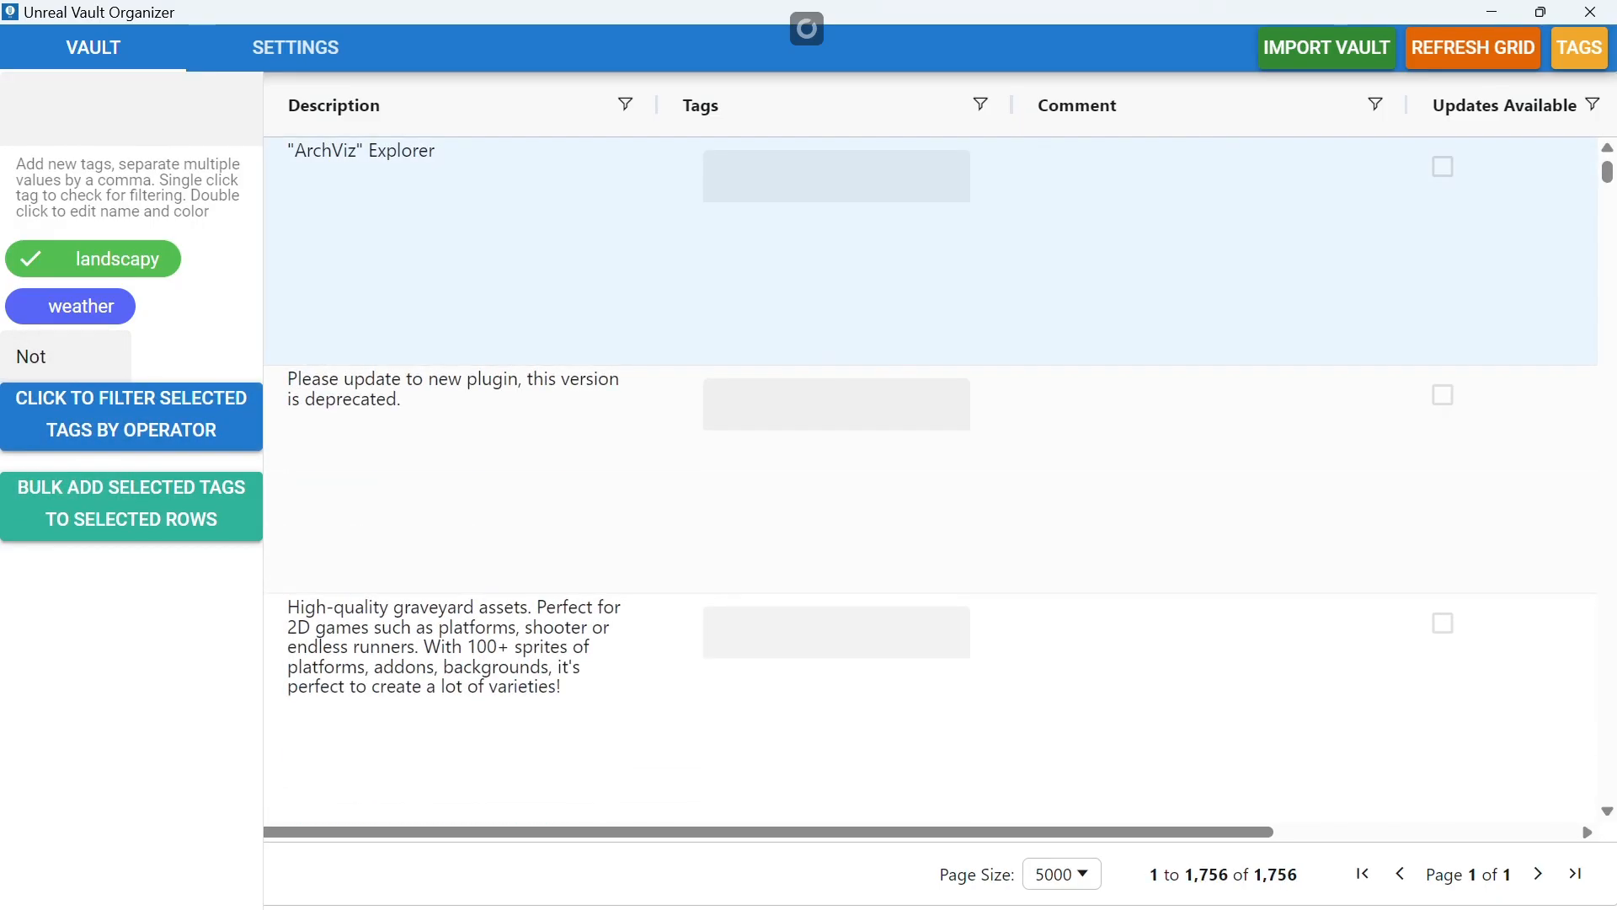
- Assign the weather tag to the "ArchViz" Explorer asset and the landscapy tag to the (Deprecated Please Update) asset
{"action": "left_click", "coordinate": [836, 176]}
{"action": "left_click", "coordinate": [804, 289]}
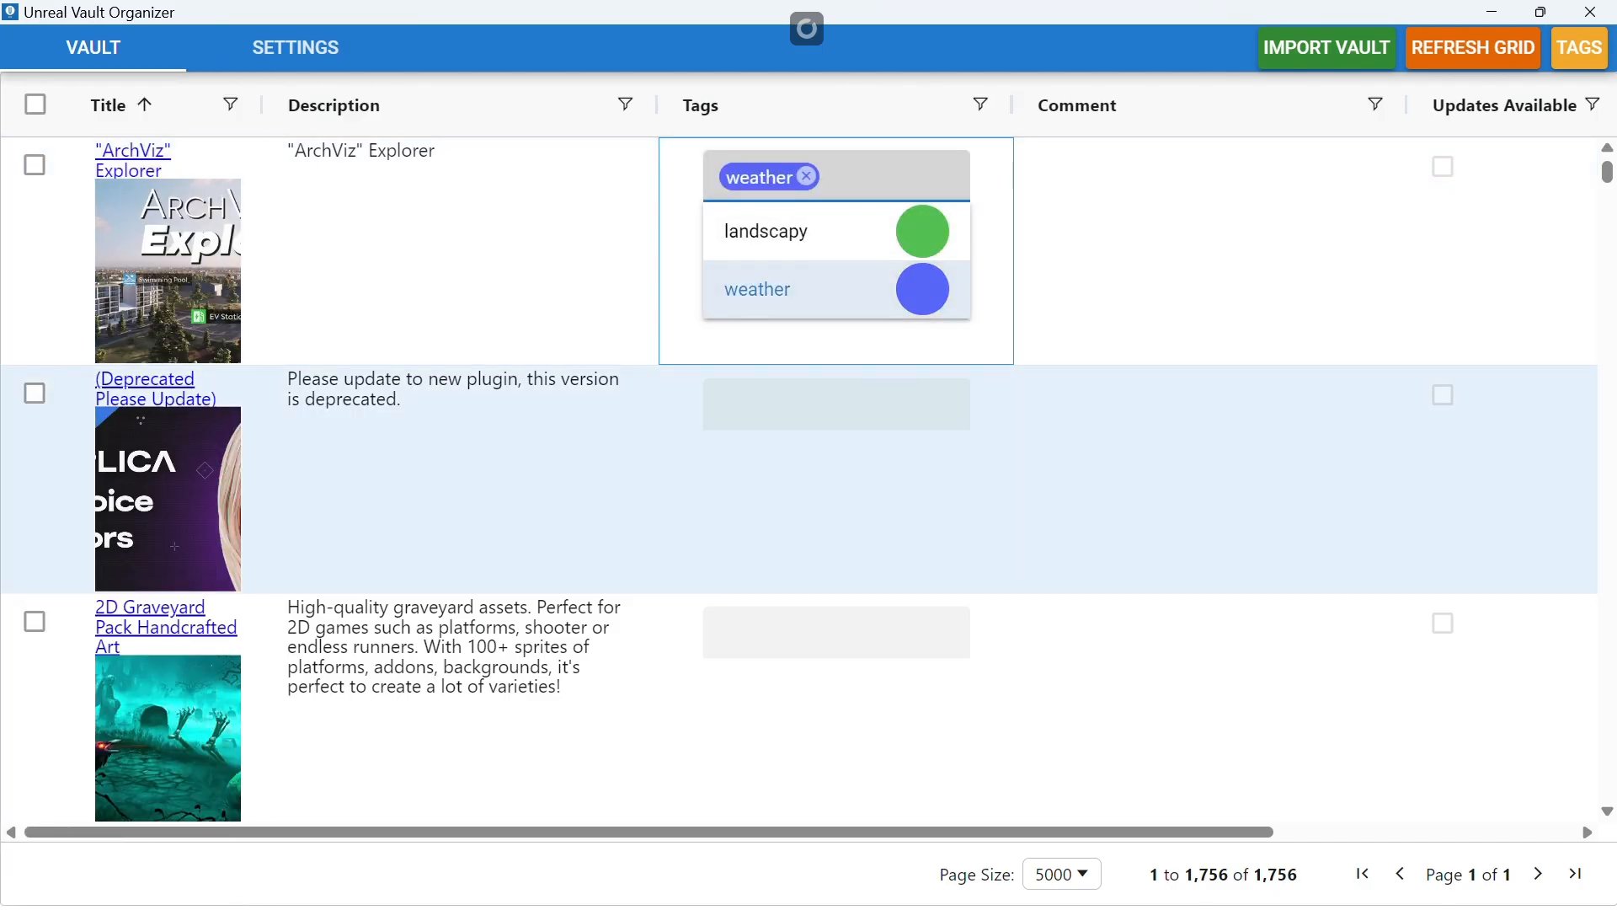
{"action": "left_click", "coordinate": [836, 404]}
{"action": "left_click", "coordinate": [805, 459]}
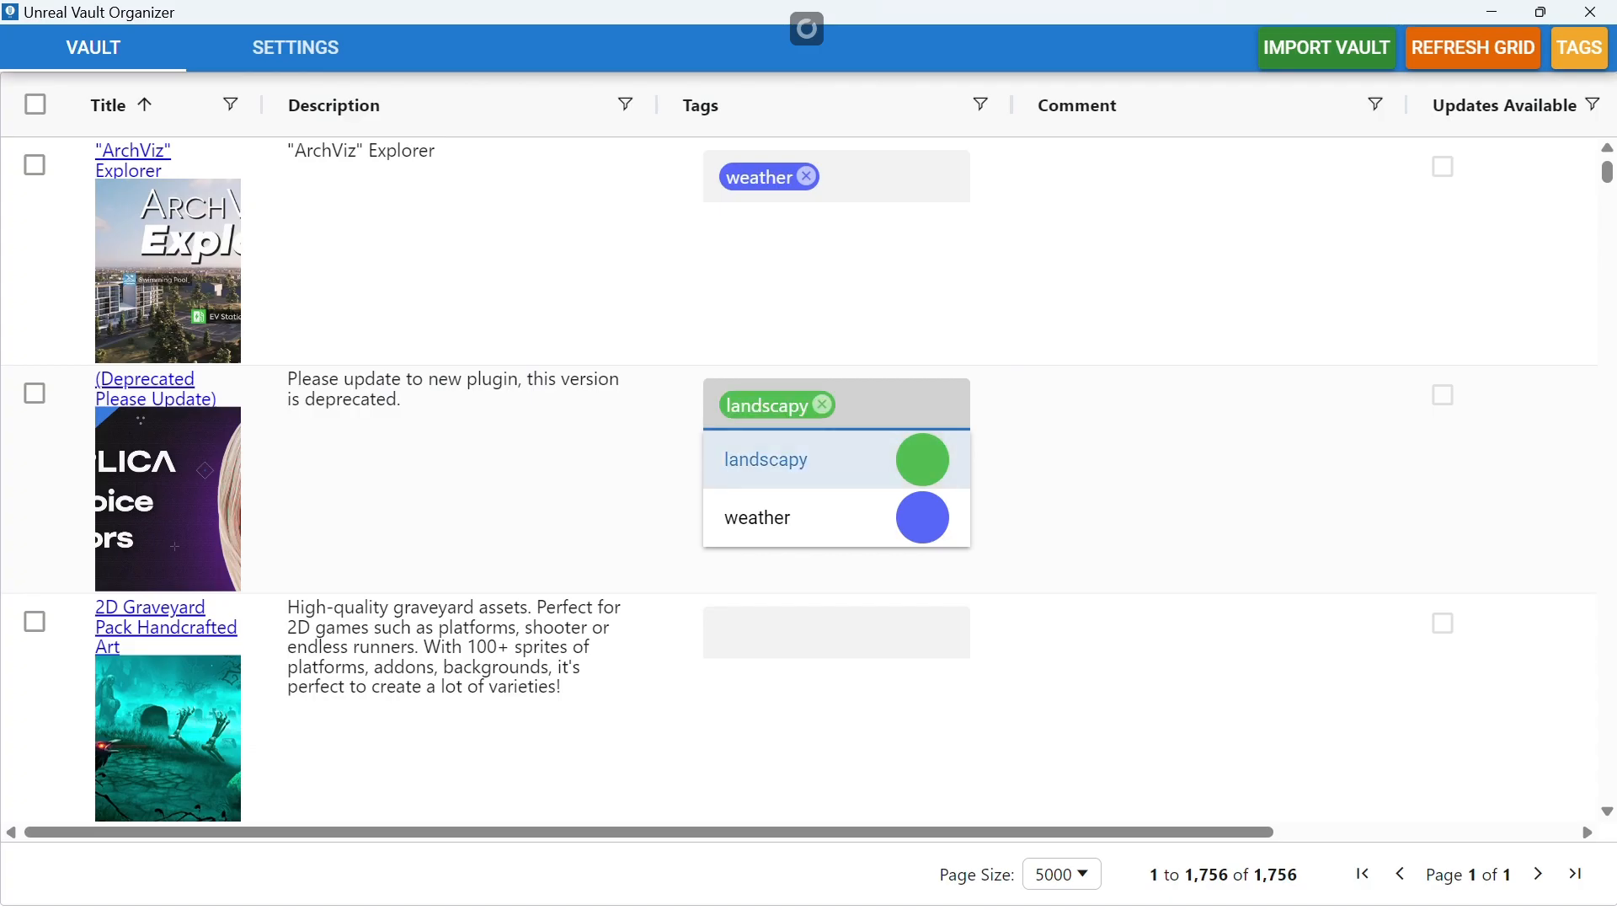
- Filter the vault to assets carrying both the landscapy and weather tags using the And operator
{"action": "left_click", "coordinate": [1578, 47]}
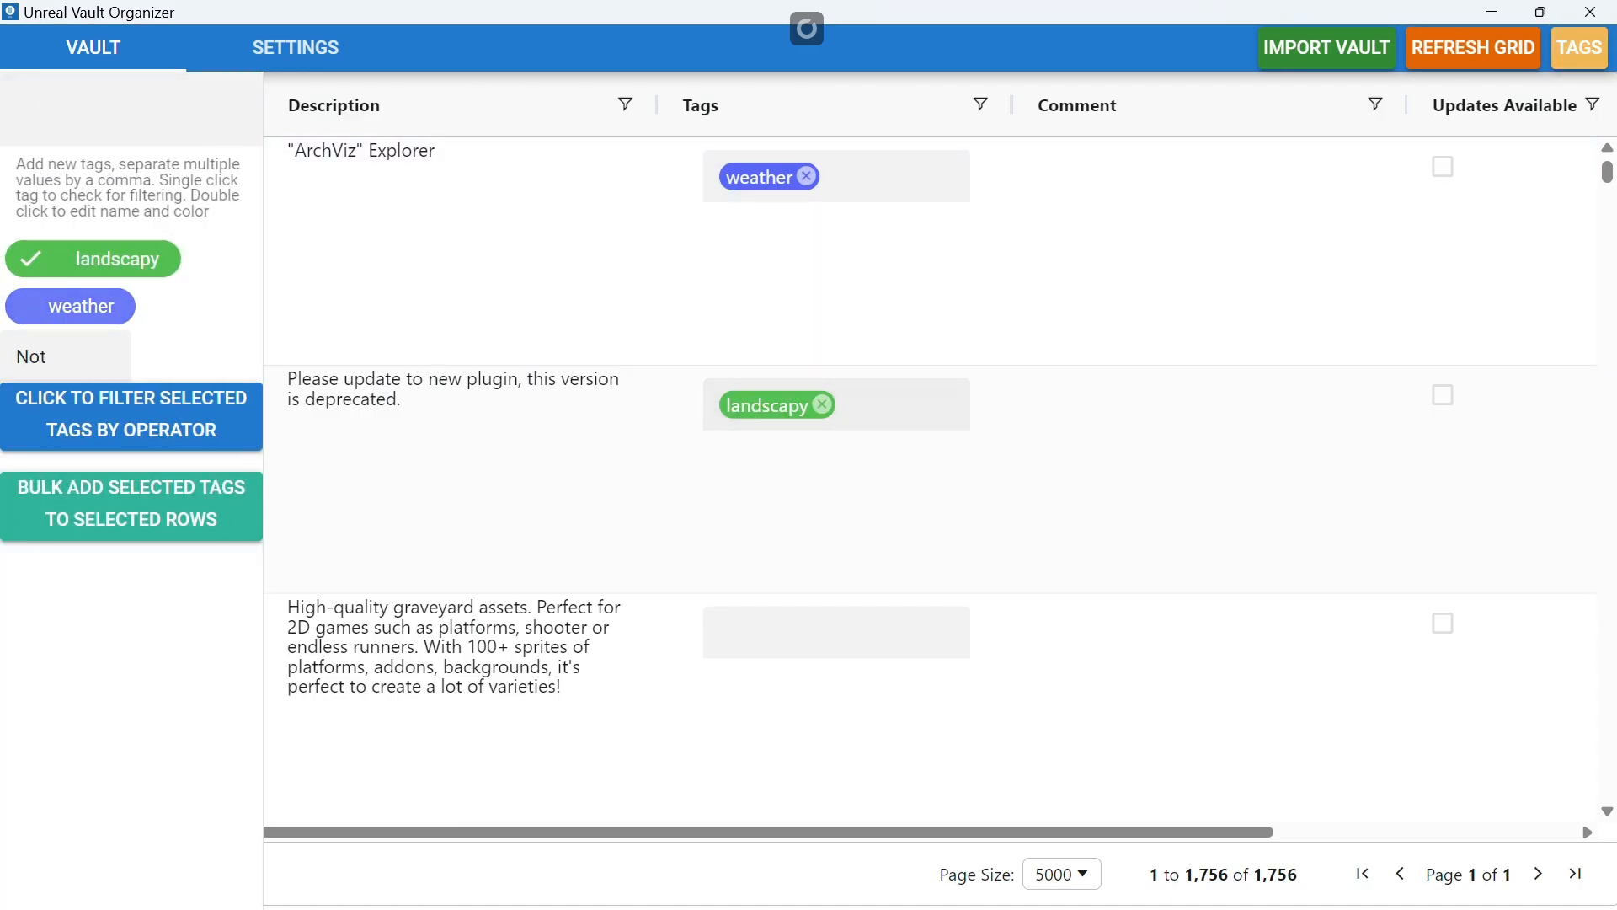
{"action": "left_click", "coordinate": [81, 306]}
{"action": "left_click", "coordinate": [66, 356]}
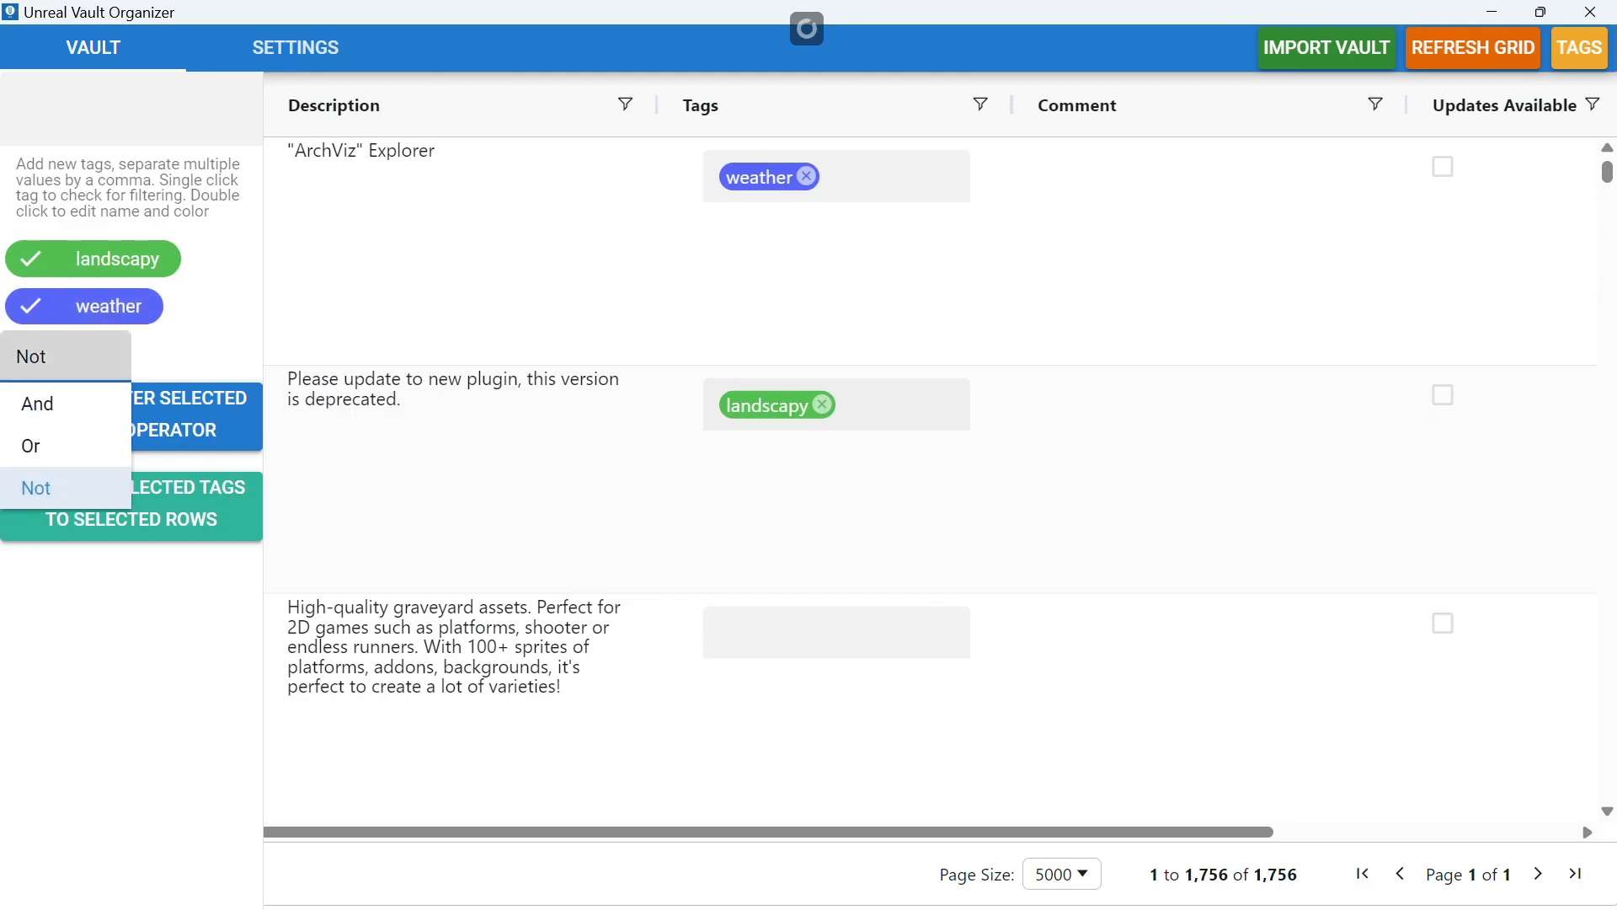
{"action": "left_click", "coordinate": [51, 403]}
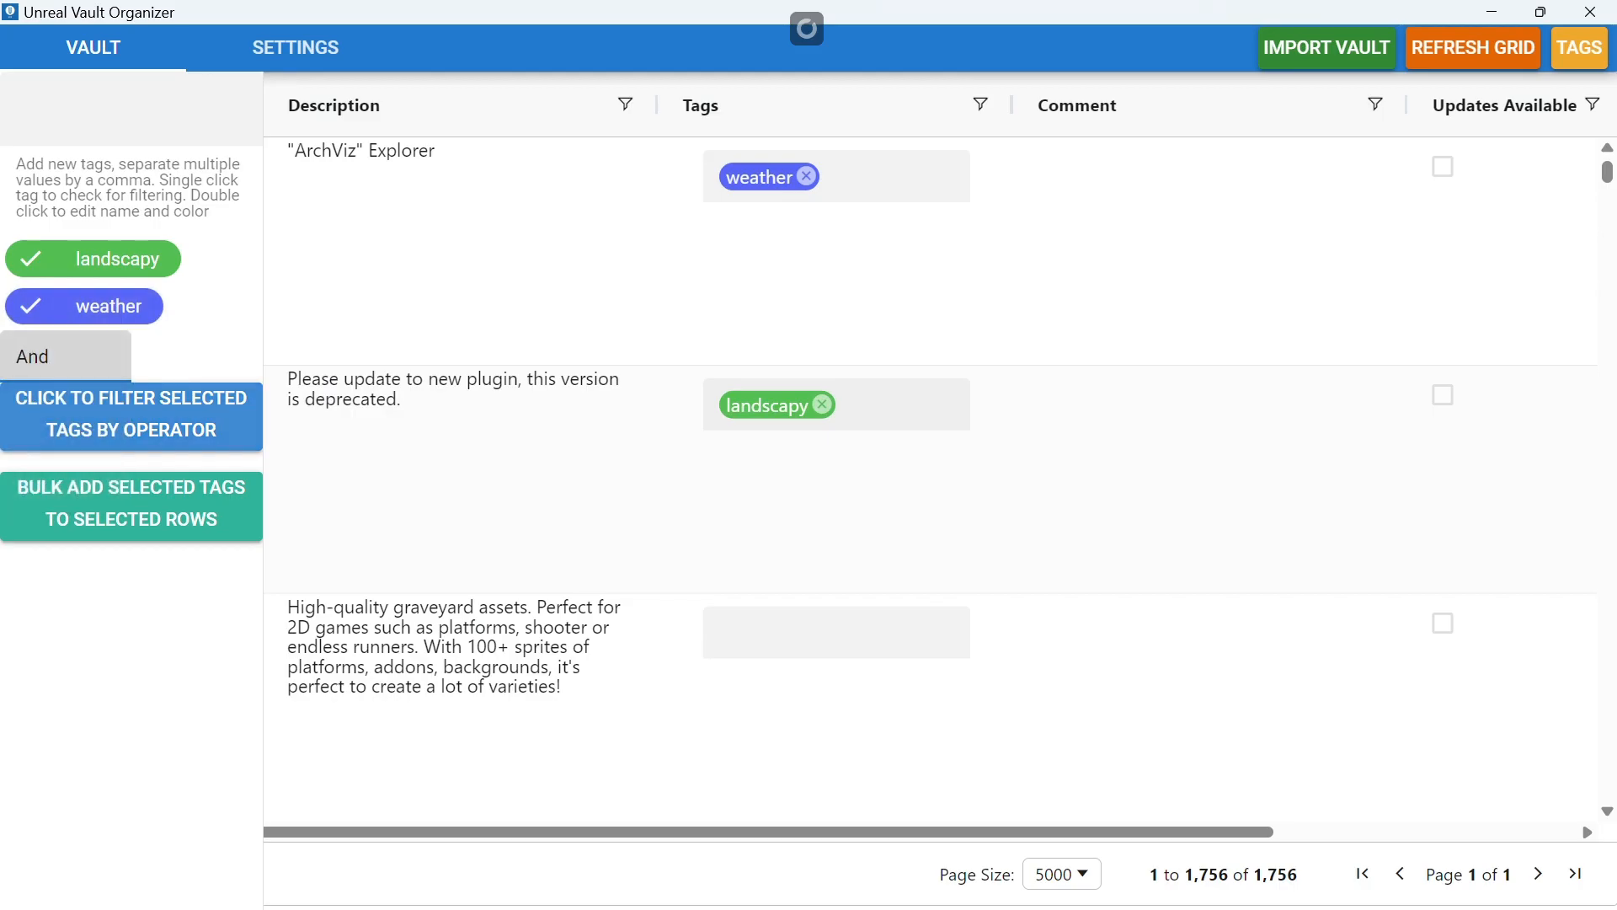
{"action": "left_click", "coordinate": [117, 415]}
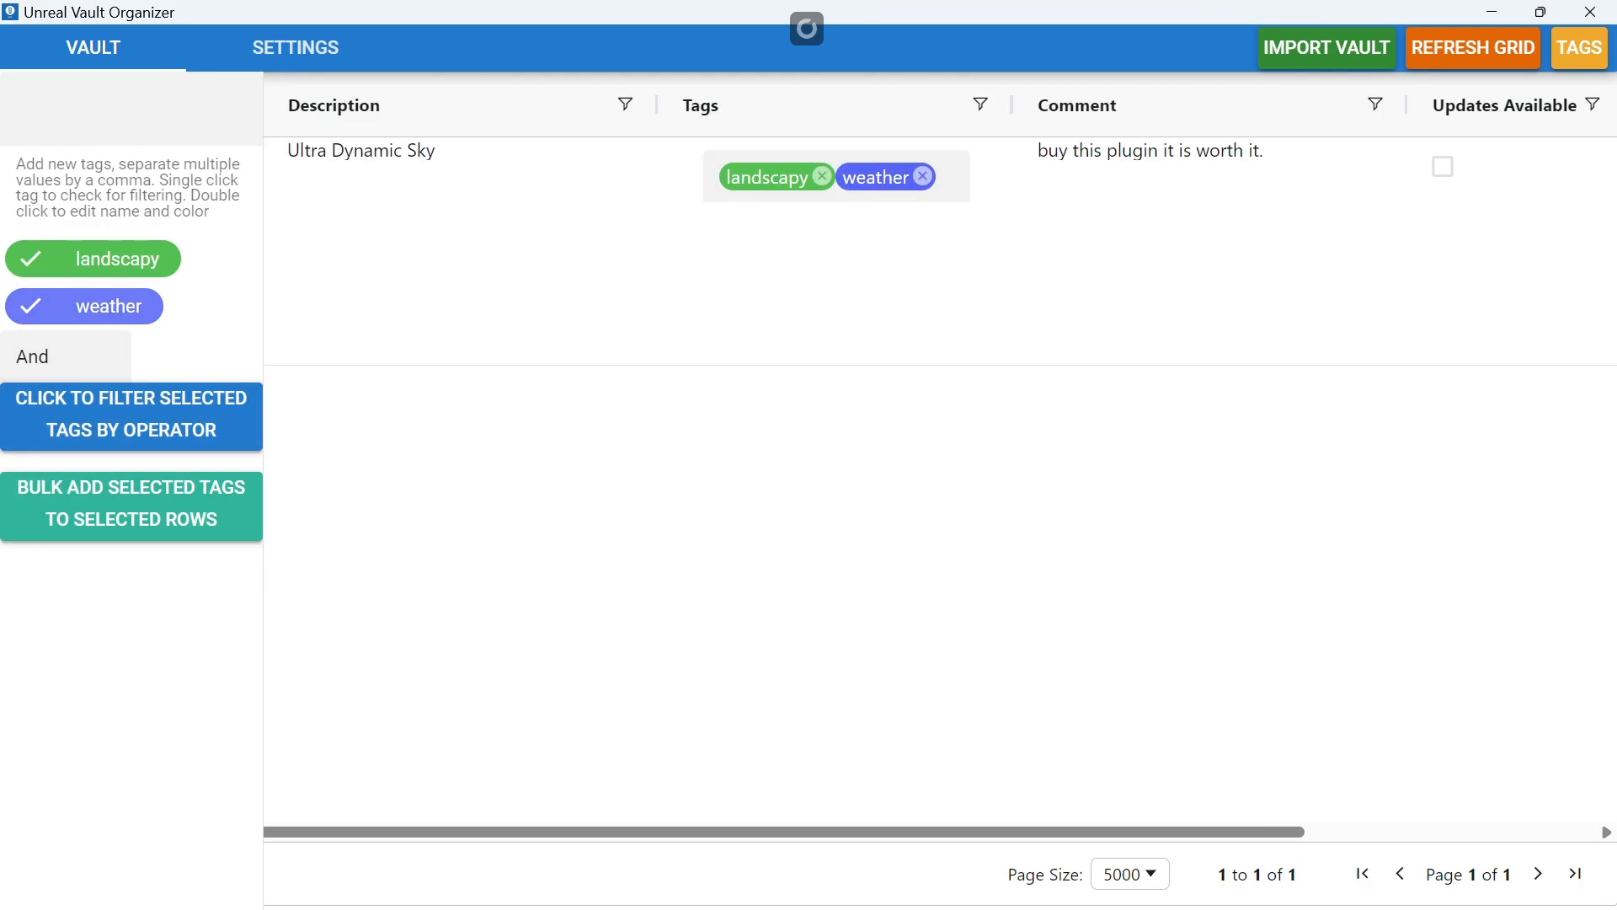
- Filter the vault by the landscapy tag alone, and then by the weather tag alone
{"action": "left_click", "coordinate": [84, 306]}
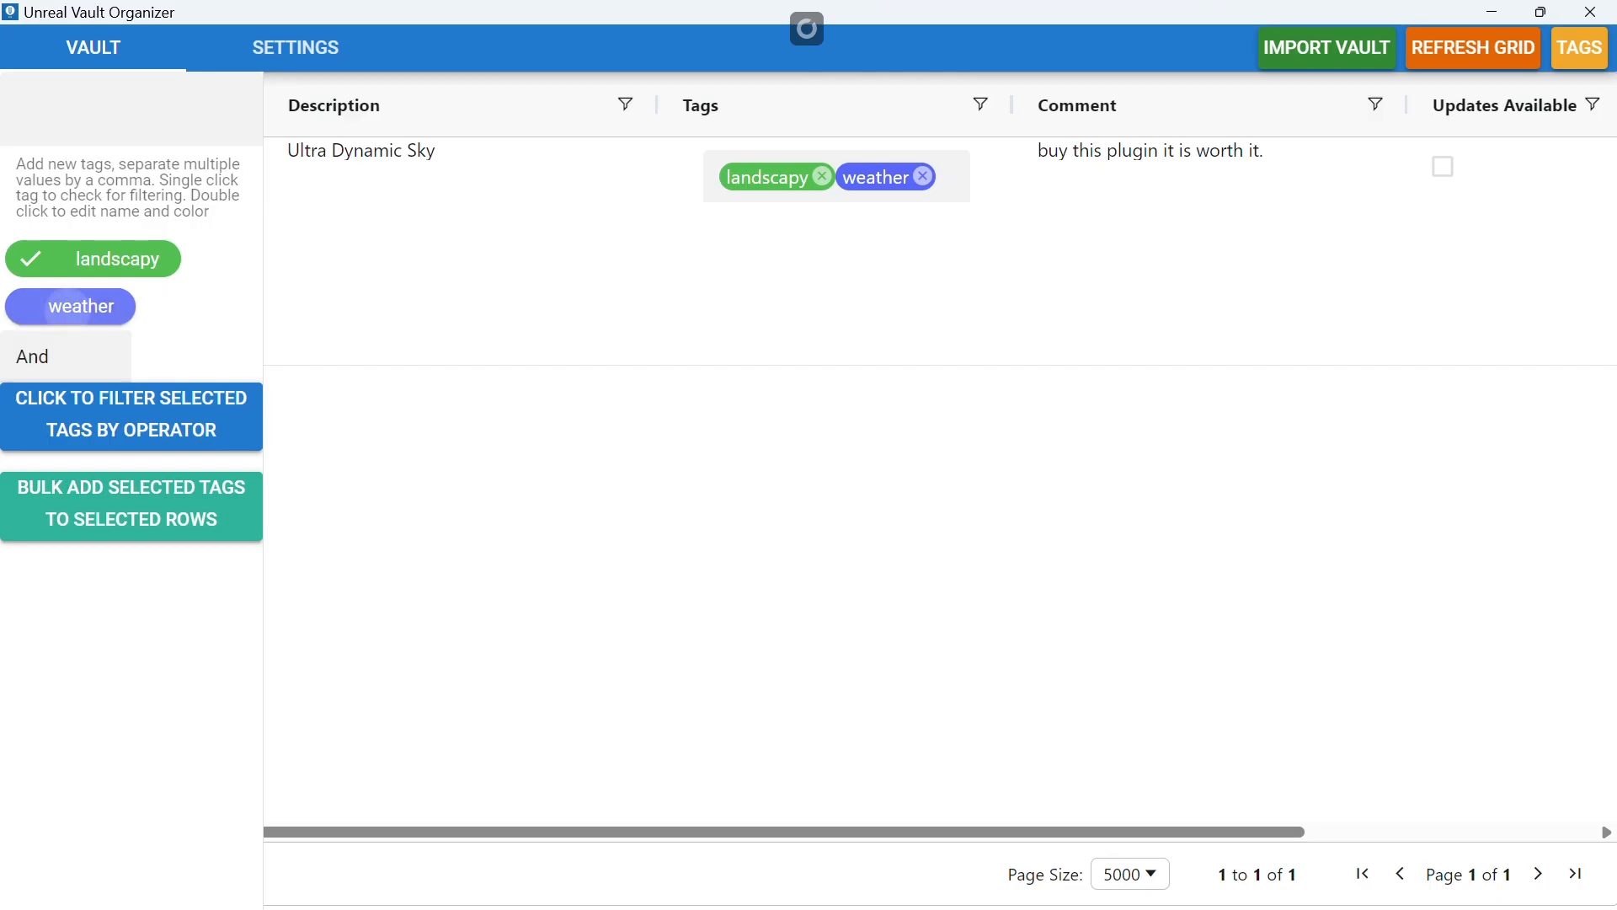
{"action": "left_click", "coordinate": [130, 415]}
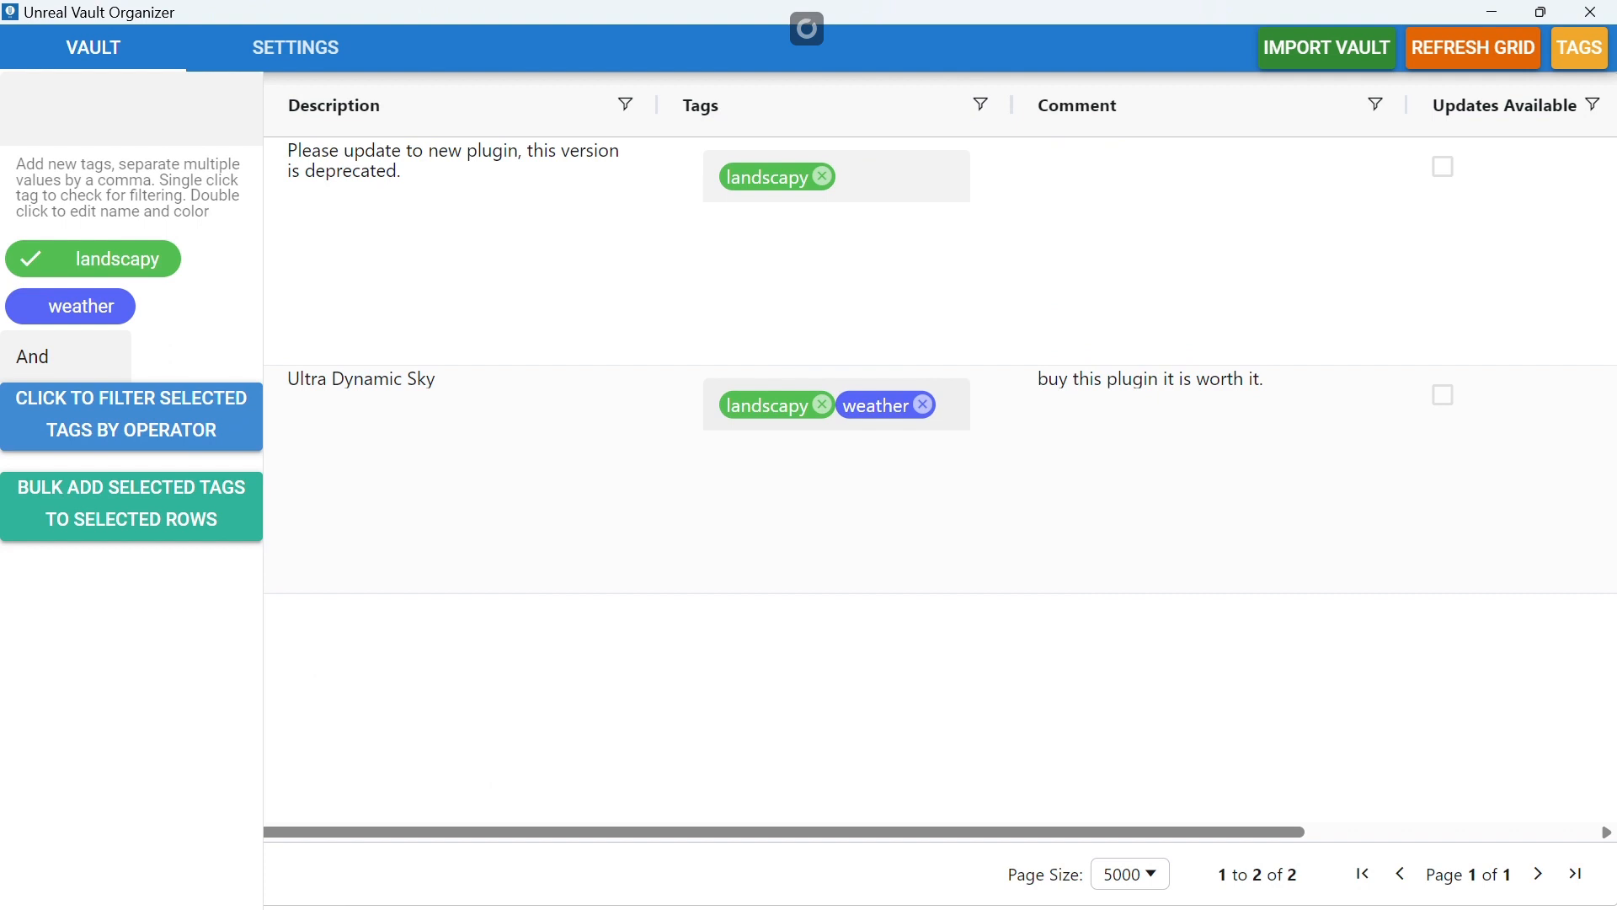
{"action": "left_click", "coordinate": [93, 258]}
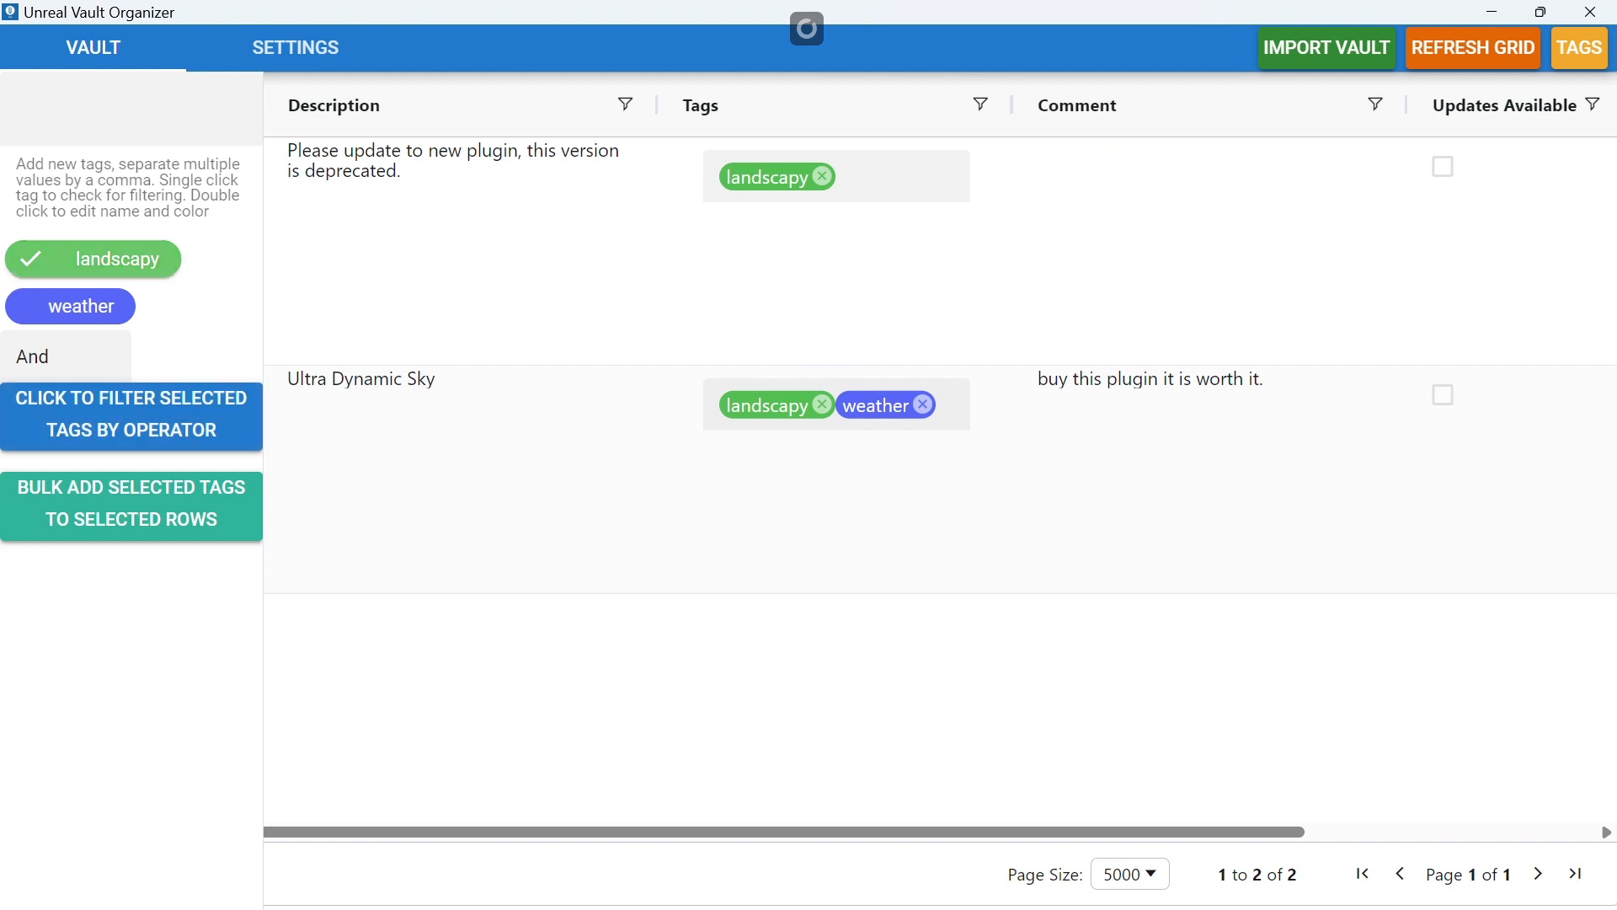
{"action": "left_click", "coordinate": [81, 306]}
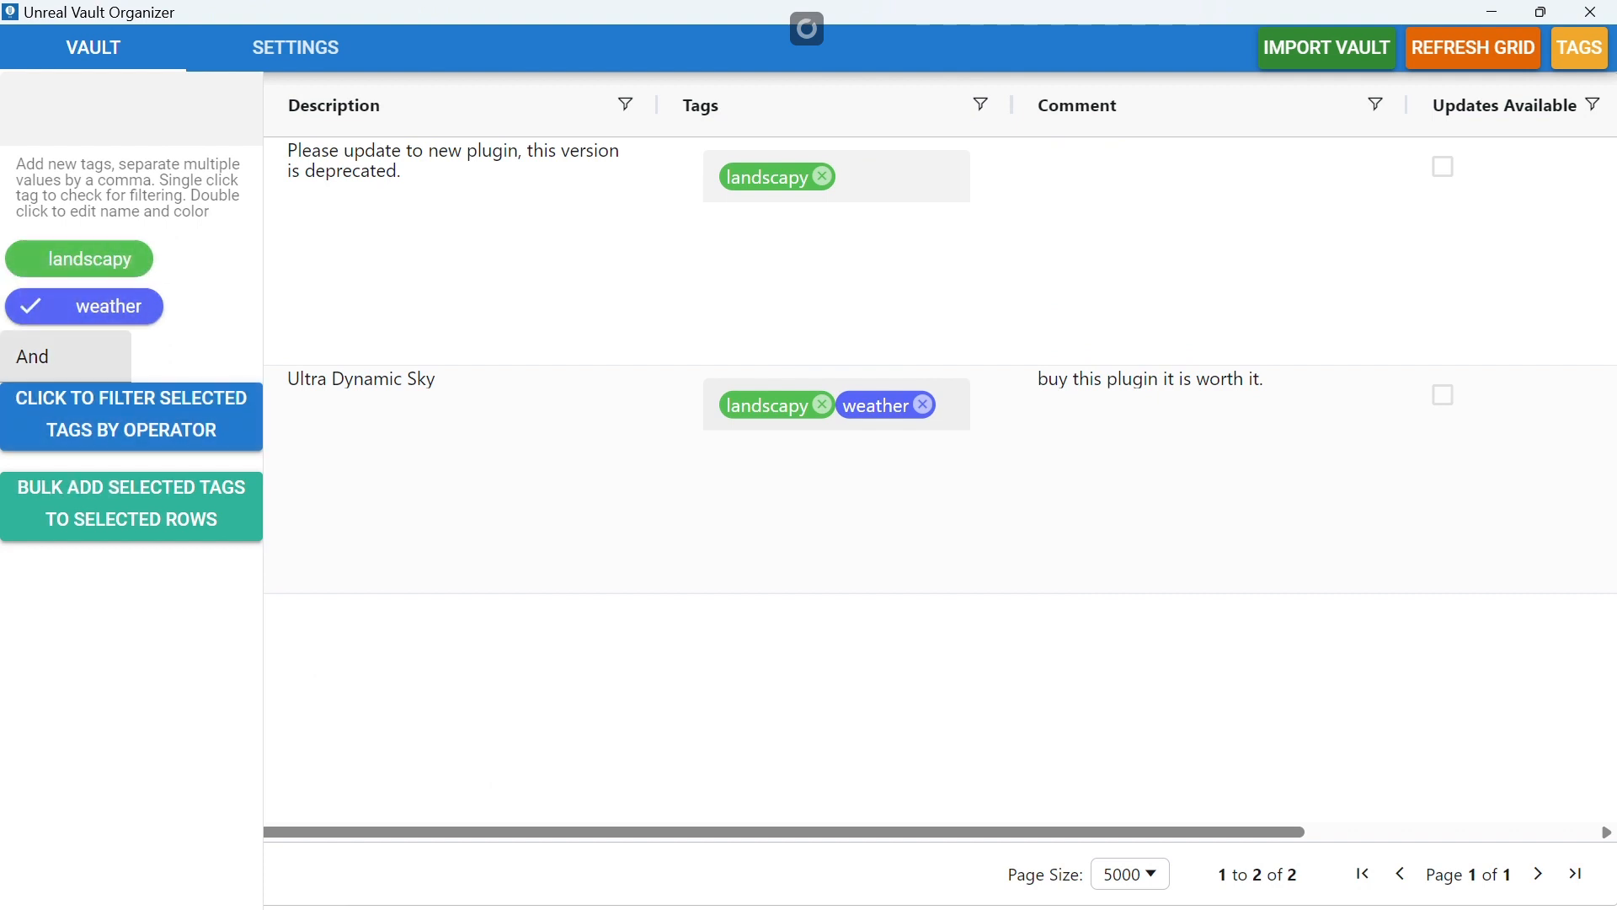
{"action": "left_click", "coordinate": [131, 415]}
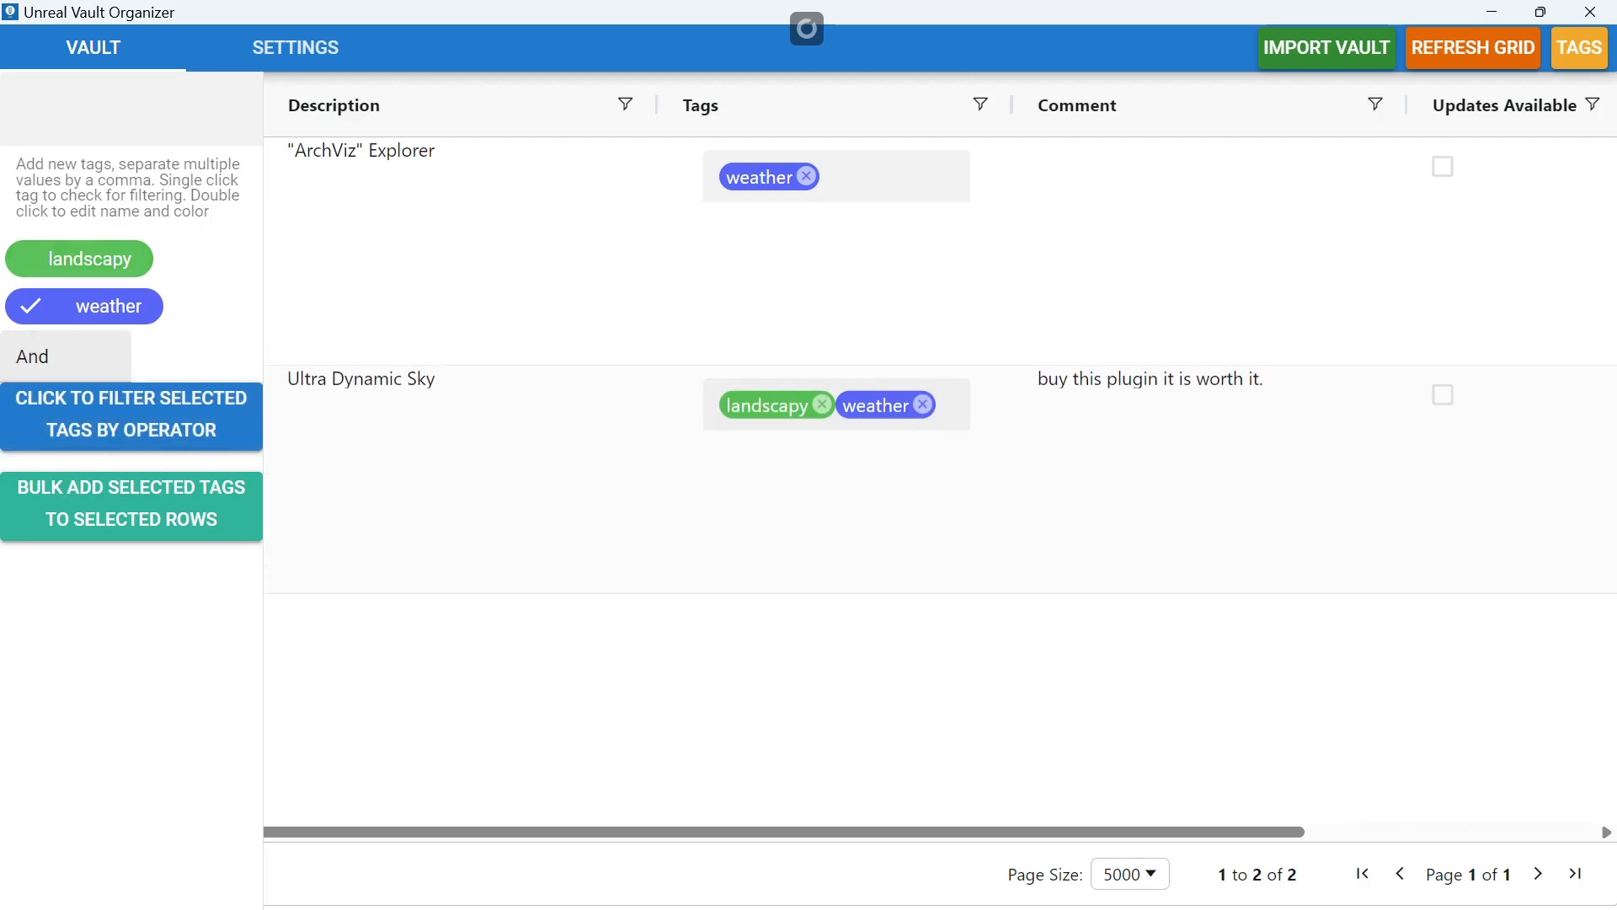
- Filter the vault to assets carrying either the landscapy or the weather tag using the Or operator
{"action": "left_click", "coordinate": [93, 259]}
{"action": "left_click", "coordinate": [66, 356]}
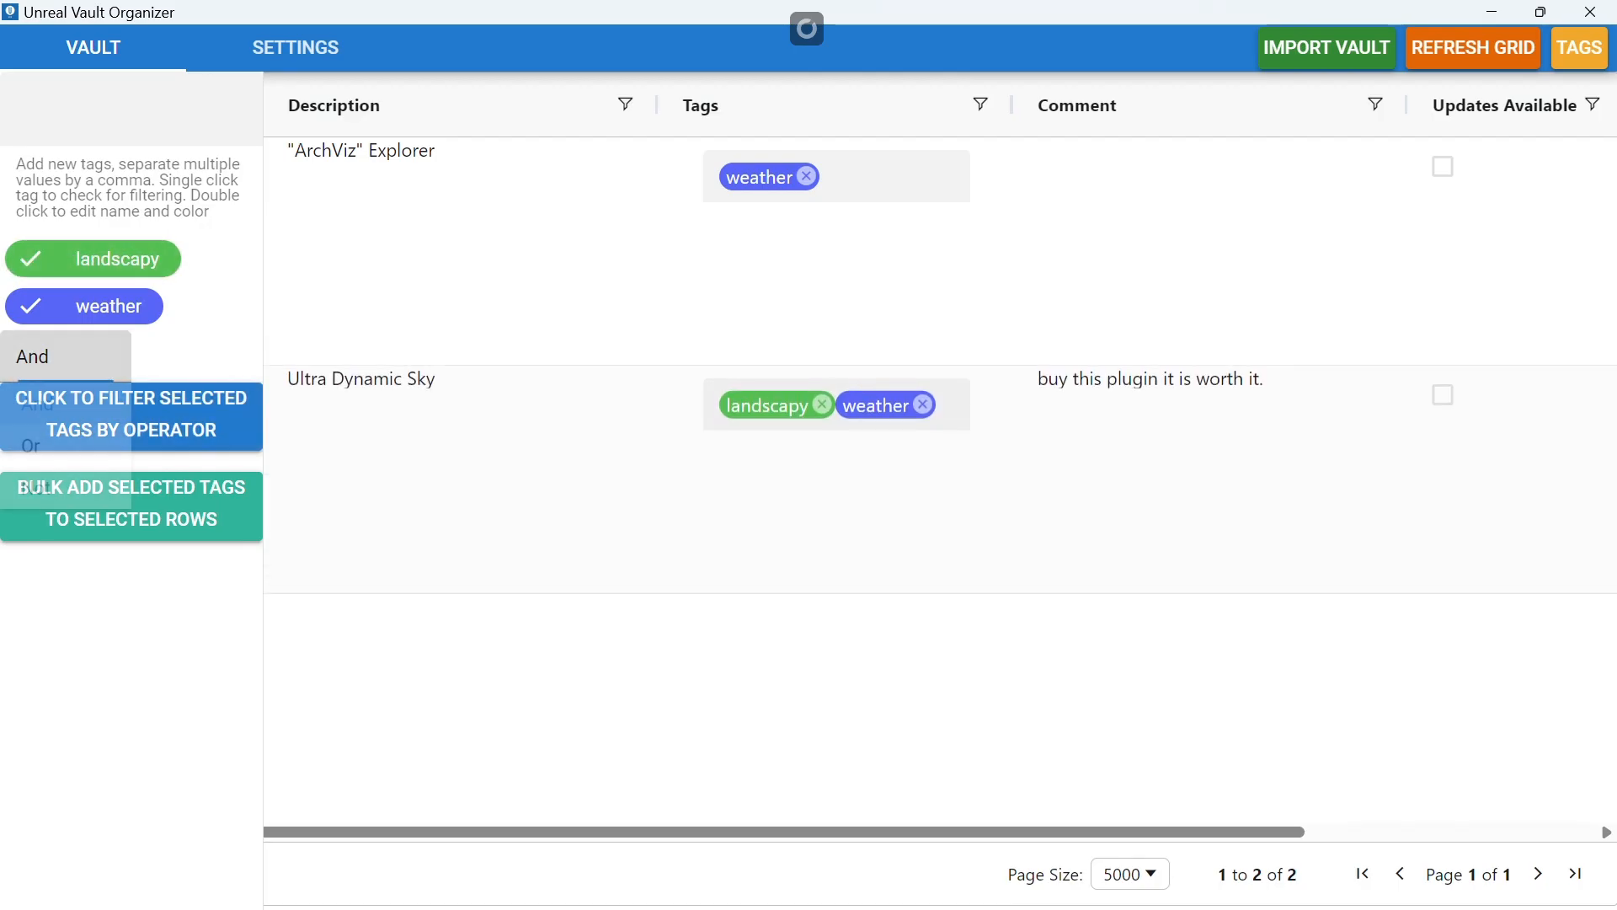
{"action": "left_click", "coordinate": [33, 446]}
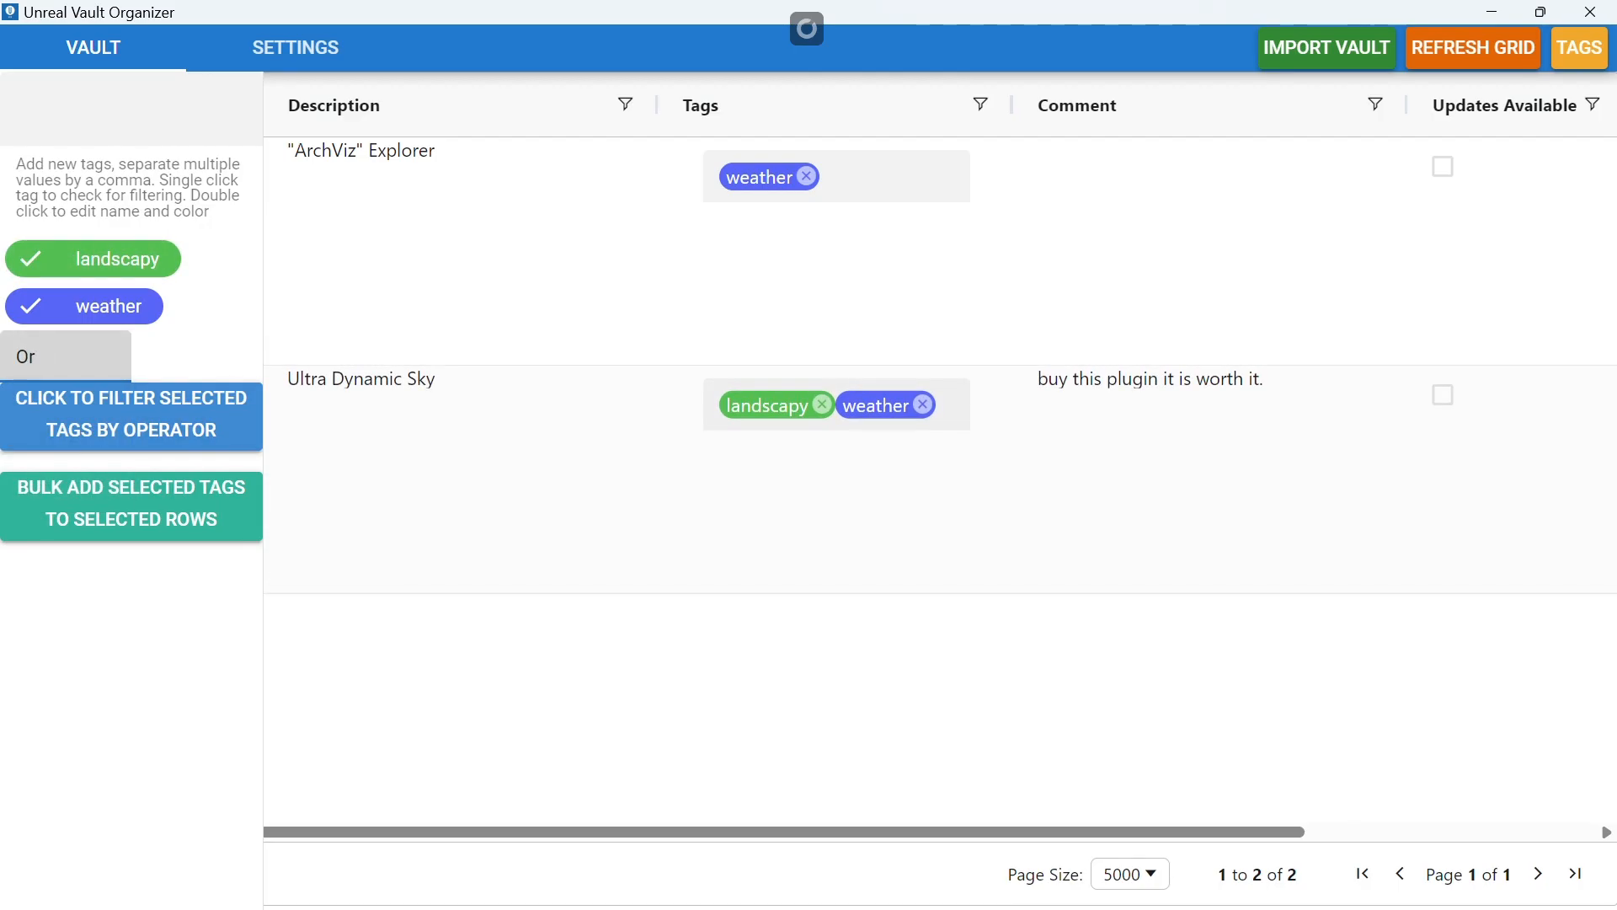
{"action": "left_click", "coordinate": [131, 415]}
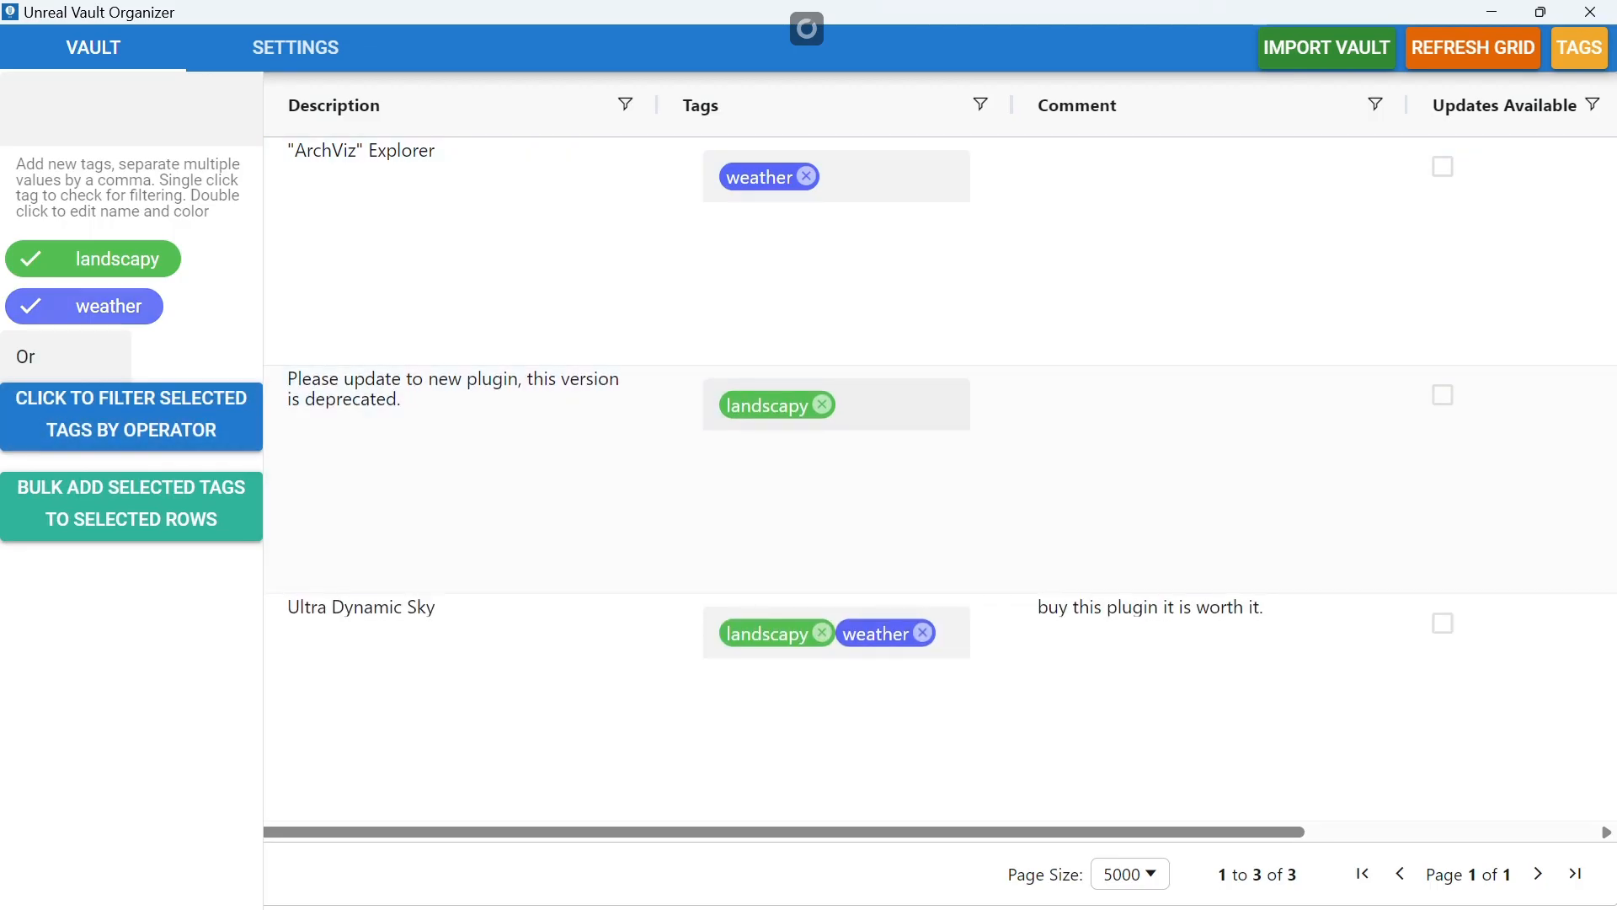
- Deselect the landscapy and weather tags and create two new tags named vfx and trees
{"action": "left_click", "coordinate": [84, 306]}
{"action": "left_click", "coordinate": [85, 259]}
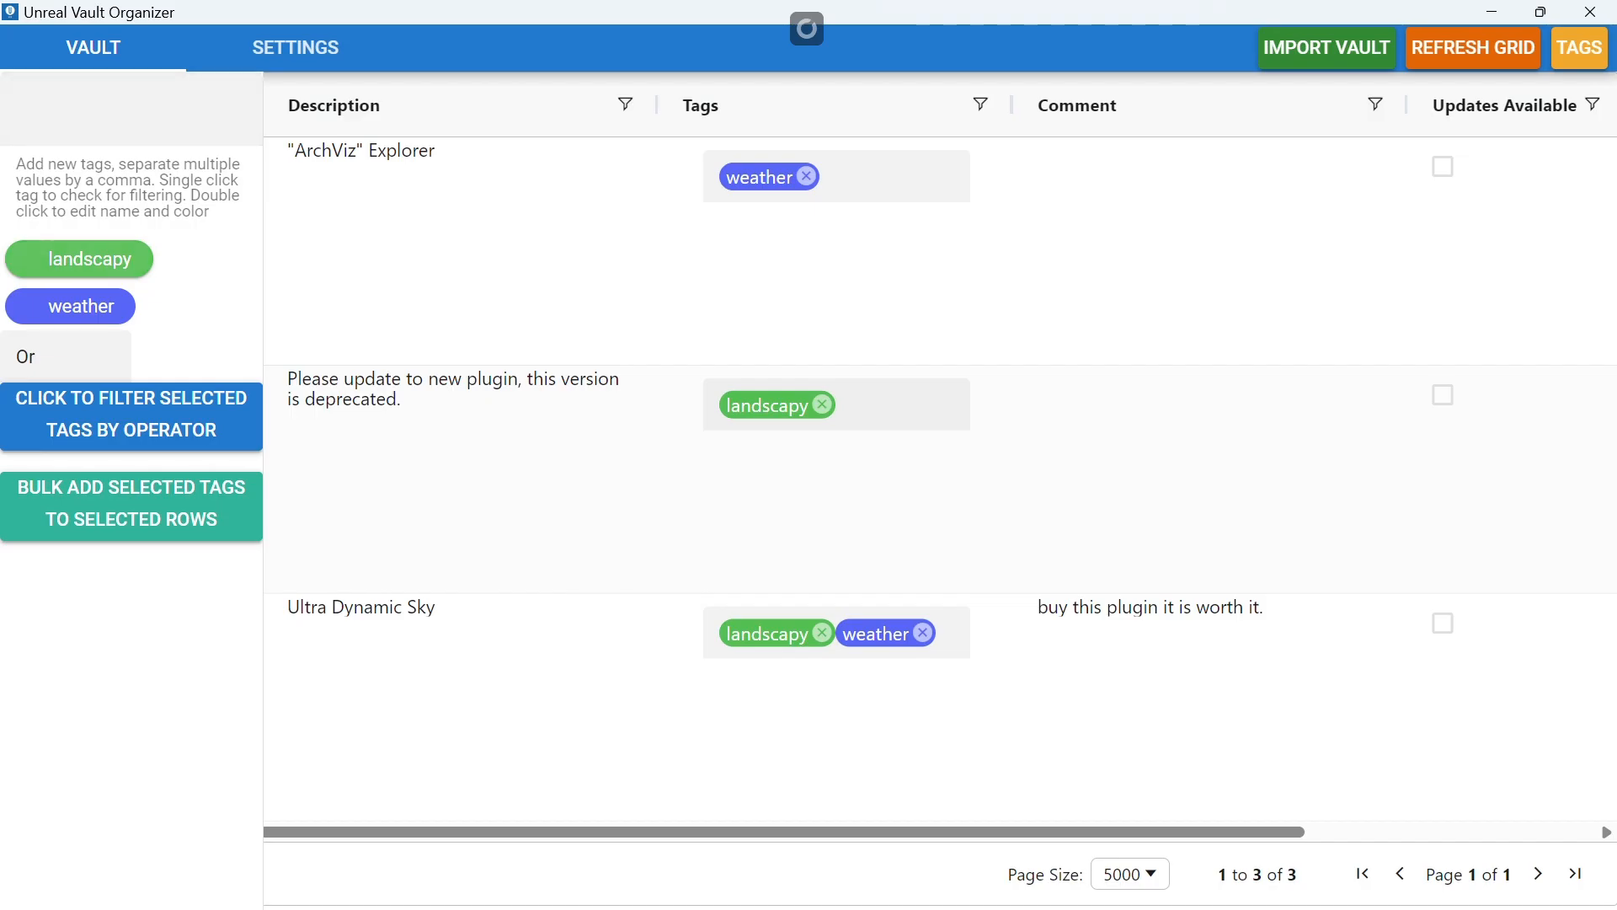
{"action": "left_click", "coordinate": [16, 108]}
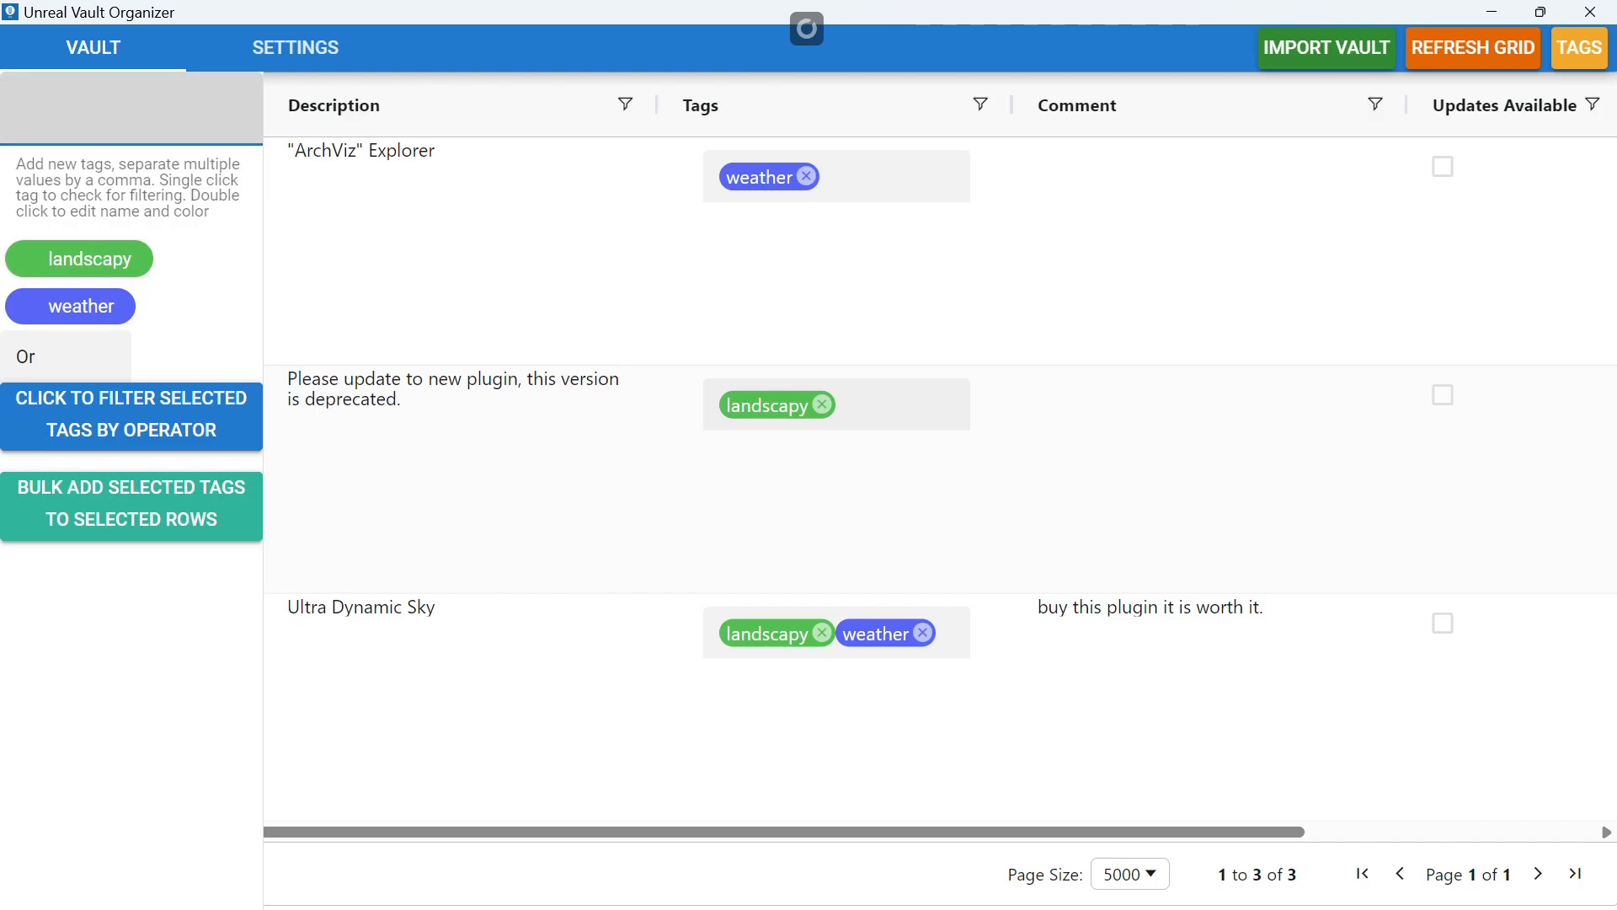
{"action": "type", "text": "vfx"}
{"action": "key", "text": "Return"}
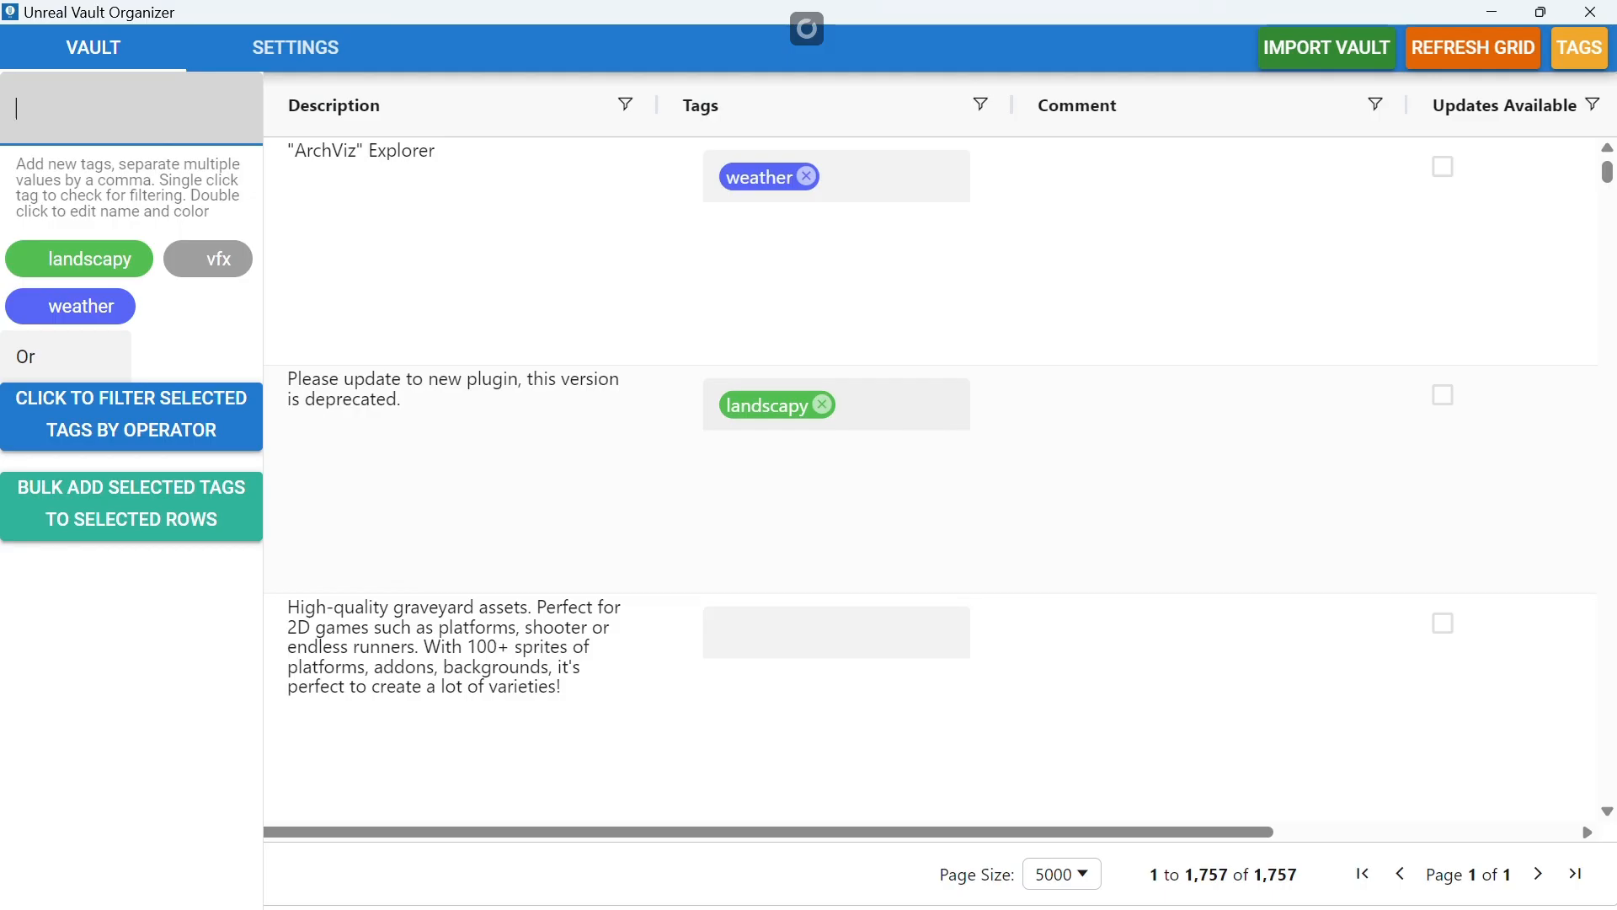
{"action": "type", "text": "trees"}
{"action": "key", "text": "Return"}
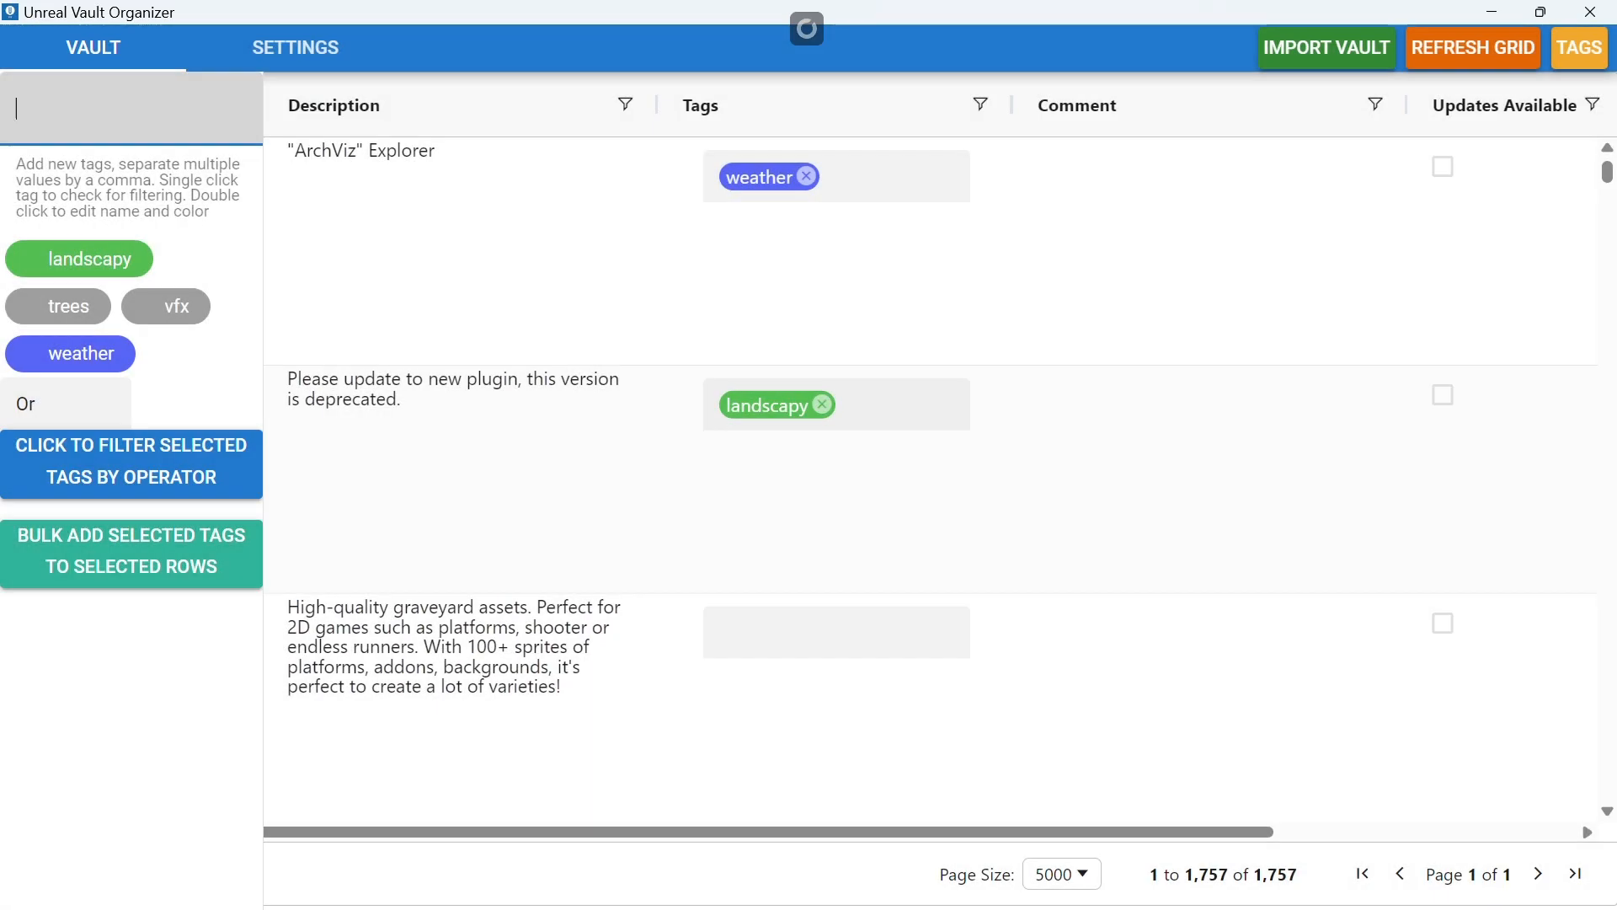
- Select the trees and vfx tags and close the tag sidebar to bring back the full asset grid
{"action": "left_click", "coordinate": [59, 306]}
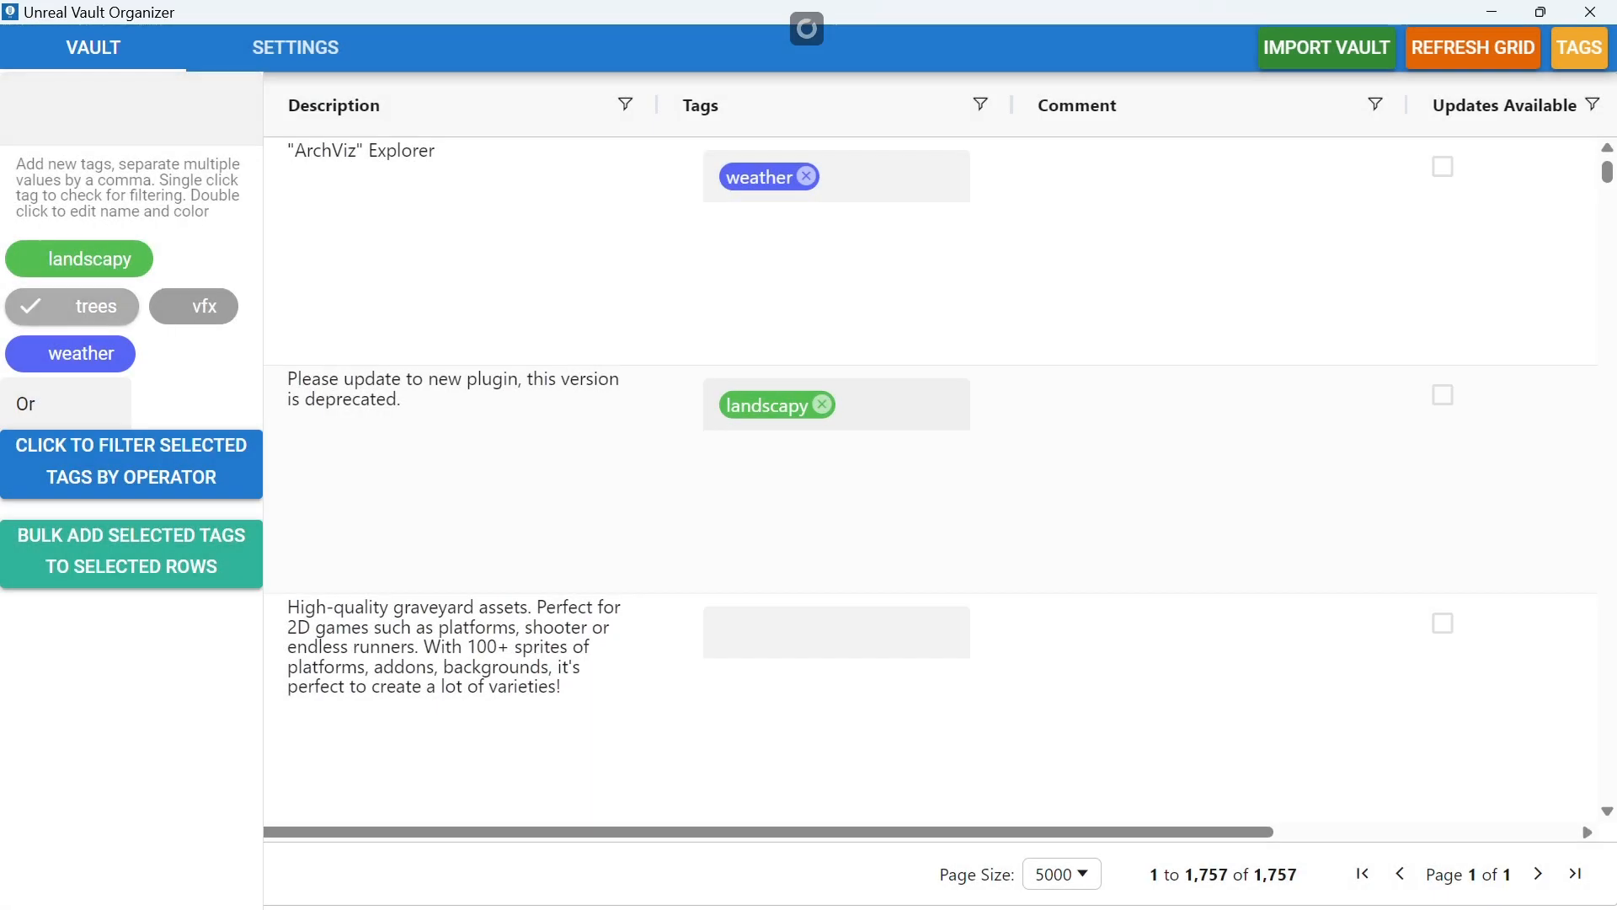
{"action": "left_click", "coordinate": [193, 305]}
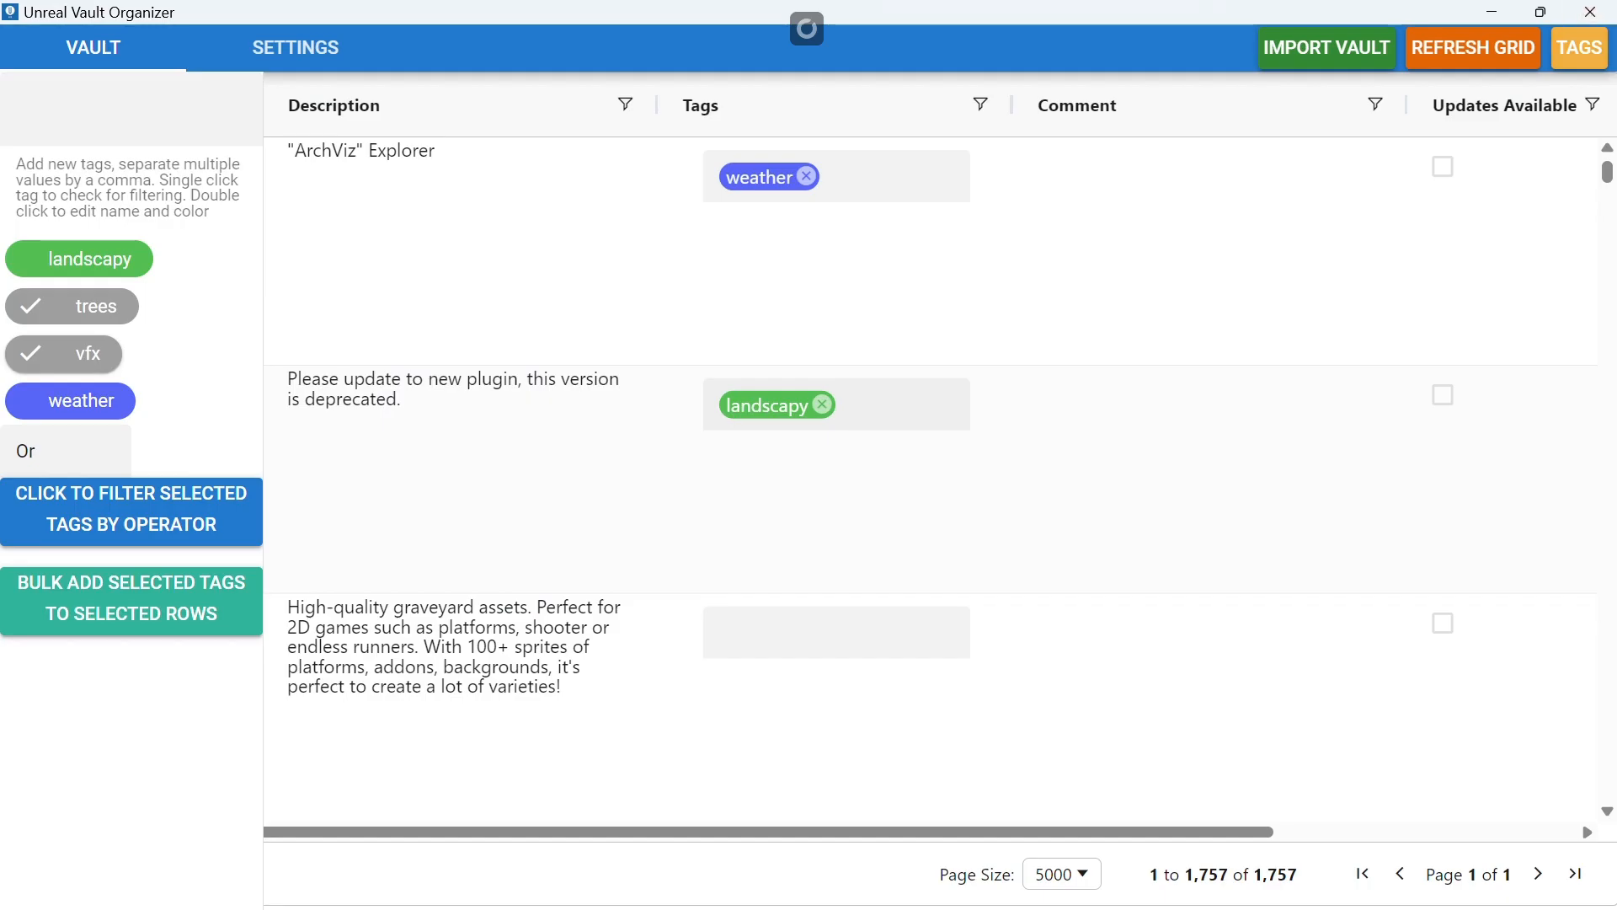
{"action": "left_click", "coordinate": [1579, 48]}
{"action": "scroll", "coordinate": [798, 421], "scroll_direction": "down", "scroll_amount": 2}
{"action": "scroll", "coordinate": [798, 422], "scroll_direction": "up", "scroll_amount": 2}
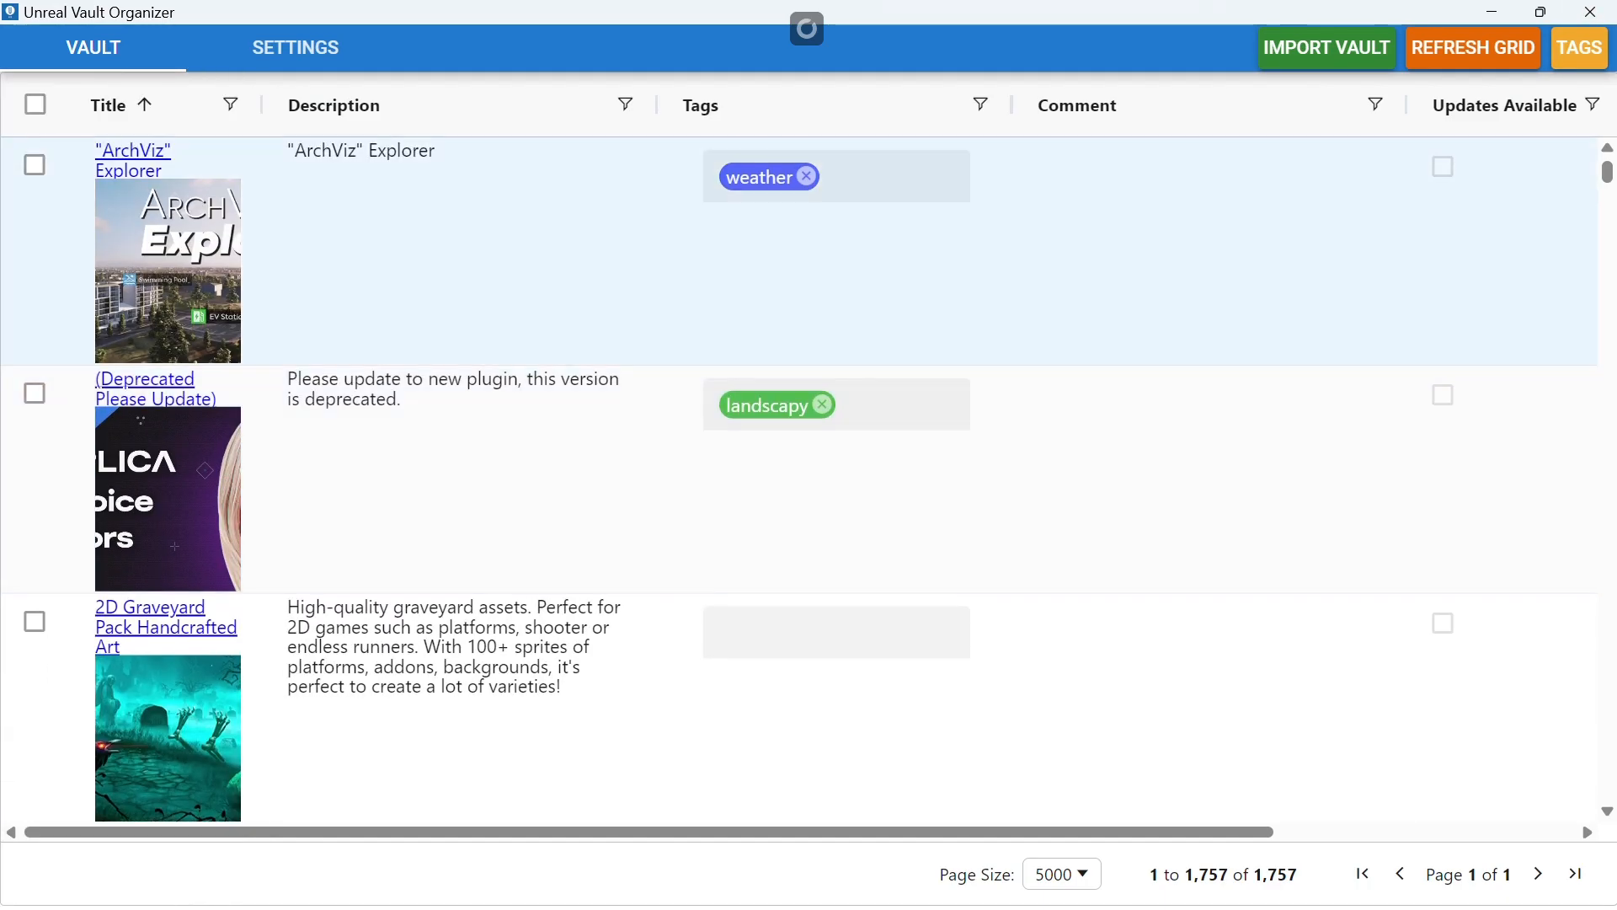
- Select the "ArchViz" Explorer, 2S3 Akatsiya Self-propelled howitzer (East) and 35 AR VR Northeastern US Plants and Ecosystems assets
{"action": "left_click", "coordinate": [34, 165]}
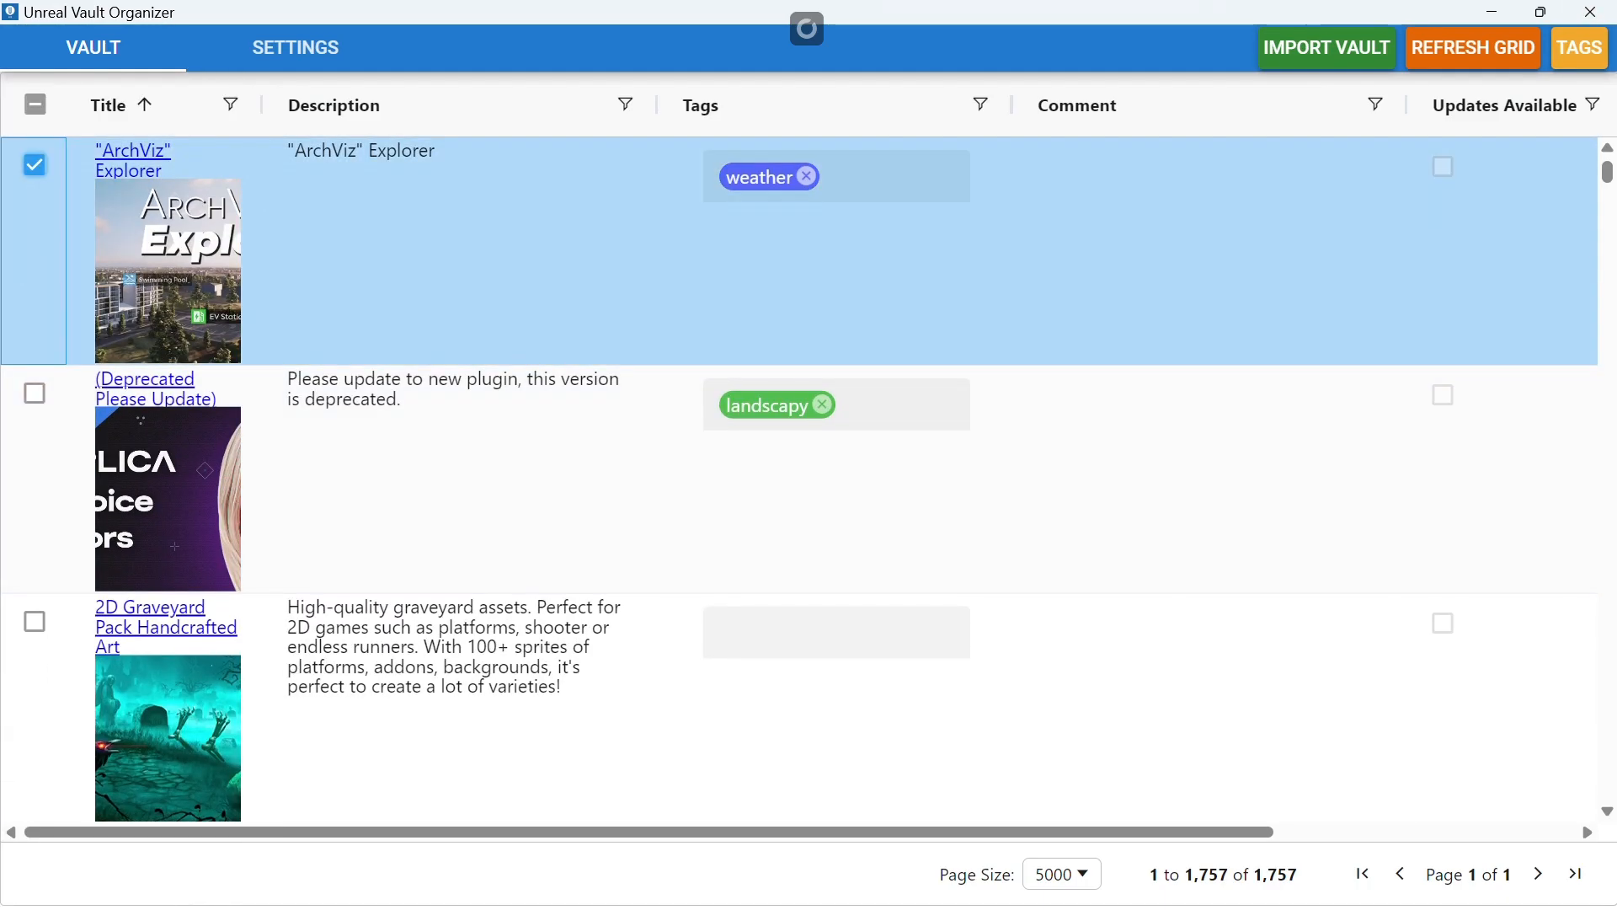
{"action": "scroll", "coordinate": [798, 480], "scroll_direction": "down", "scroll_amount": 3}
{"action": "scroll", "coordinate": [799, 479], "scroll_direction": "down", "scroll_amount": 2}
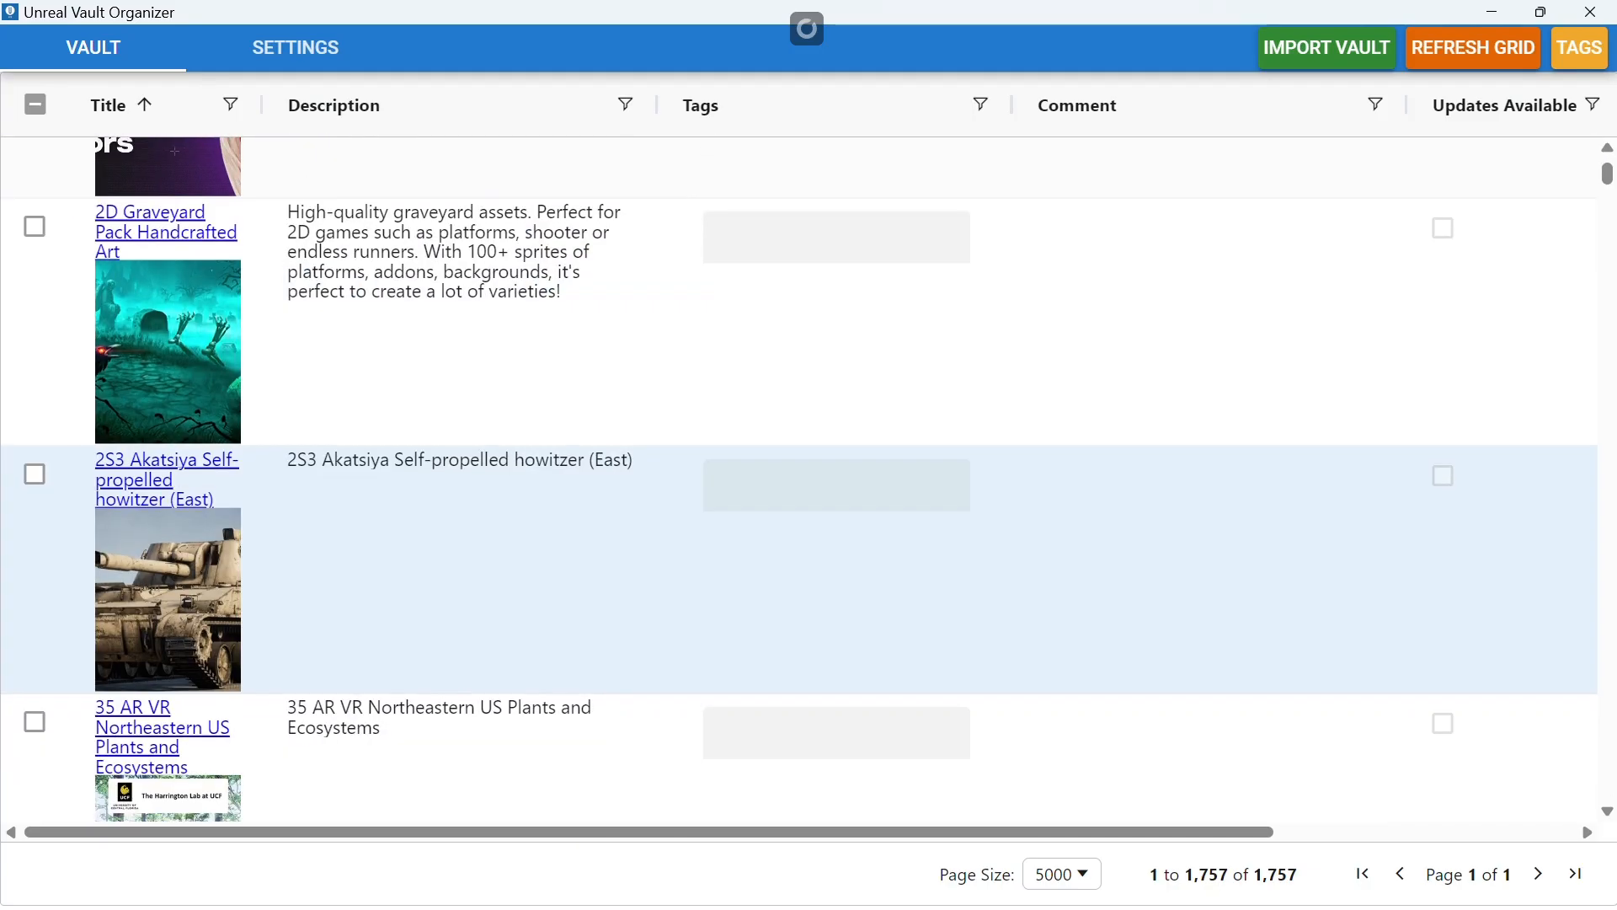
{"action": "left_click", "coordinate": [34, 474]}
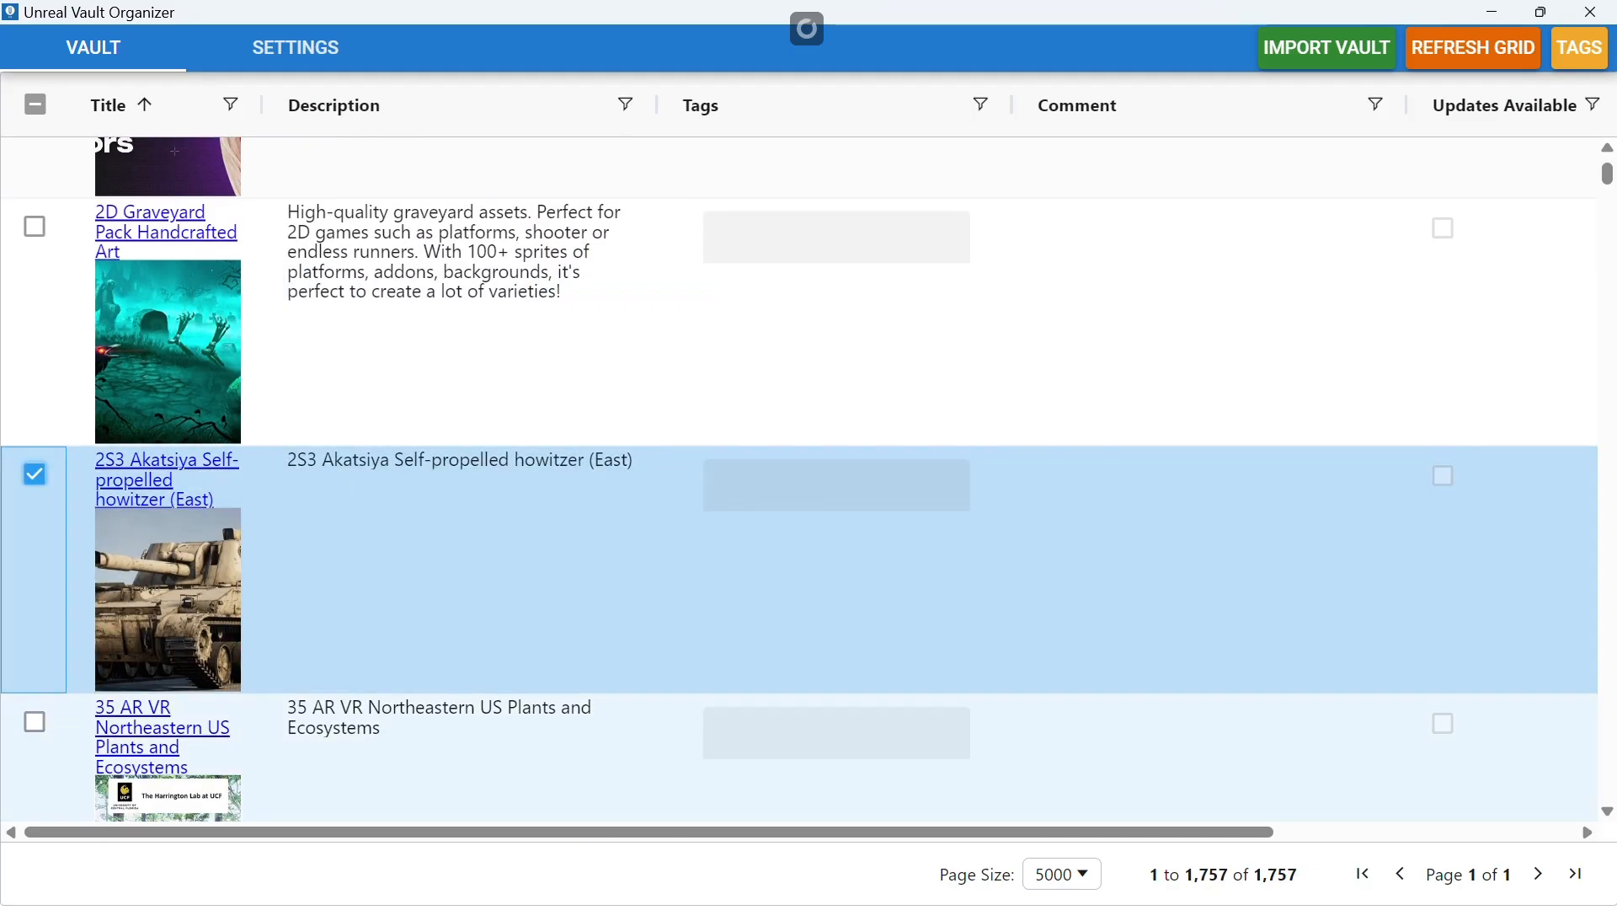
{"action": "left_click", "coordinate": [34, 722]}
{"action": "scroll", "coordinate": [798, 480], "scroll_direction": "up", "scroll_amount": 3}
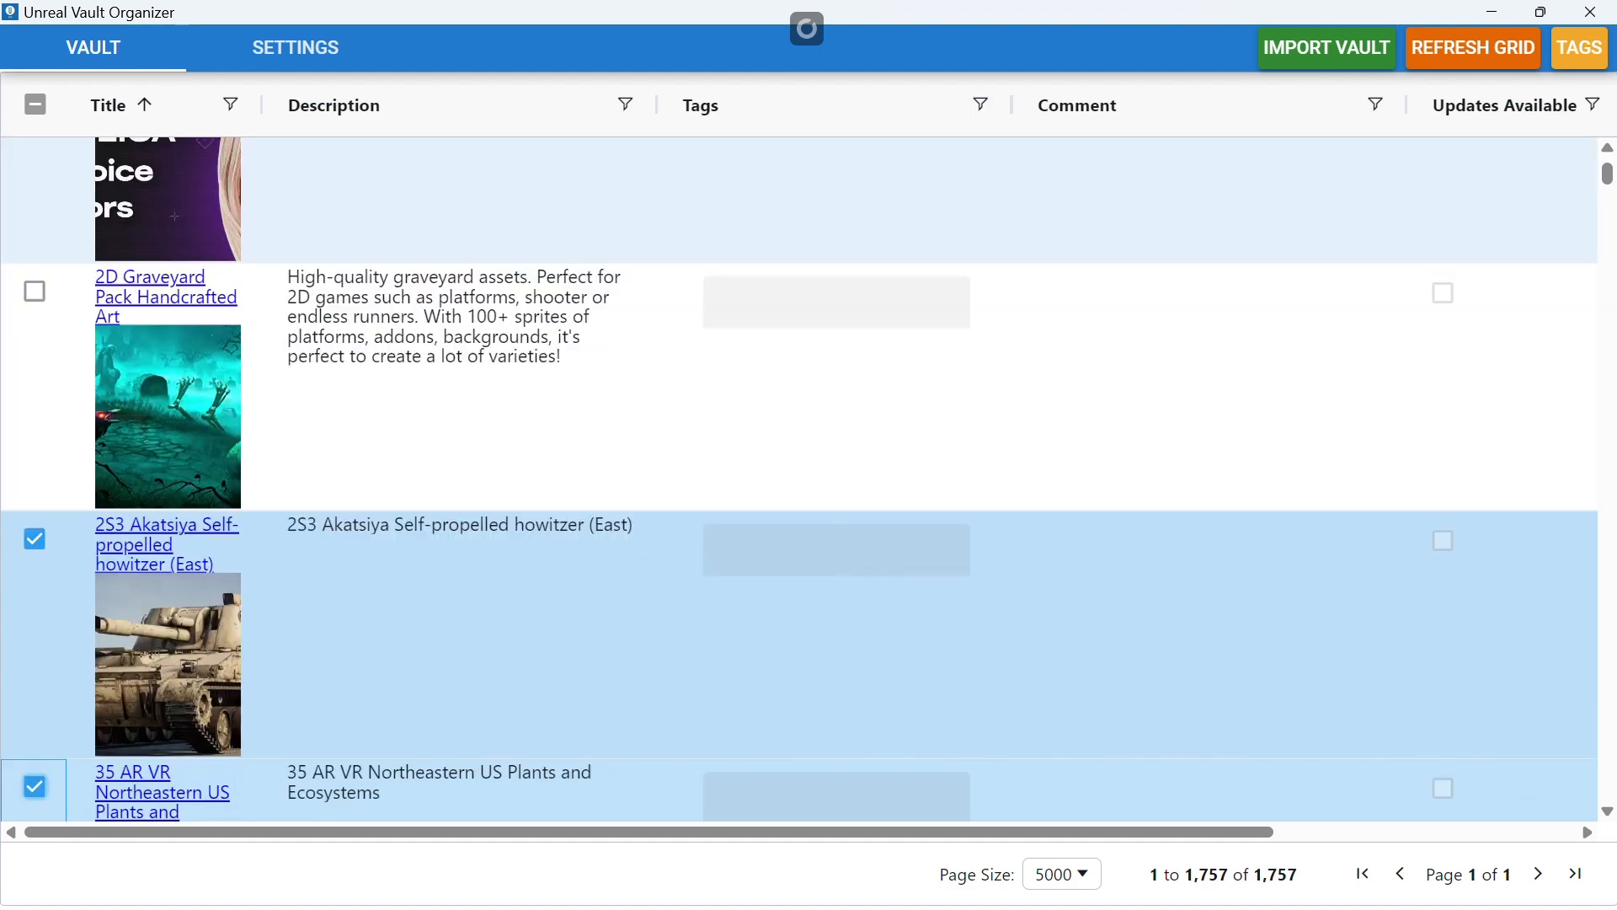
{"action": "scroll", "coordinate": [799, 479], "scroll_direction": "up", "scroll_amount": 1}
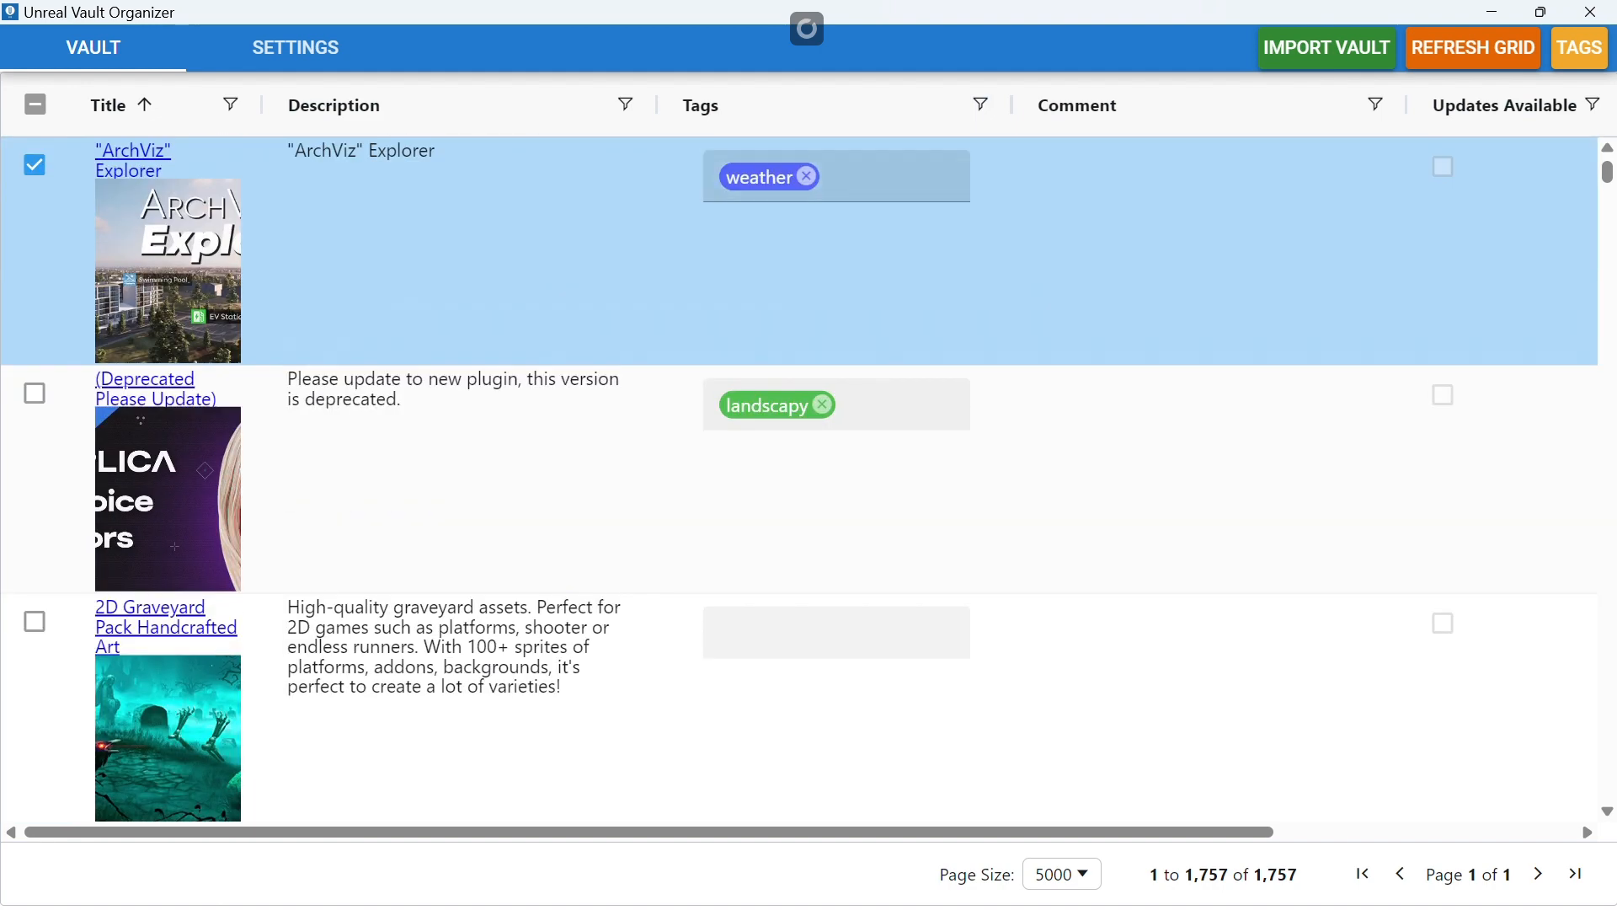
{"action": "scroll", "coordinate": [799, 479], "scroll_direction": "down", "scroll_amount": 4}
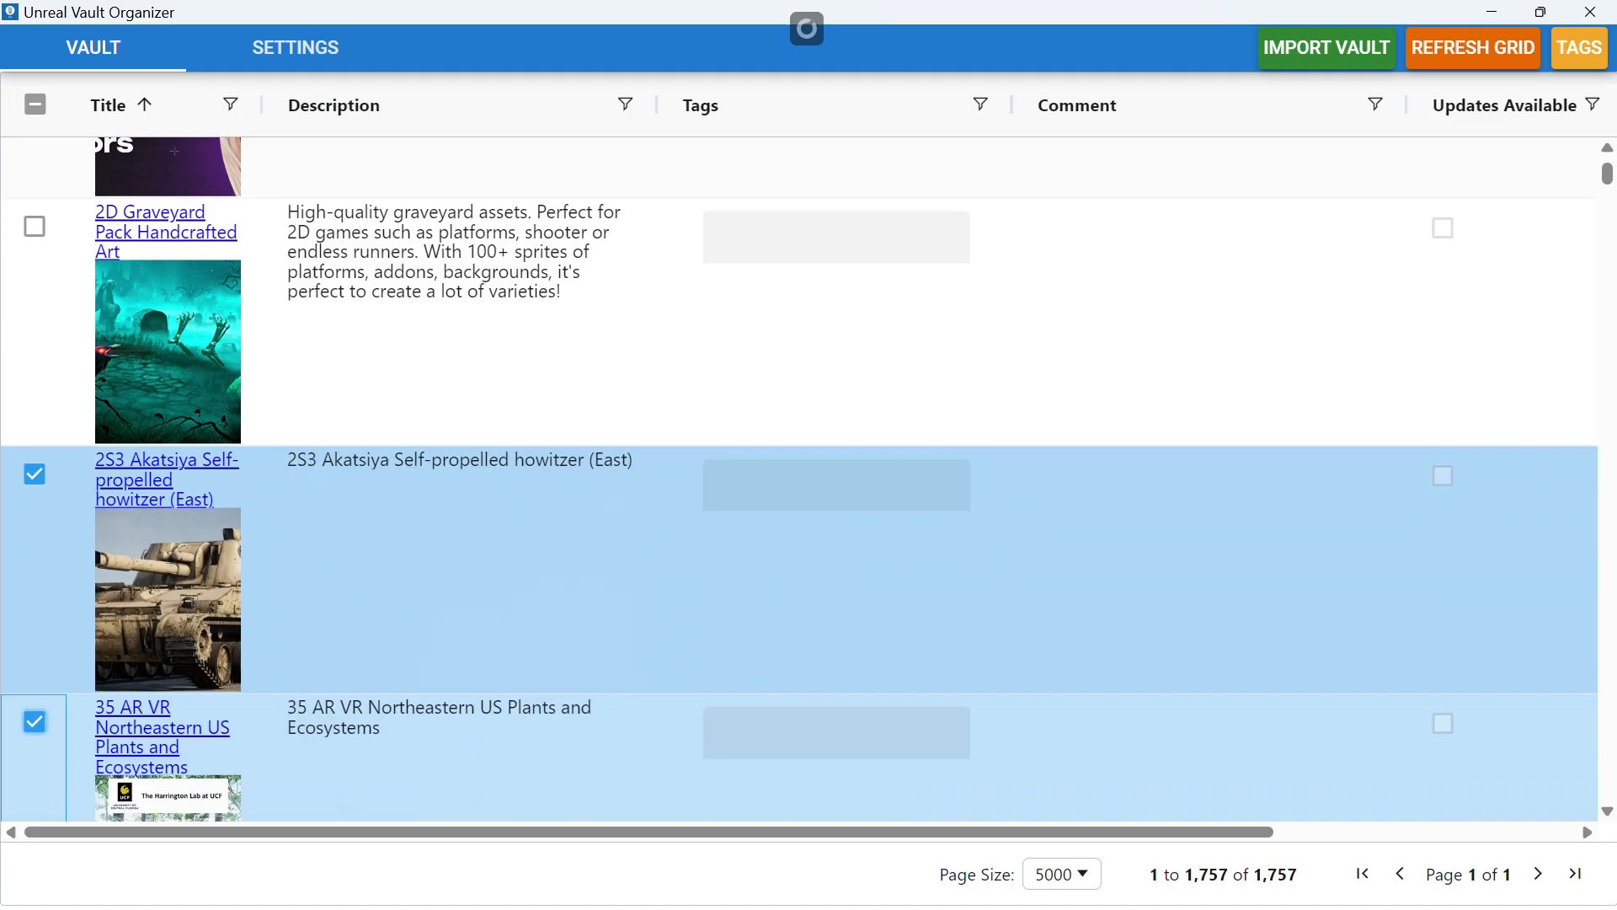
{"action": "scroll", "coordinate": [799, 480], "scroll_direction": "up", "scroll_amount": 4}
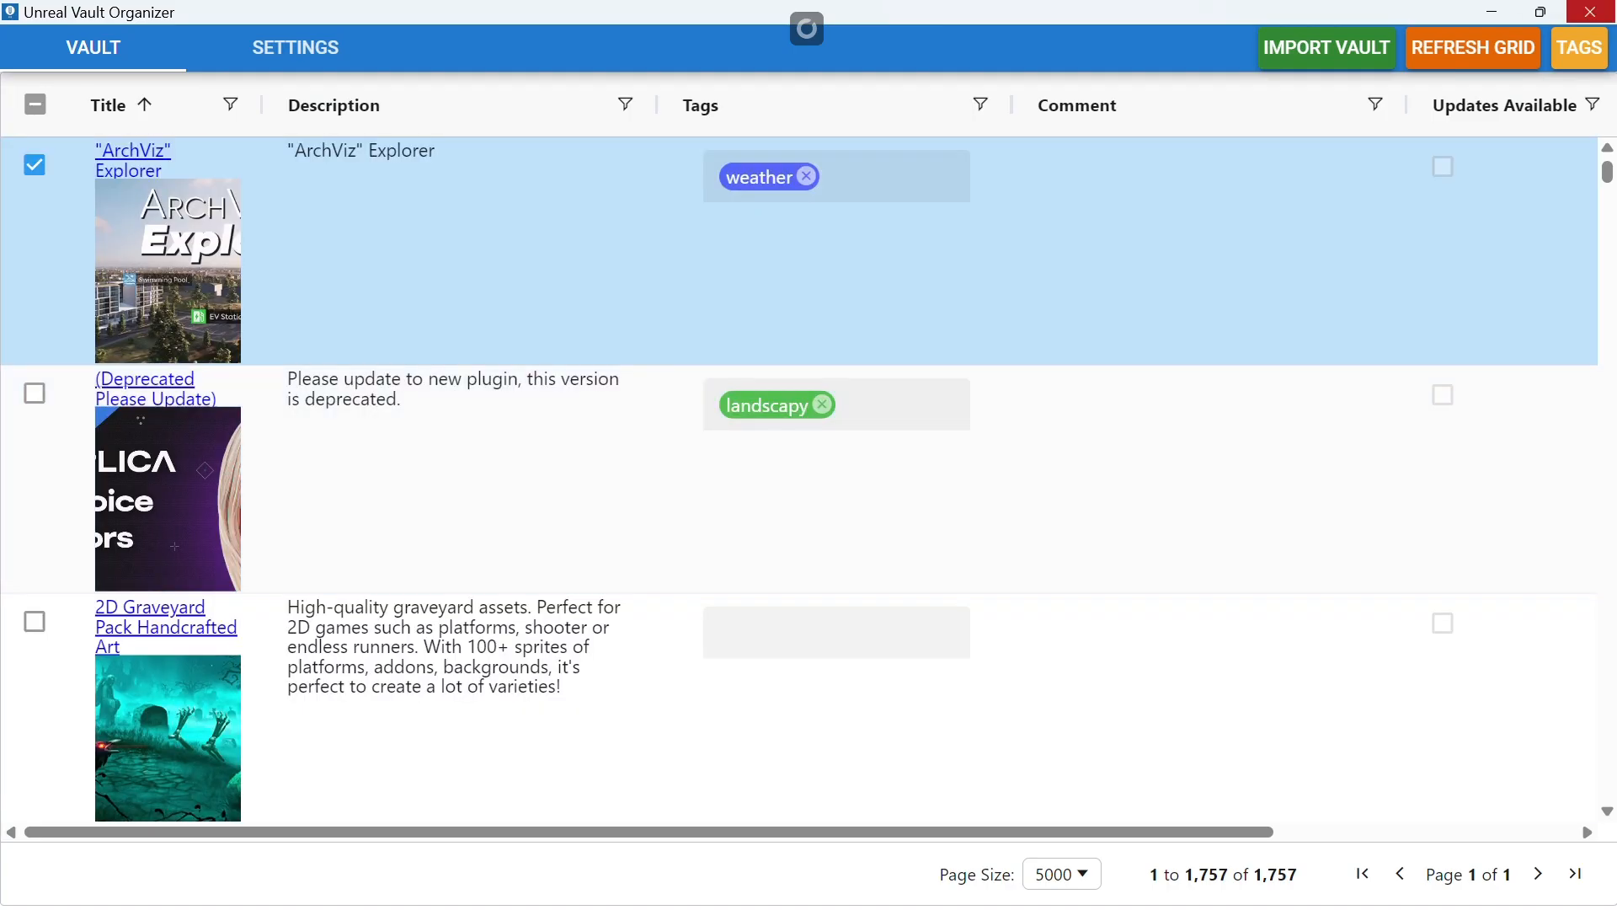
- Bulk add the vfx and trees tags to the three selected assets, and refresh the grid to check their tags
{"action": "left_click", "coordinate": [1578, 48]}
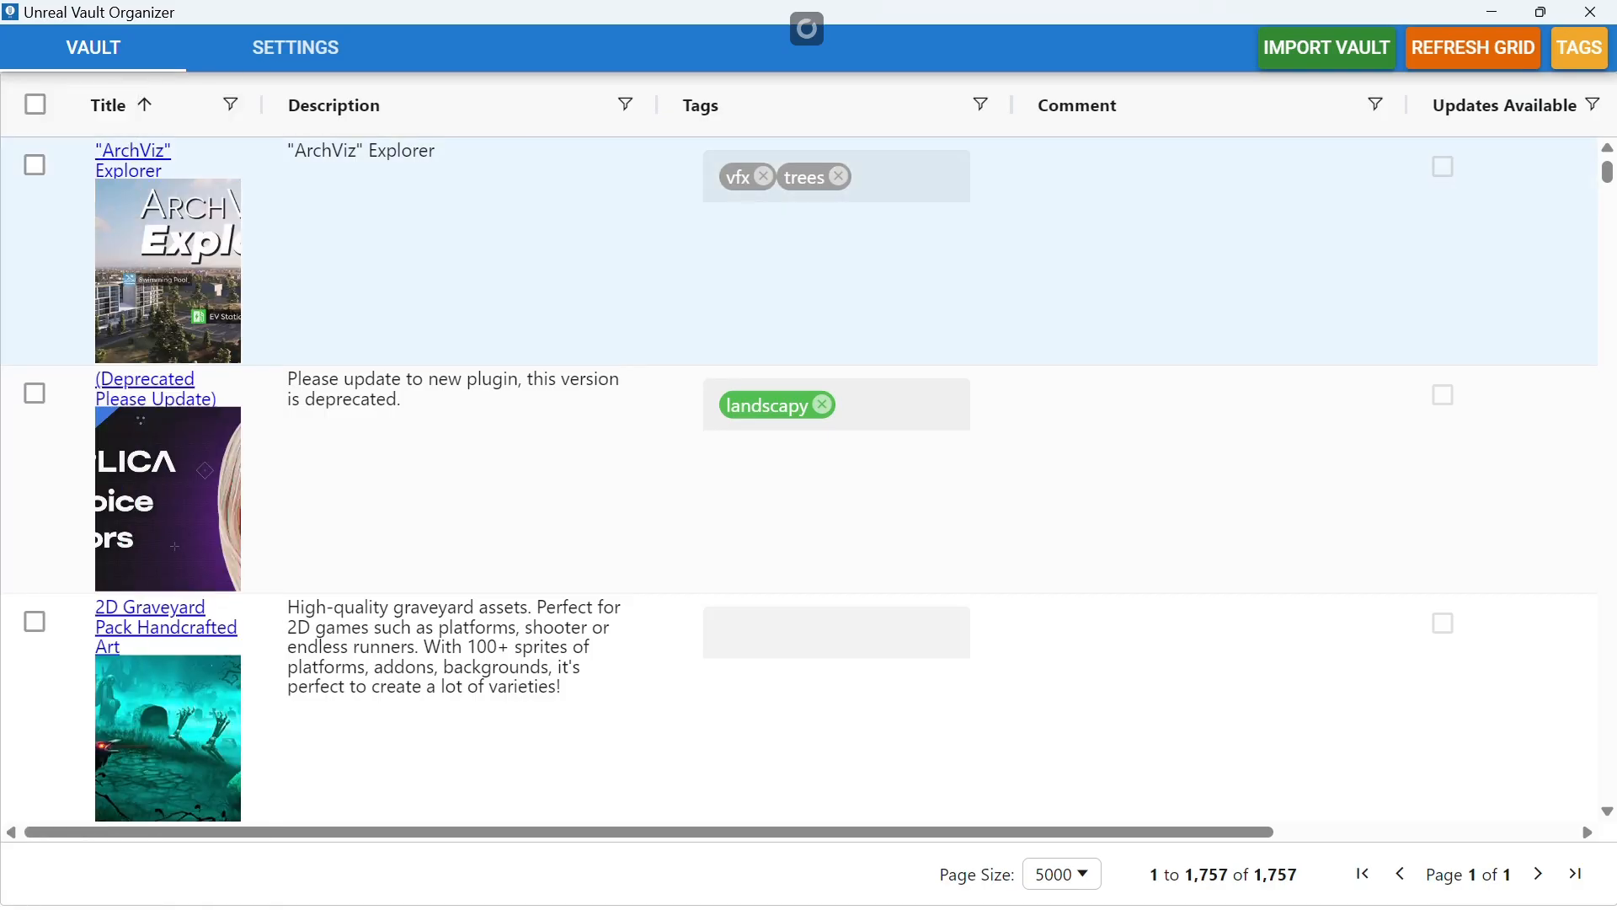
{"action": "left_click", "coordinate": [1473, 47]}
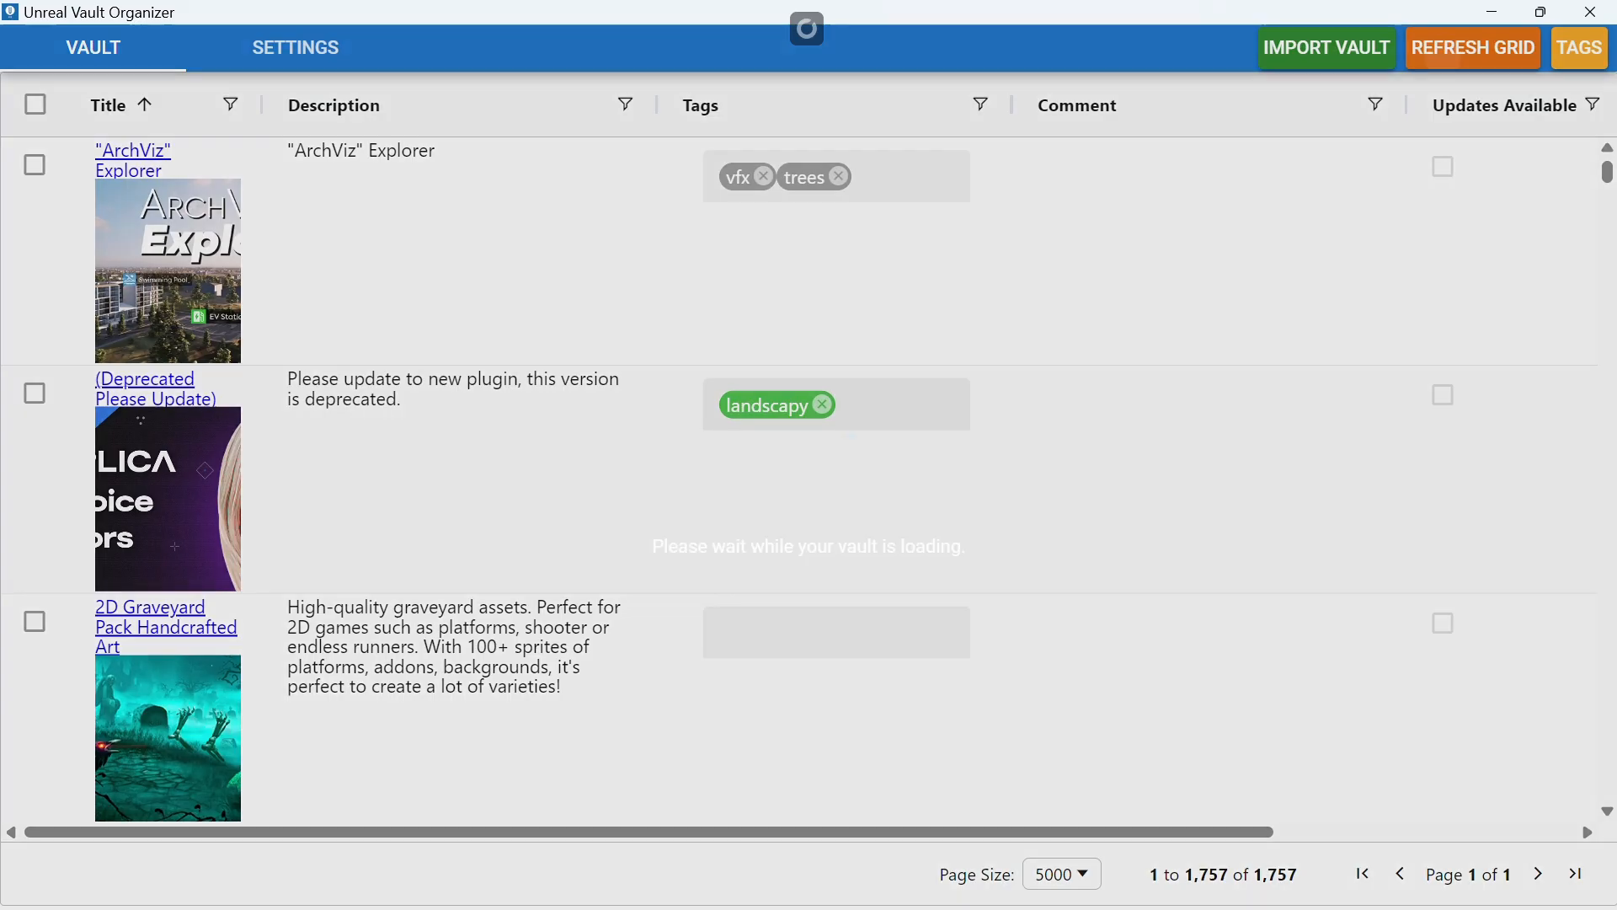
{"action": "scroll", "coordinate": [801, 478], "scroll_direction": "down", "scroll_amount": 6}
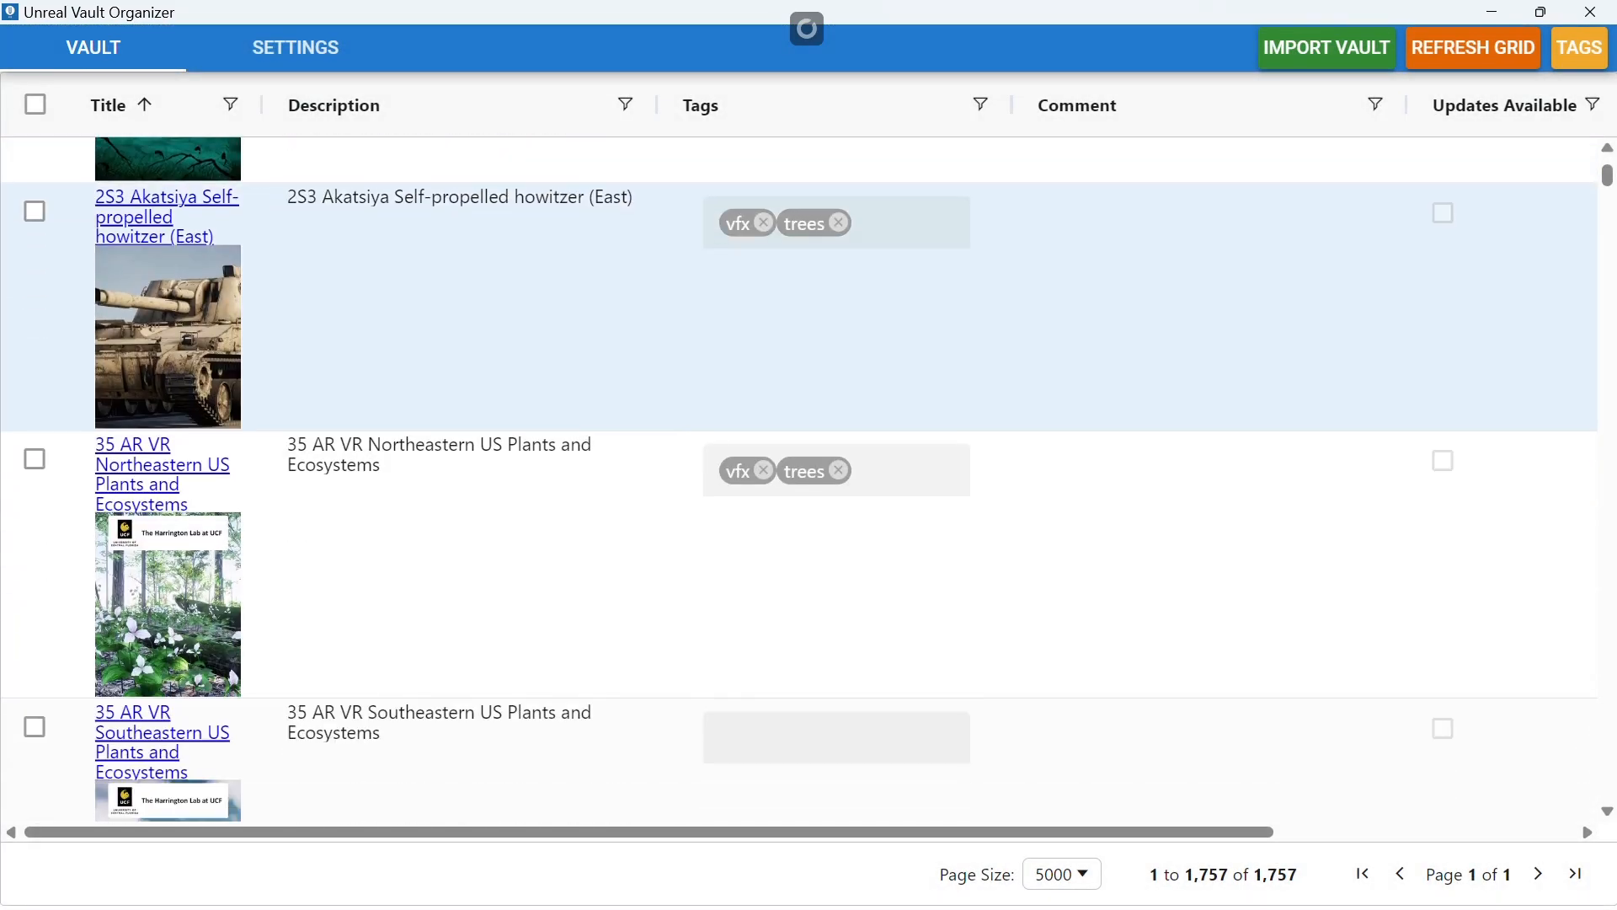
{"action": "scroll", "coordinate": [801, 320], "scroll_direction": "up", "scroll_amount": 3}
{"action": "scroll", "coordinate": [801, 320], "scroll_direction": "up", "scroll_amount": 4}
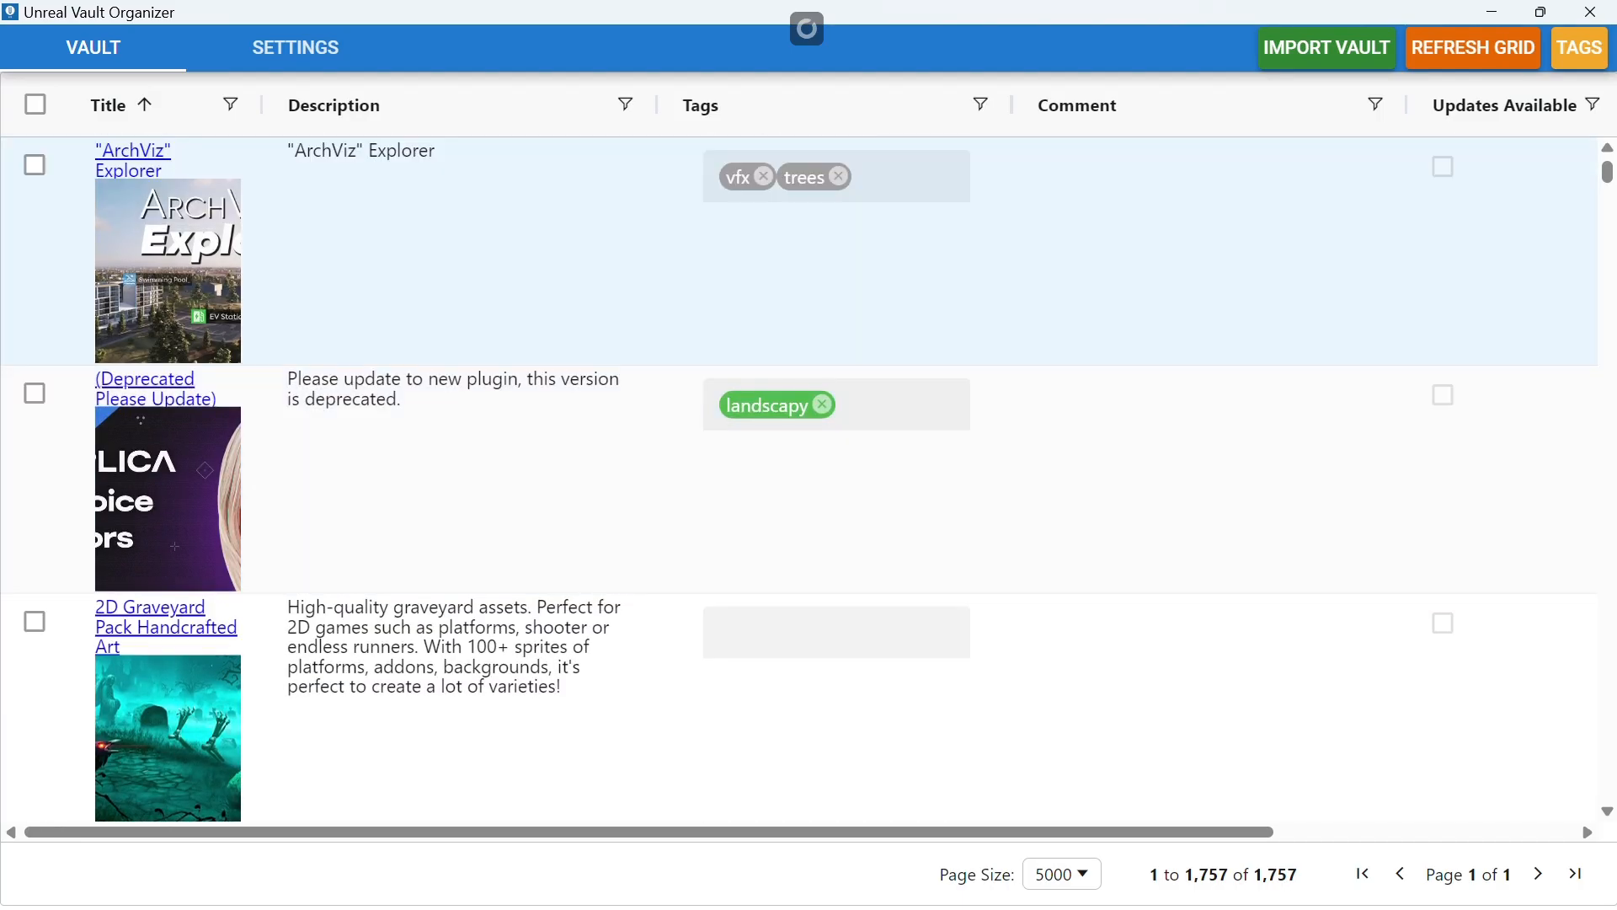
{"action": "scroll", "coordinate": [801, 303], "scroll_direction": "down", "scroll_amount": 3}
{"action": "scroll", "coordinate": [802, 303], "scroll_direction": "up", "scroll_amount": 3}
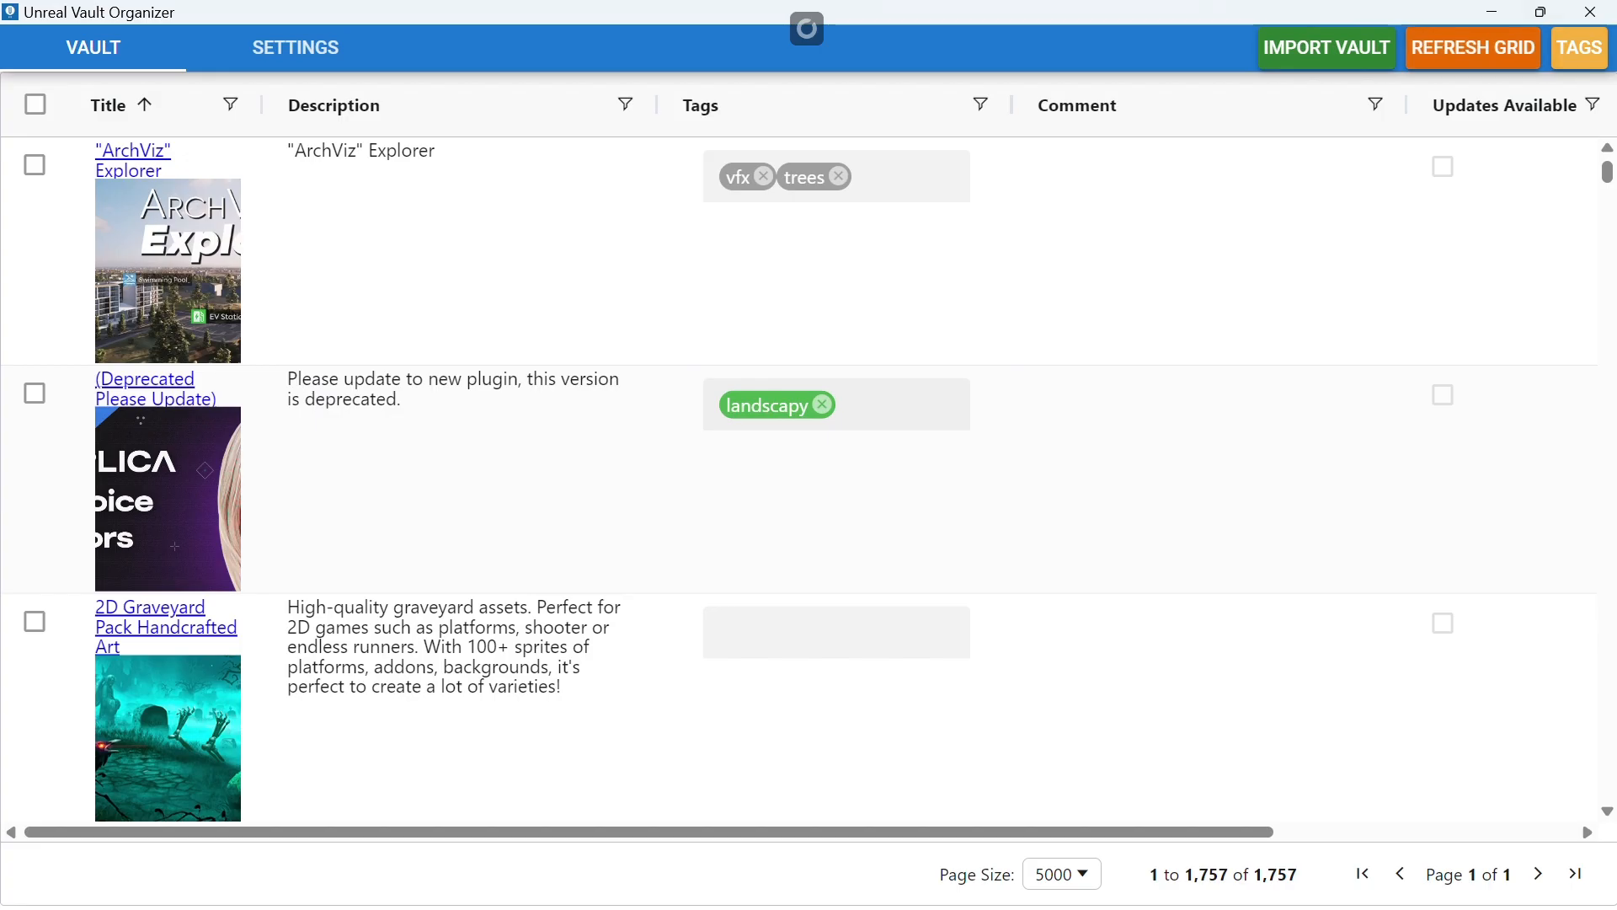
- Select the (Deprecated Please Update) asset and bulk add the vfx and trees tags to it
{"action": "left_click", "coordinate": [1578, 47]}
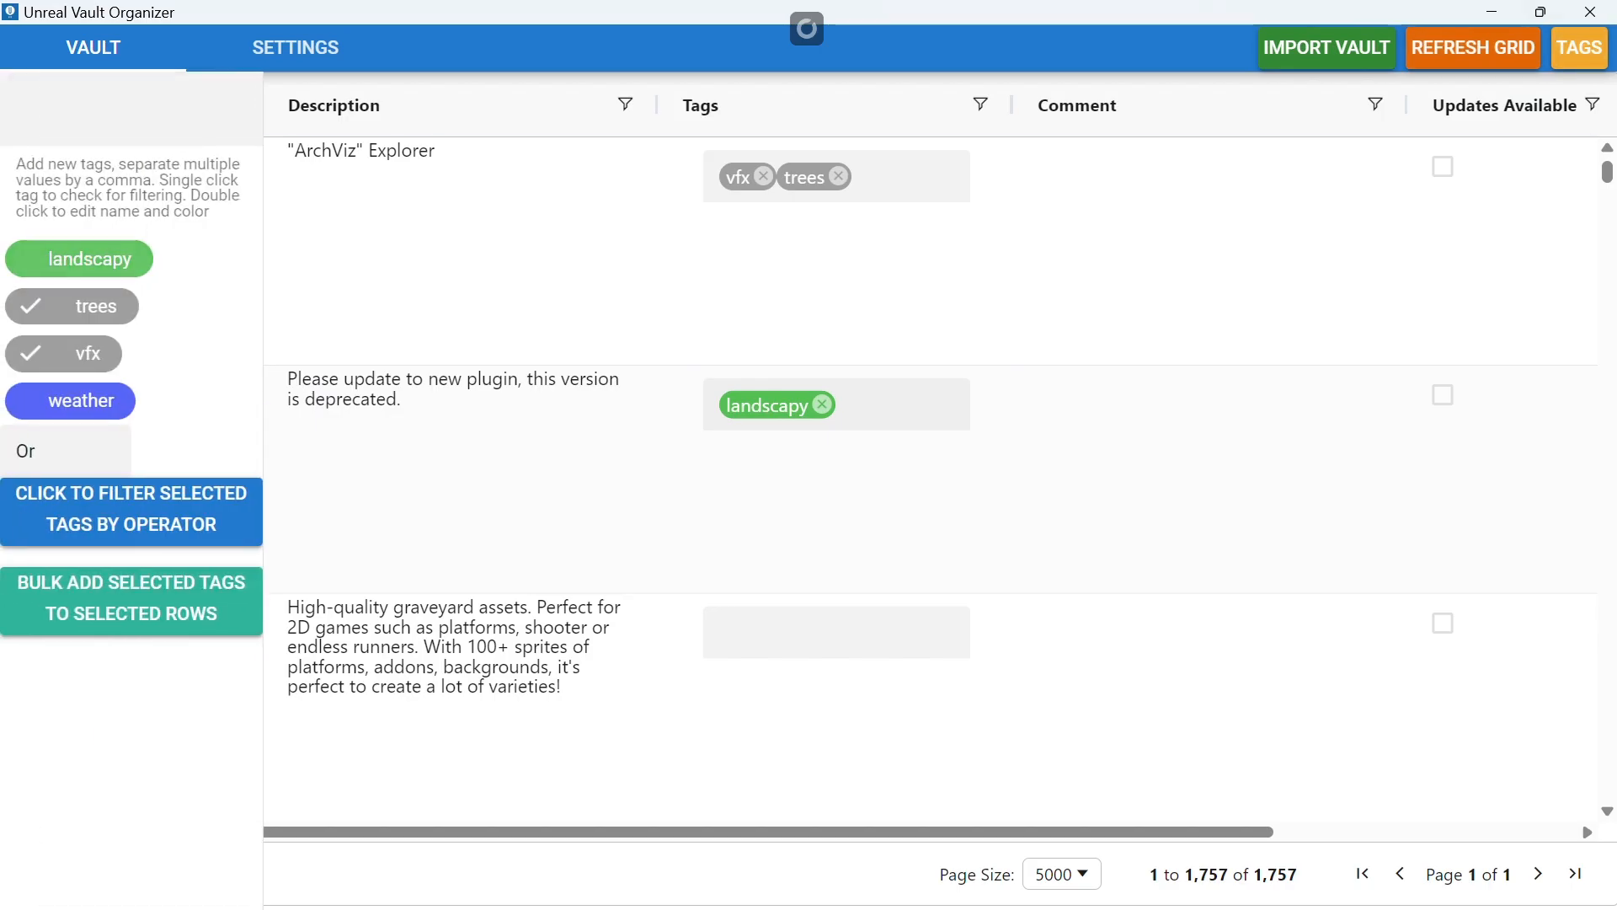
{"action": "left_click", "coordinate": [460, 479]}
{"action": "left_click", "coordinate": [34, 392]}
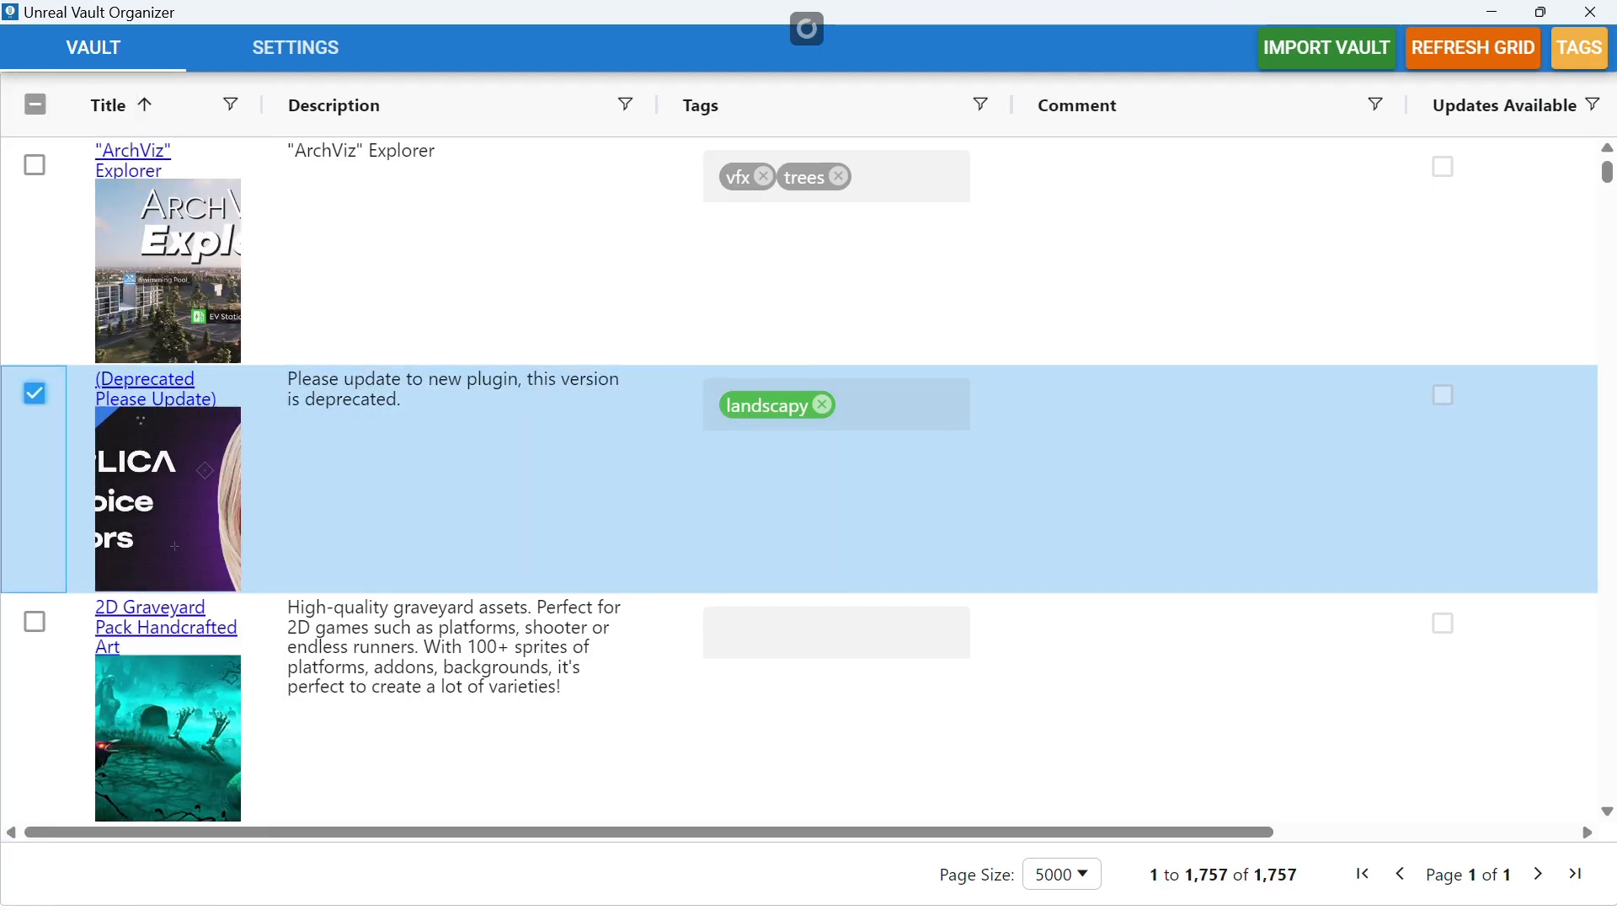
{"action": "left_click", "coordinate": [1578, 47]}
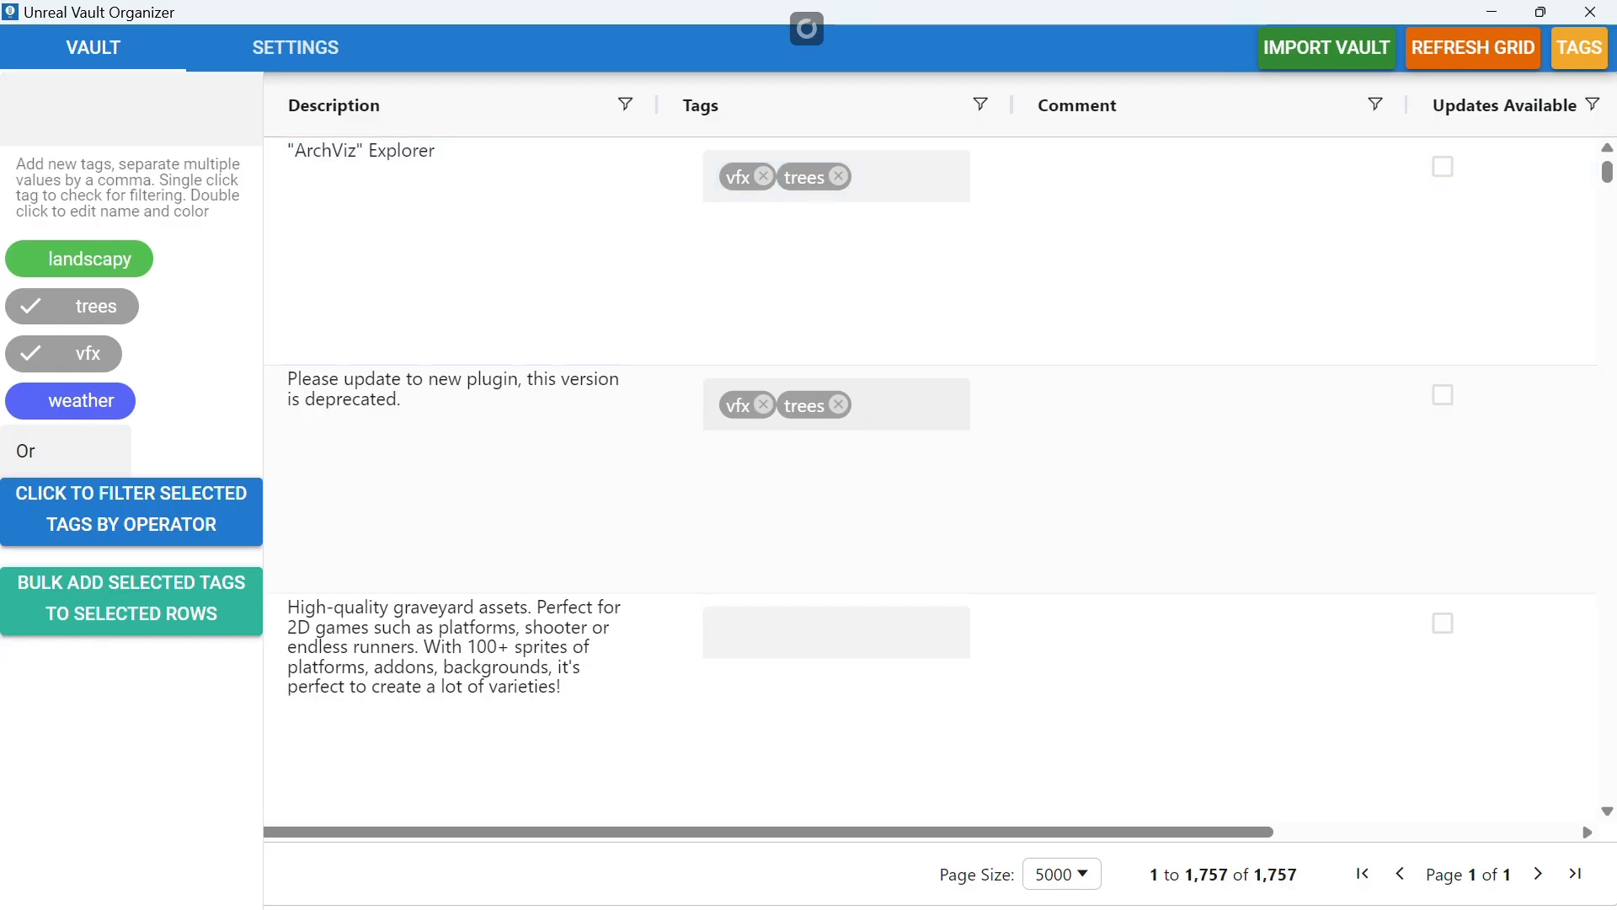
- Deselect the trees and vfx tags in the tag list
{"action": "left_click", "coordinate": [72, 306]}
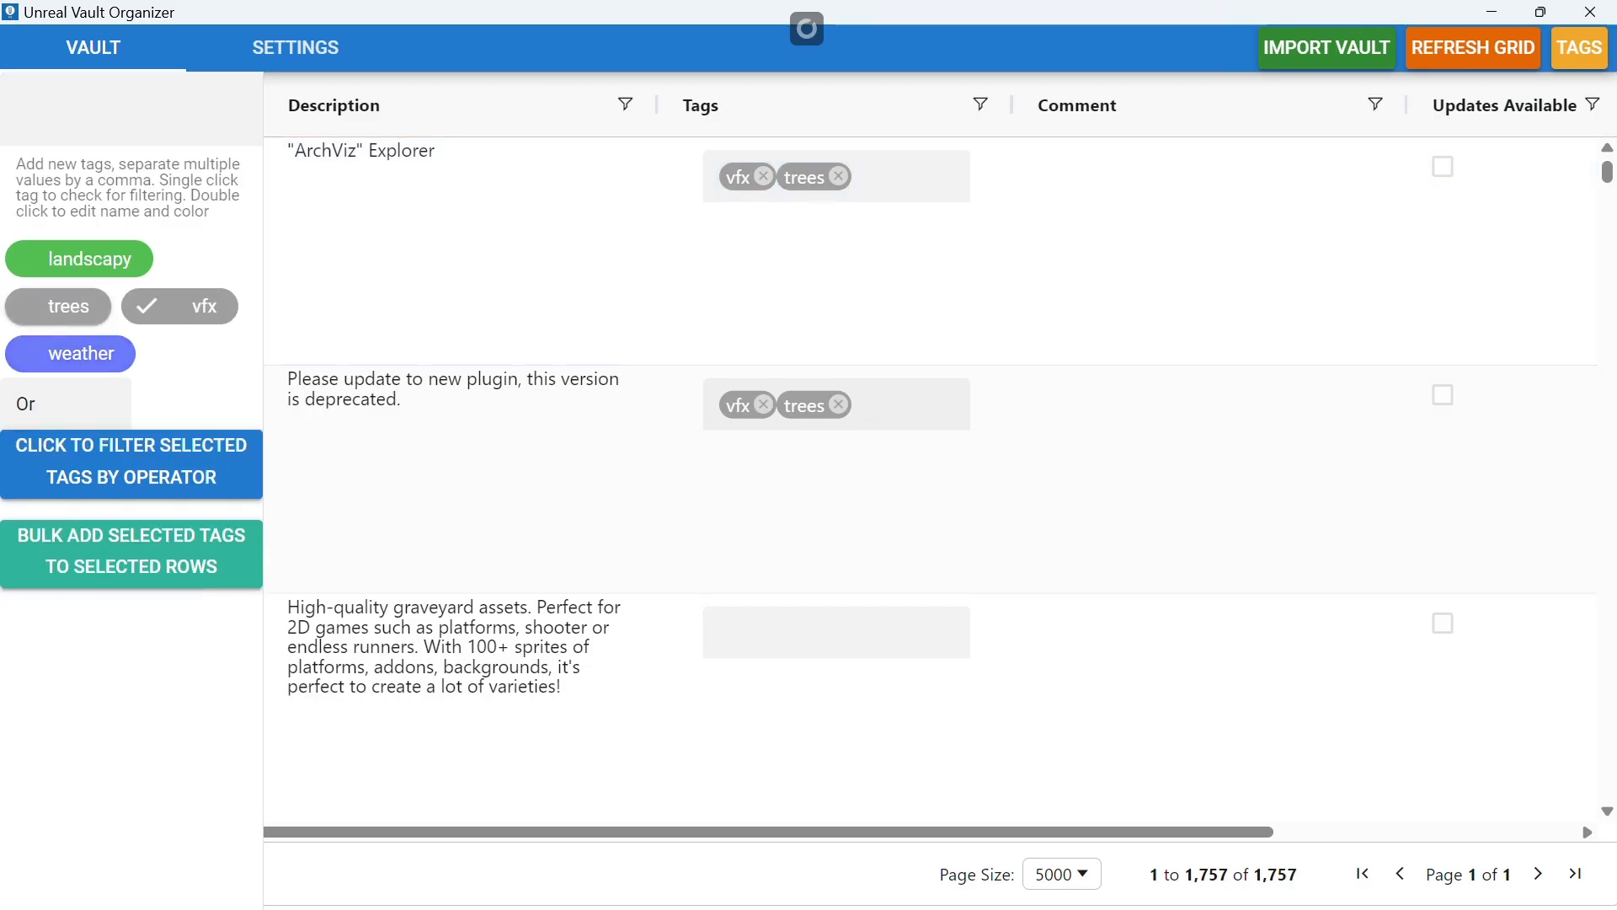
{"action": "left_click", "coordinate": [162, 306]}
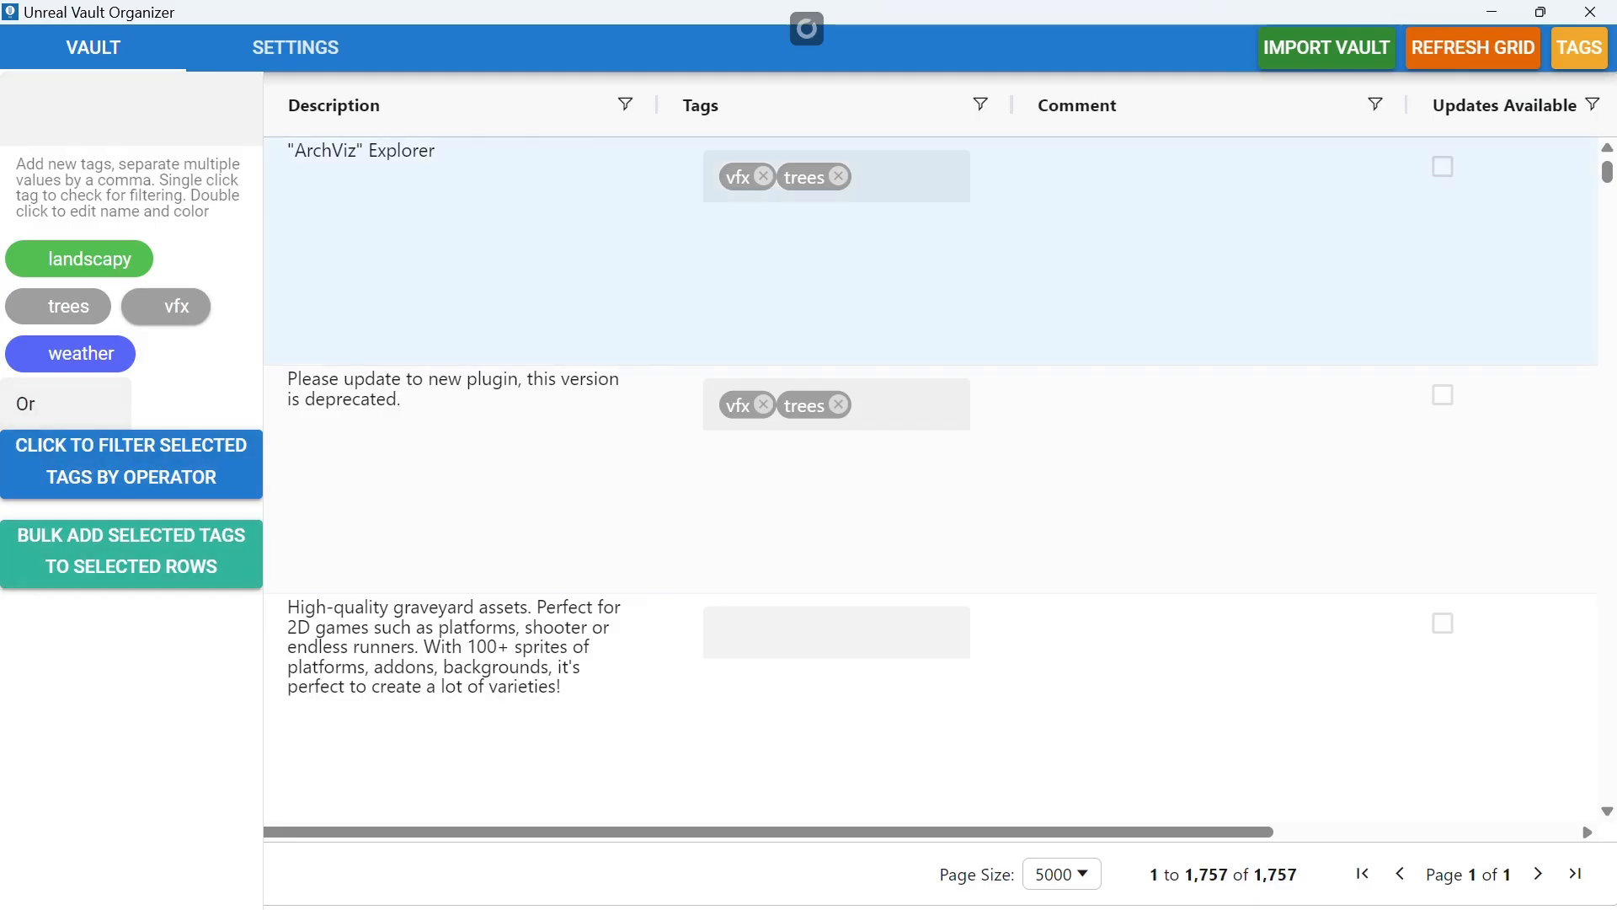
{"action": "scroll", "coordinate": [930, 321], "scroll_direction": "down", "scroll_amount": 7}
{"action": "scroll", "coordinate": [930, 320], "scroll_direction": "up", "scroll_amount": 7}
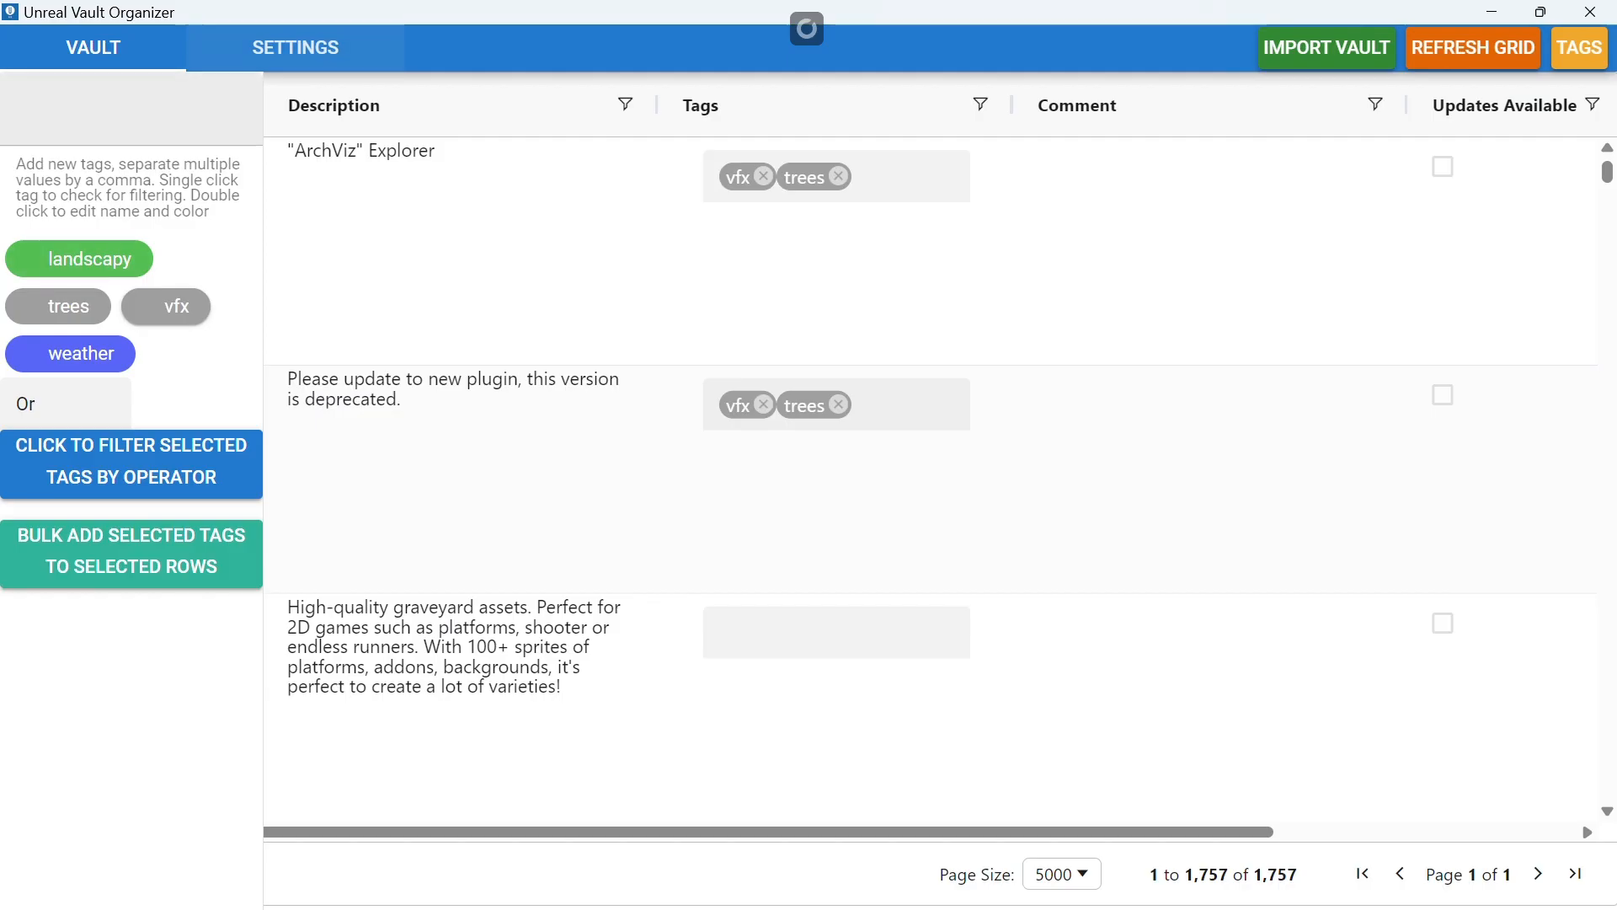
- Review the tag deletion and database options in the application settings, and return to the vault grid
{"action": "left_click", "coordinate": [295, 47]}
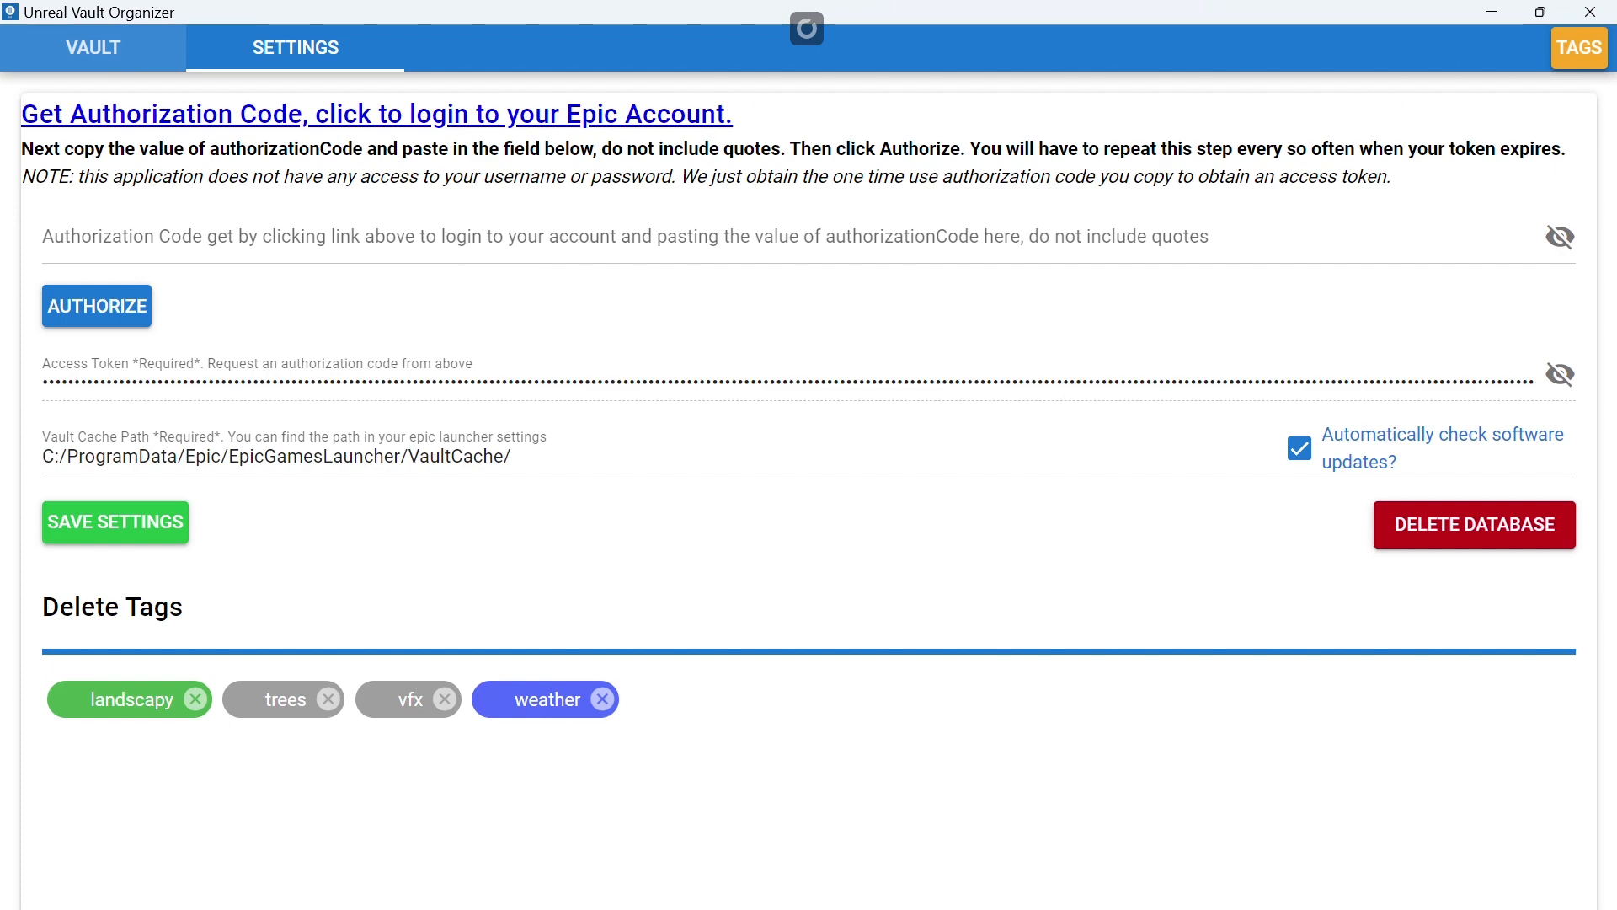
{"action": "left_click", "coordinate": [93, 47]}
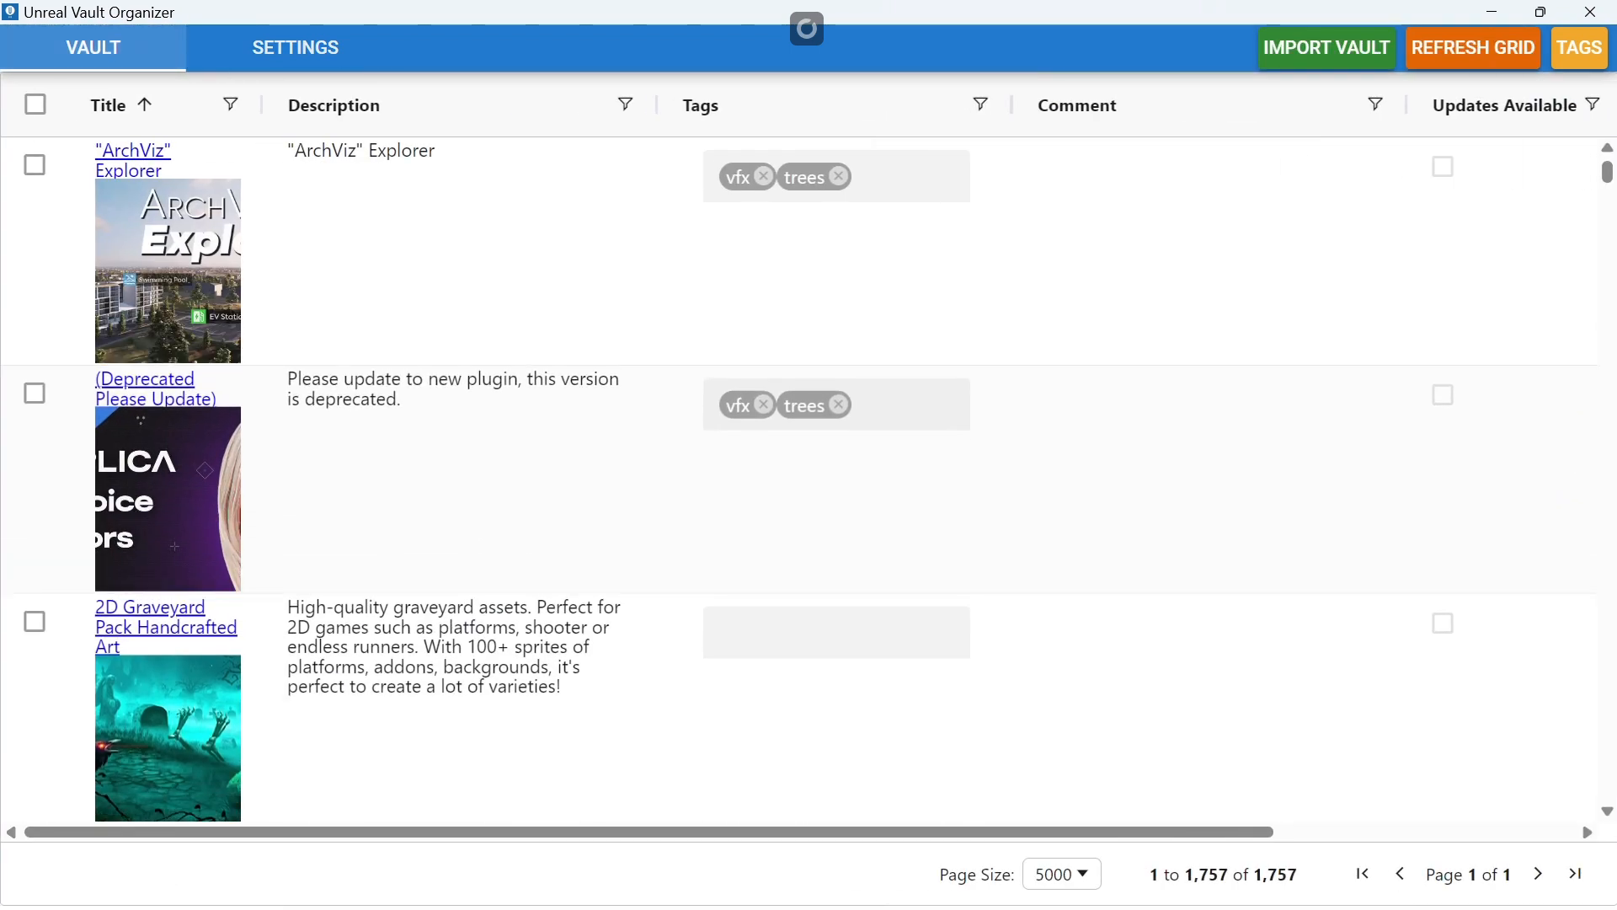
{"action": "mouse_move", "coordinate": [858, 885]}
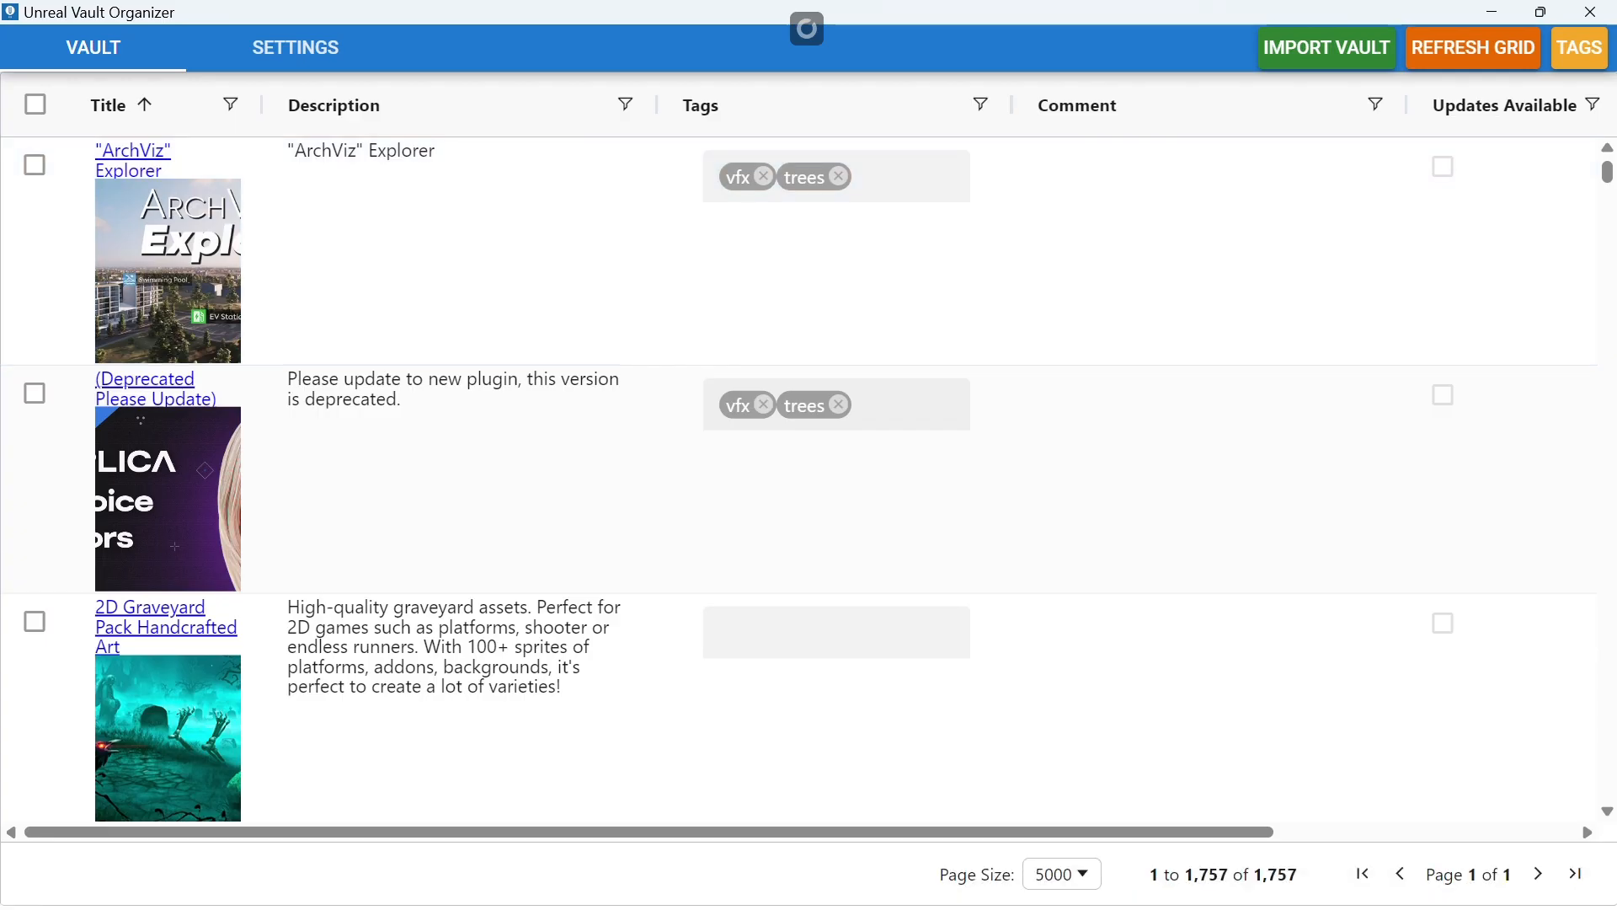
- Sort the vault assets by comment in descending order
{"action": "left_click", "coordinate": [1077, 104]}
{"action": "left_click", "coordinate": [1076, 104]}
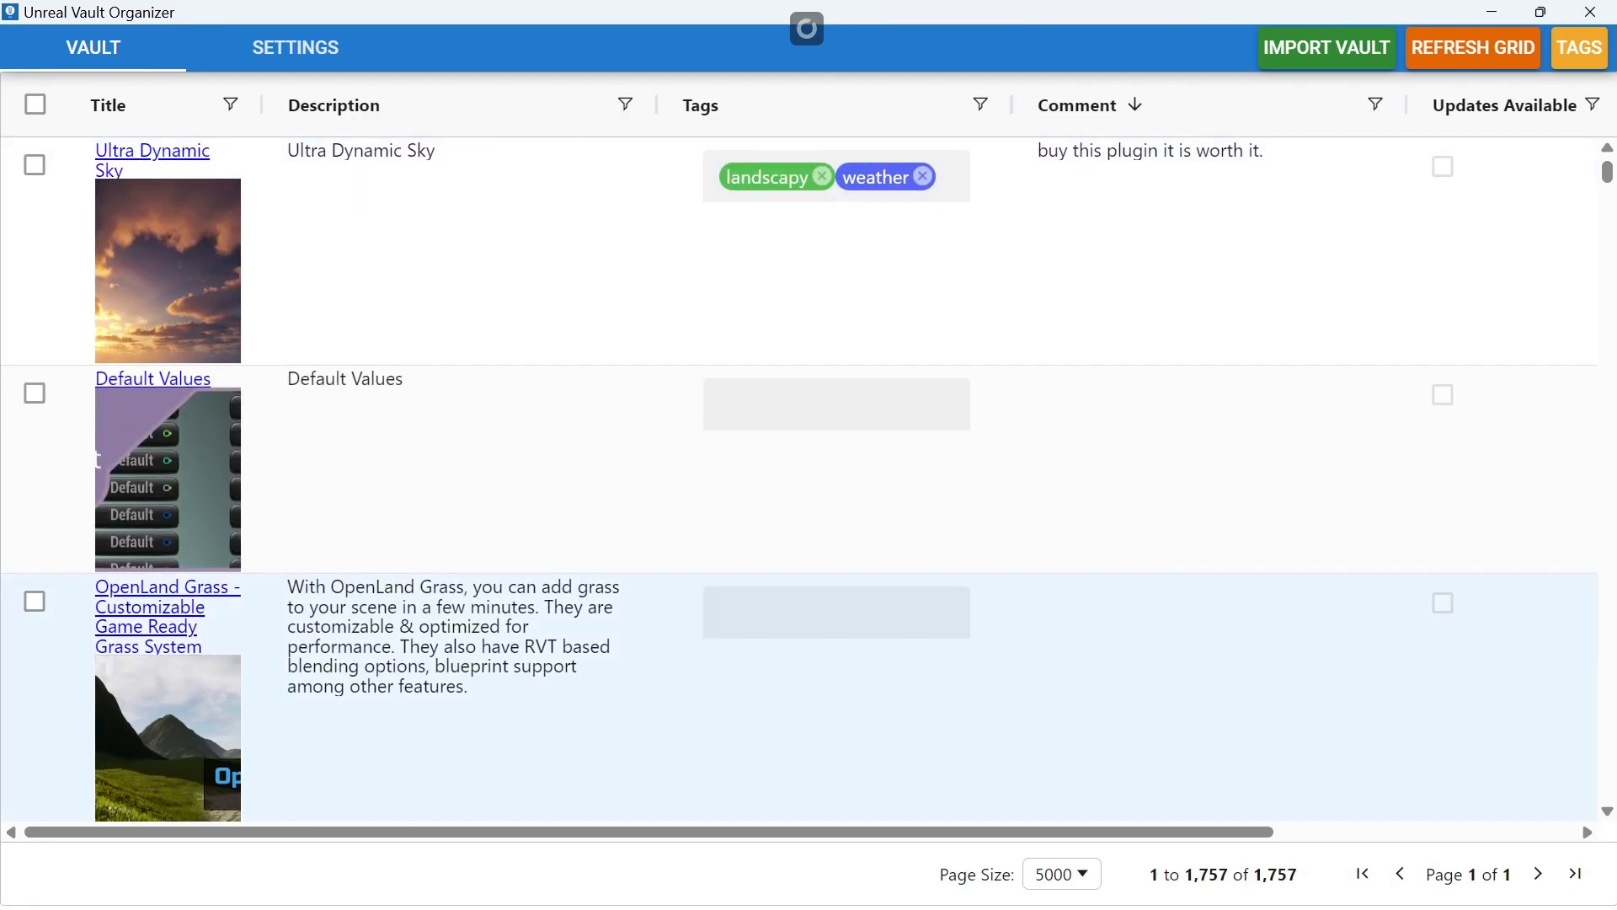
{"action": "left_click", "coordinate": [1210, 698]}
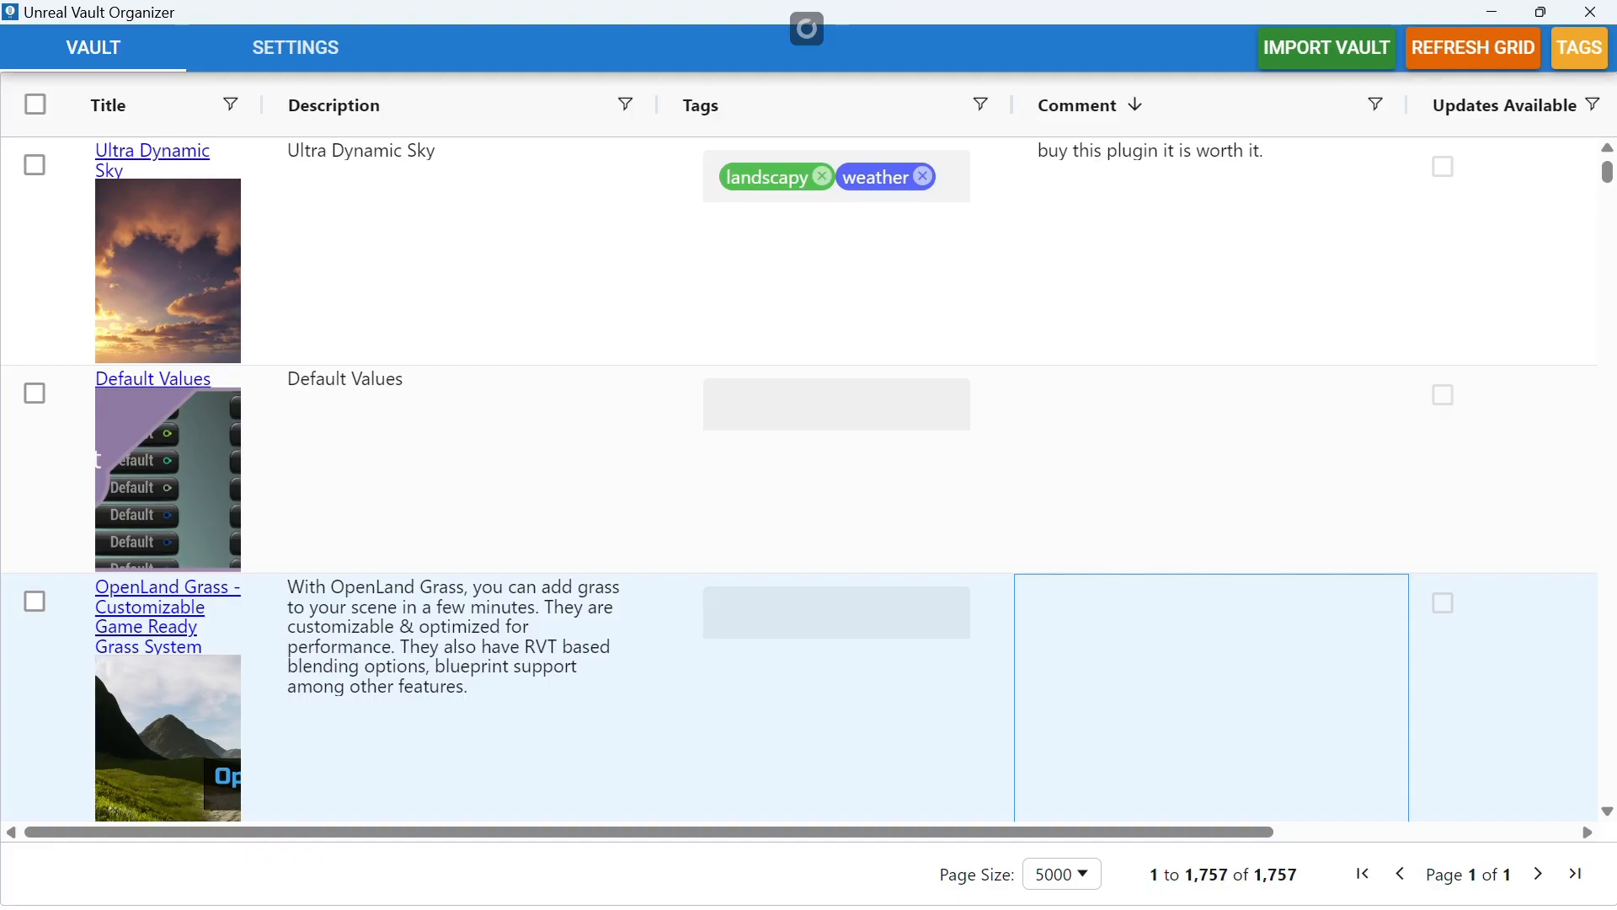
{"action": "mouse_move", "coordinate": [926, 831]}
{"action": "left_mouse_down"}
{"action": "mouse_move", "coordinate": [1226, 831]}
{"action": "mouse_move", "coordinate": [926, 832]}
{"action": "left_mouse_up"}
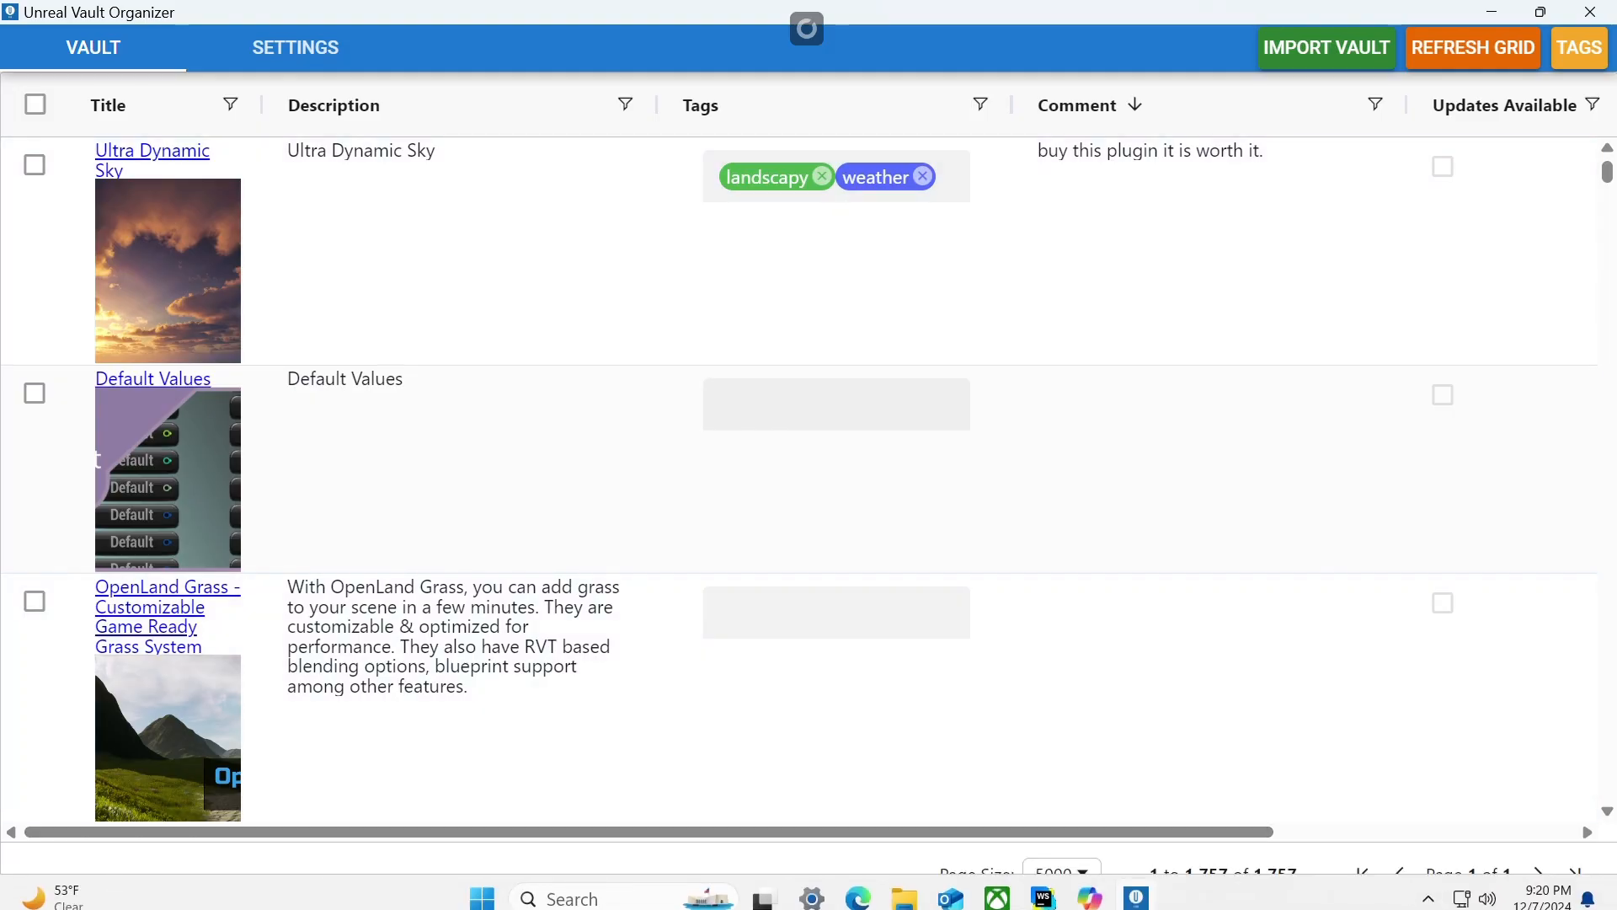
{"action": "mouse_move", "coordinate": [649, 832]}
{"action": "left_mouse_down"}
{"action": "mouse_move", "coordinate": [949, 831]}
{"action": "mouse_move", "coordinate": [648, 832]}
{"action": "left_mouse_up"}
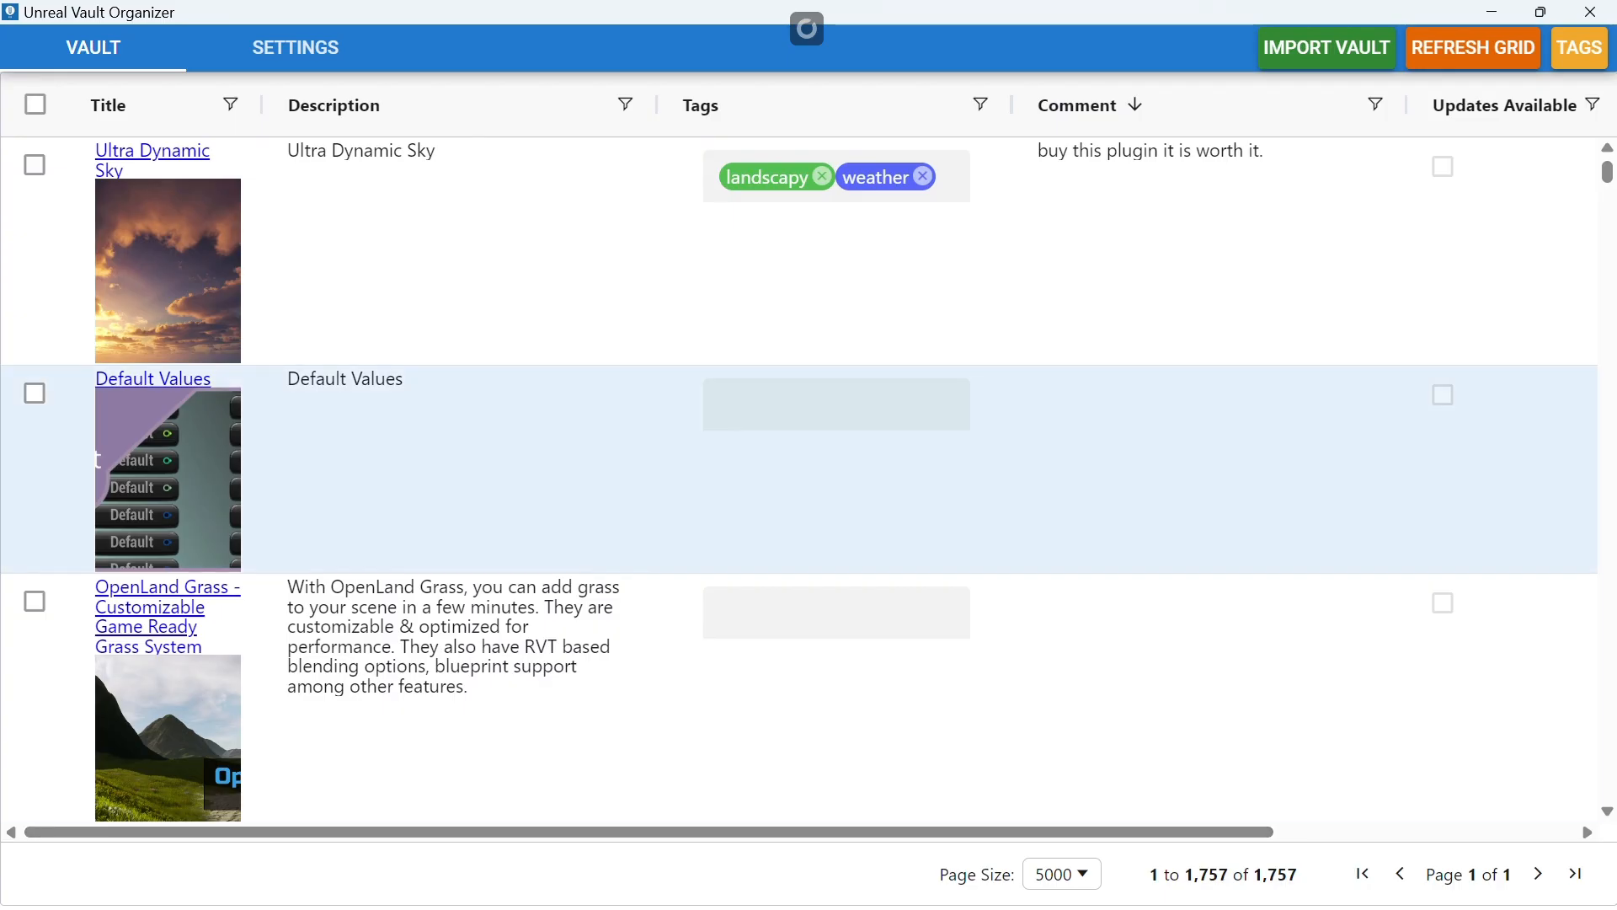